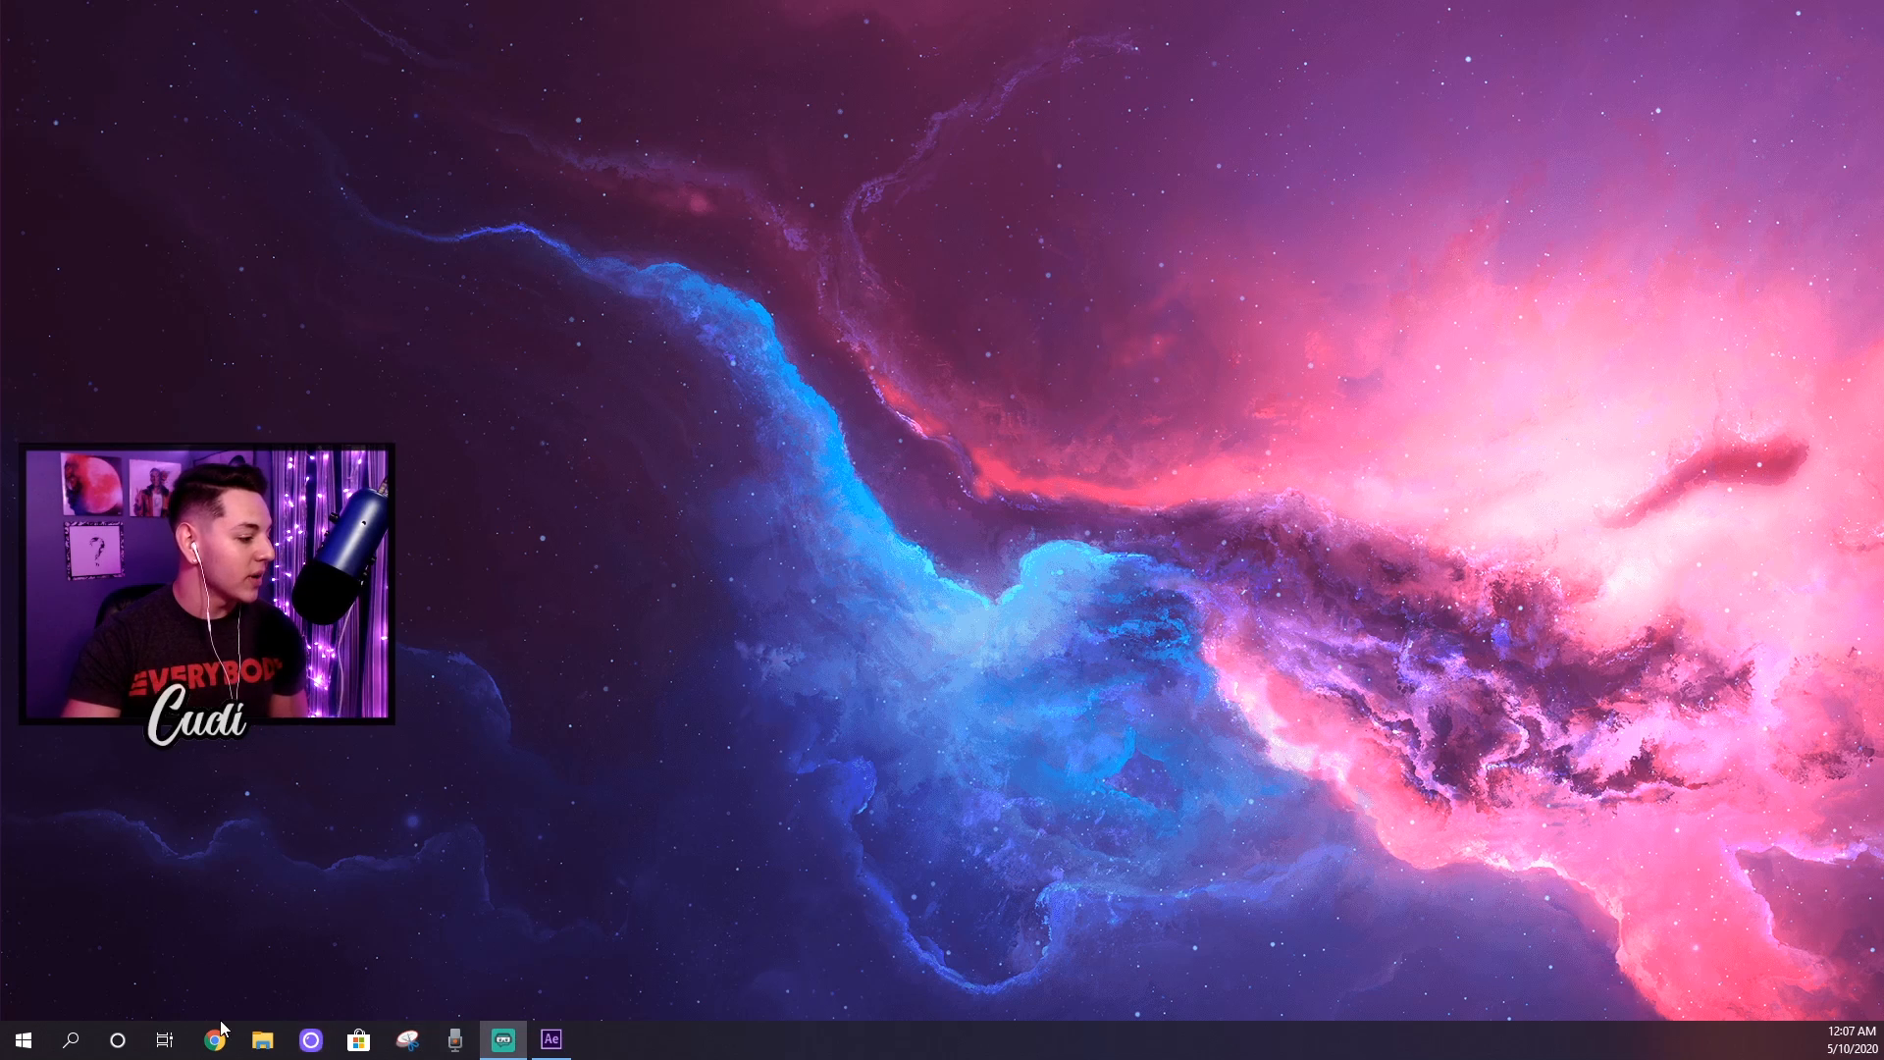
# Step: Switch to After Effects and move the playhead to 0:00:28:49 in the Knock Knock composition
pyautogui.click(550, 1039)
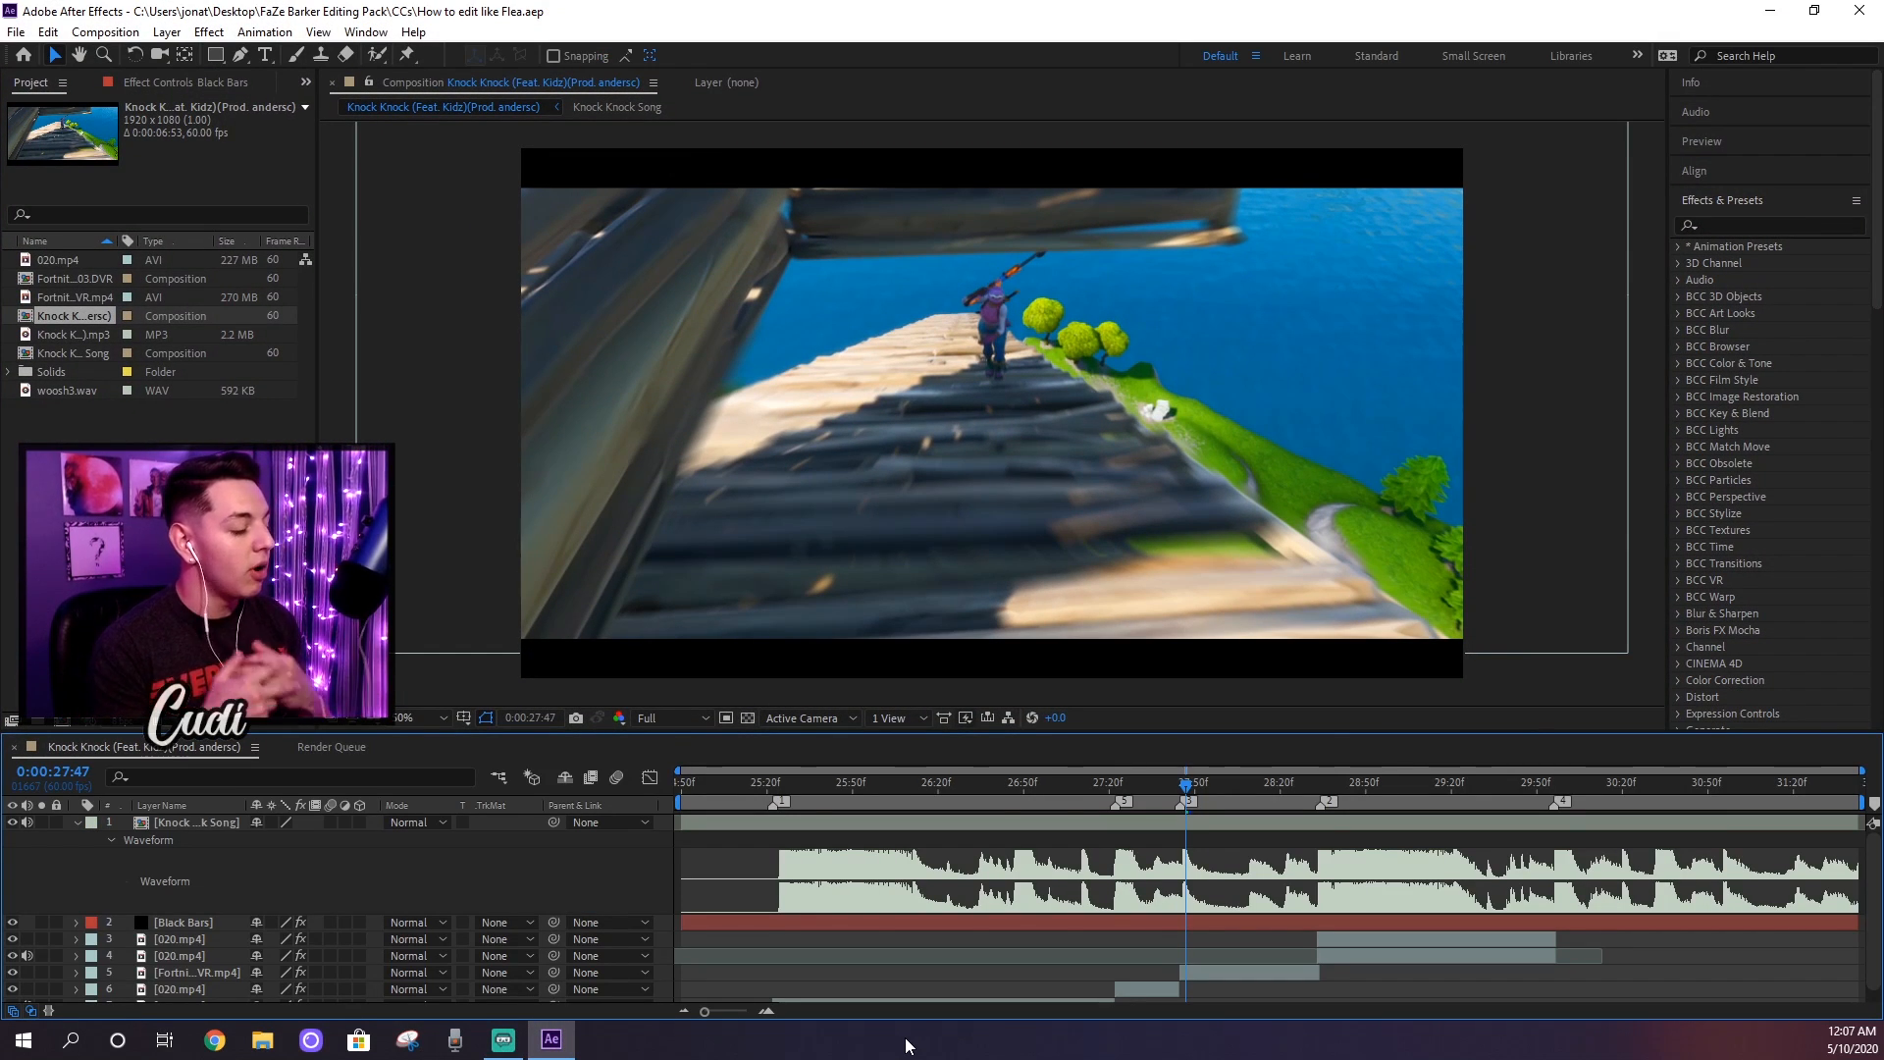
pyautogui.moveTo(1162, 785); pyautogui.dragTo(1238, 787)
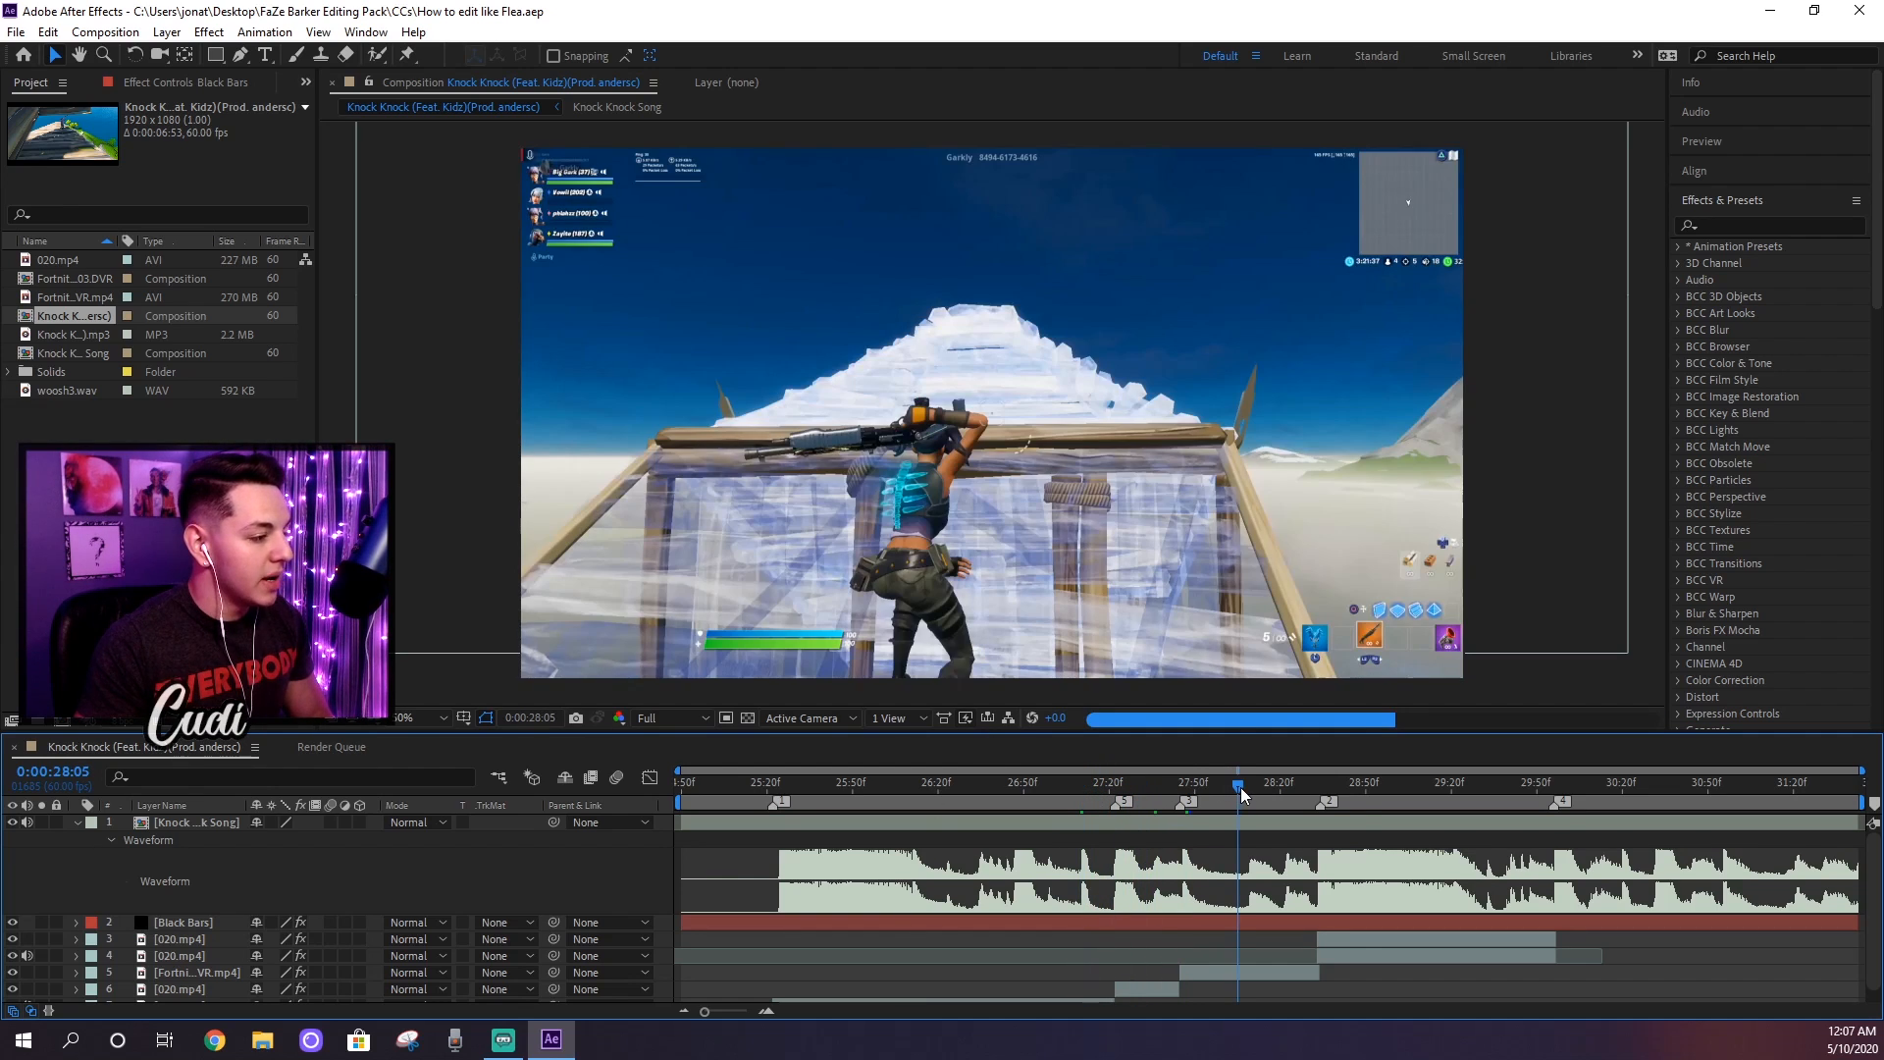
pyautogui.click(1362, 790)
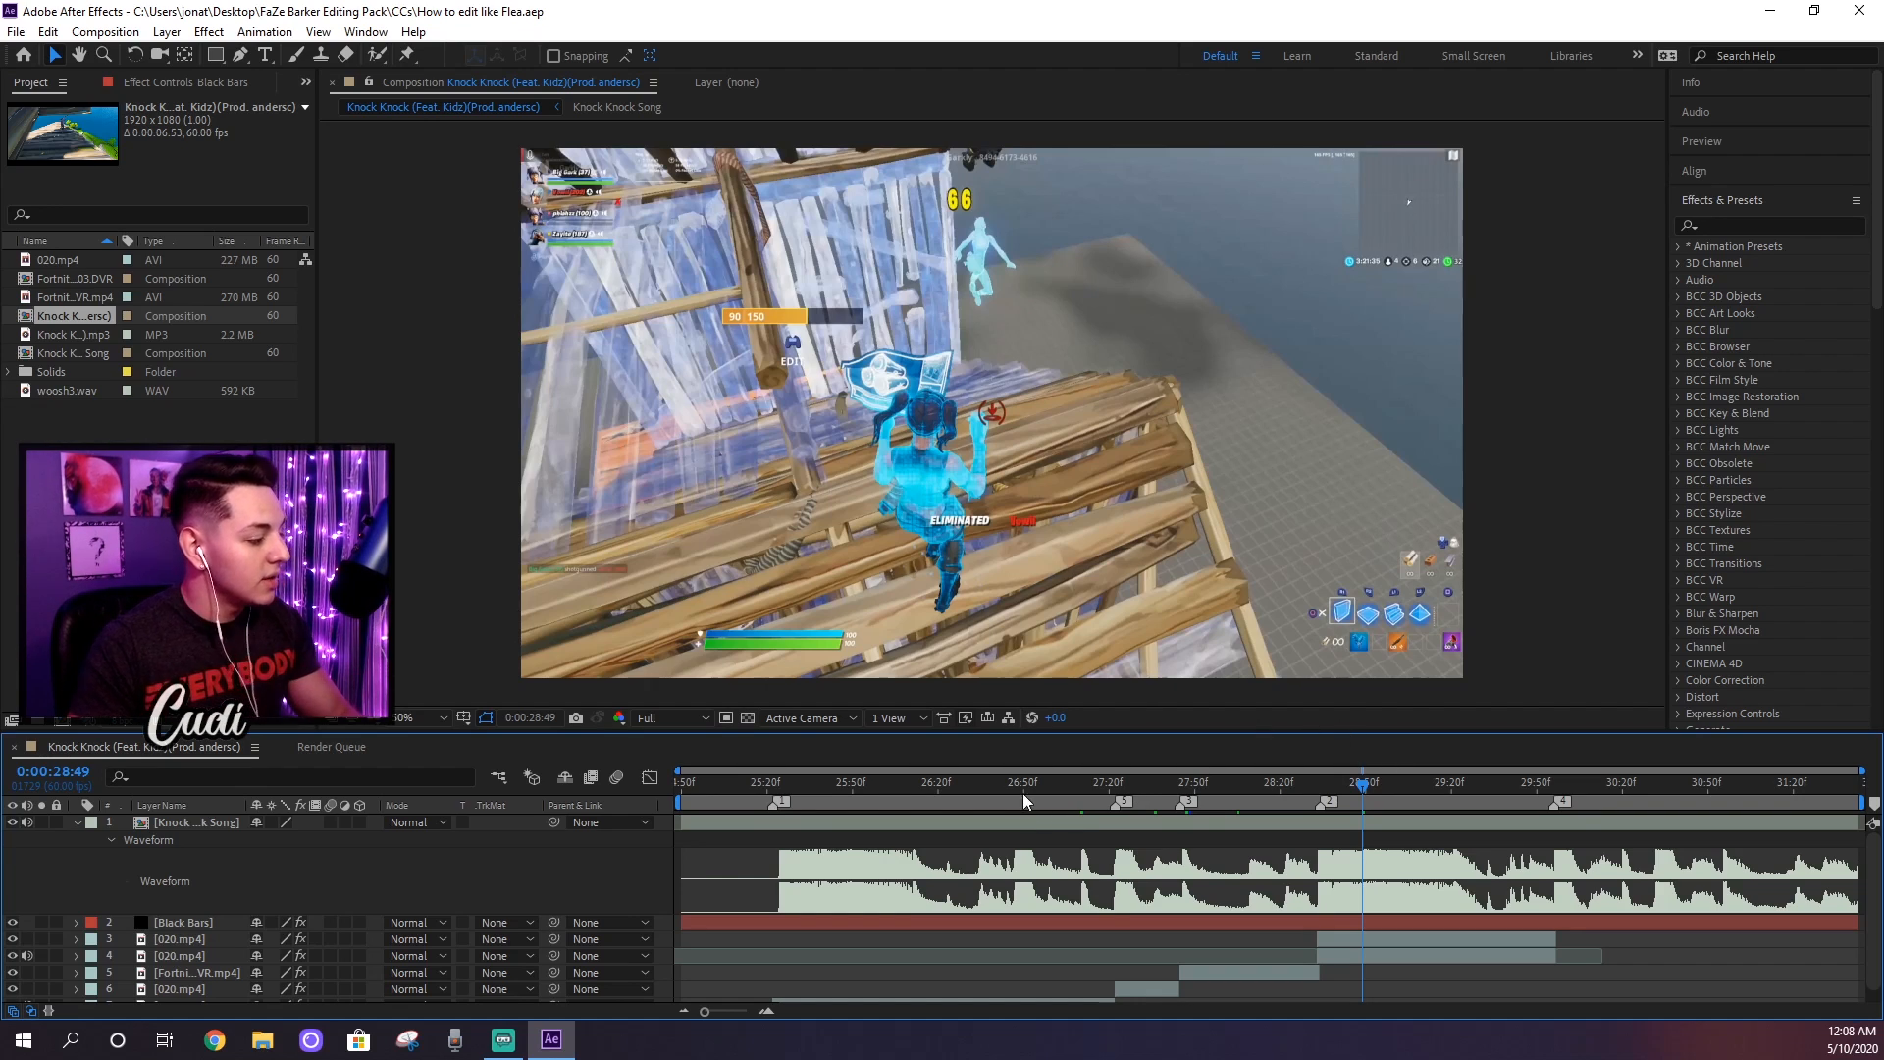
# Step: Add a new adjustment layer to the Knock Knock composition
pyautogui.click(167, 31)
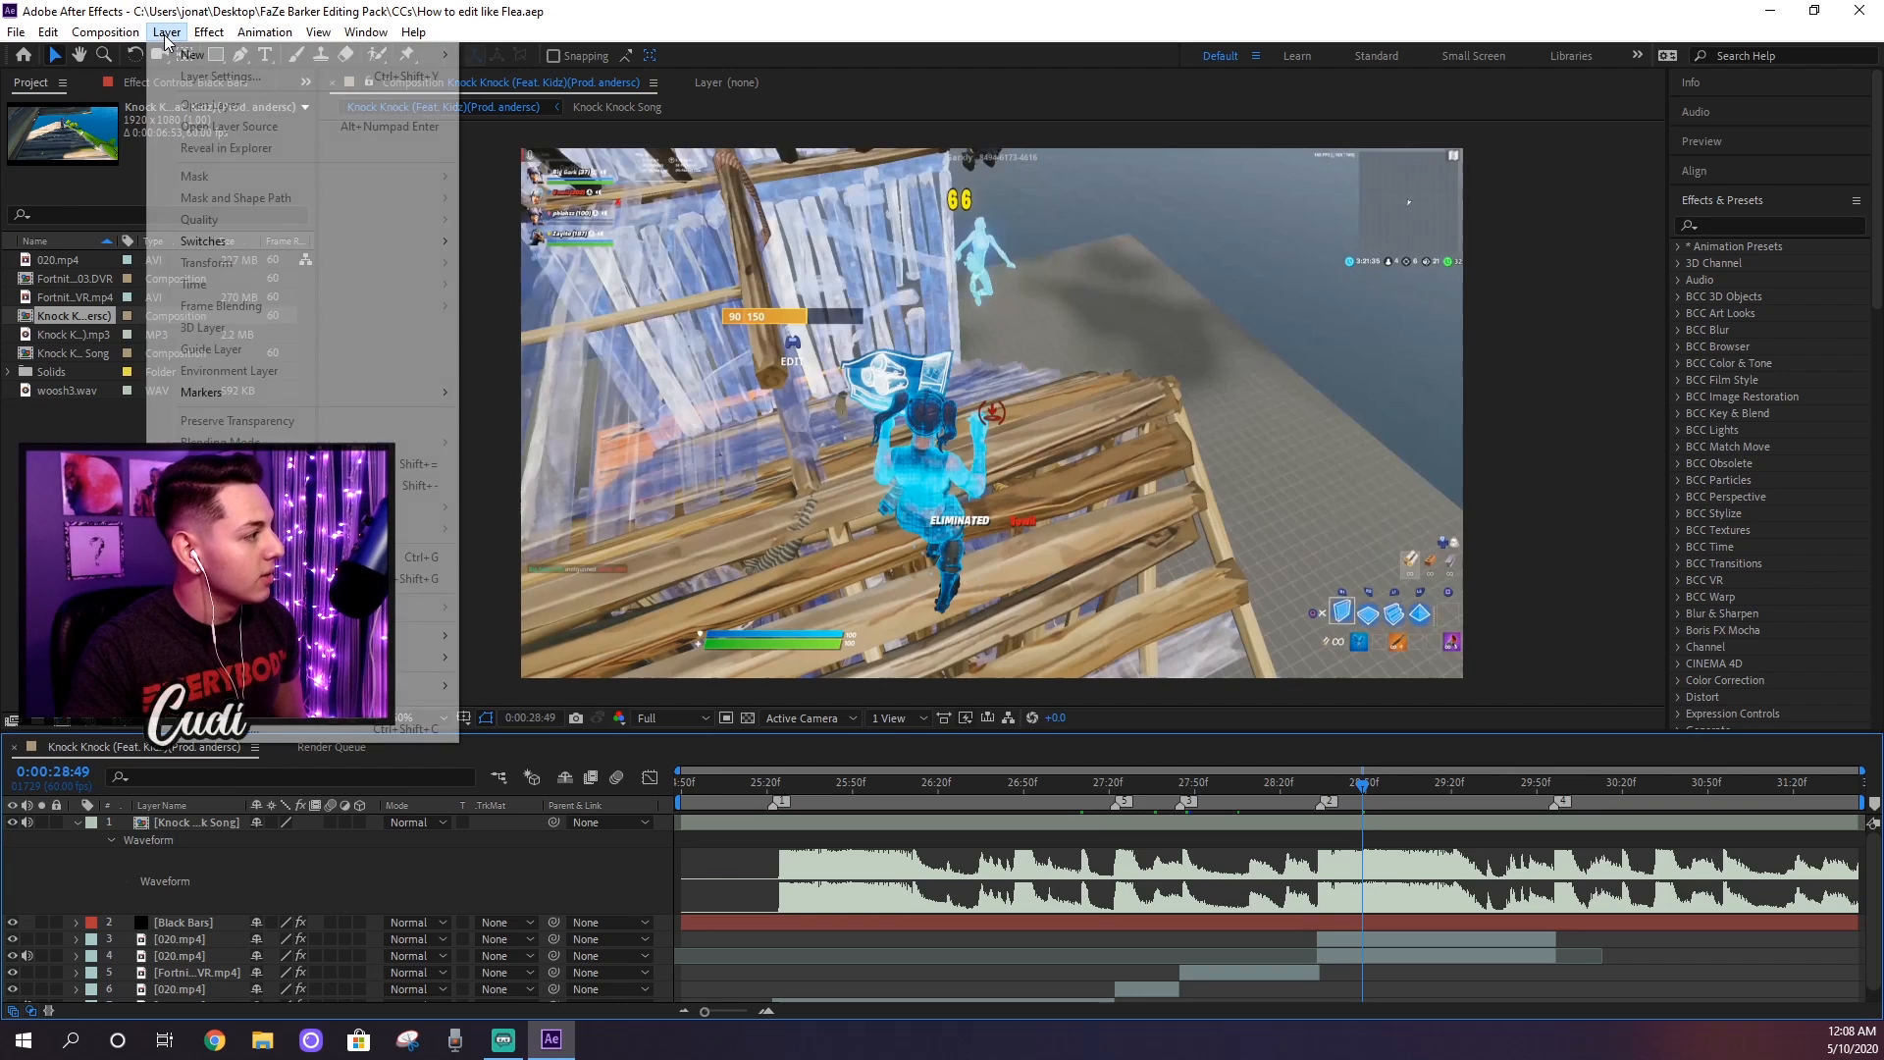
pyautogui.moveTo(193, 55)
pyautogui.click(600, 188)
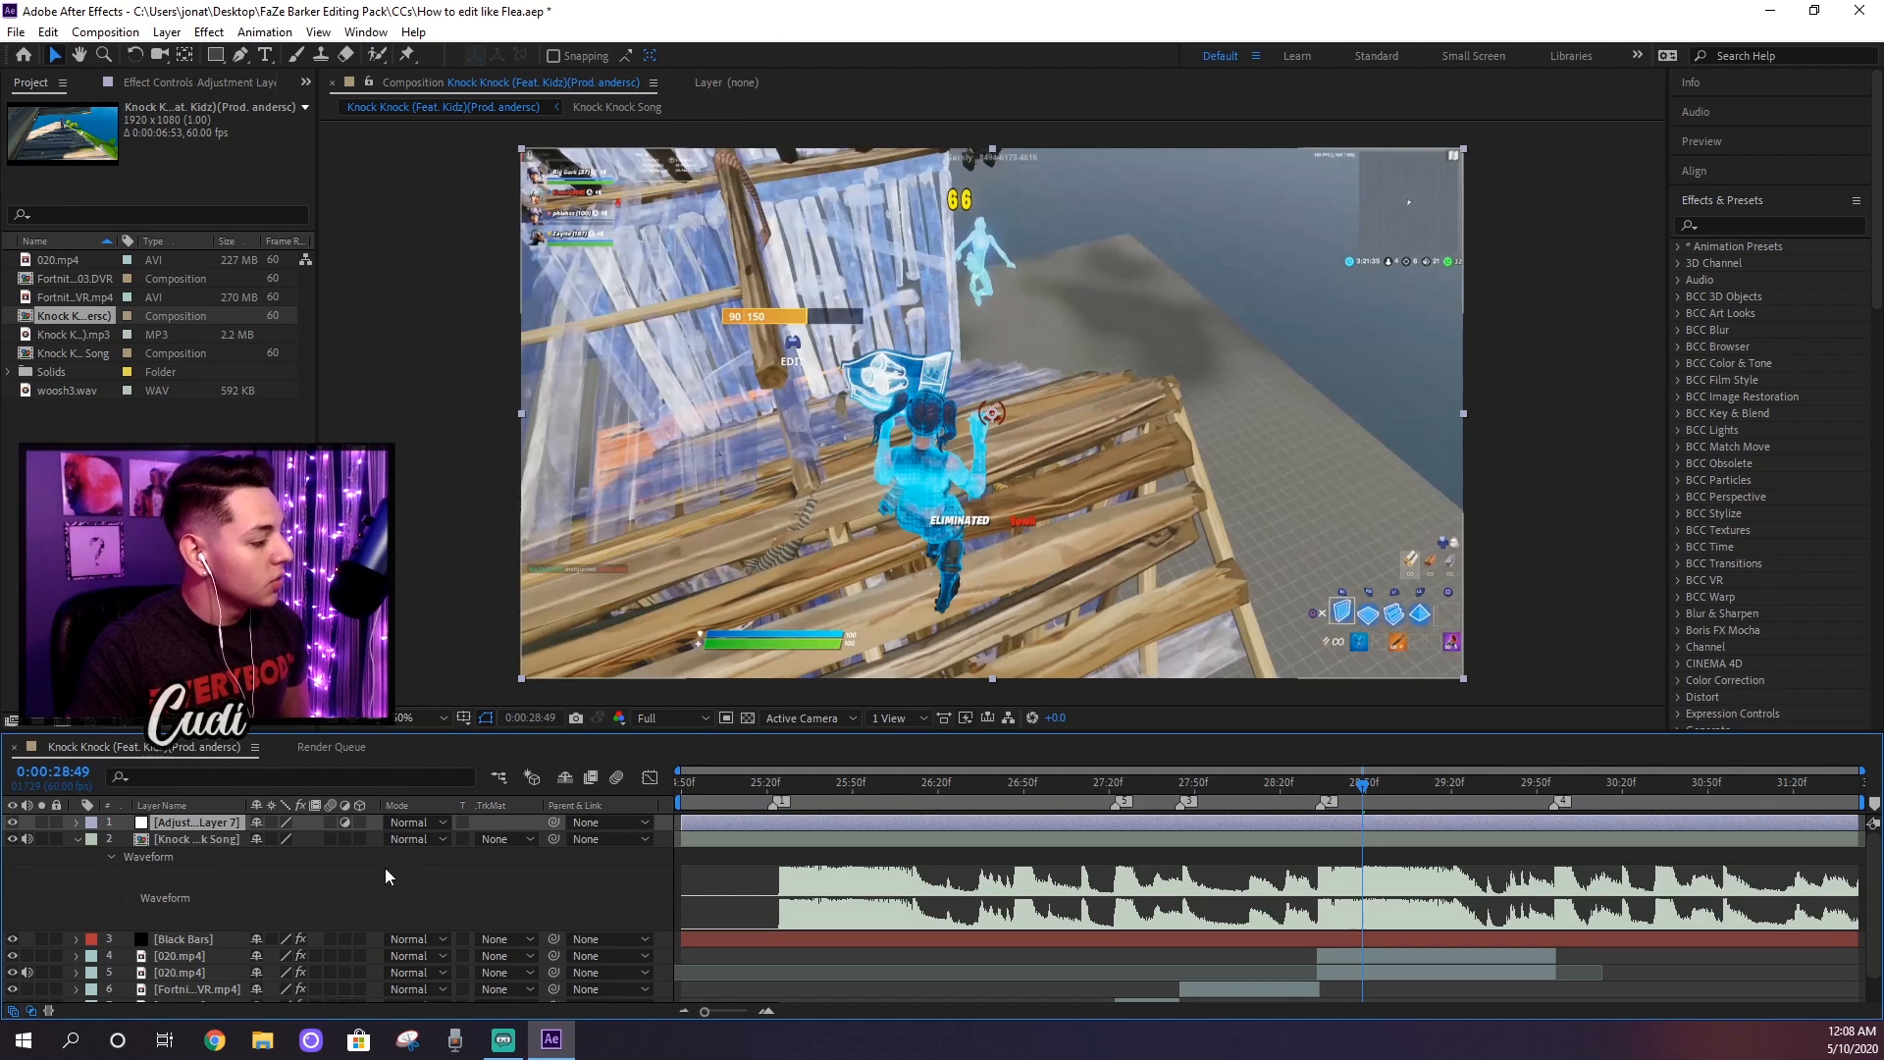
# Step: Rename the new adjustment layer "Shake" and place it directly below the Black Bars layer
pyautogui.rightClick(212, 829)
pyautogui.click(236, 807)
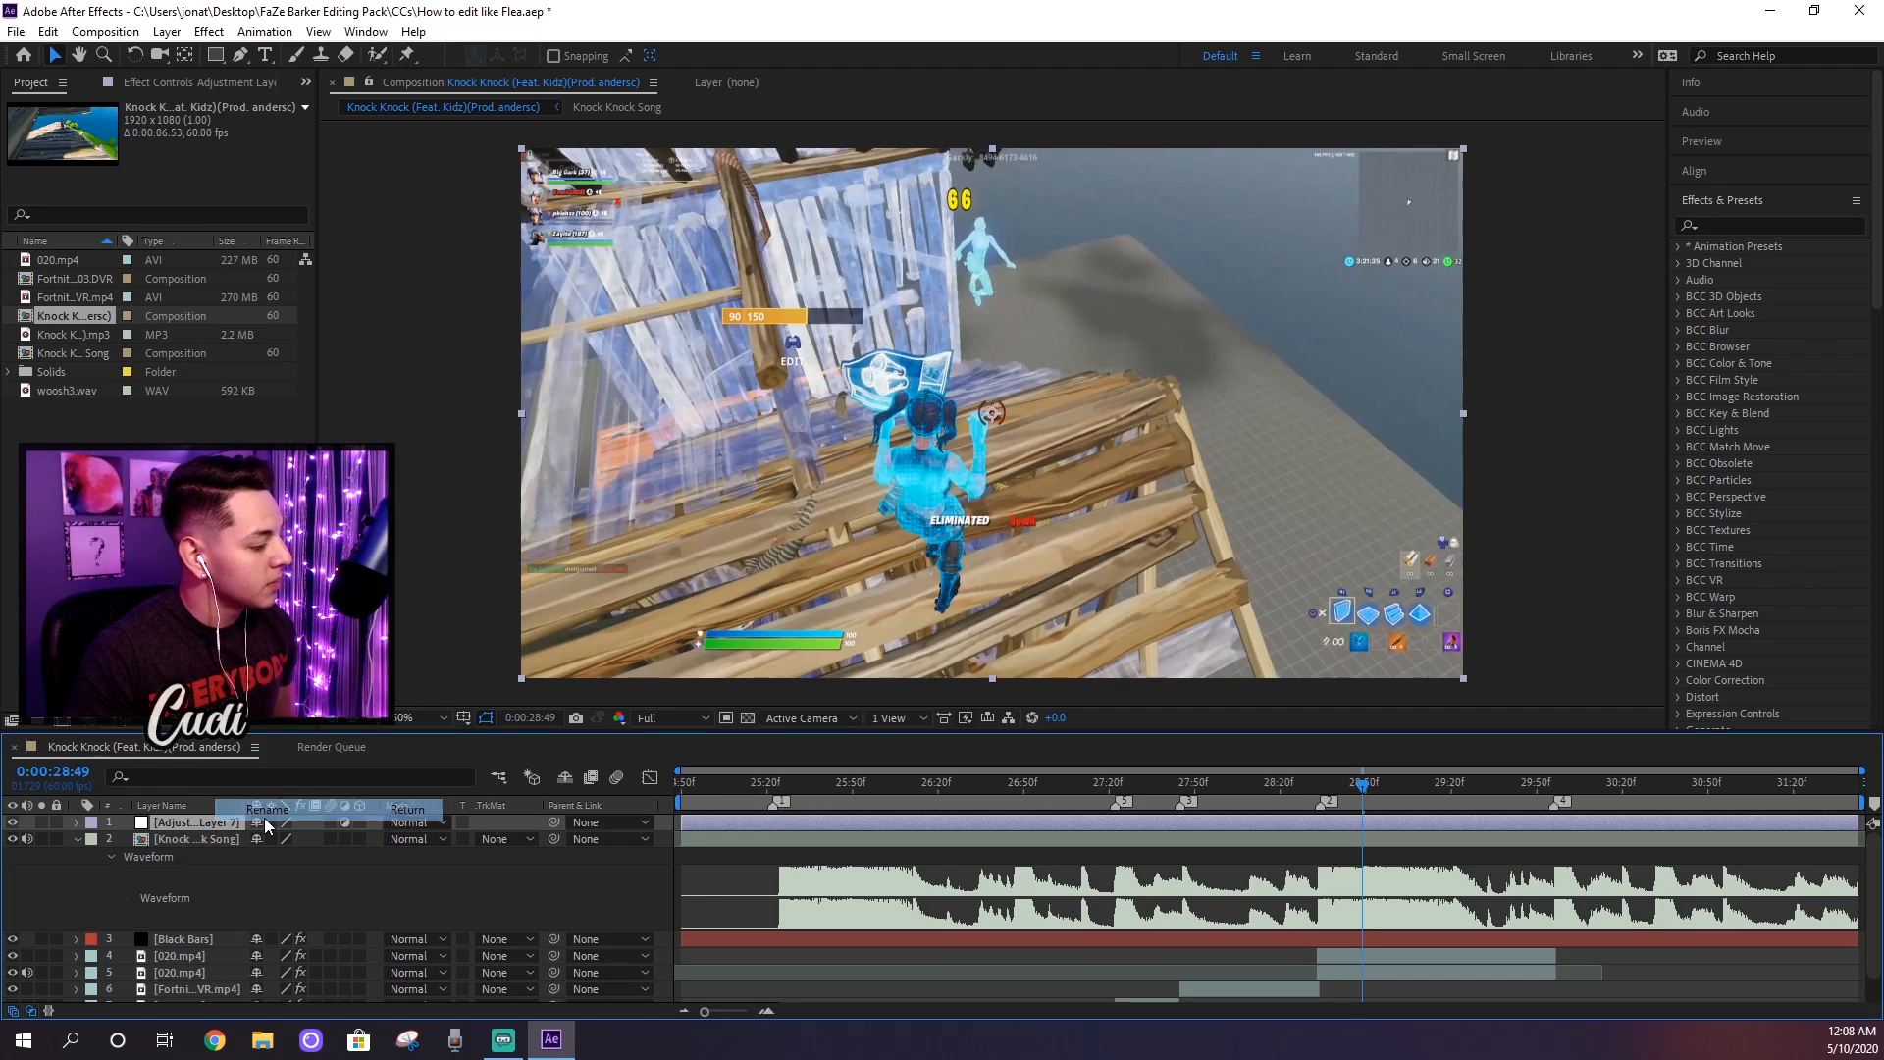
pyautogui.write('Shake')
pyautogui.press('Return')
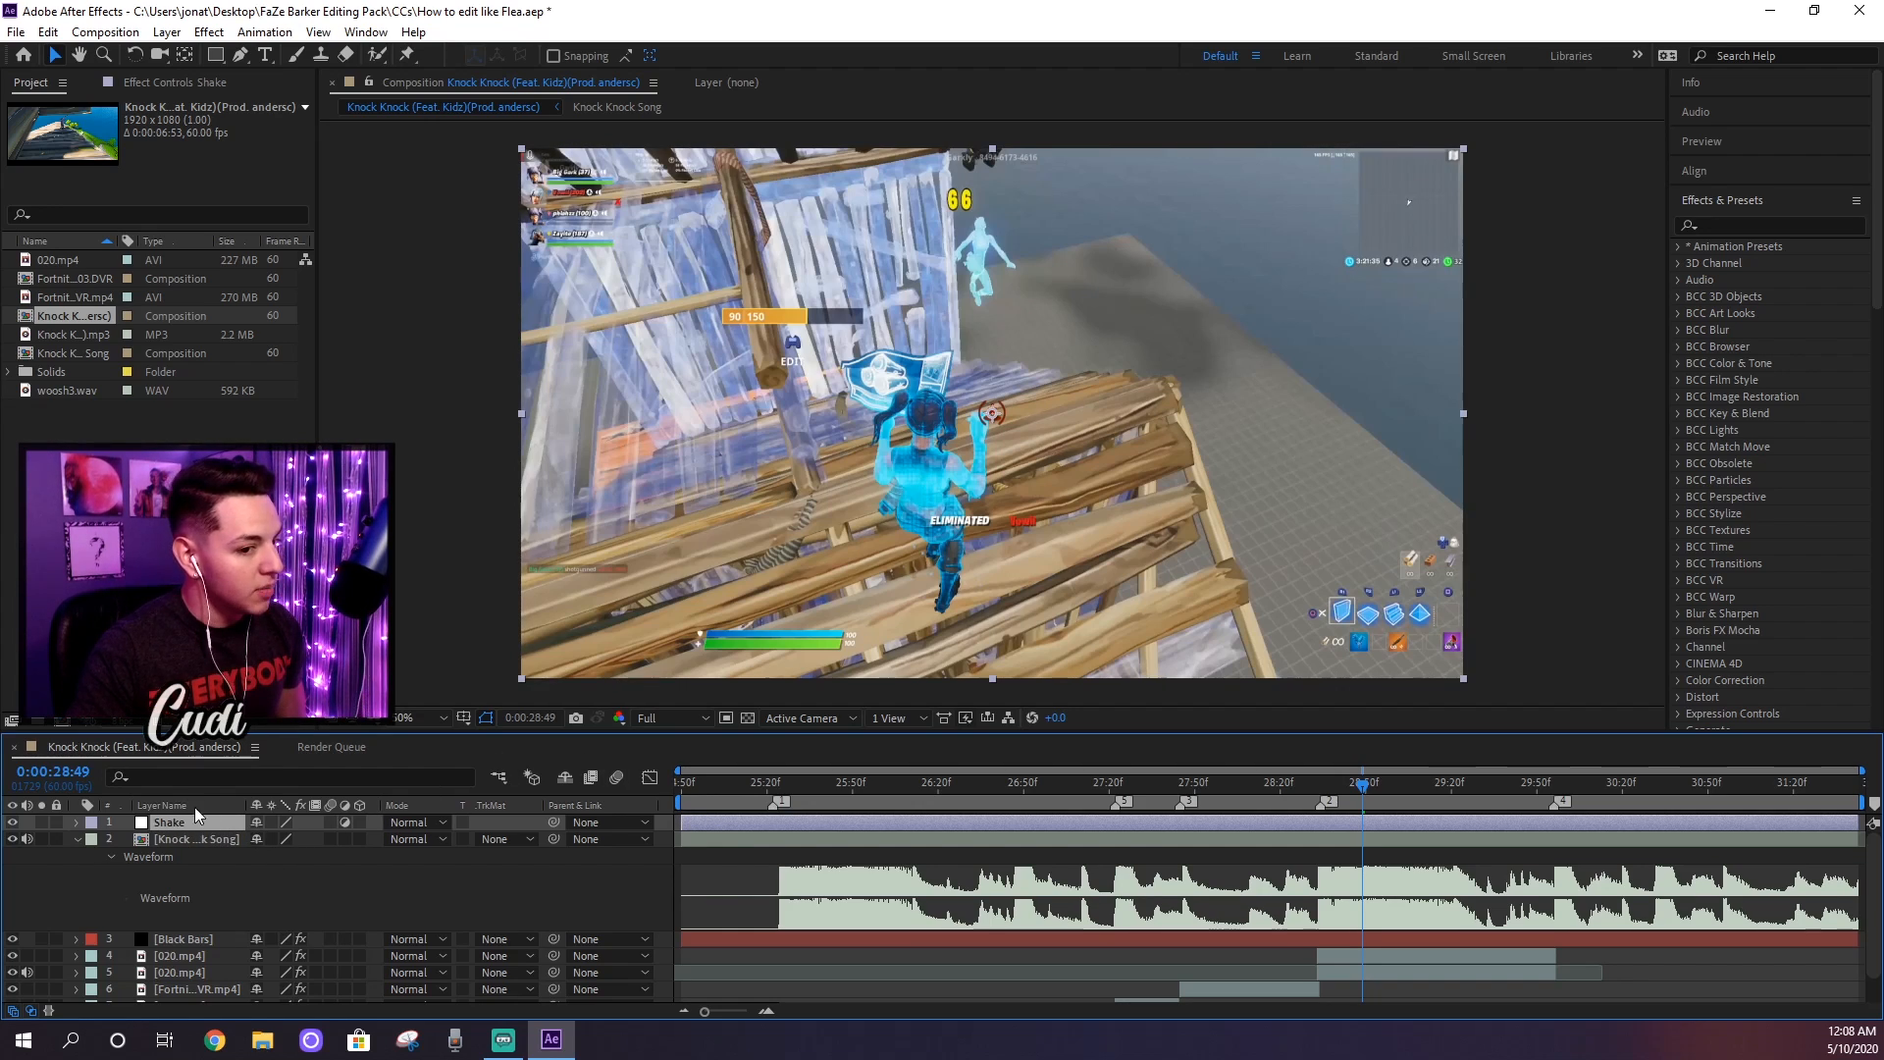
pyautogui.moveTo(179, 826); pyautogui.dragTo(189, 929)
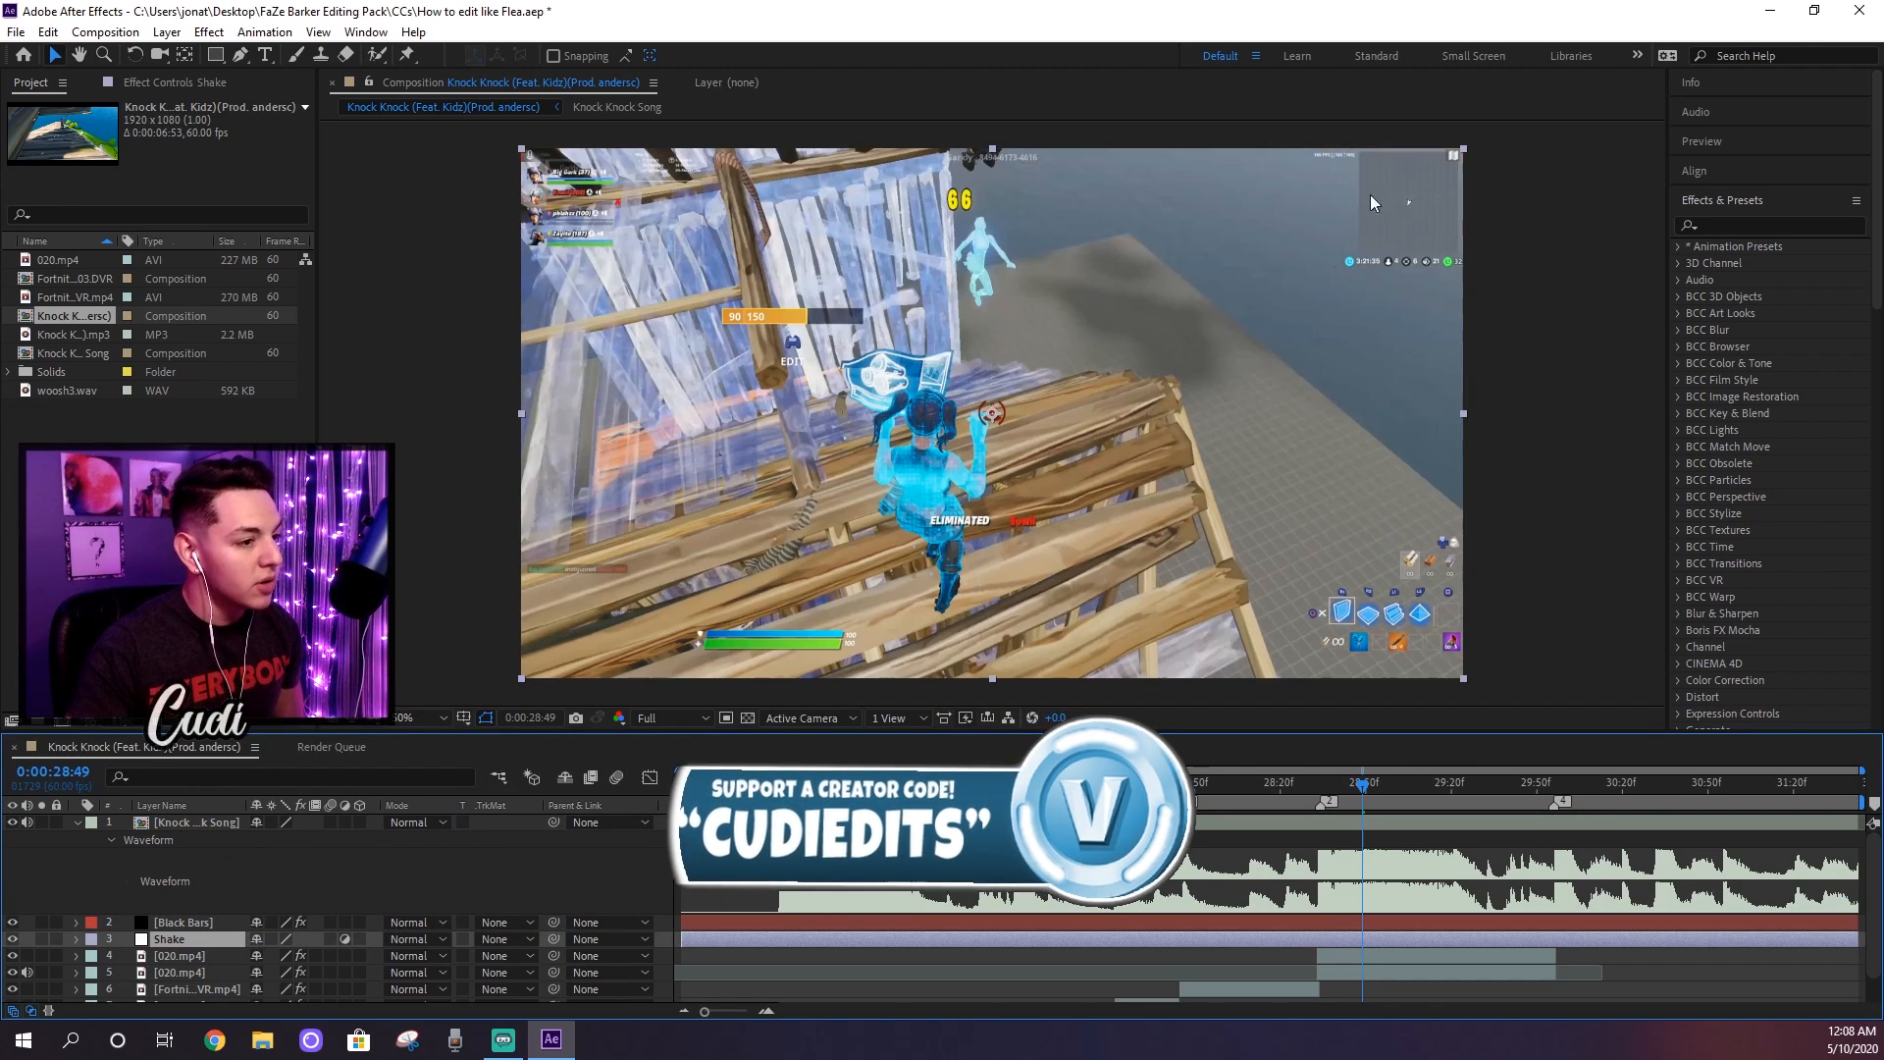
# Step: Find the S_Shake effect by searching for "s_shake" and apply it to the Shake adjustment layer
pyautogui.click(1721, 223)
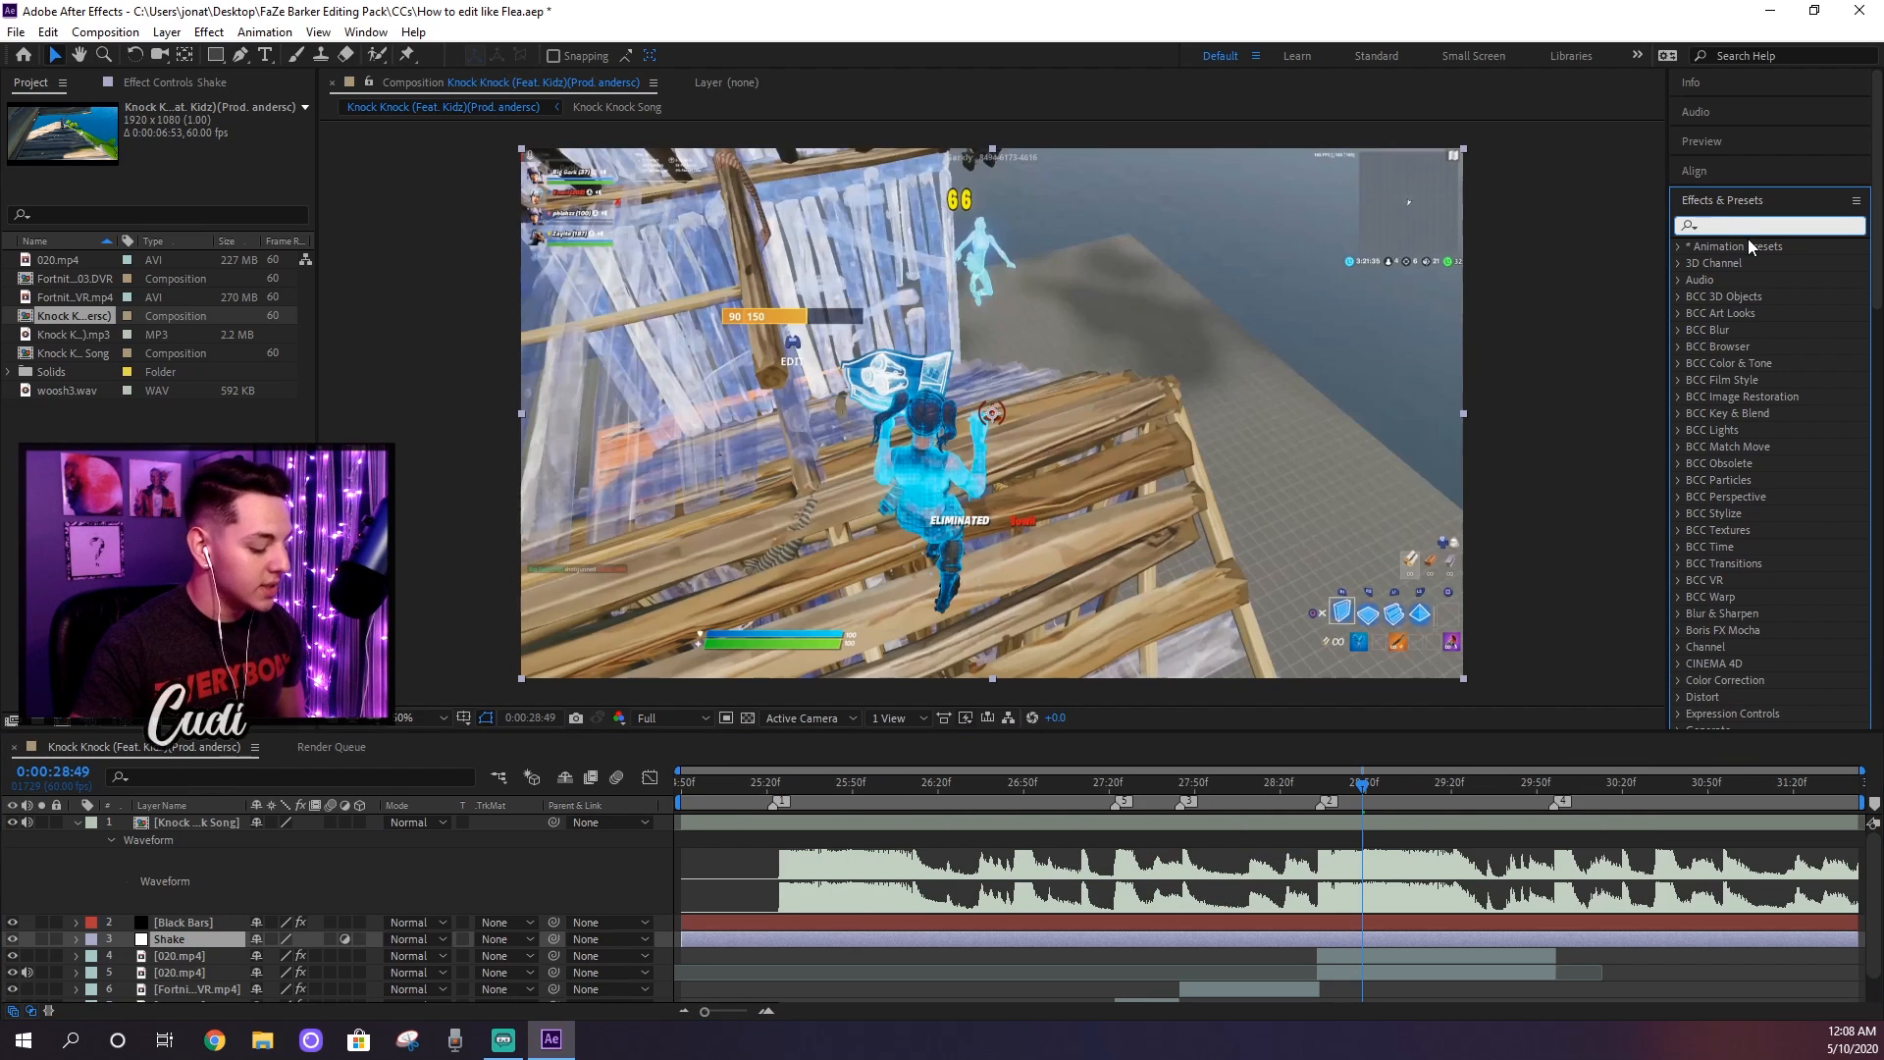
pyautogui.write('s_shake')
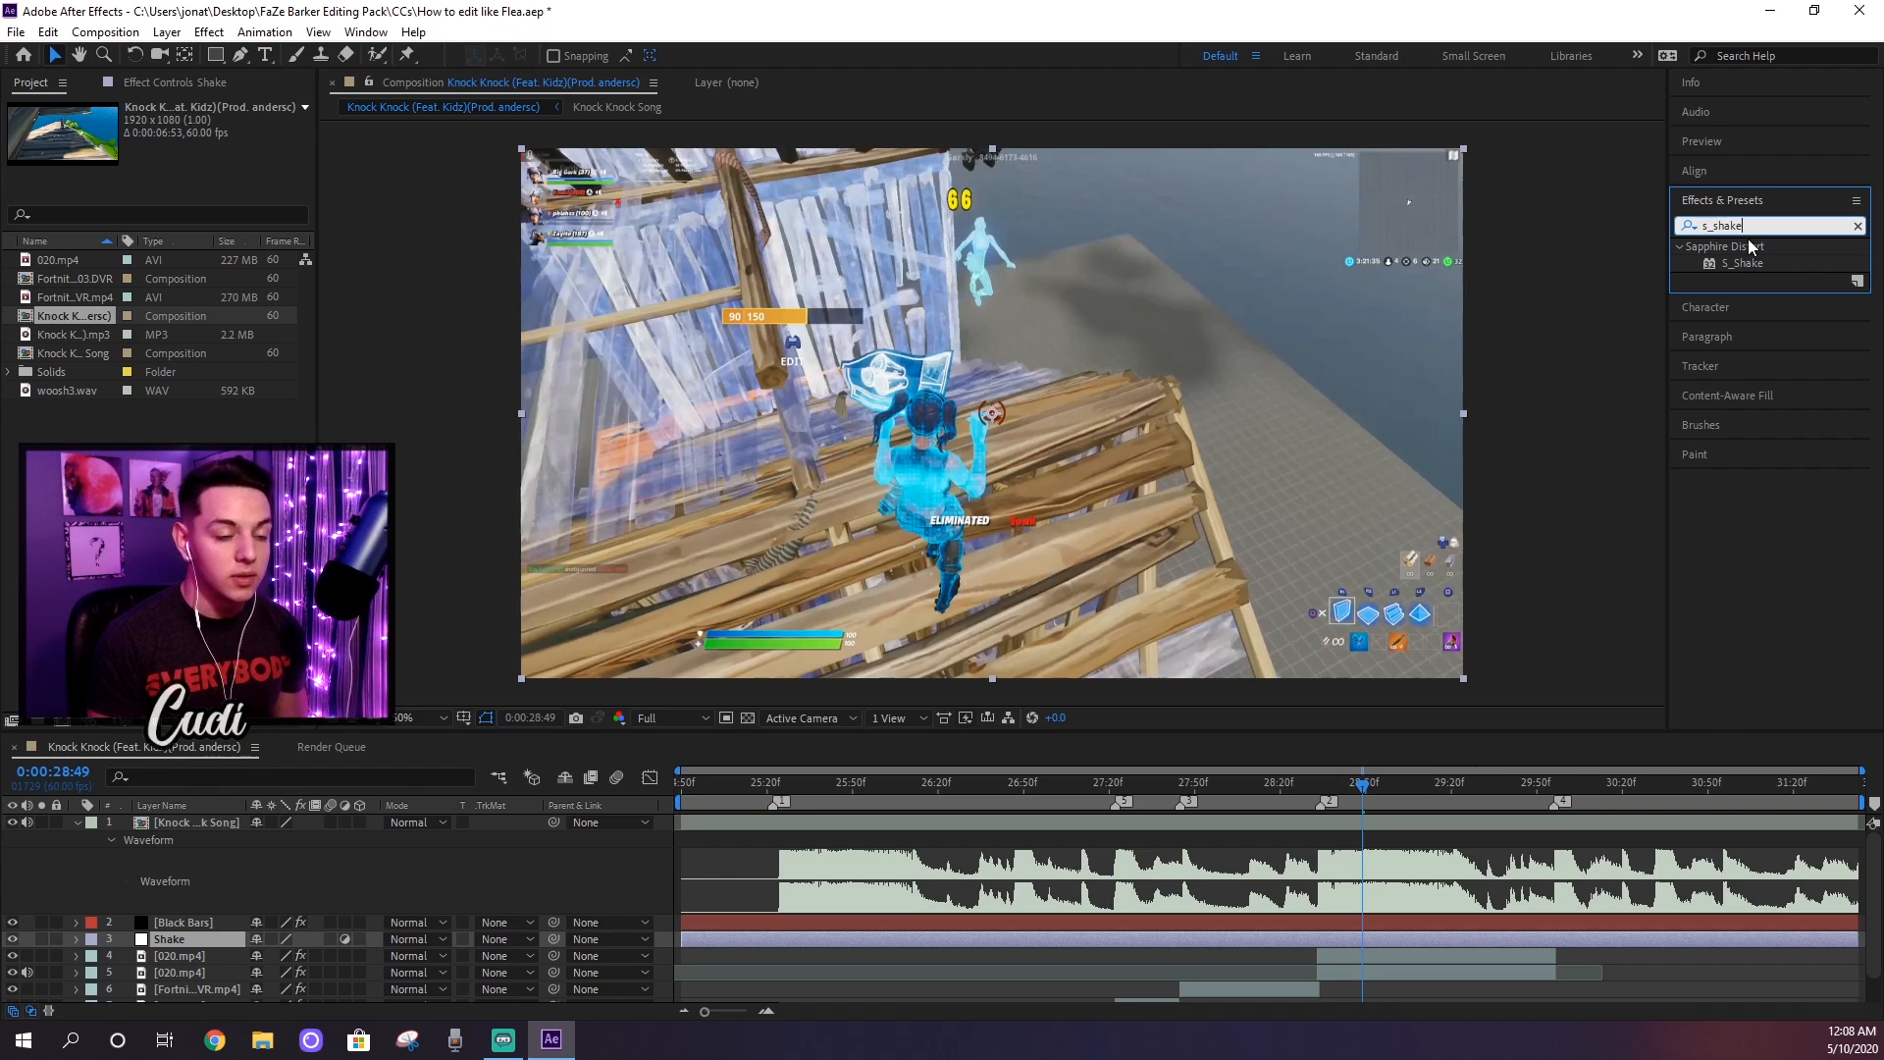
pyautogui.moveTo(1742, 263); pyautogui.dragTo(1403, 934)
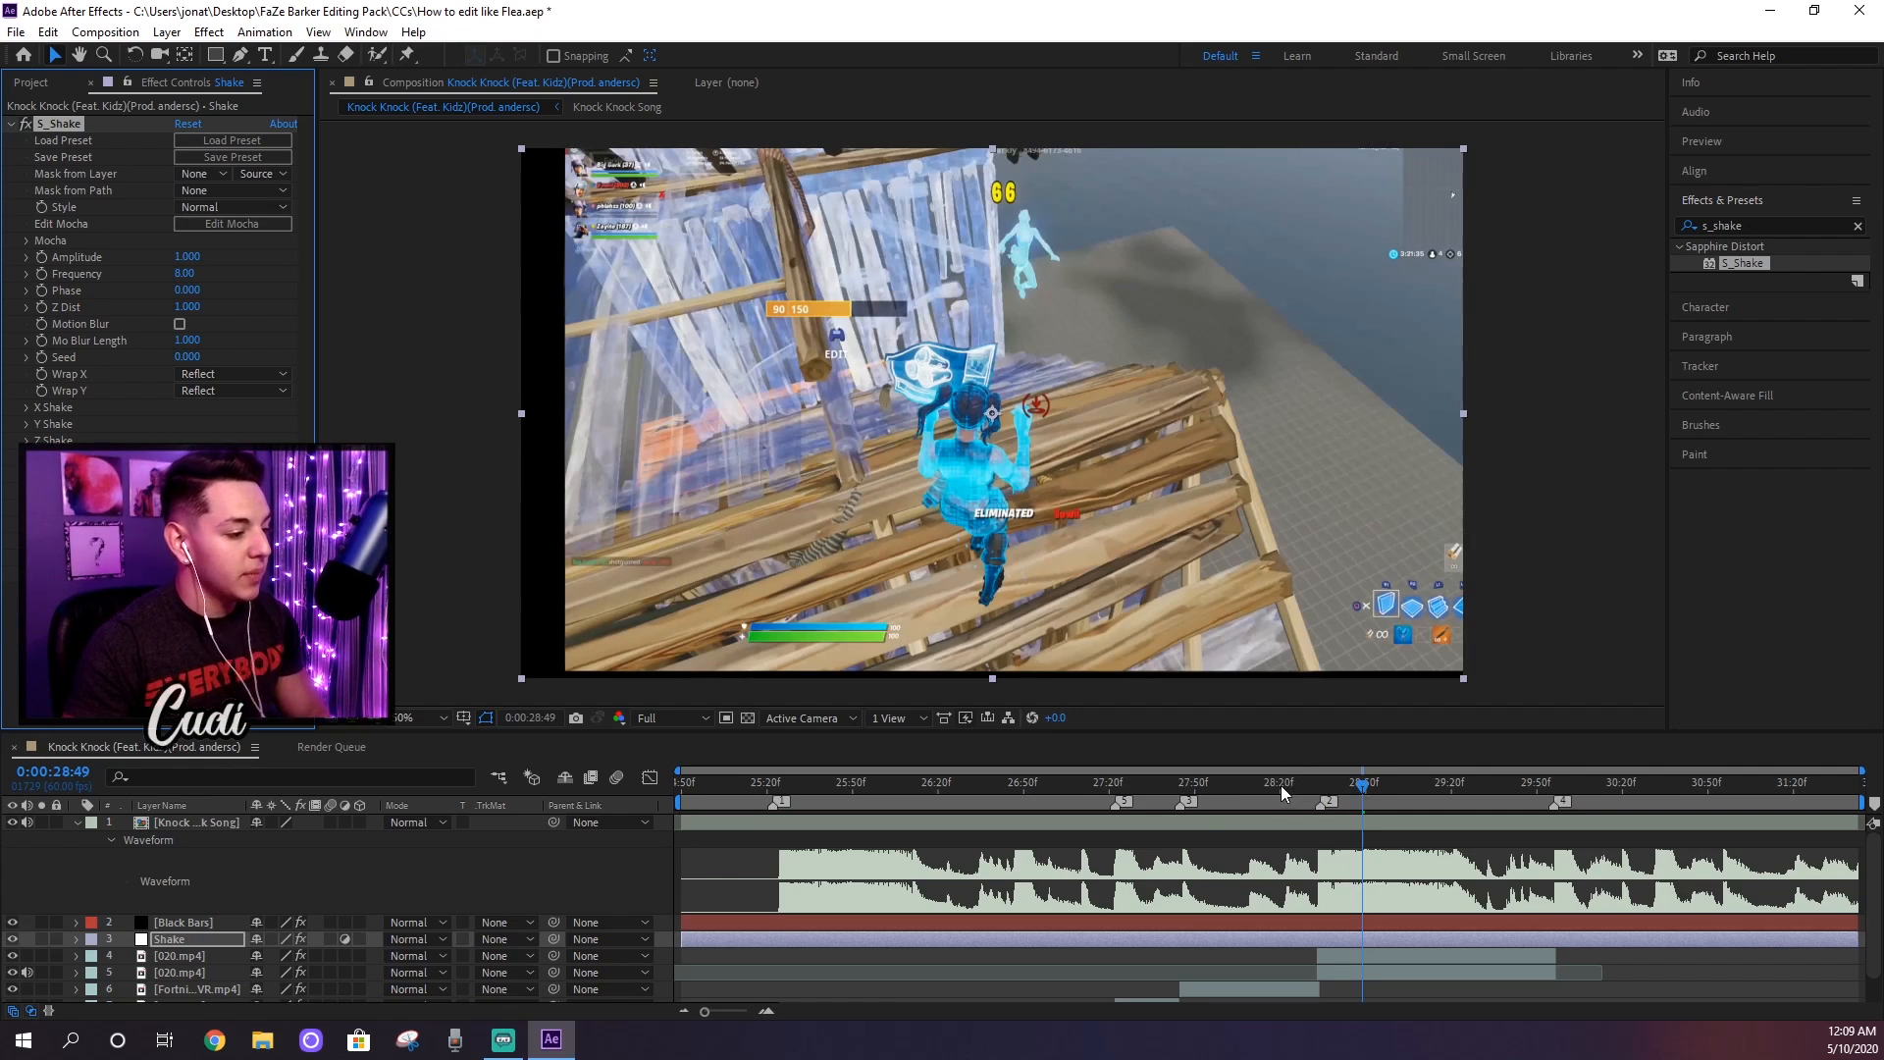
# Step: Add an S_Shake Amplitude keyframe at 0:00:28:33, where the new clip starts, and reveal the layer's keyframes
pyautogui.click(1317, 785)
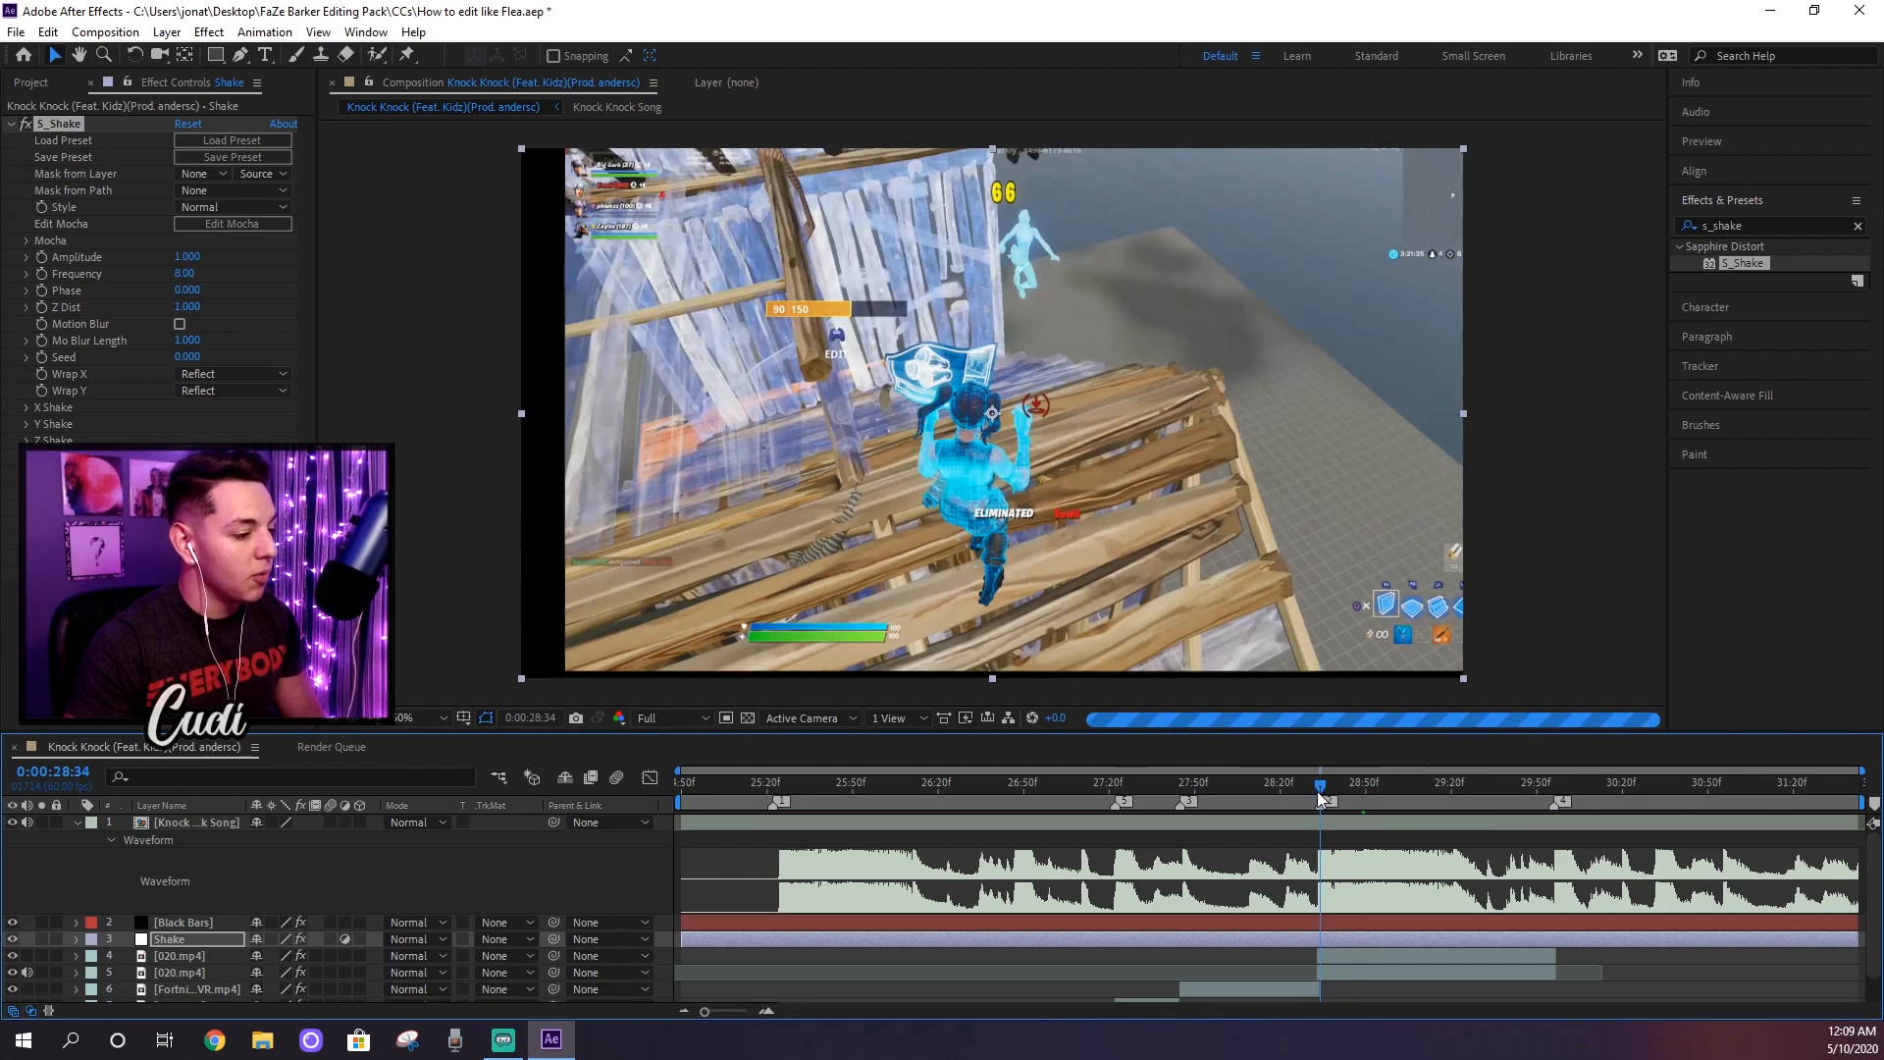
pyautogui.click(1317, 784)
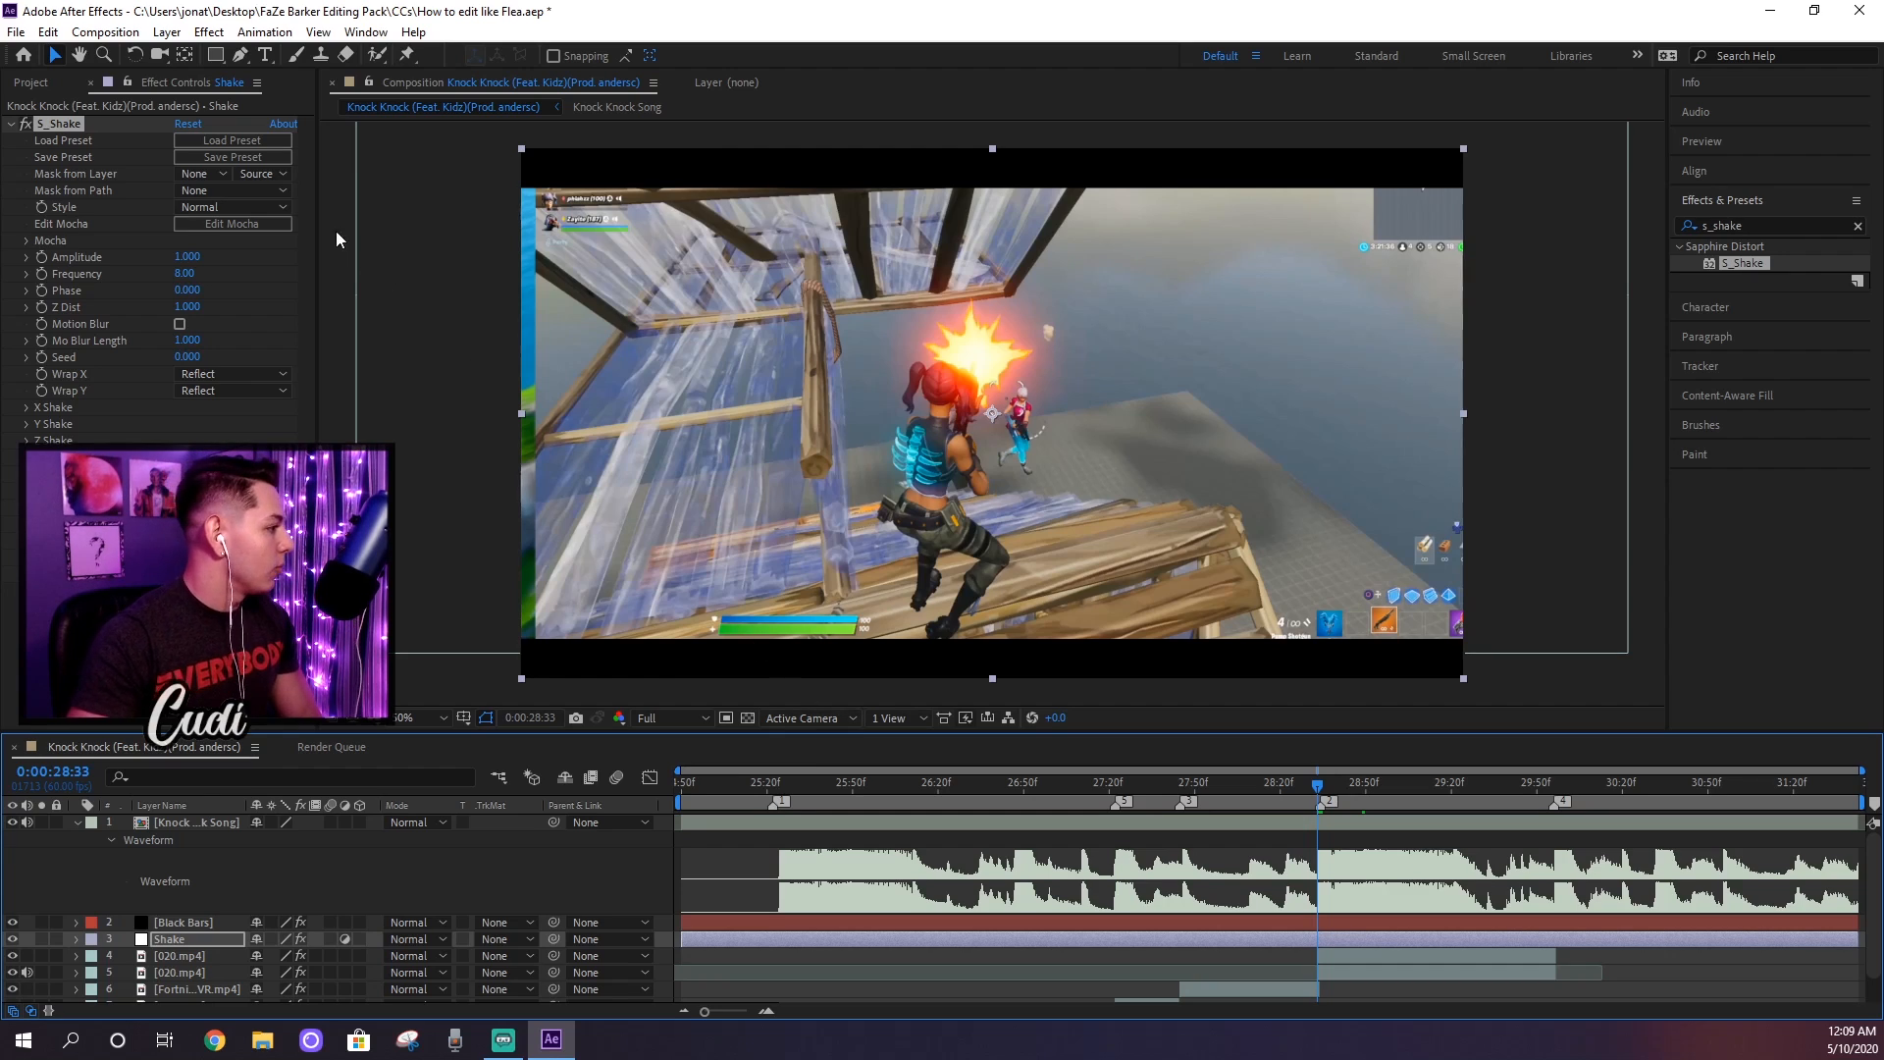
pyautogui.click(43, 259)
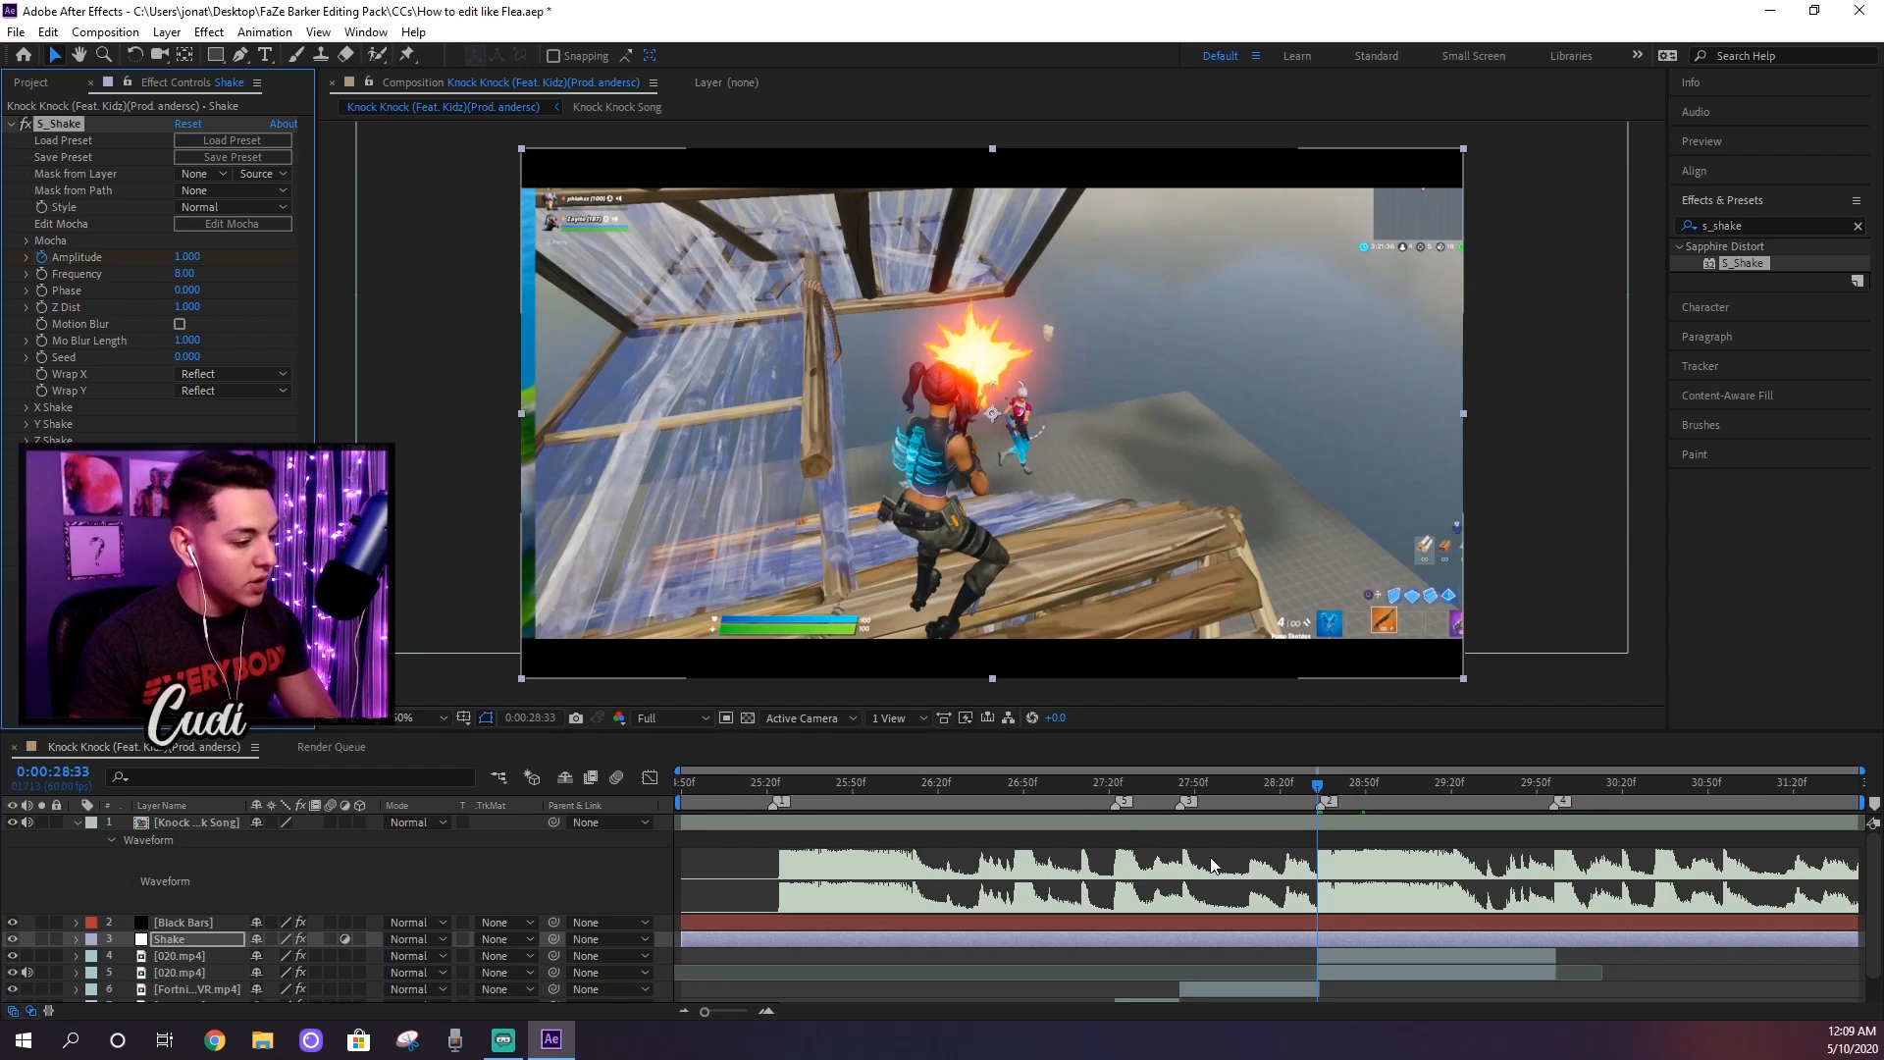
pyautogui.press('u')
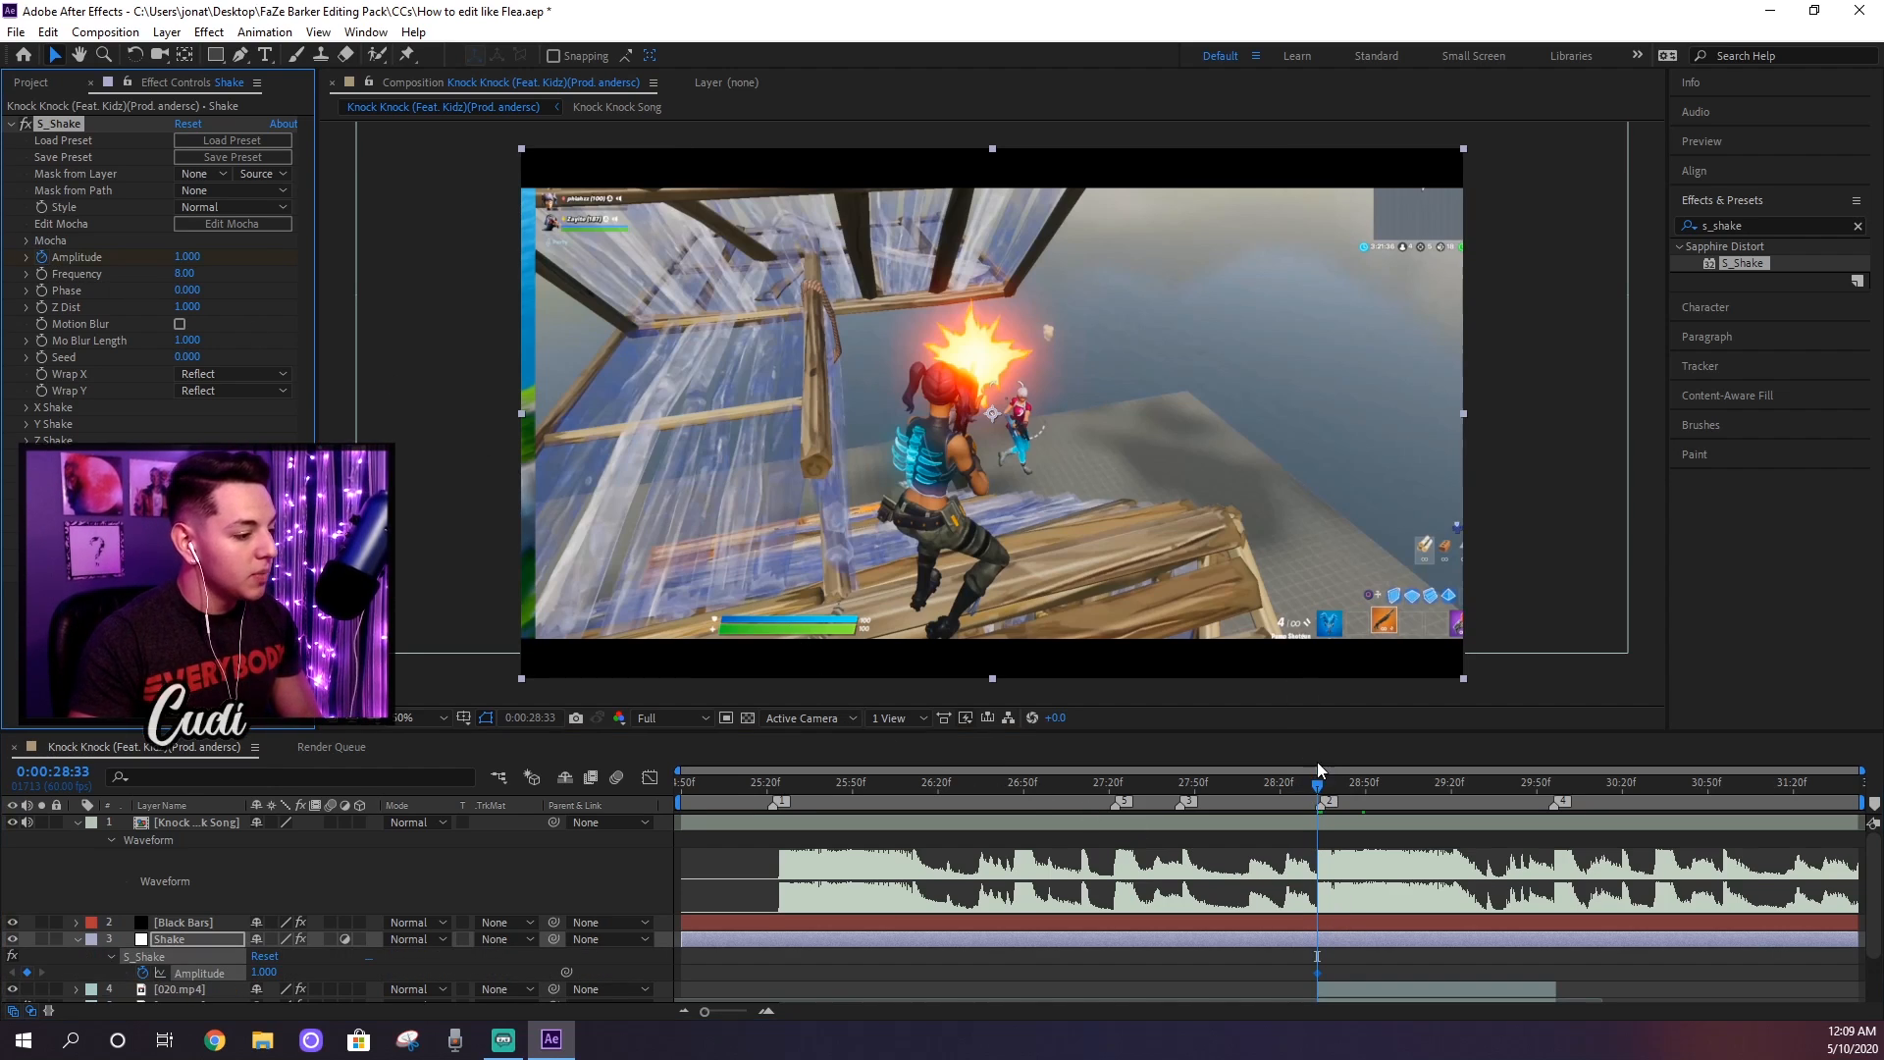
# Step: Keyframe the S_Shake Amplitude to 0 at 0:00:28:53 so the shake fades out
pyautogui.moveTo(1322, 793); pyautogui.dragTo(1378, 792)
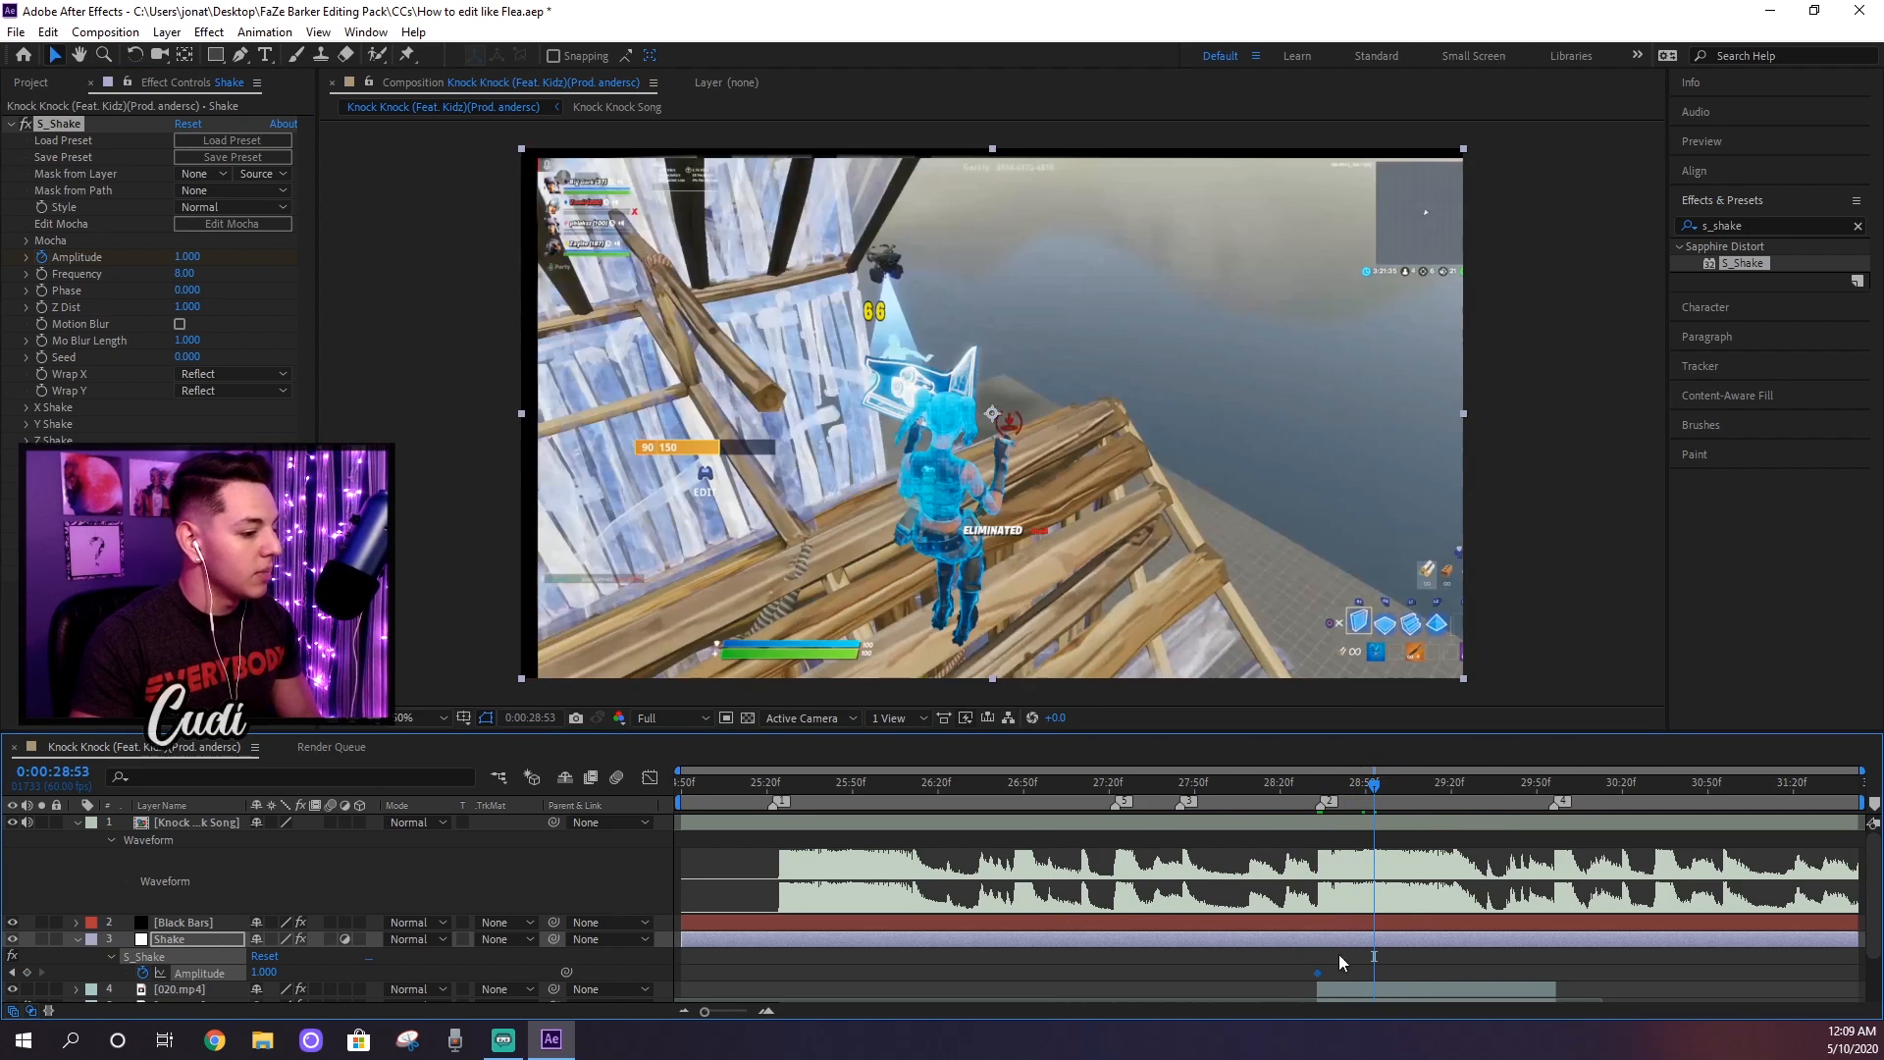
pyautogui.click(196, 257)
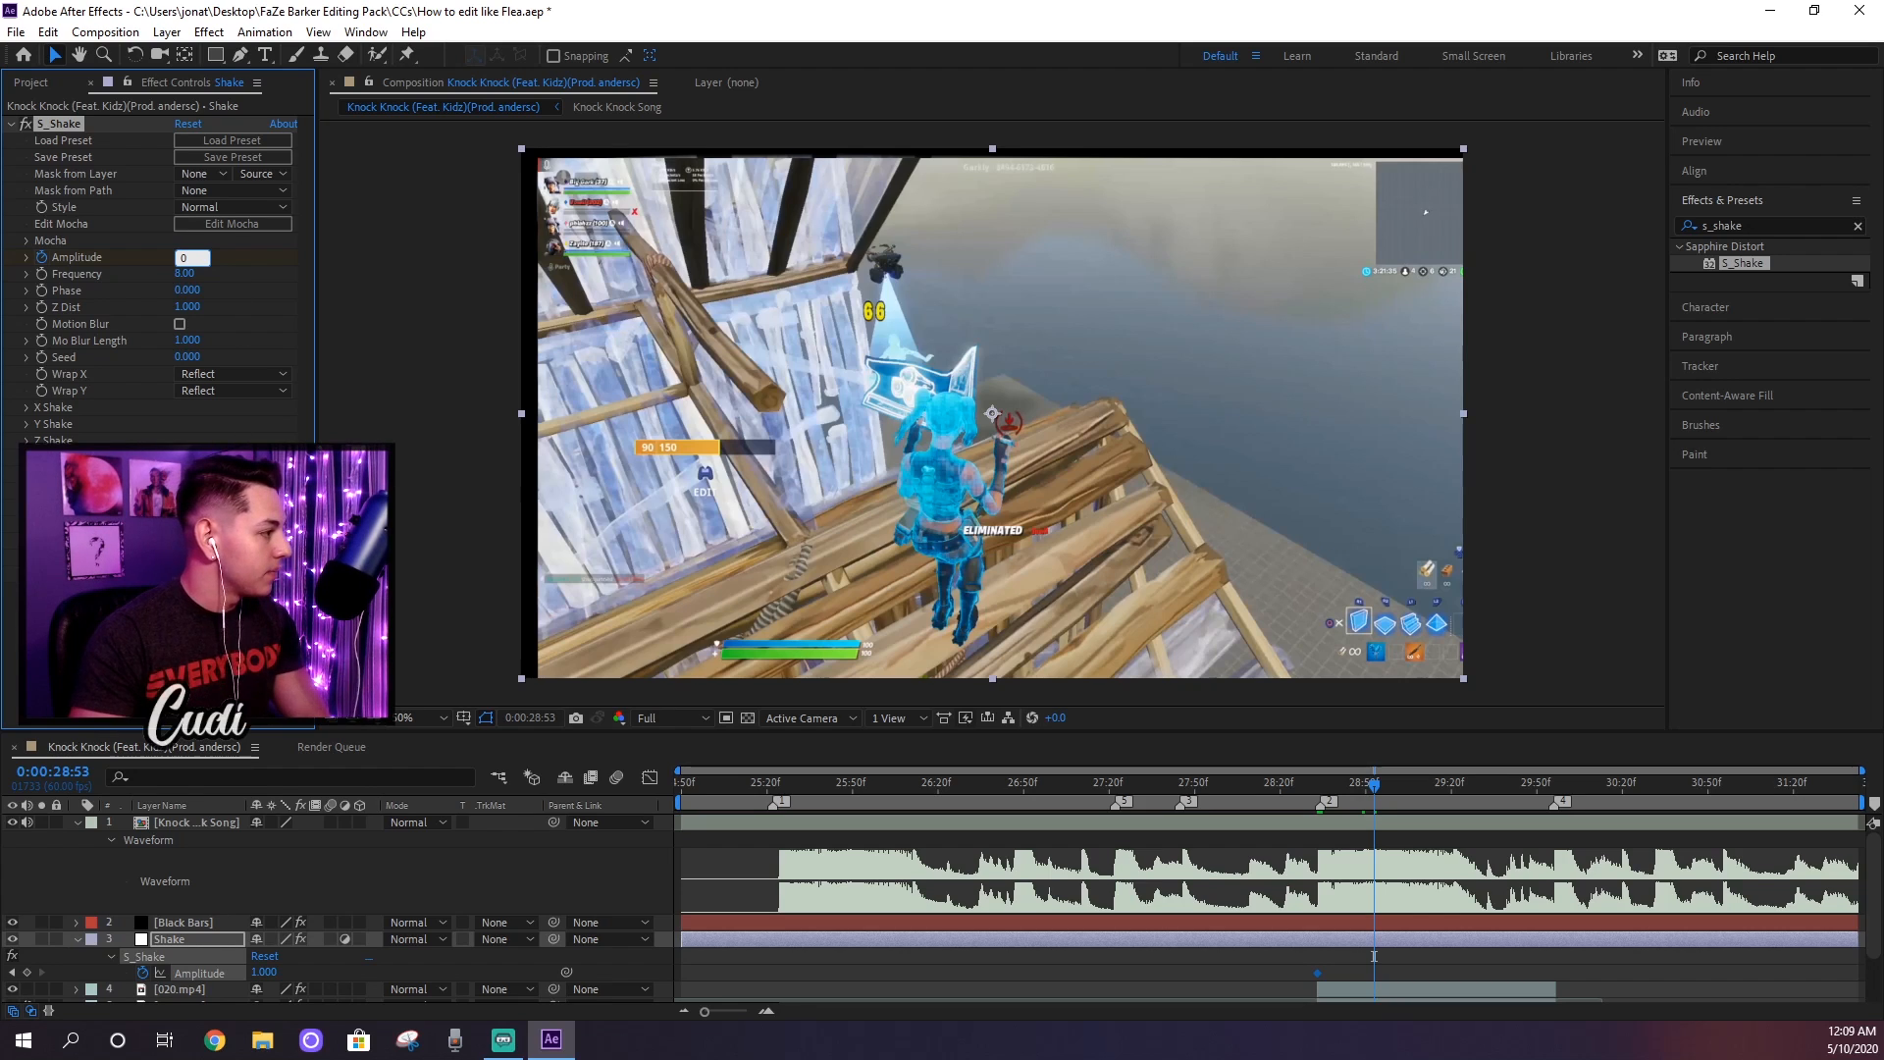
pyautogui.write('0')
pyautogui.press('Return')
# Step: Keyframe the S_Shake Amplitude to 0 at 0:00:28:32, one frame before the first Amplitude keyframe
pyautogui.click(1323, 795)
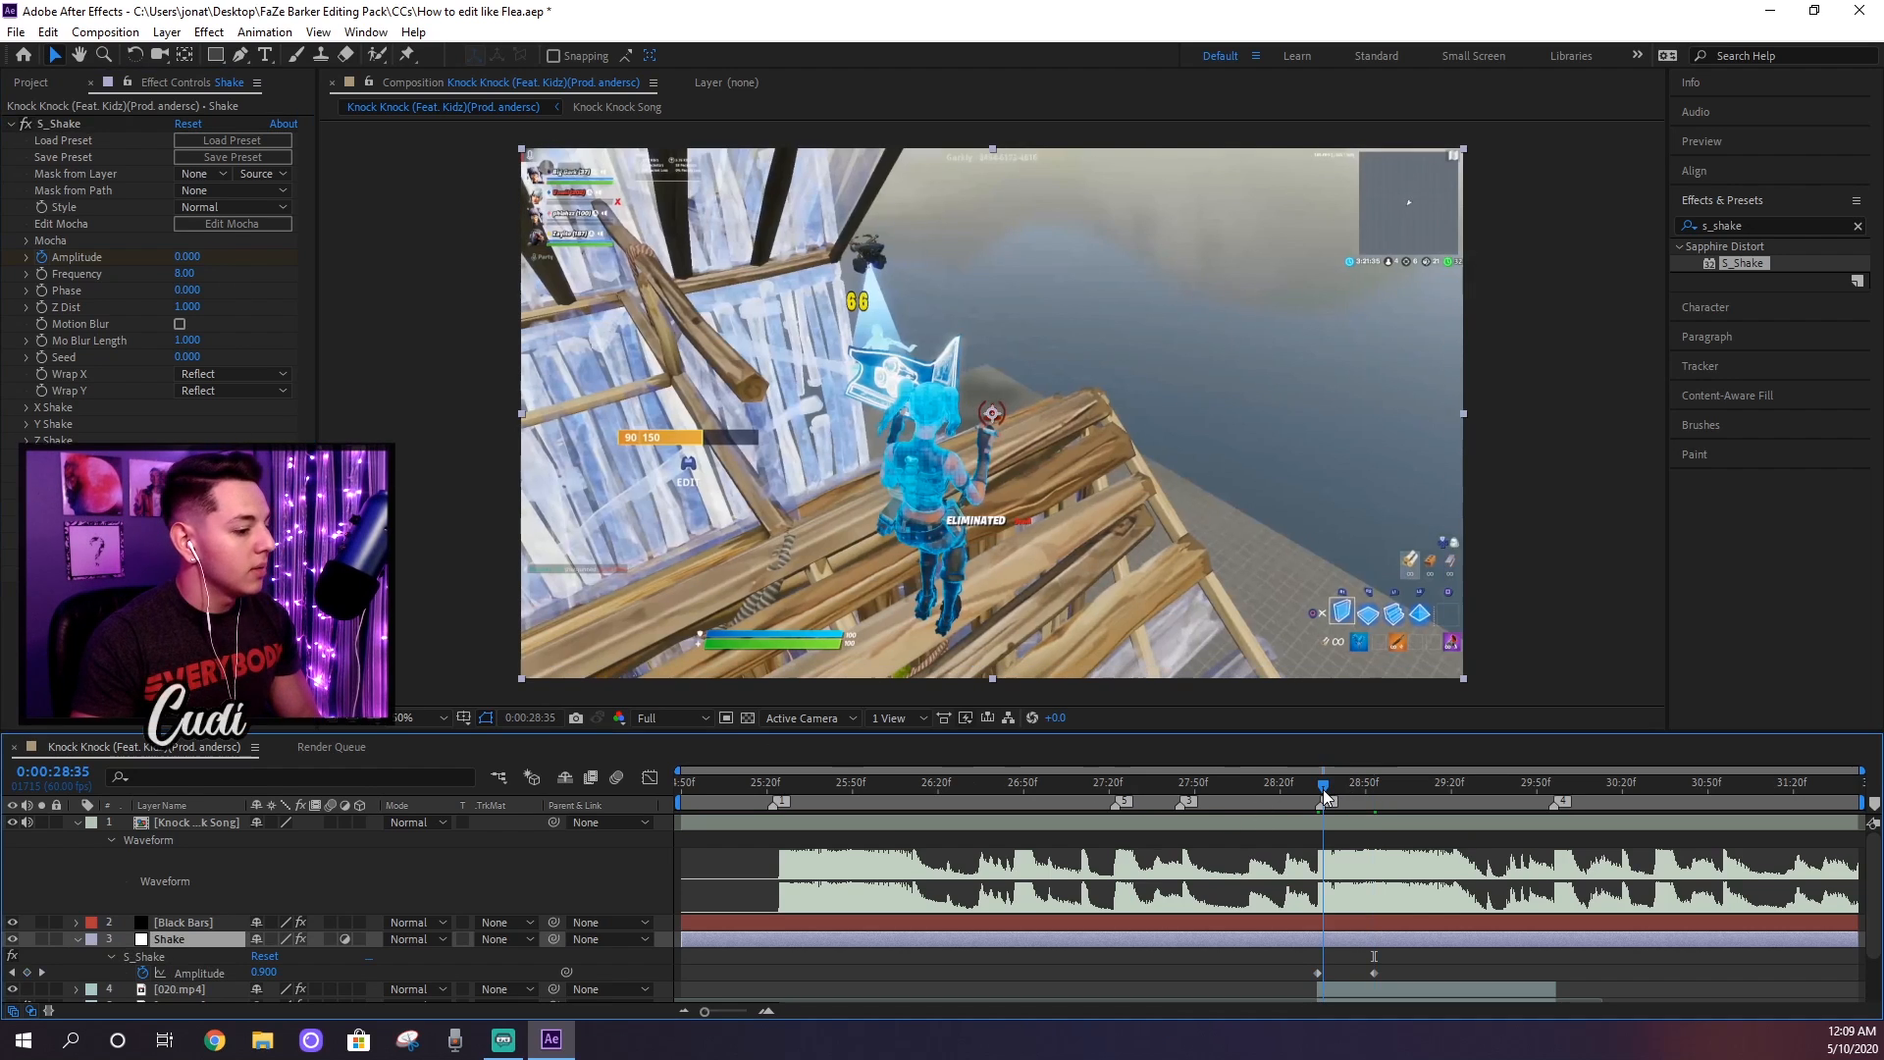
pyautogui.moveTo(1319, 792); pyautogui.dragTo(1317, 793)
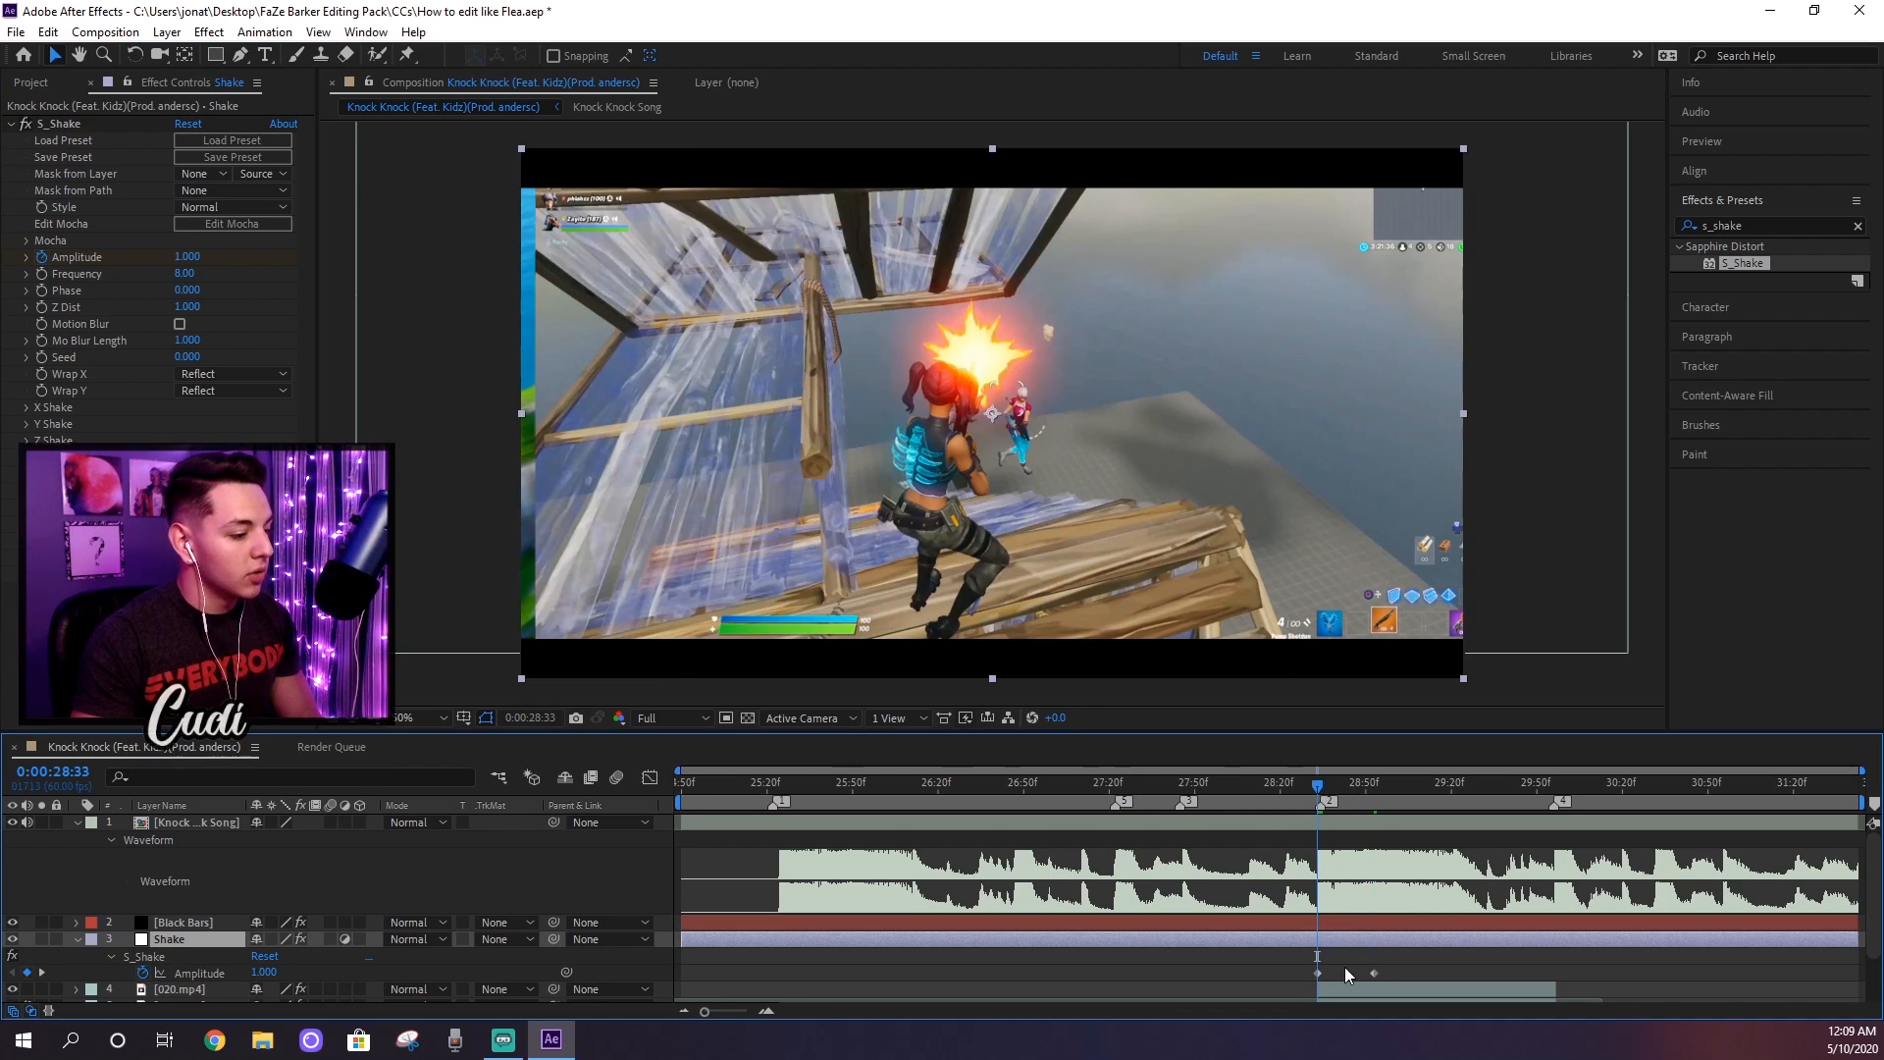
pyautogui.click(1316, 972)
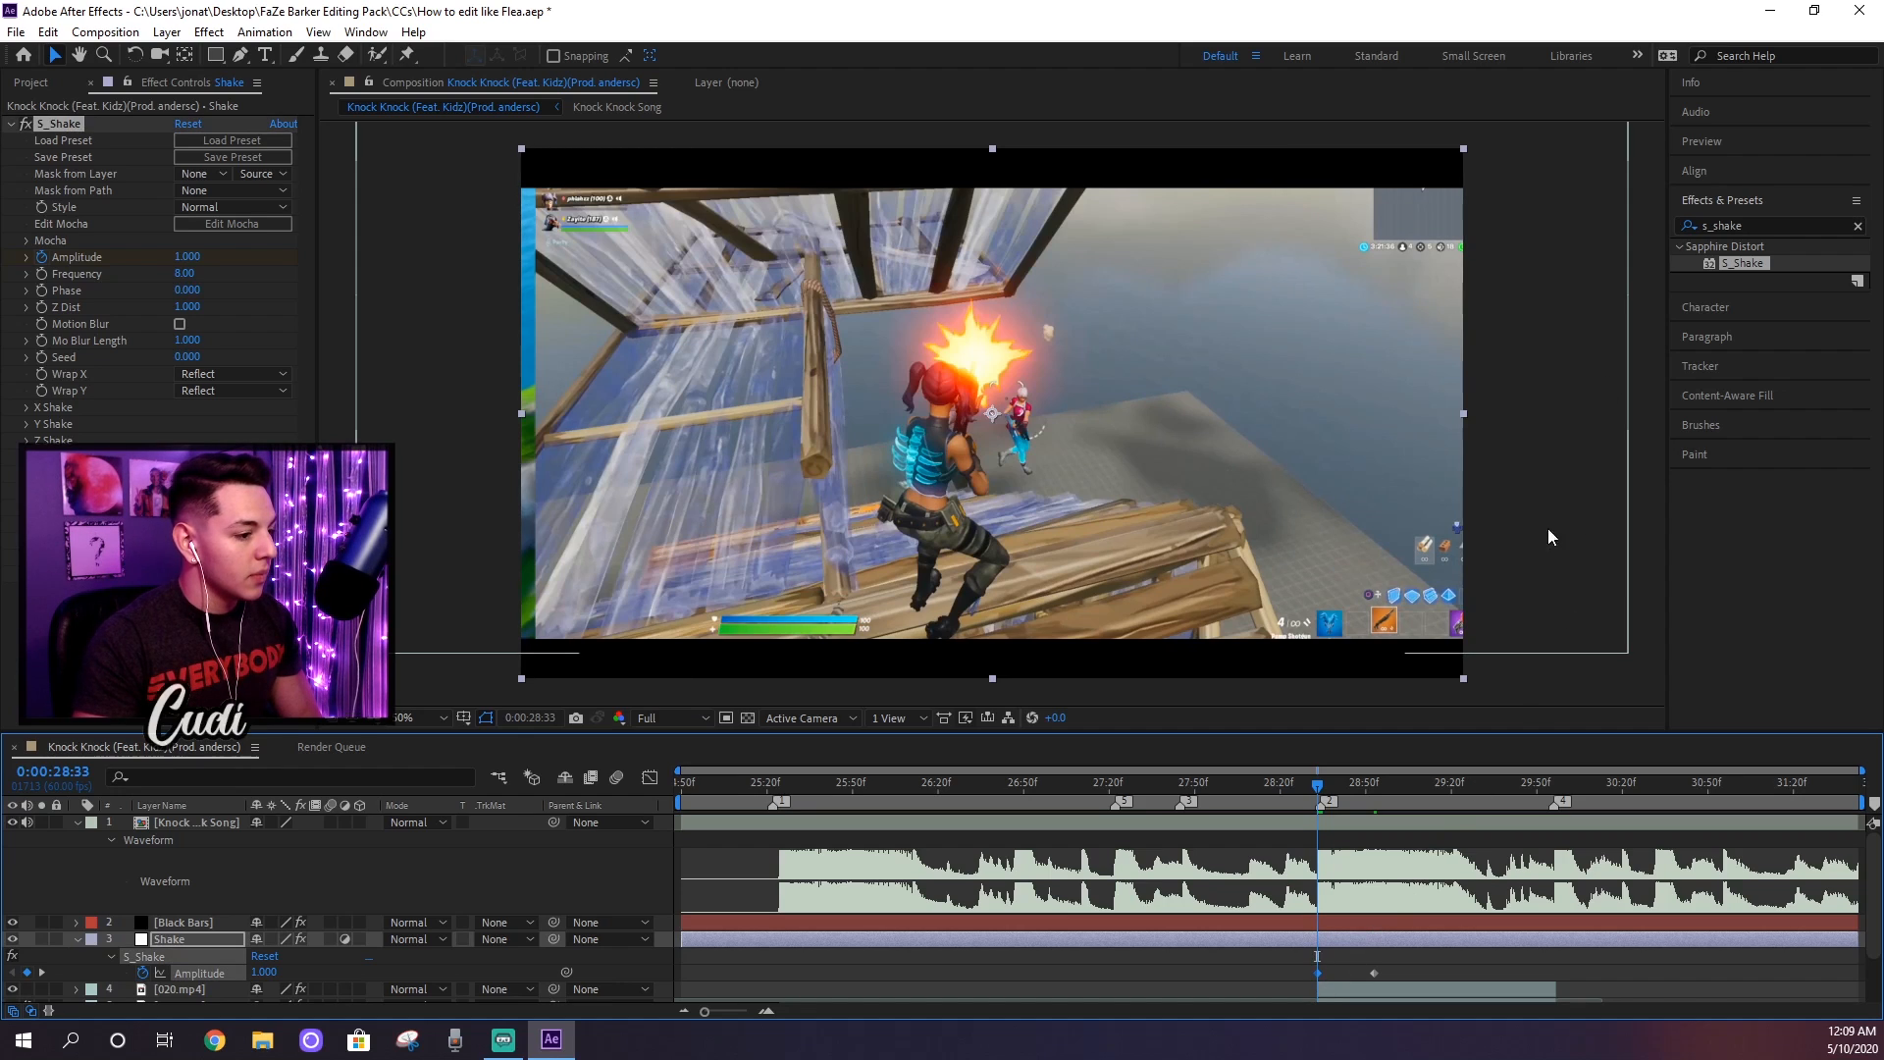
pyautogui.moveTo(1318, 792); pyautogui.dragTo(1314, 792)
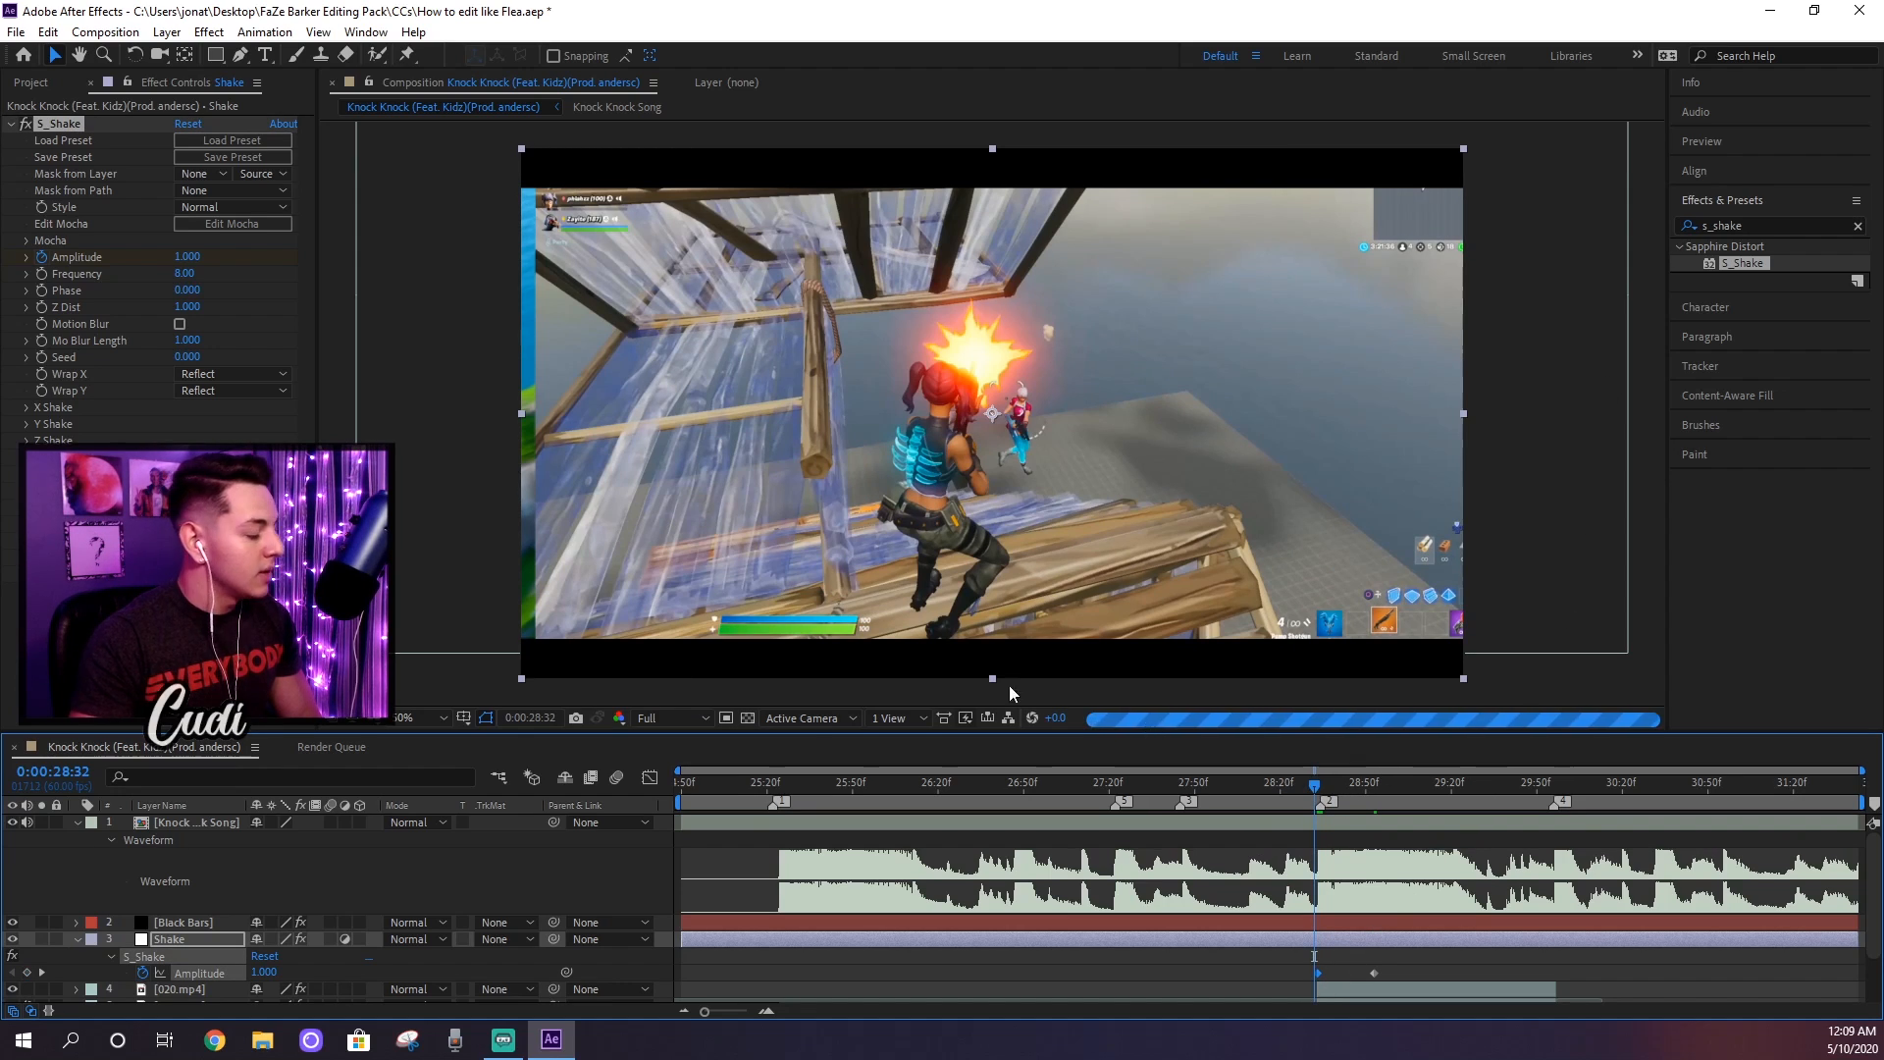
pyautogui.click(176, 256)
pyautogui.write('0')
pyautogui.press('Return')
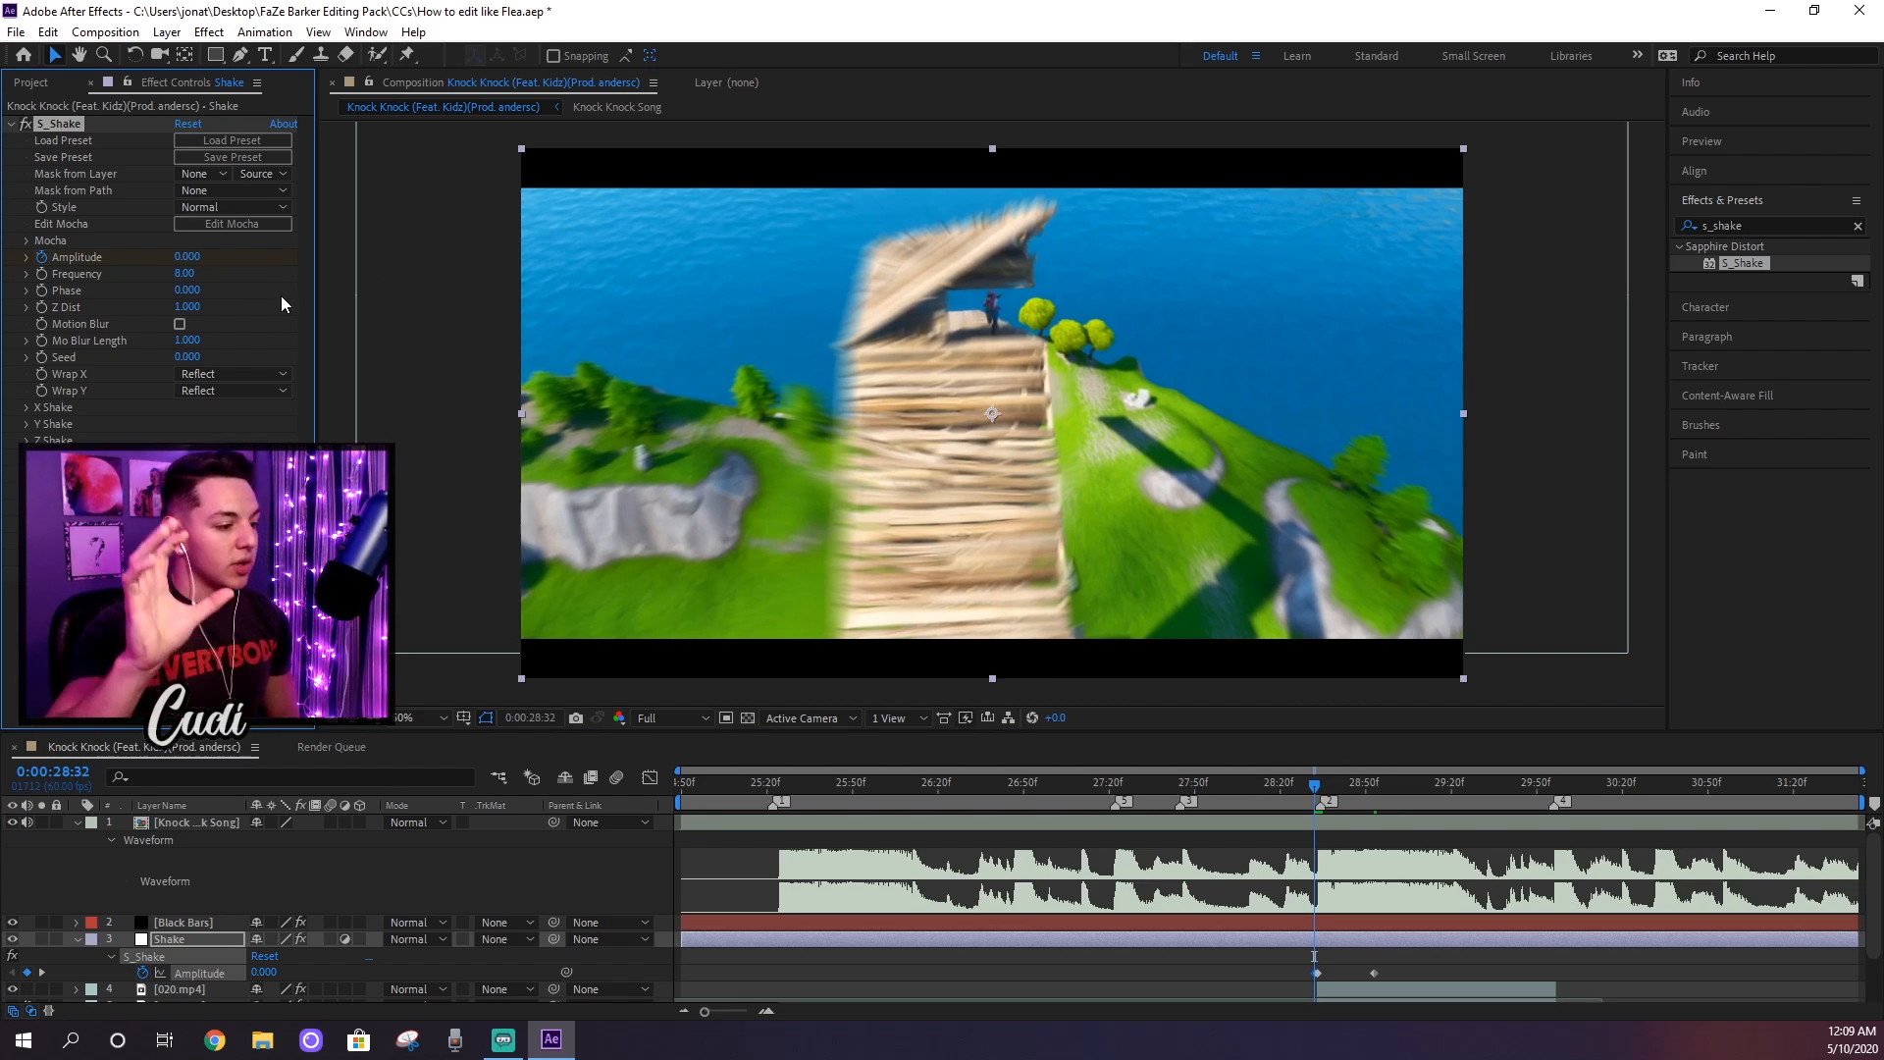
# Step: Return the playhead to 0:00:28:33 and enable Motion Blur in the S_Shake effect
pyautogui.click(1314, 785)
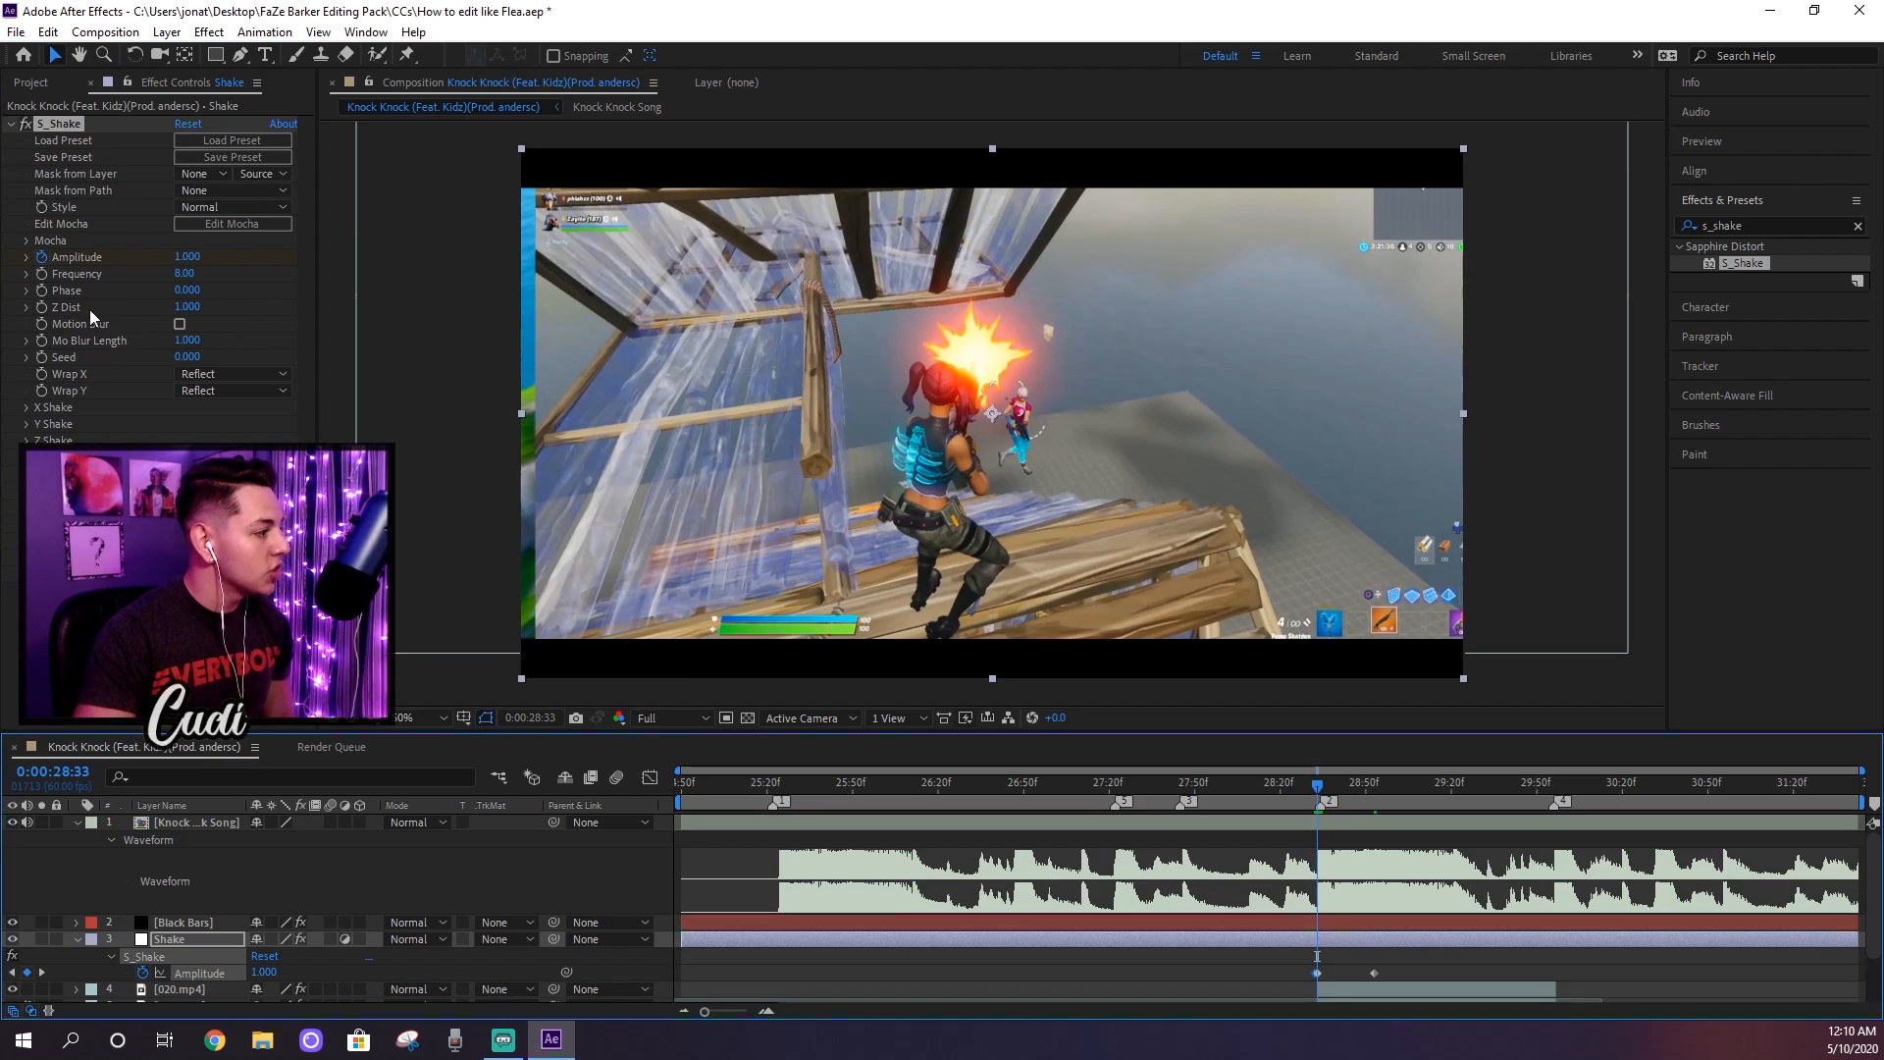
pyautogui.click(184, 323)
pyautogui.click(180, 323)
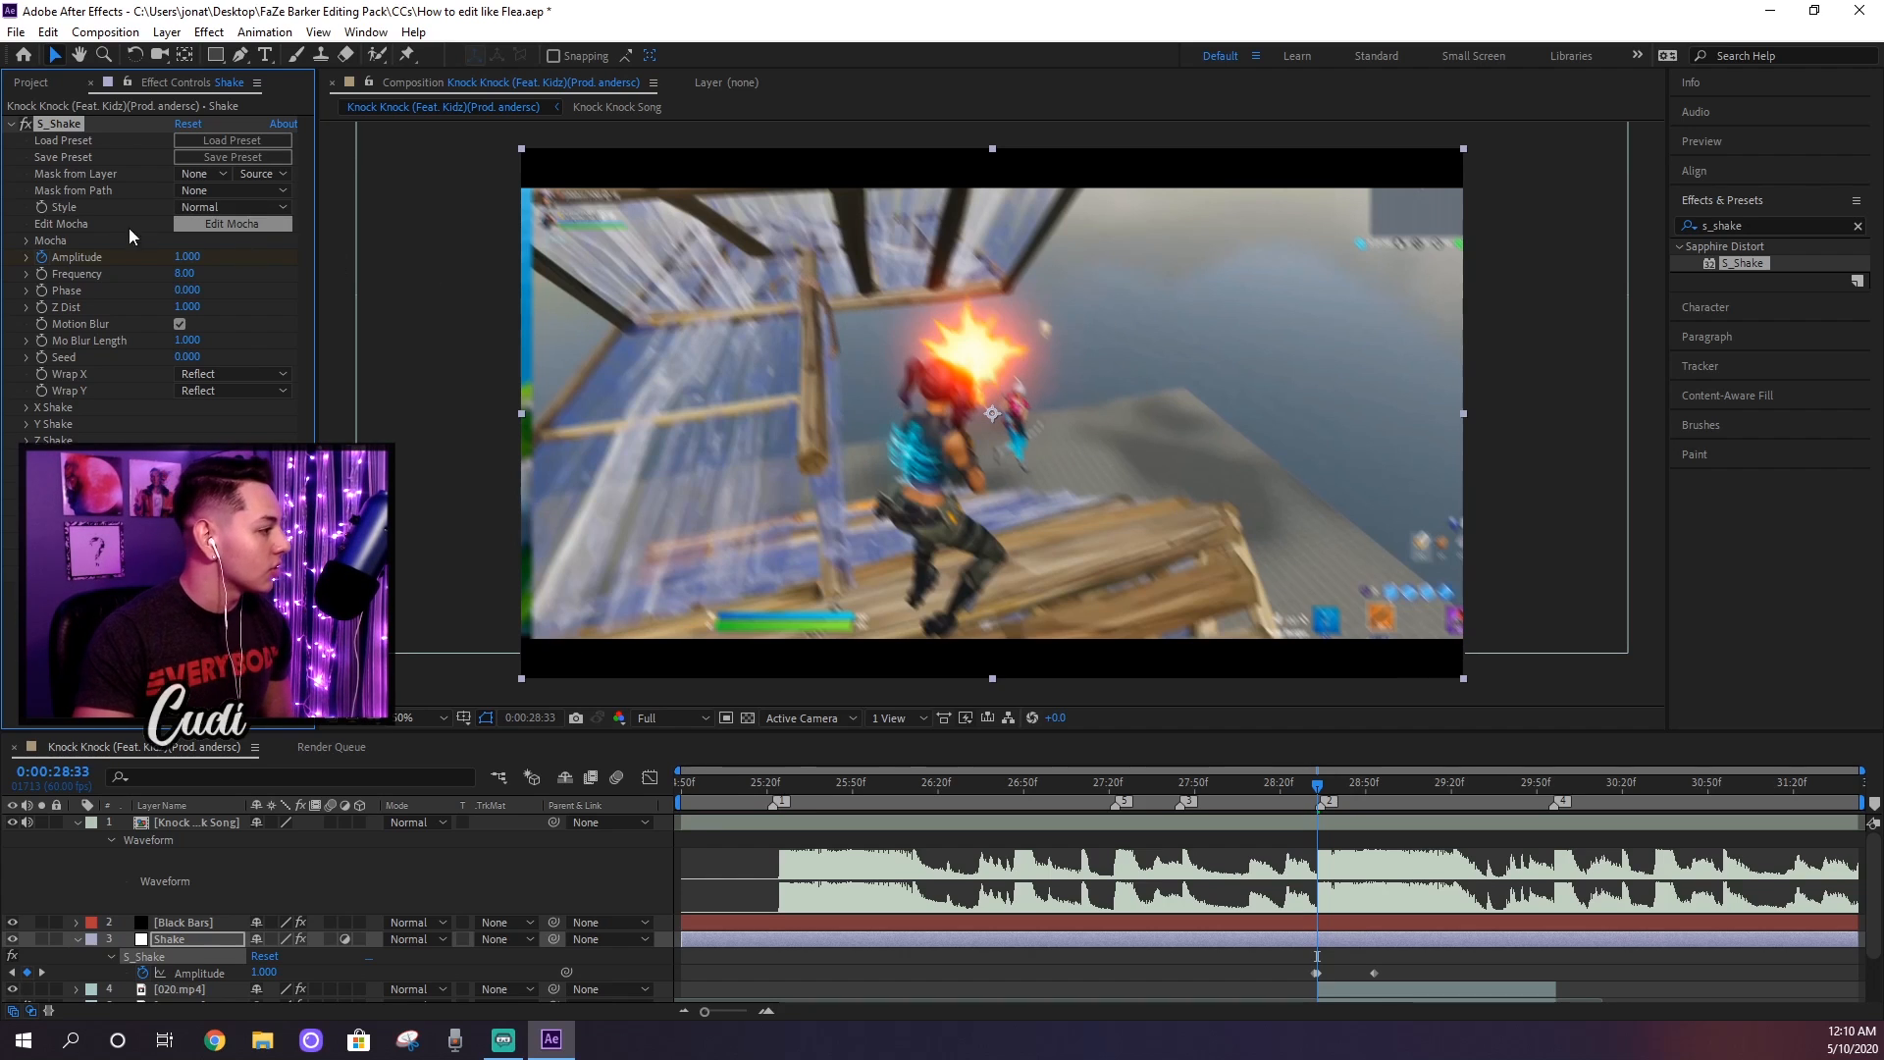
# Step: Expand the X Shake group of S_Shake and set a shake parameter further down to 0
pyautogui.click(28, 408)
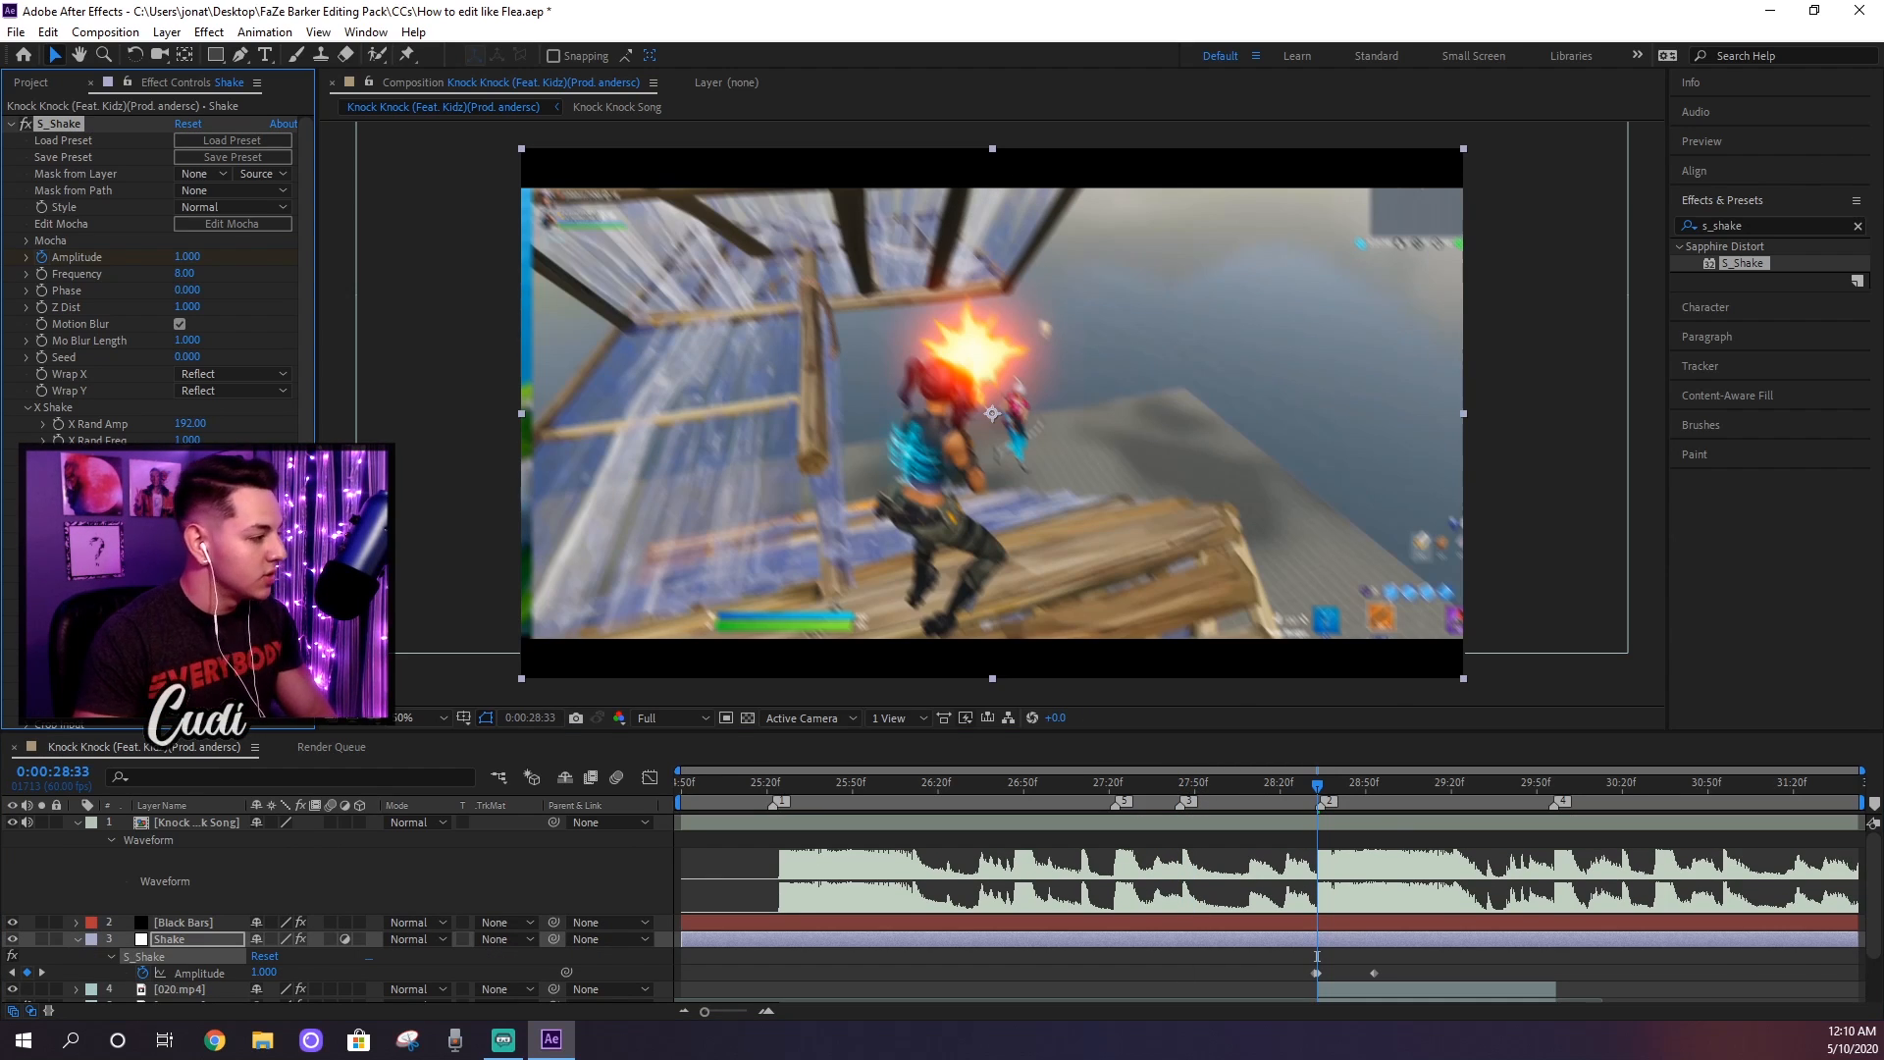
pyautogui.click(187, 524)
pyautogui.write('0')
pyautogui.press('Return')
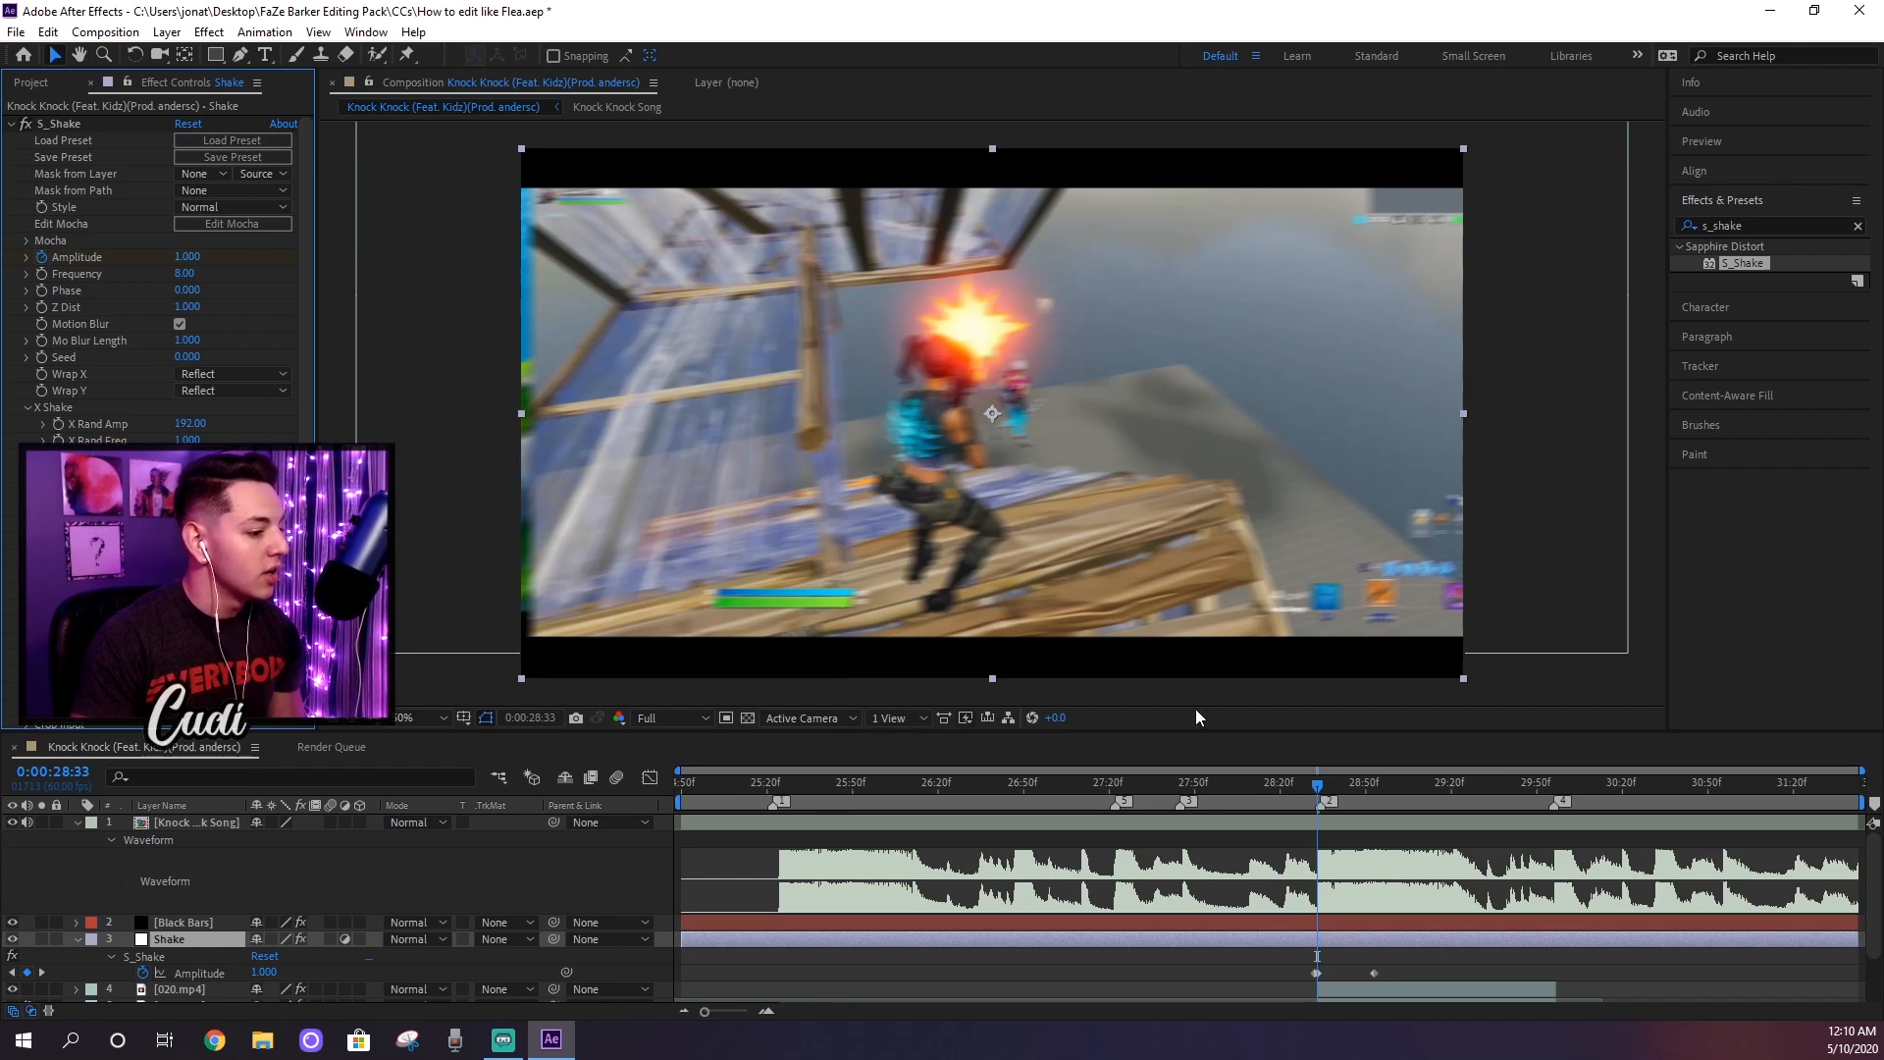
# Step: Play back the composition from 0:00:27:45 to check the shake, then stop the preview
pyautogui.click(1729, 145)
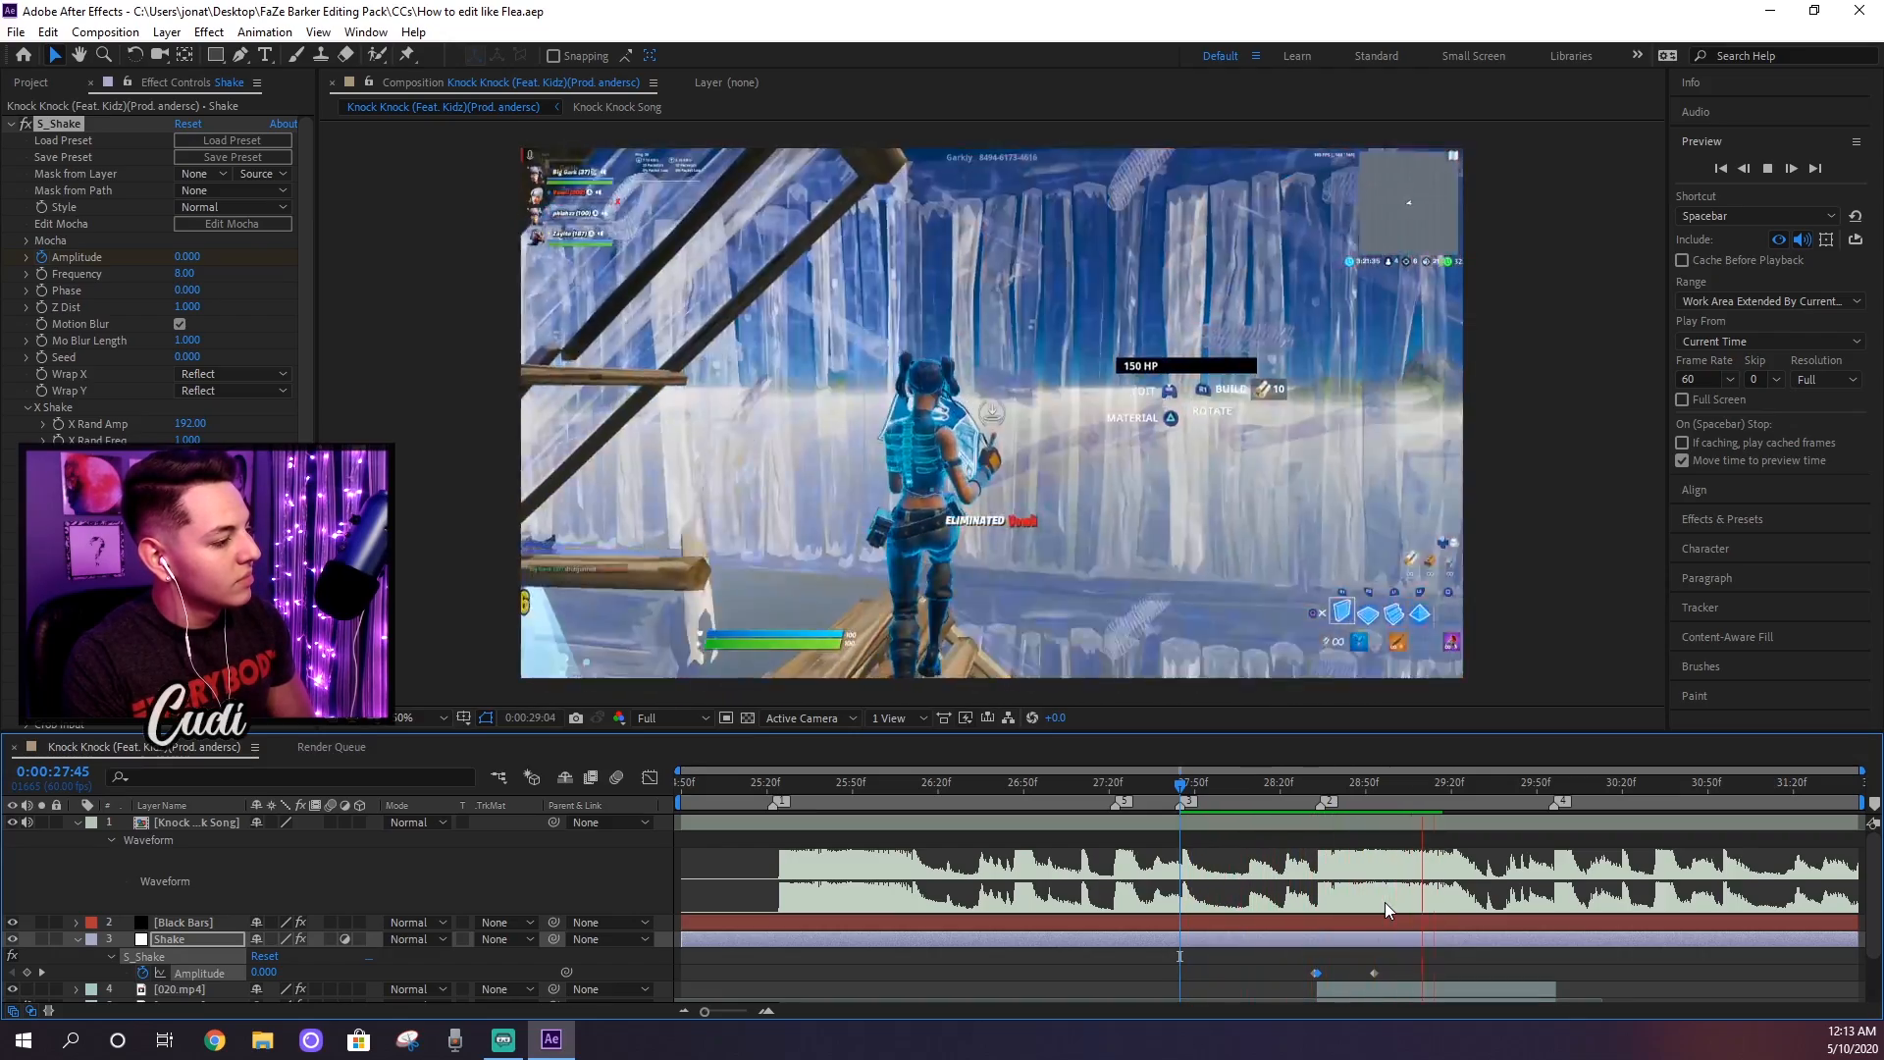
pyautogui.press('space')
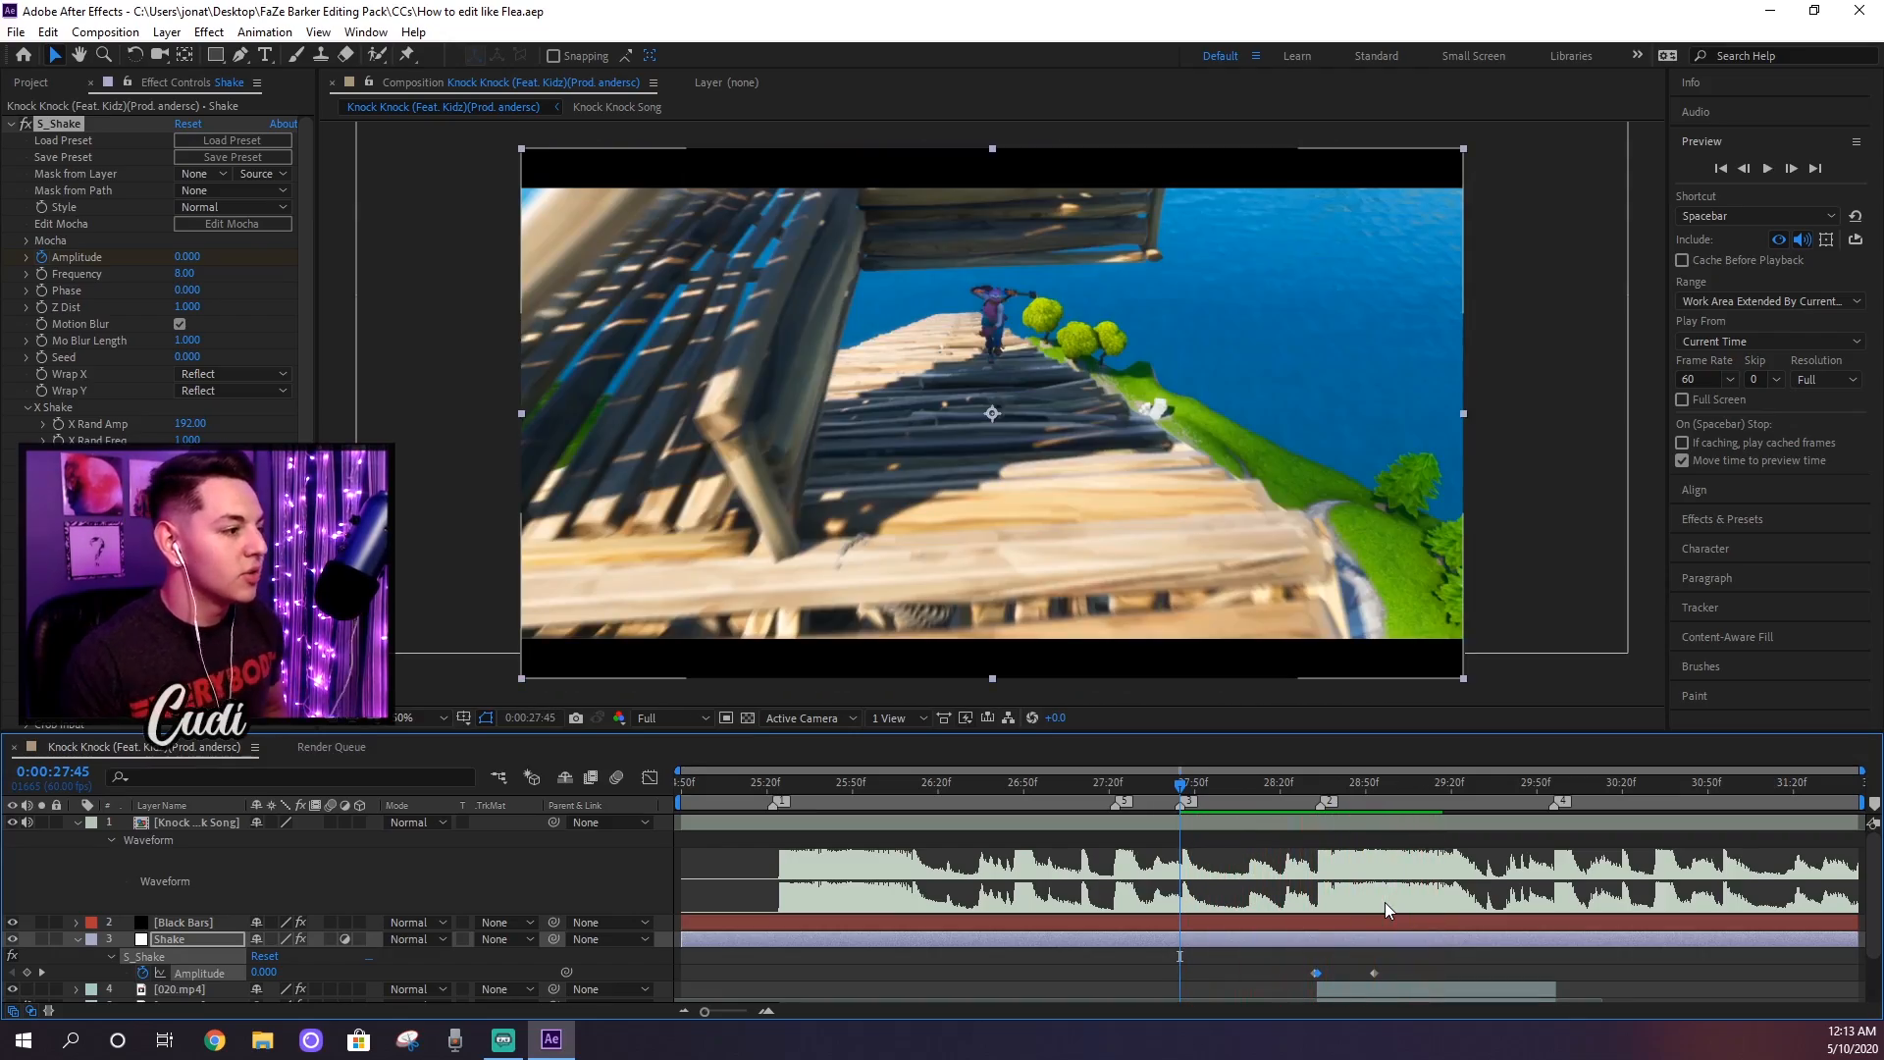
# Step: Move the playhead to 0:00:28:42 and add another adjustment layer above the Shake layer
pyautogui.click(1342, 782)
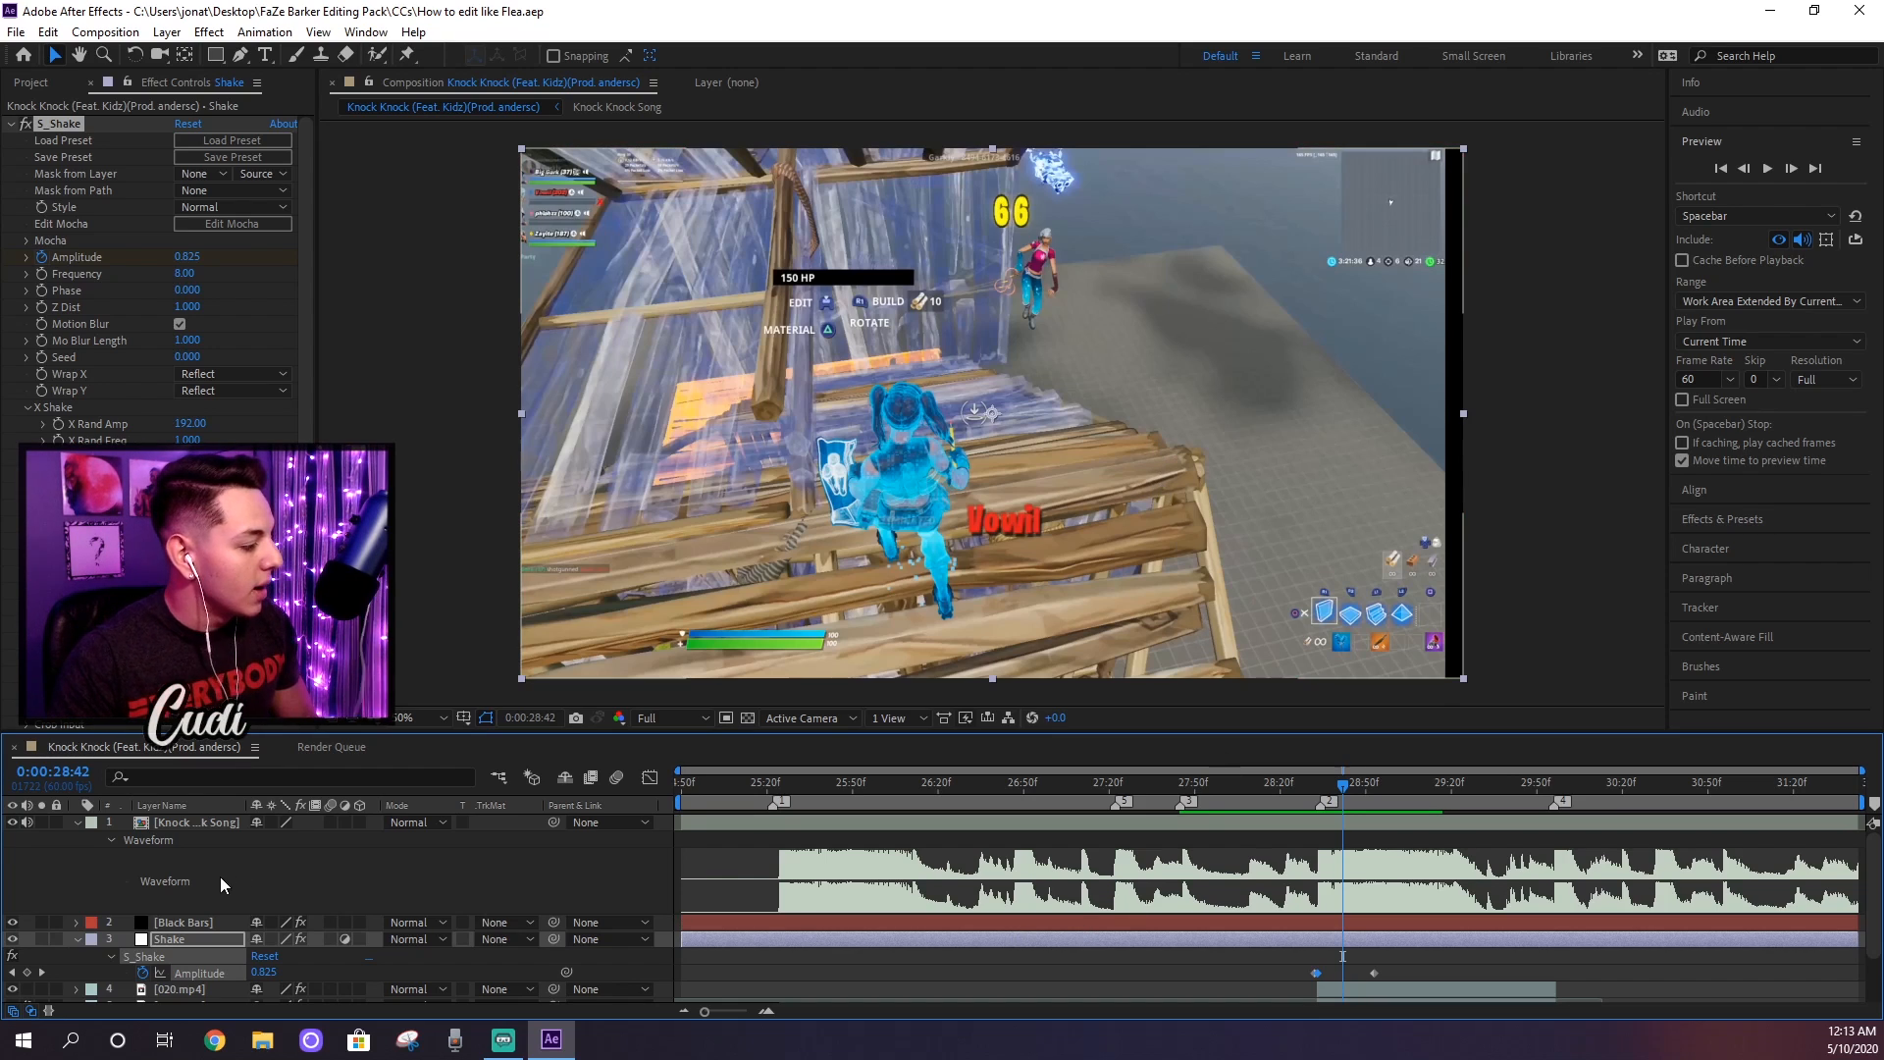
pyautogui.click(169, 32)
pyautogui.moveTo(295, 55)
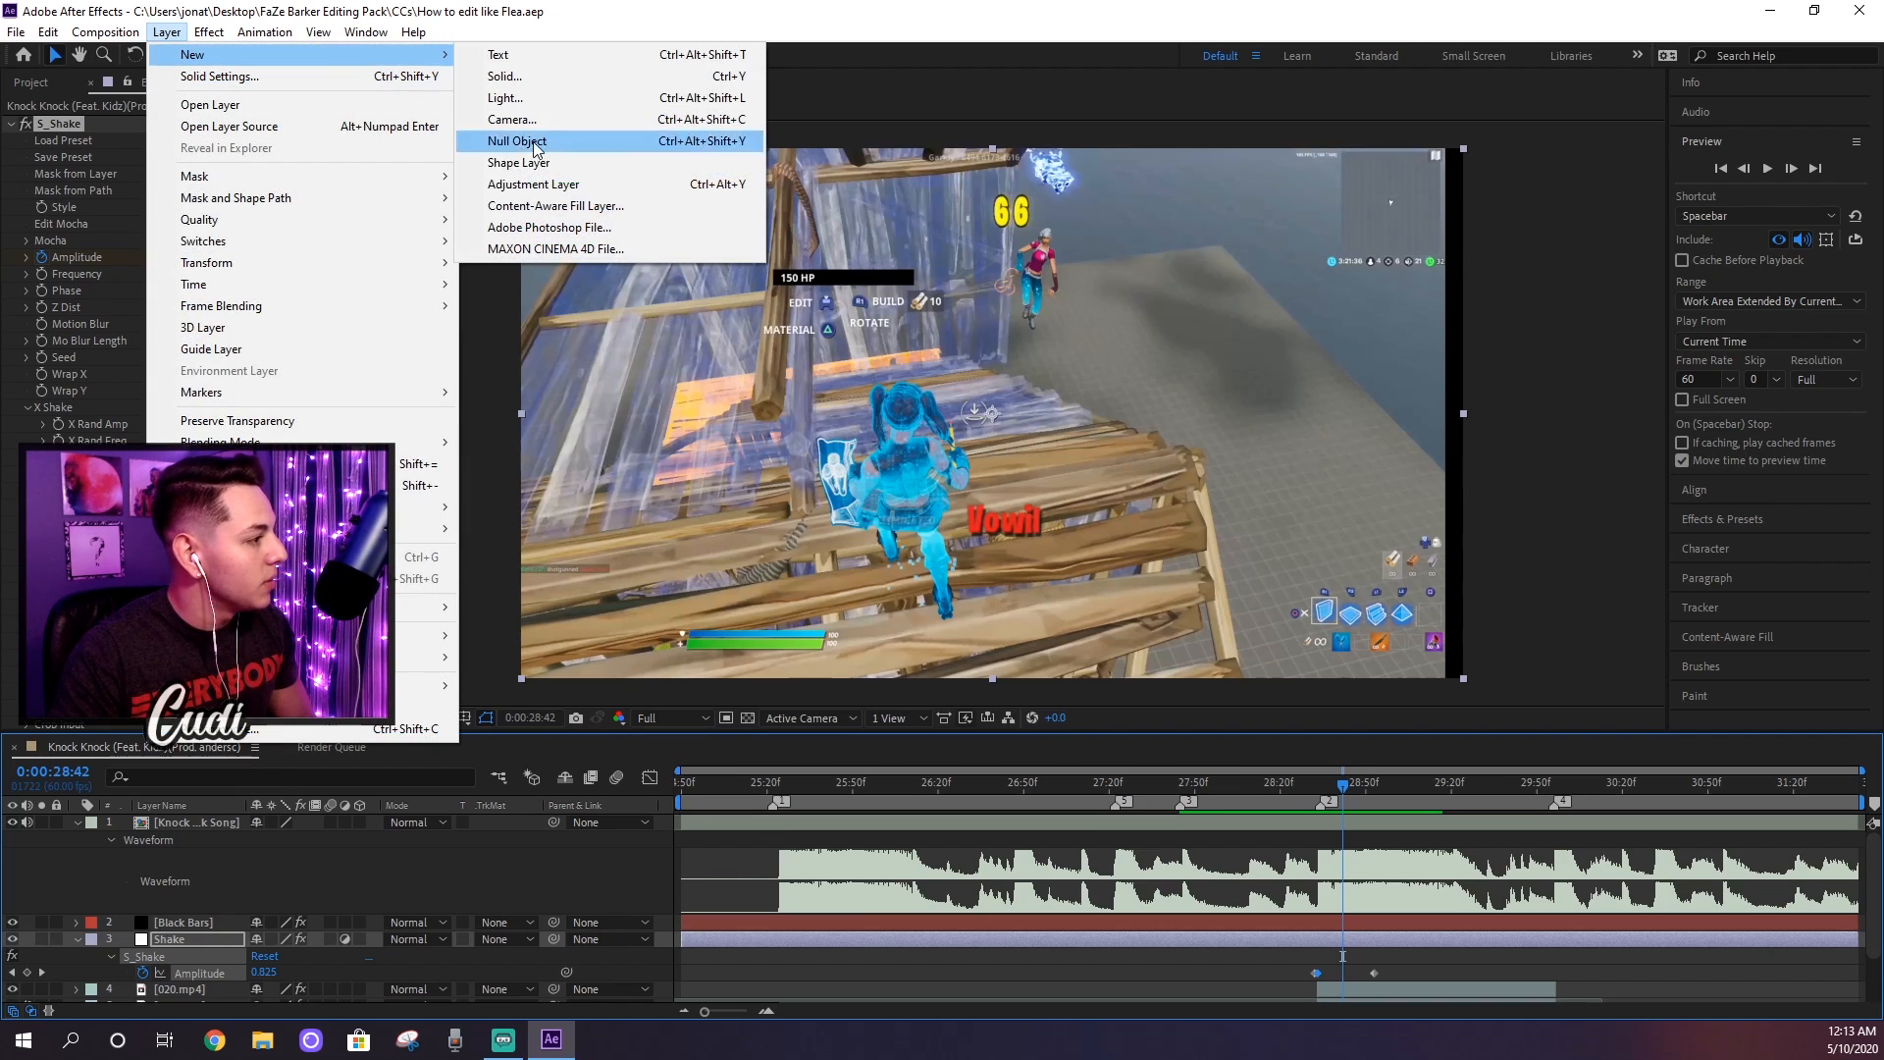
pyautogui.click(582, 189)
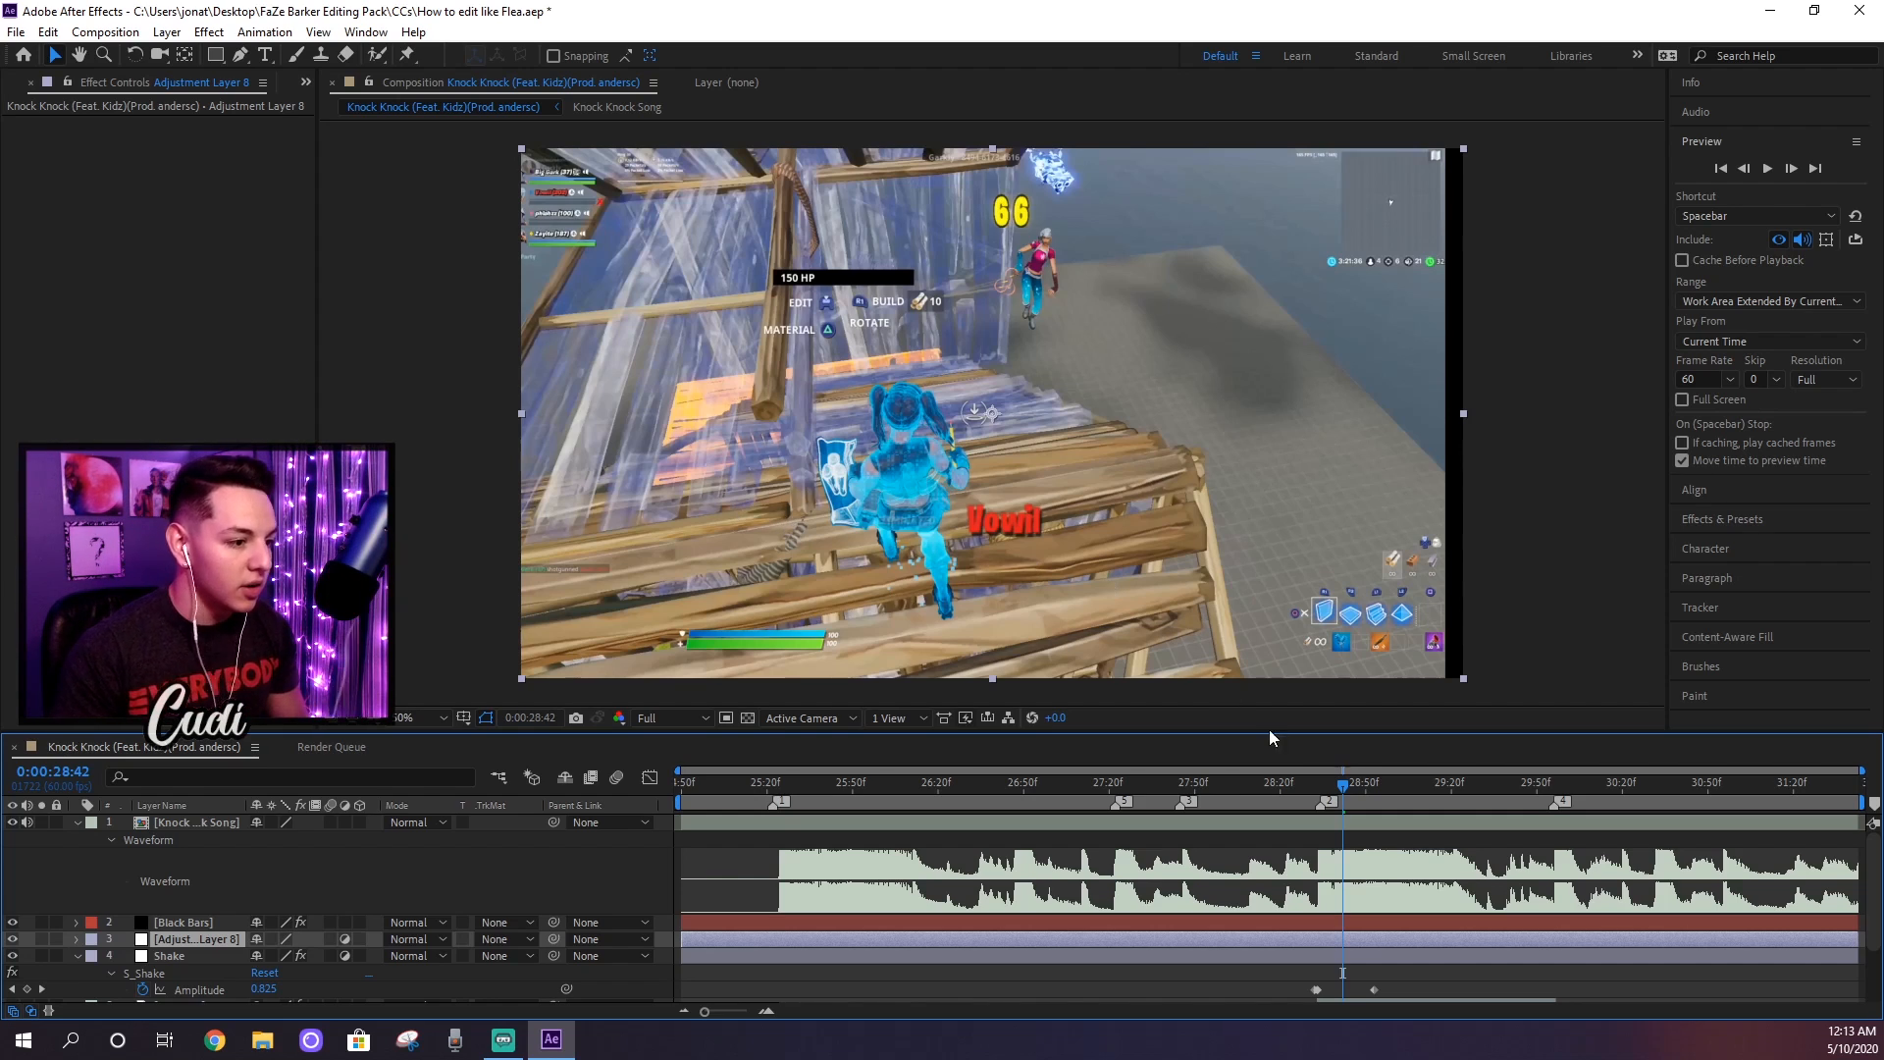
# Step: Bring up the effects library and rename the new adjustment layer "SC"
pyautogui.click(1736, 526)
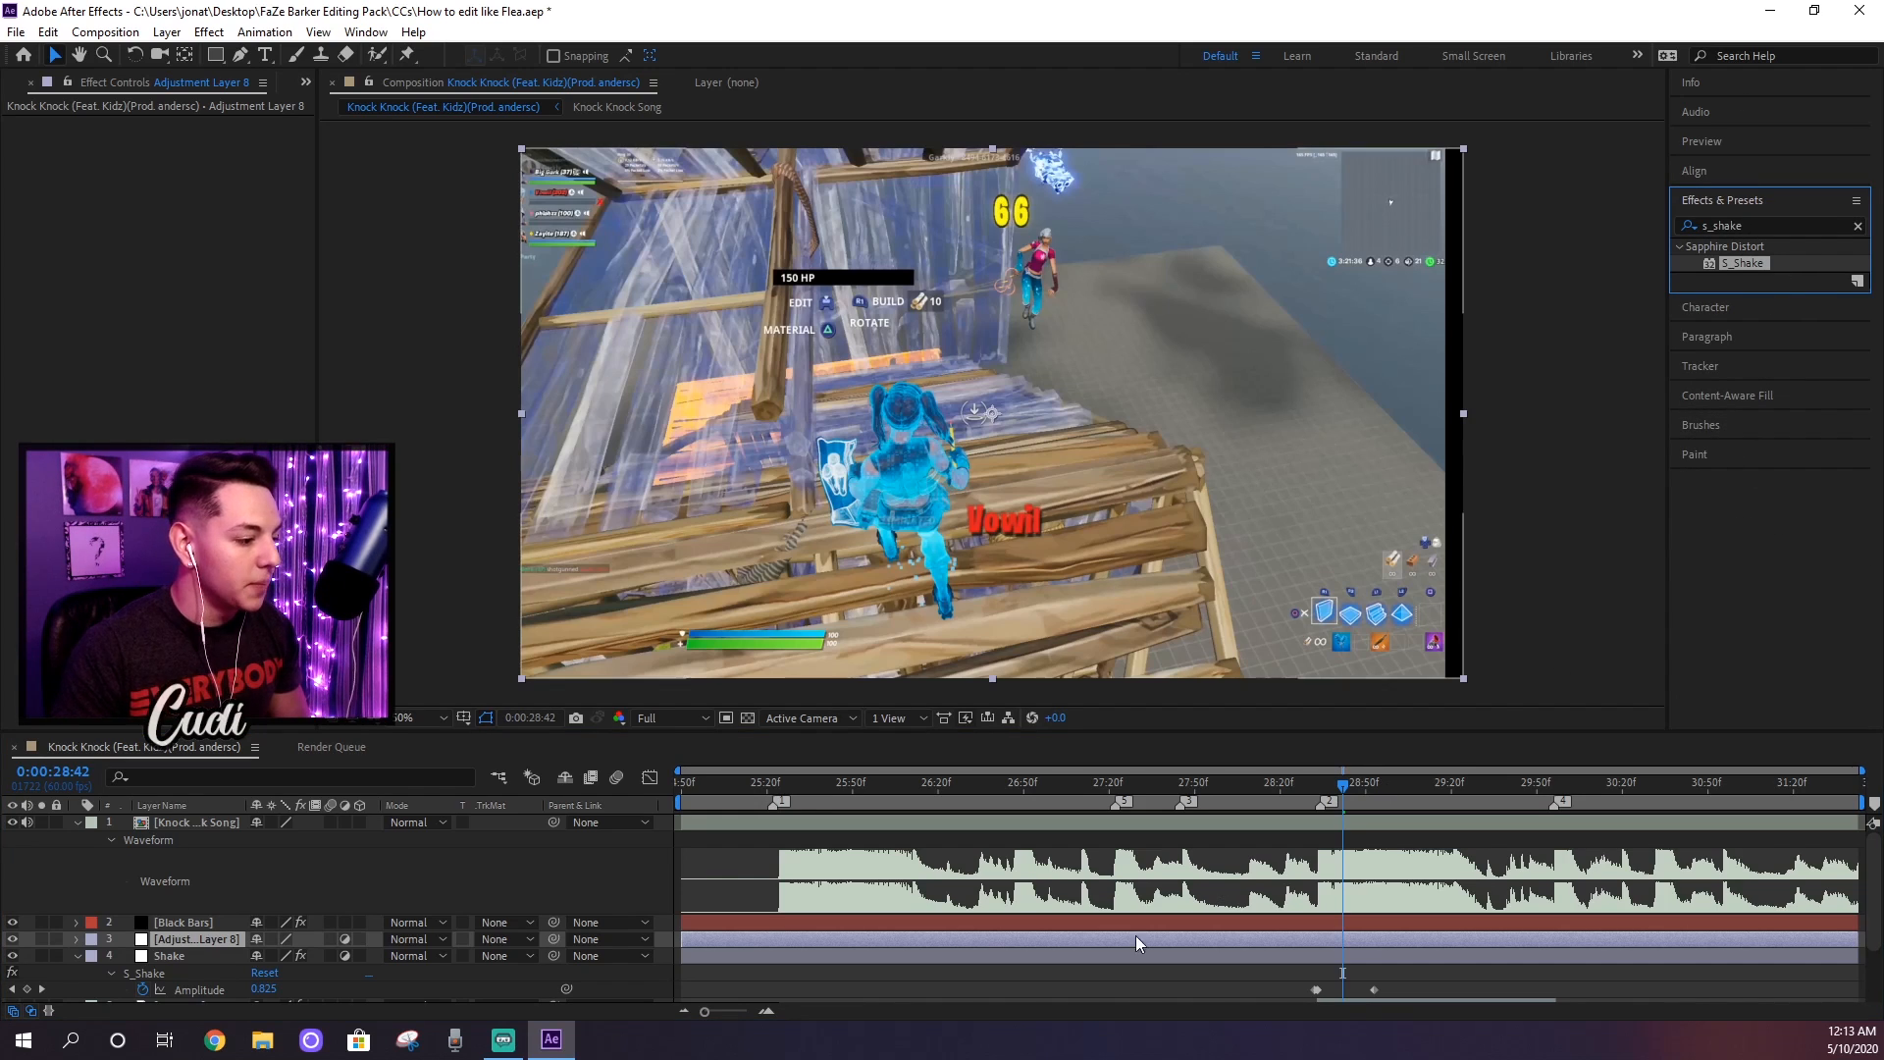
pyautogui.rightClick(189, 945)
pyautogui.click(245, 922)
pyautogui.write('SC')
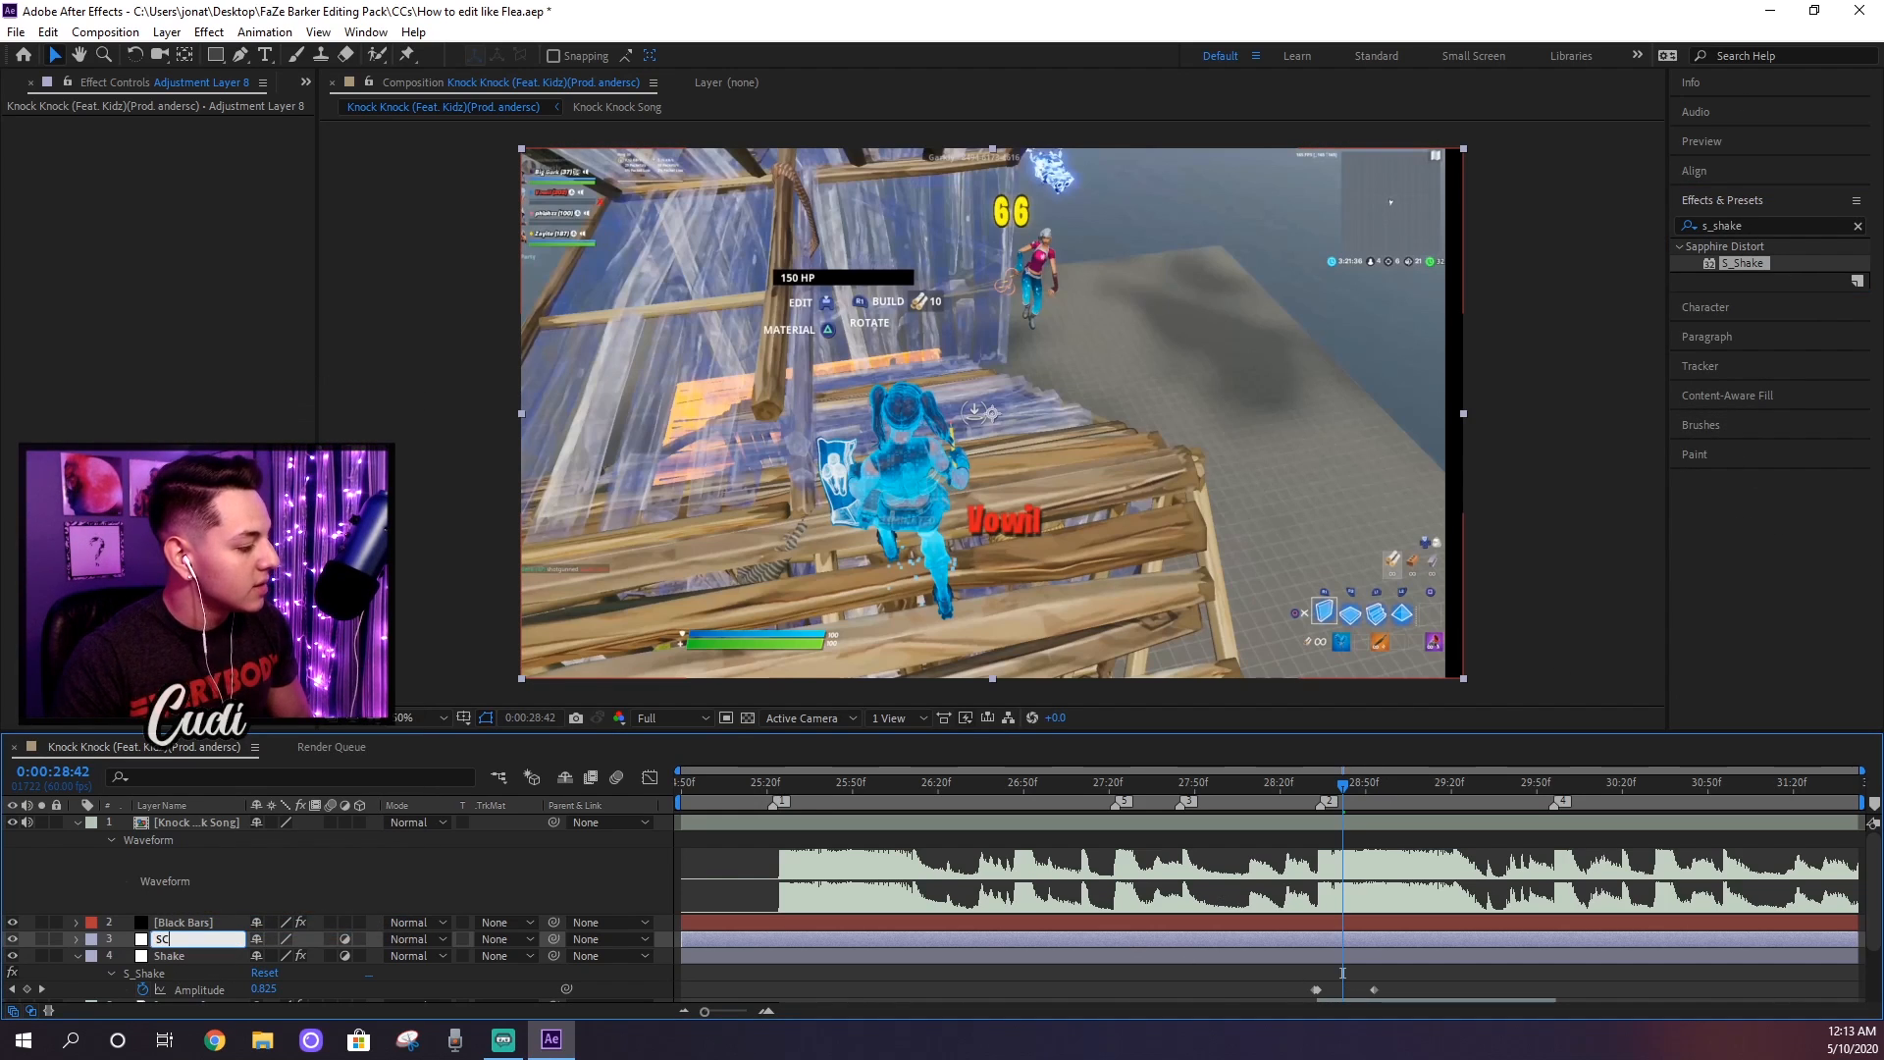
pyautogui.press('Return')
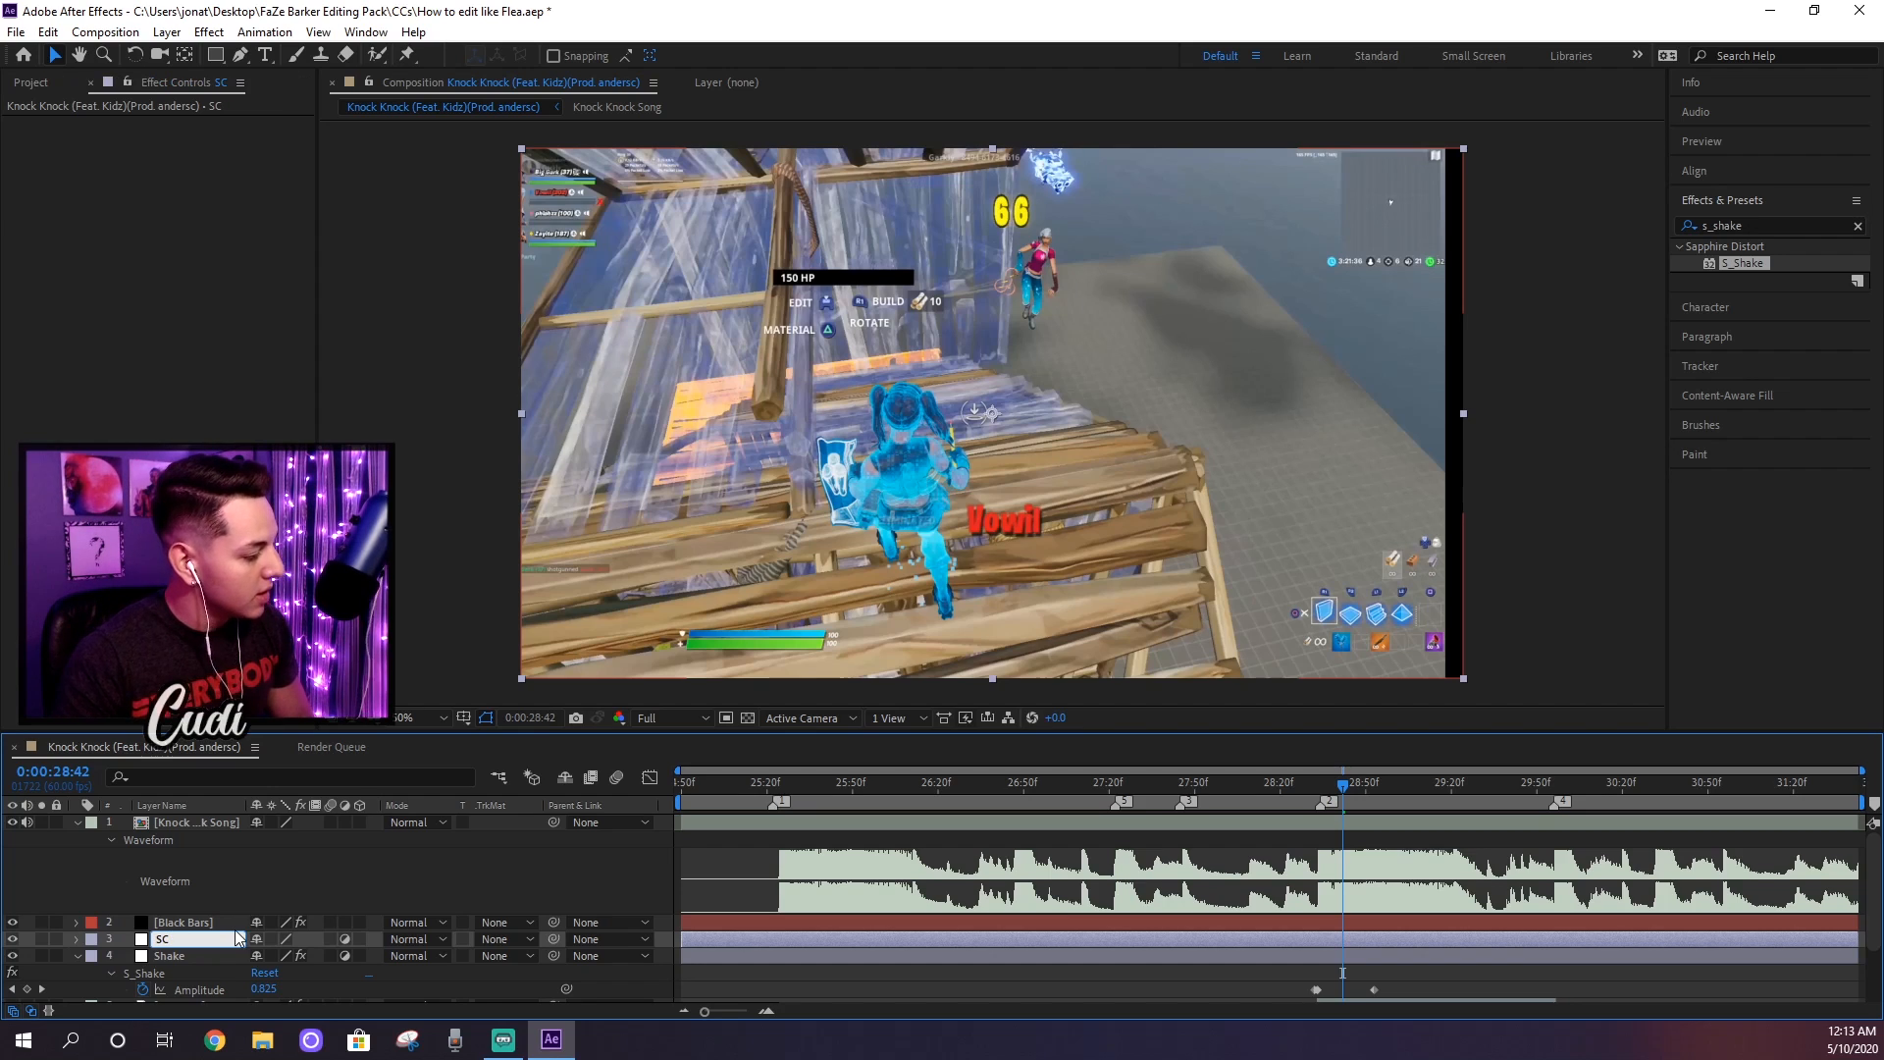
# Step: Search the effects library for "transform" and apply the Distort Transform effect to the SC layer
pyautogui.click(1752, 226)
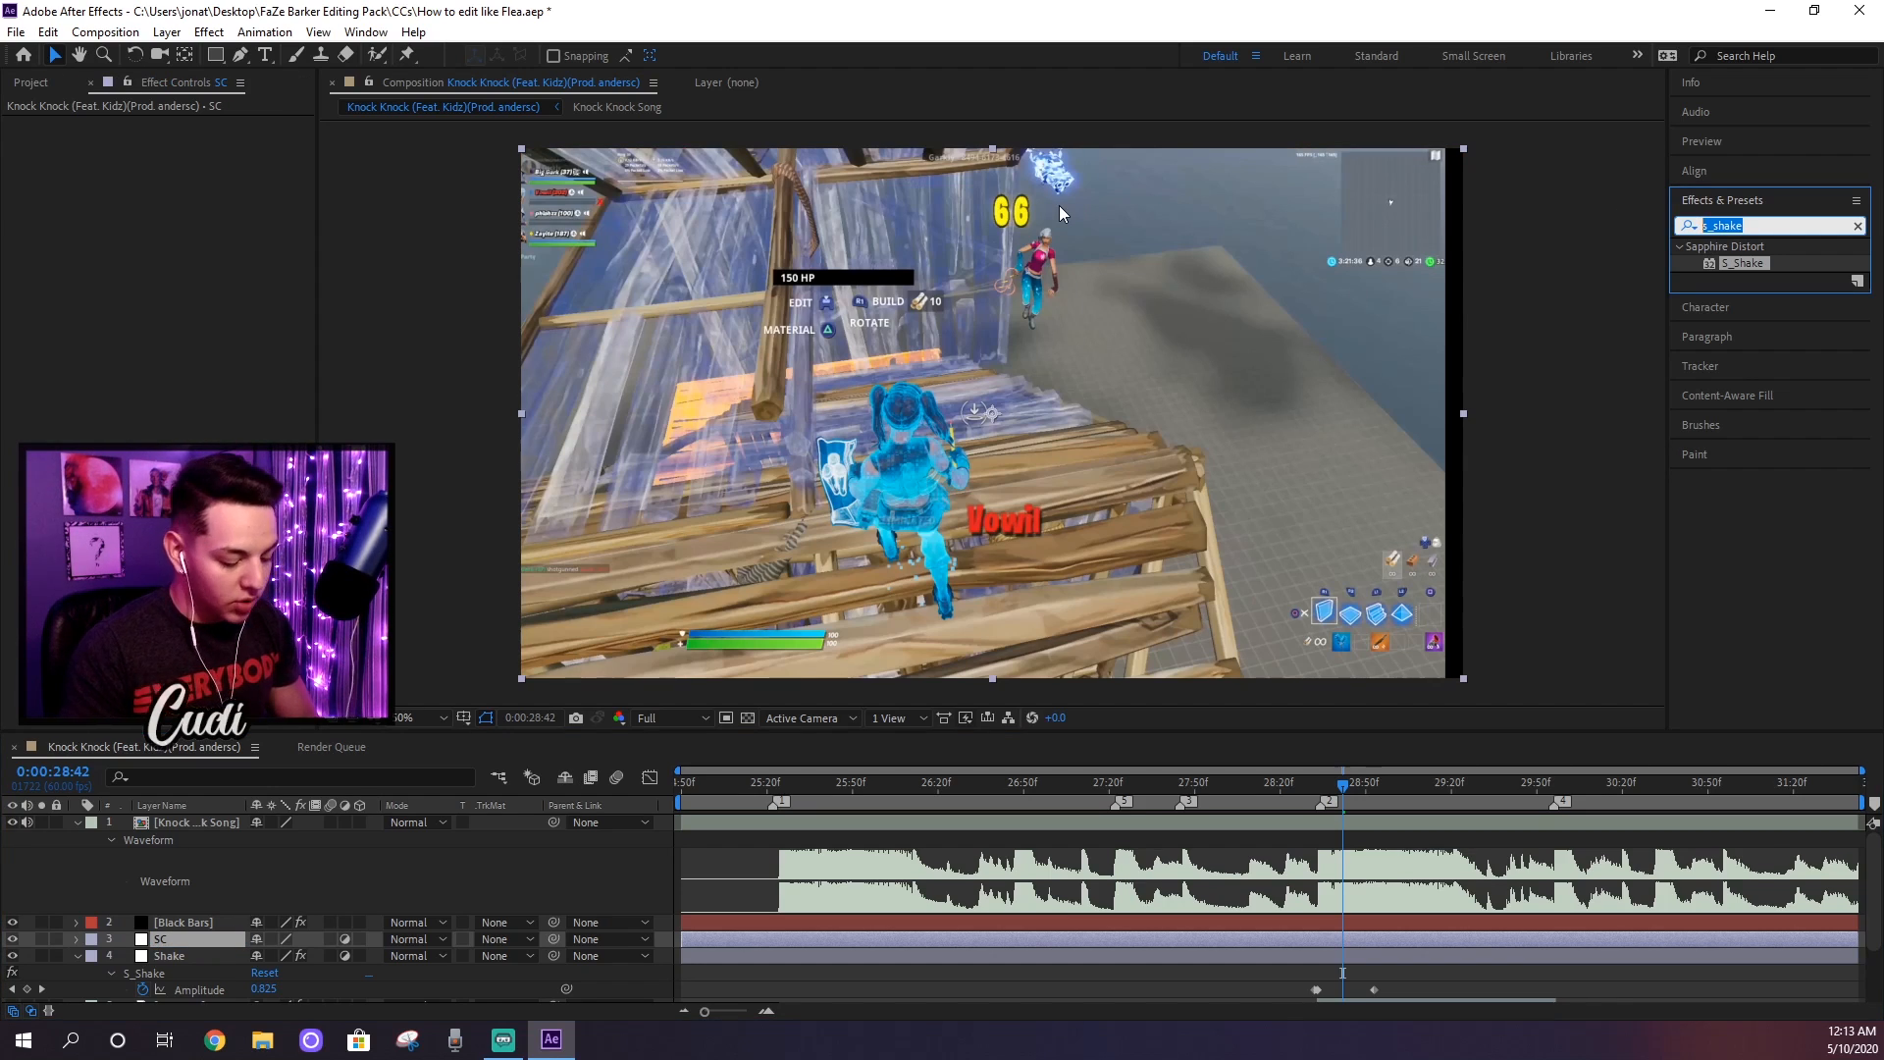
pyautogui.write('transform')
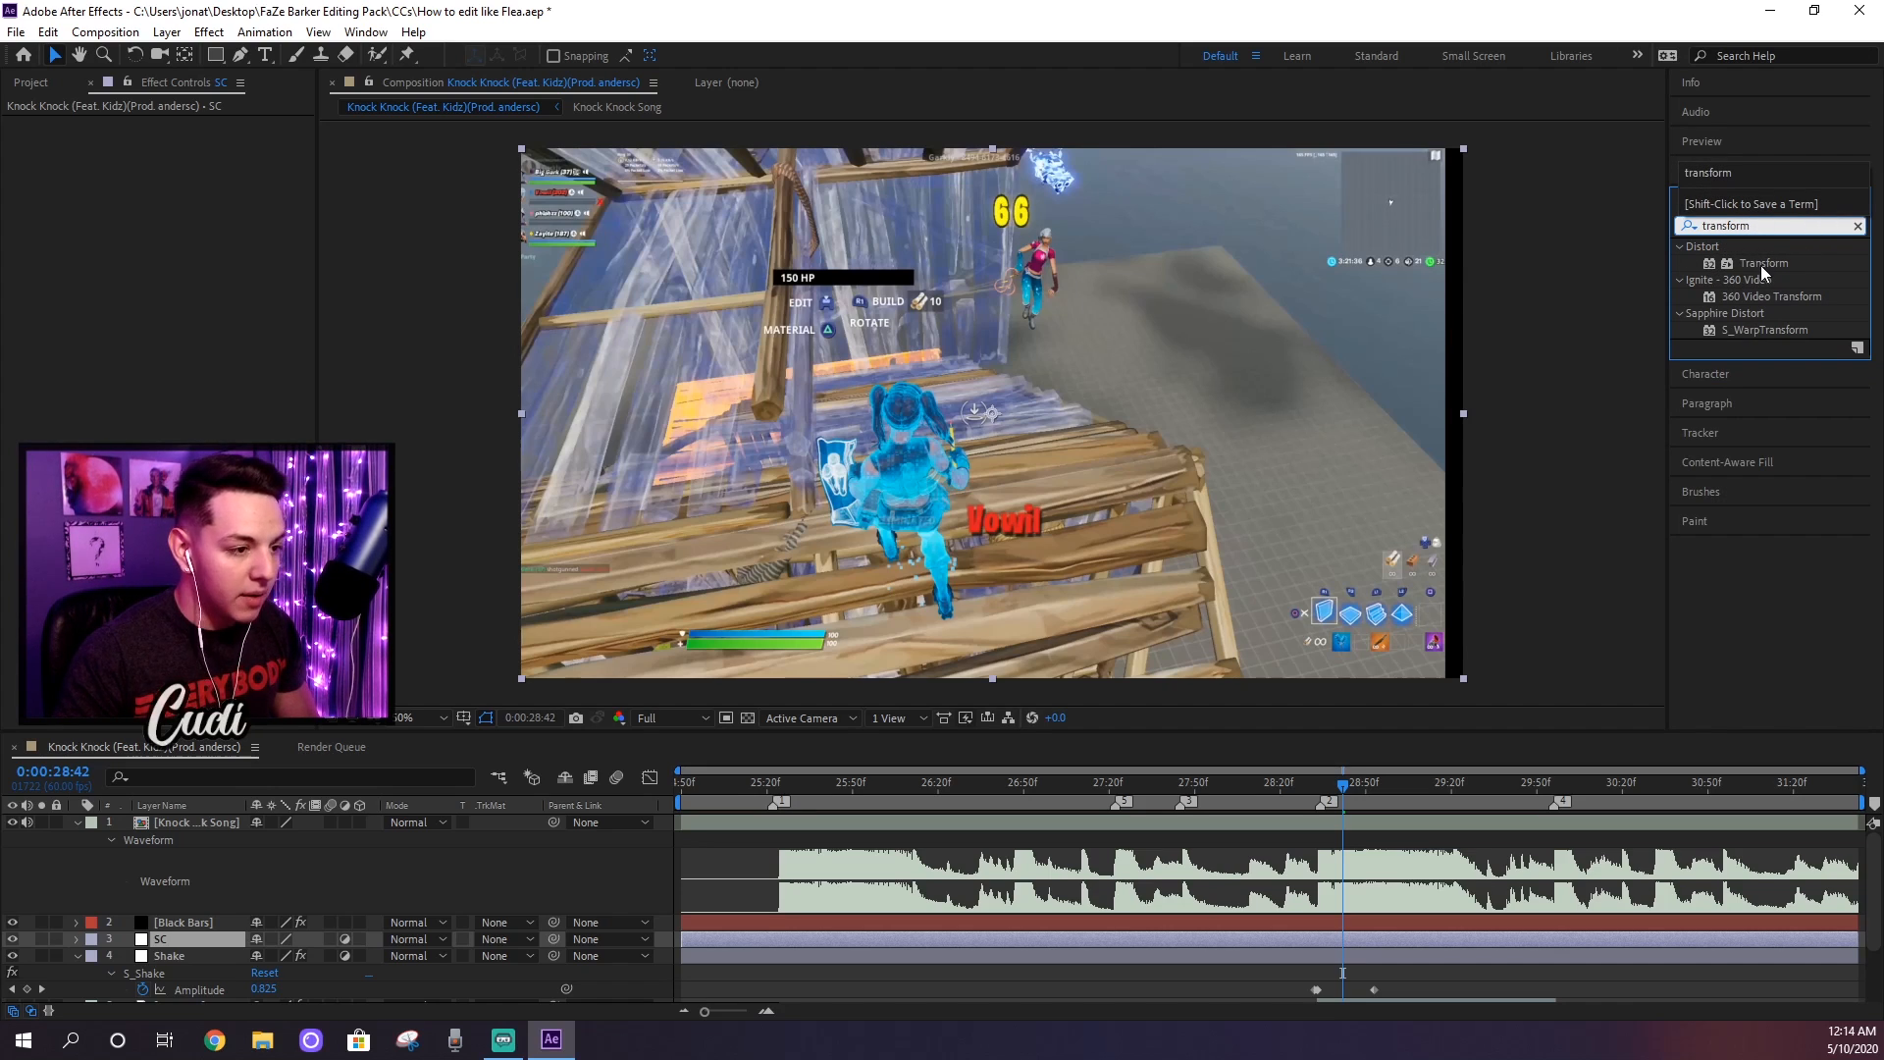
pyautogui.moveTo(1766, 263); pyautogui.dragTo(1344, 949)
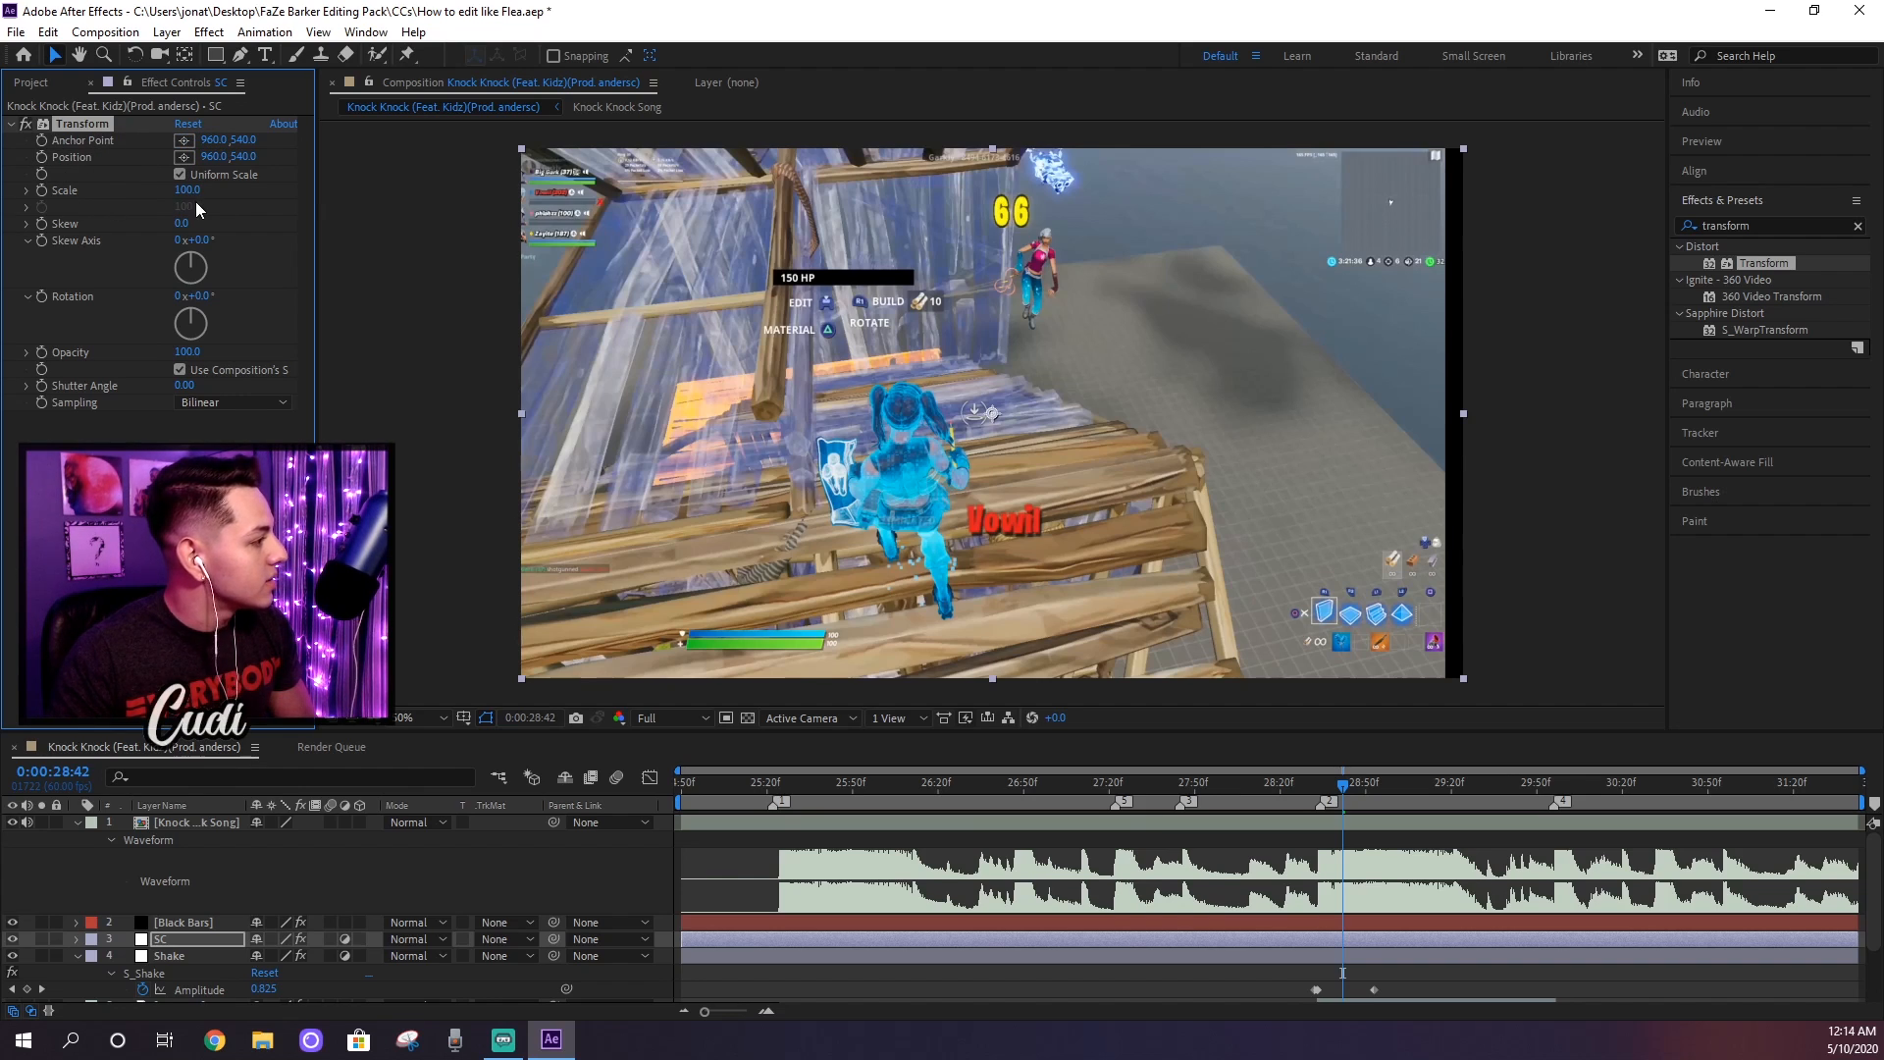
# Step: Keyframe the Transform effect's Scale at 115 at 0:00:28:33 on the SC layer
pyautogui.moveTo(1337, 790); pyautogui.dragTo(1318, 782)
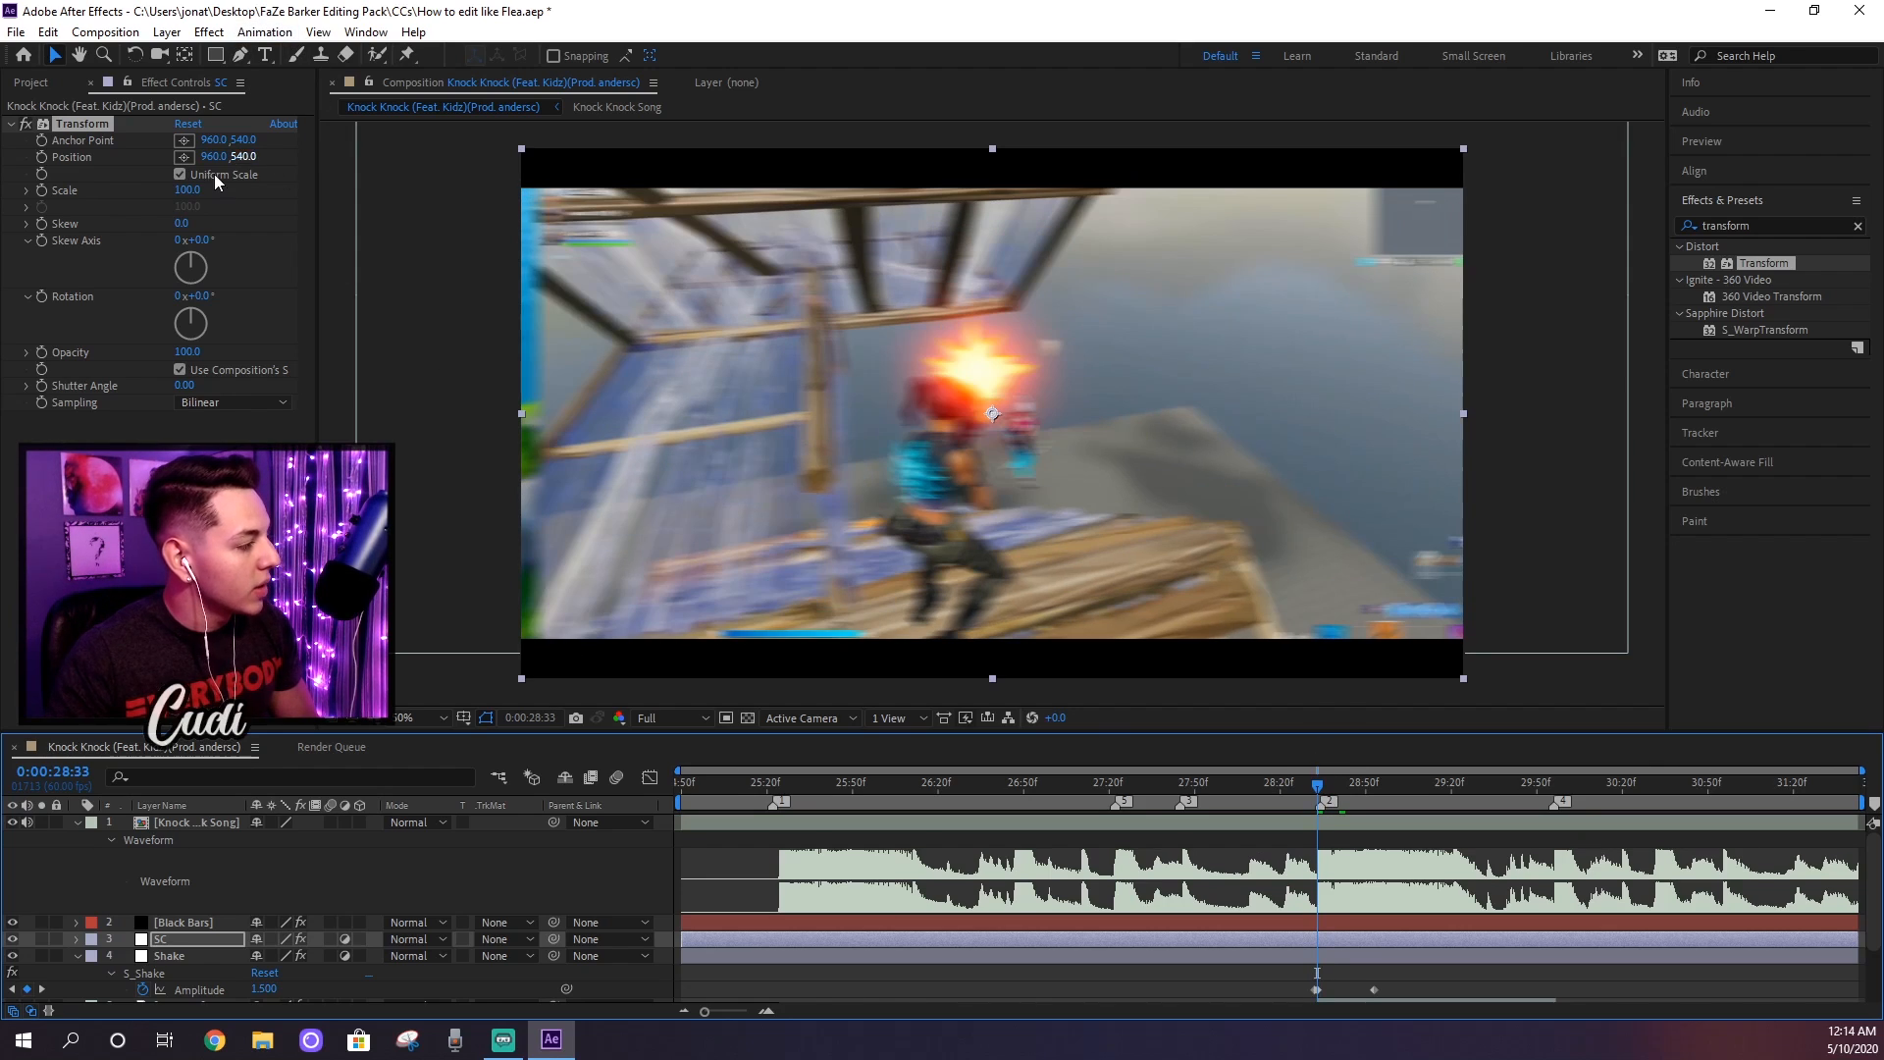
pyautogui.click(190, 189)
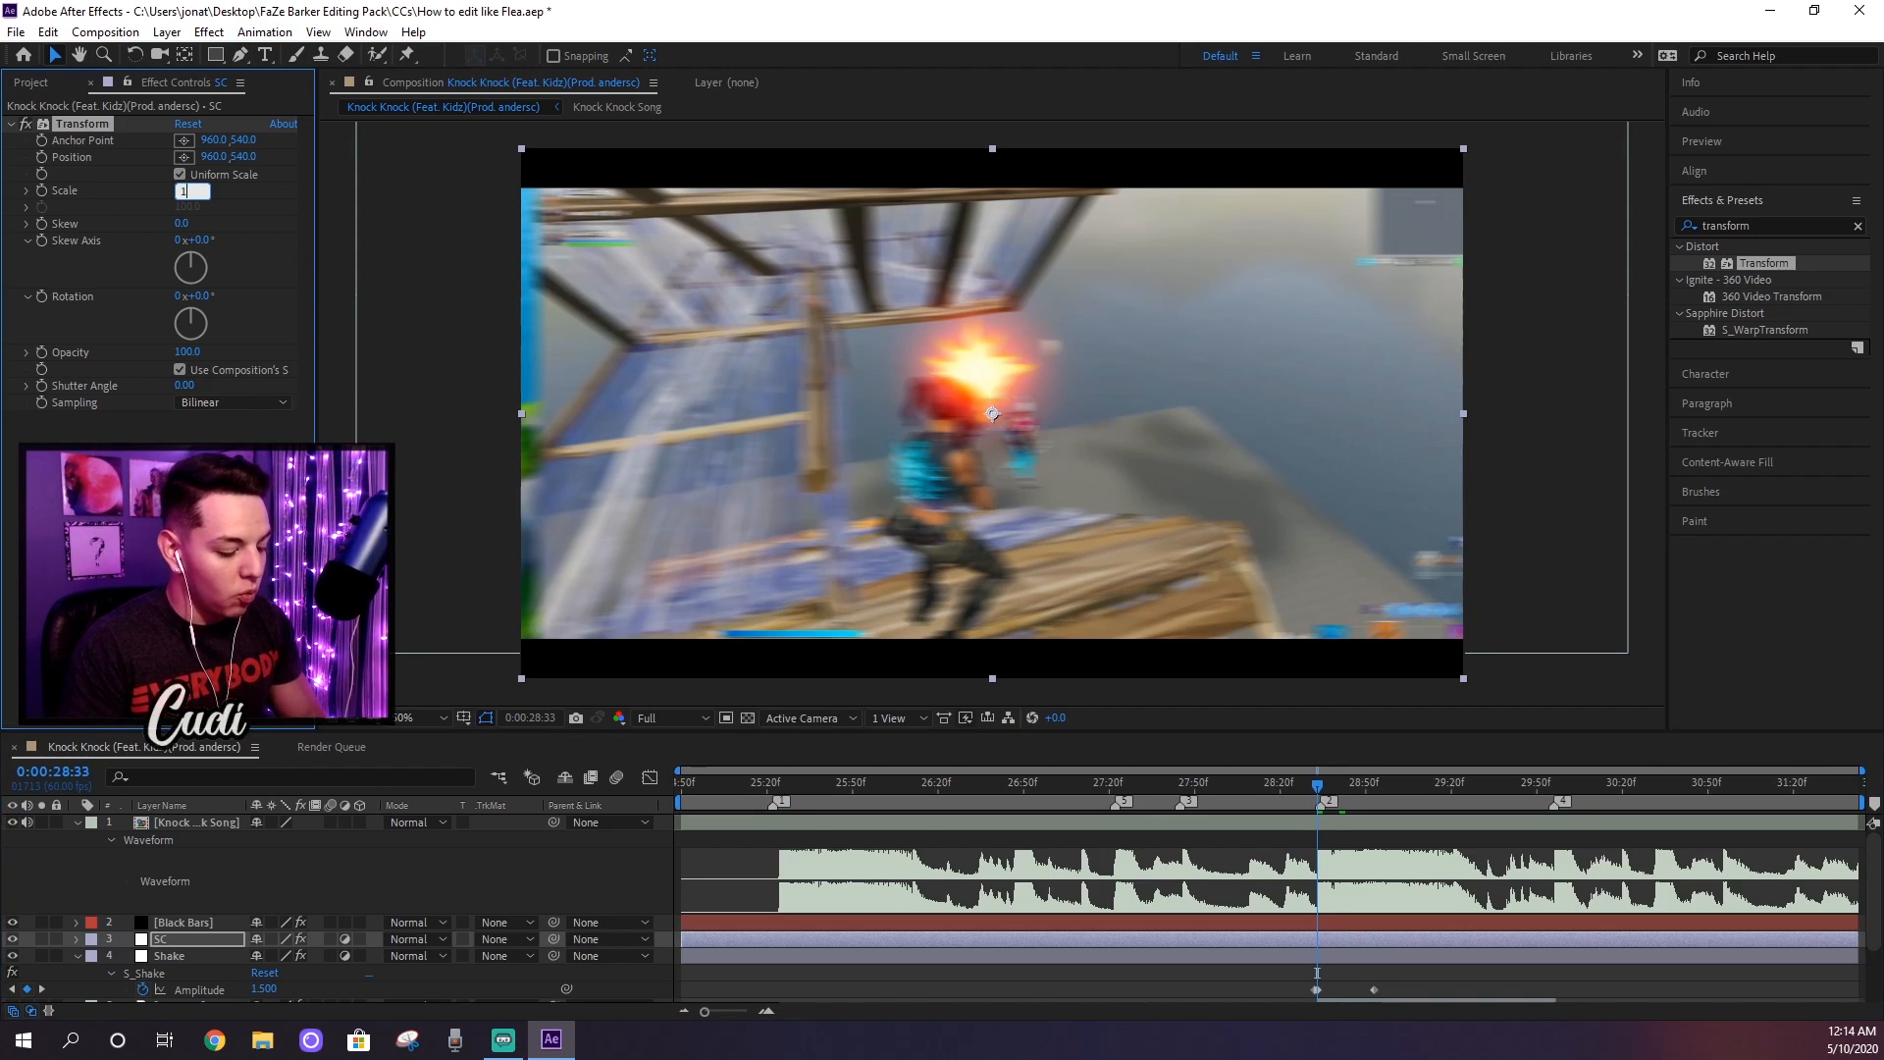
pyautogui.press('Return')
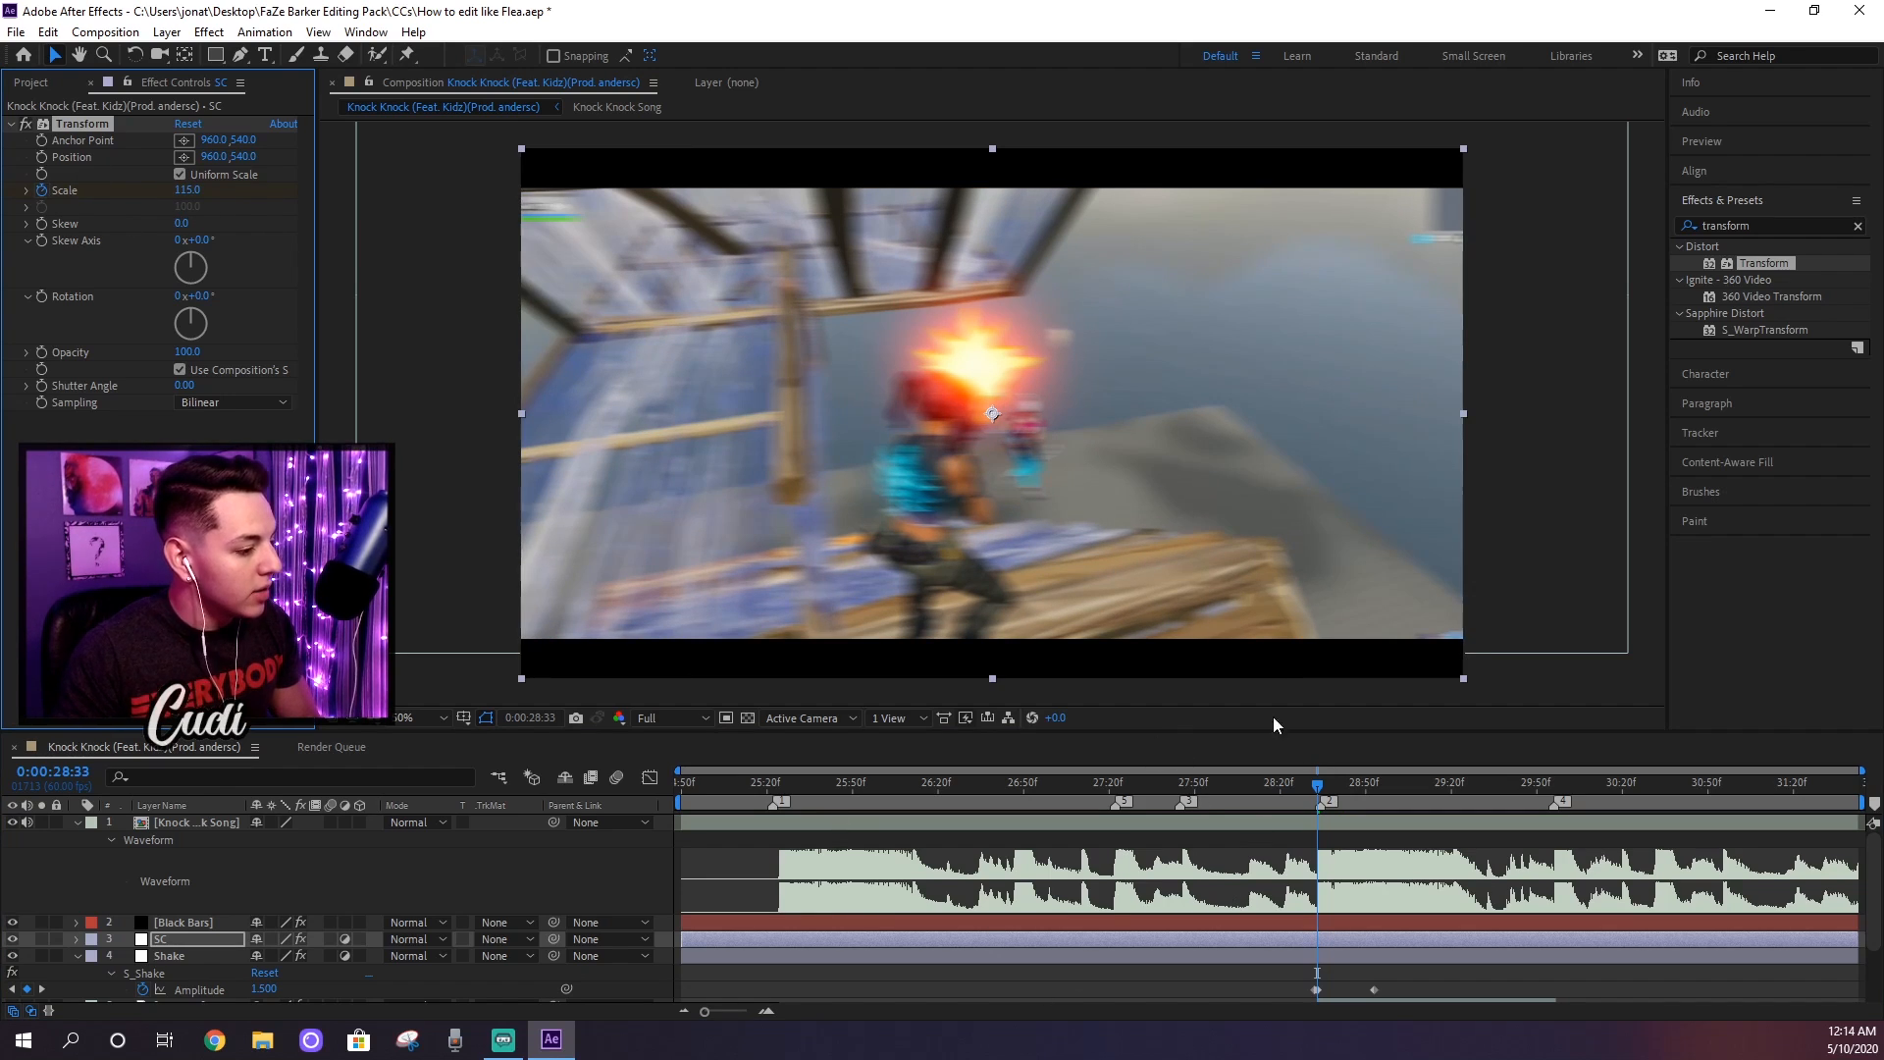
# Step: Step back to 0:00:28:32 and set the Transform effect's Scale to 100 for a keyframe there
pyautogui.moveTo(1317, 790); pyautogui.dragTo(1315, 790)
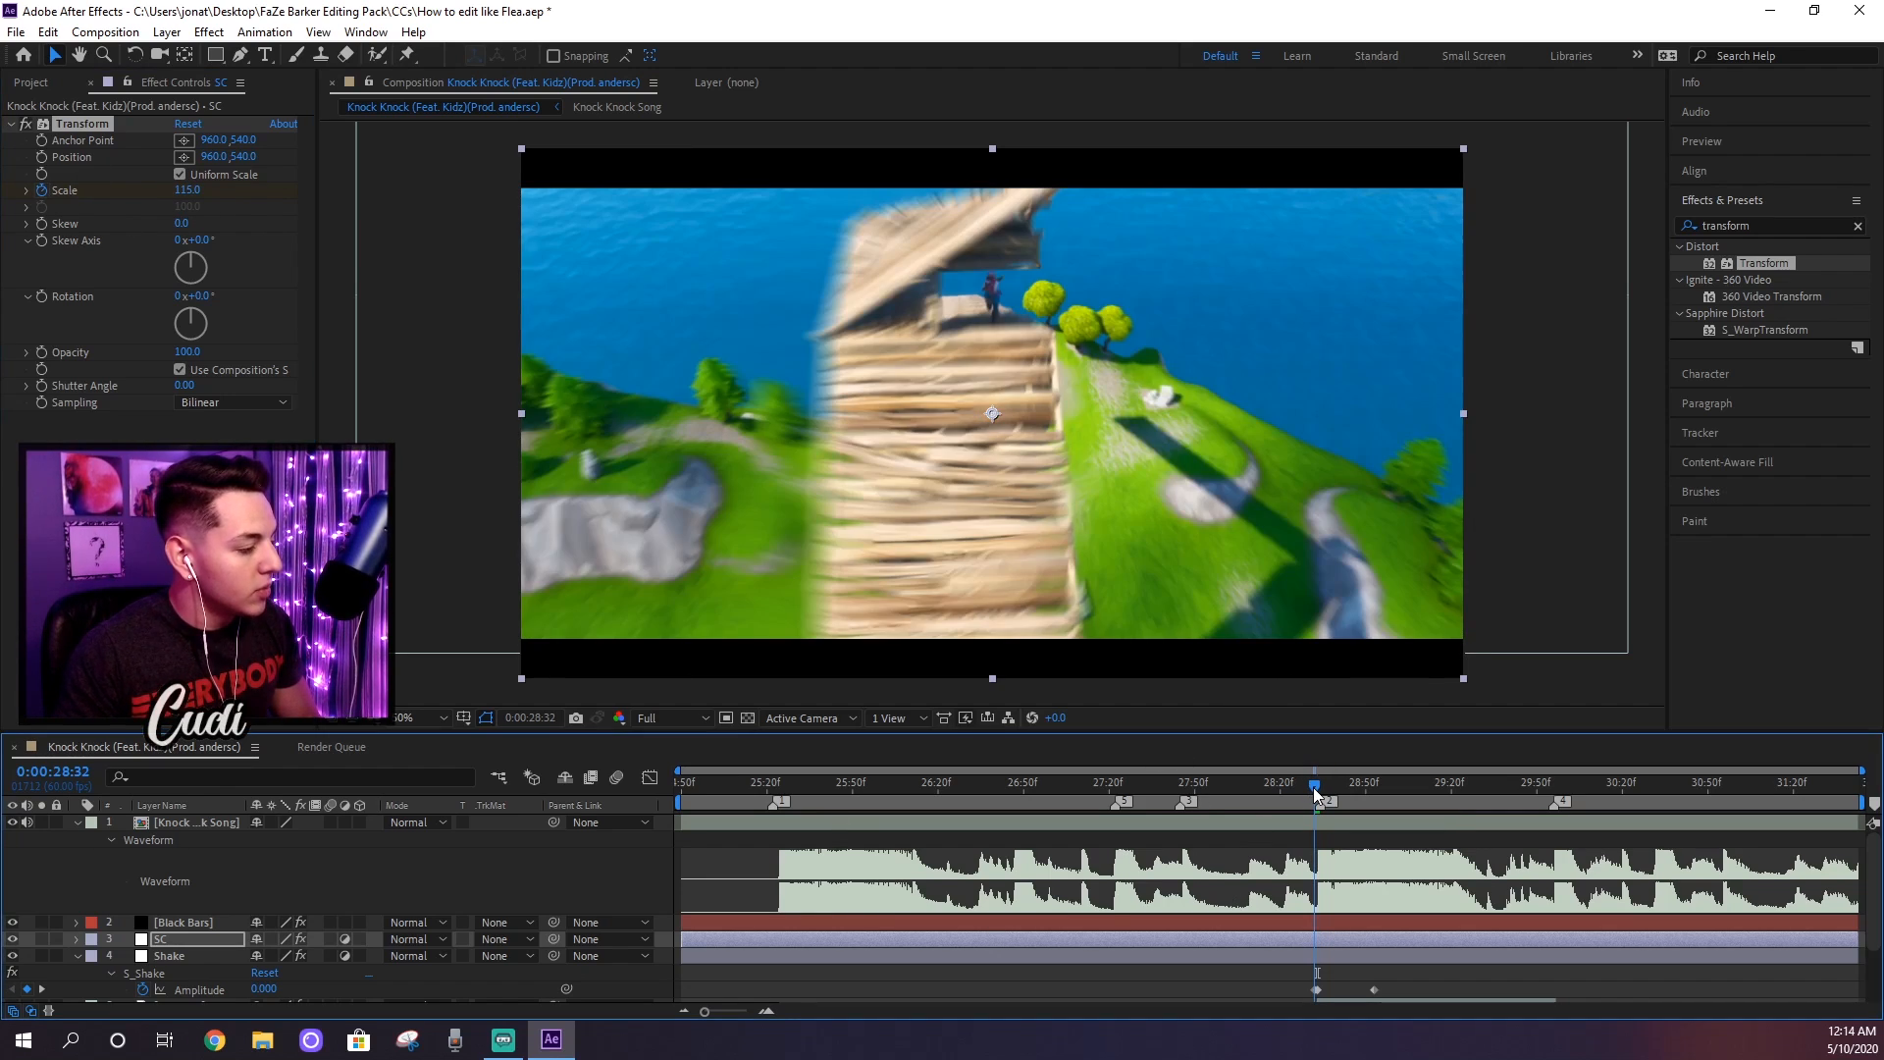
pyautogui.click(189, 192)
pyautogui.write('100')
pyautogui.press('Return')
pyautogui.press('pageup')
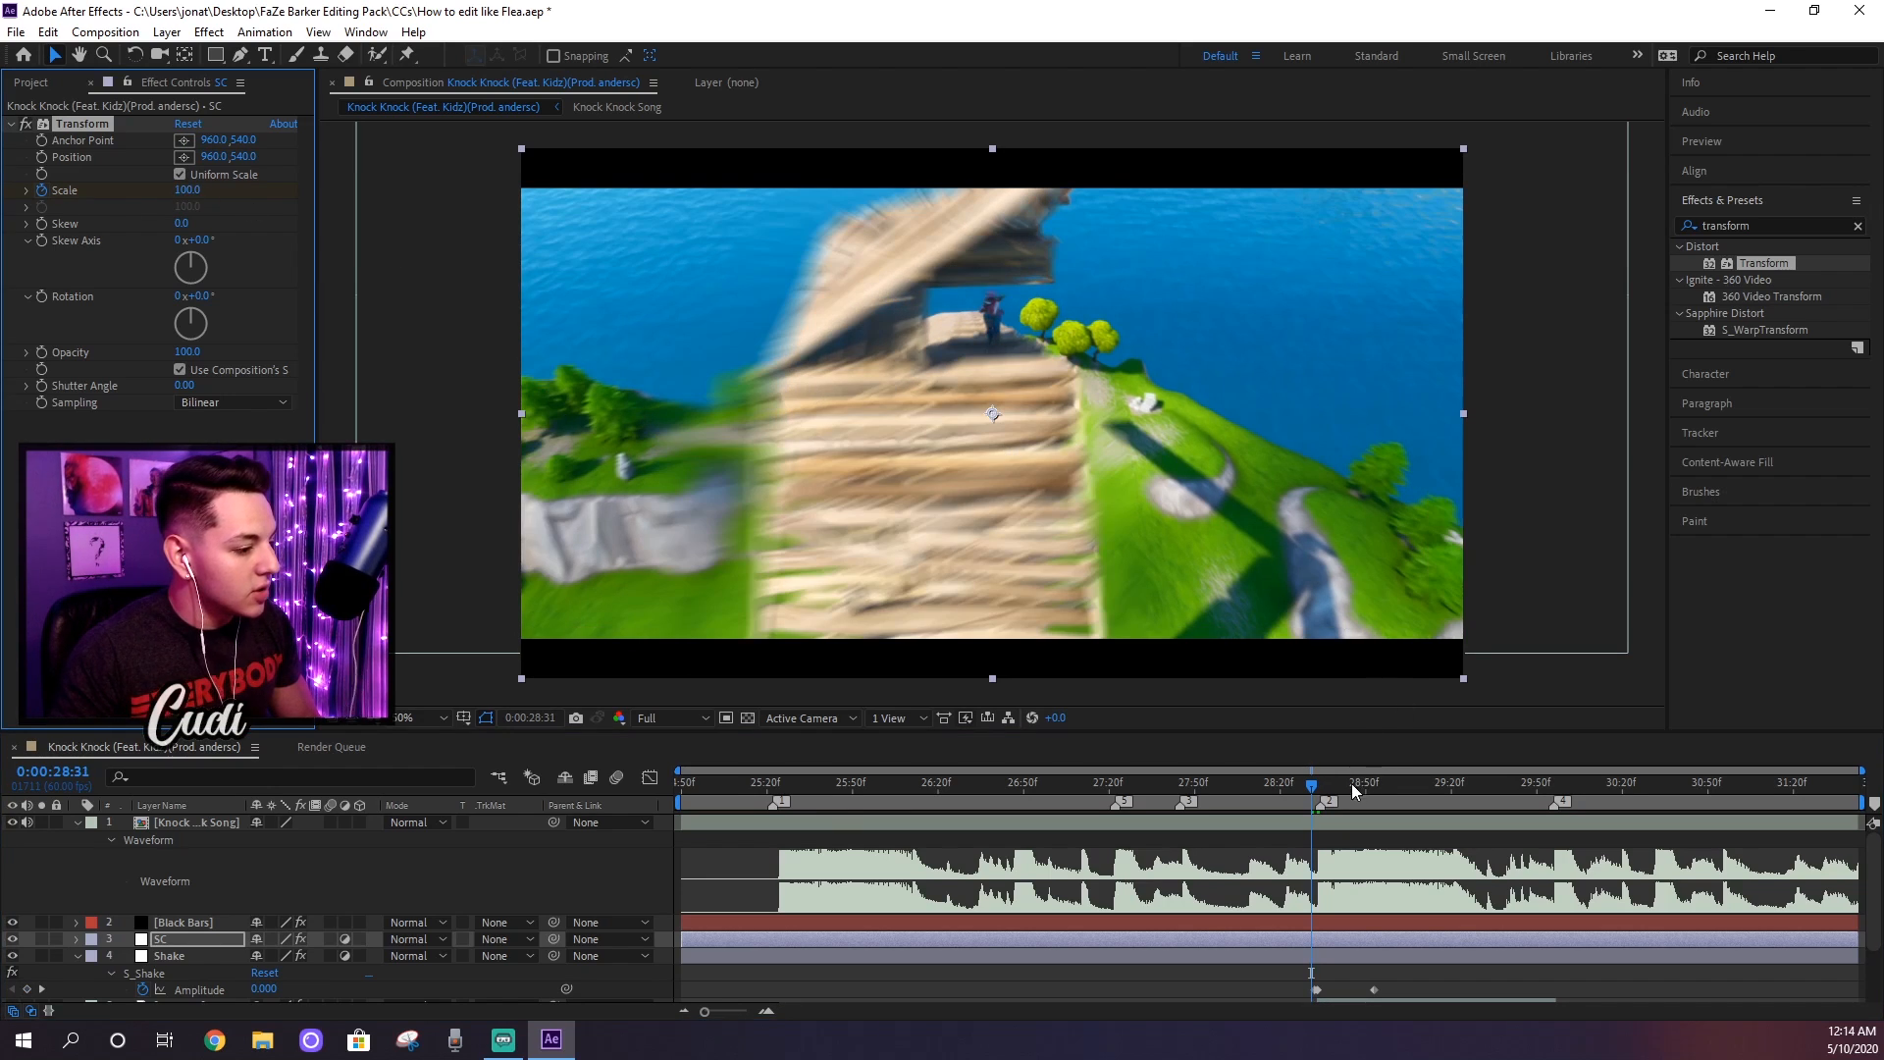
# Step: Reveal the SC layer's keyframes and paste a copy of the 100 Scale keyframe at 0:00:29:56
pyautogui.press('u')
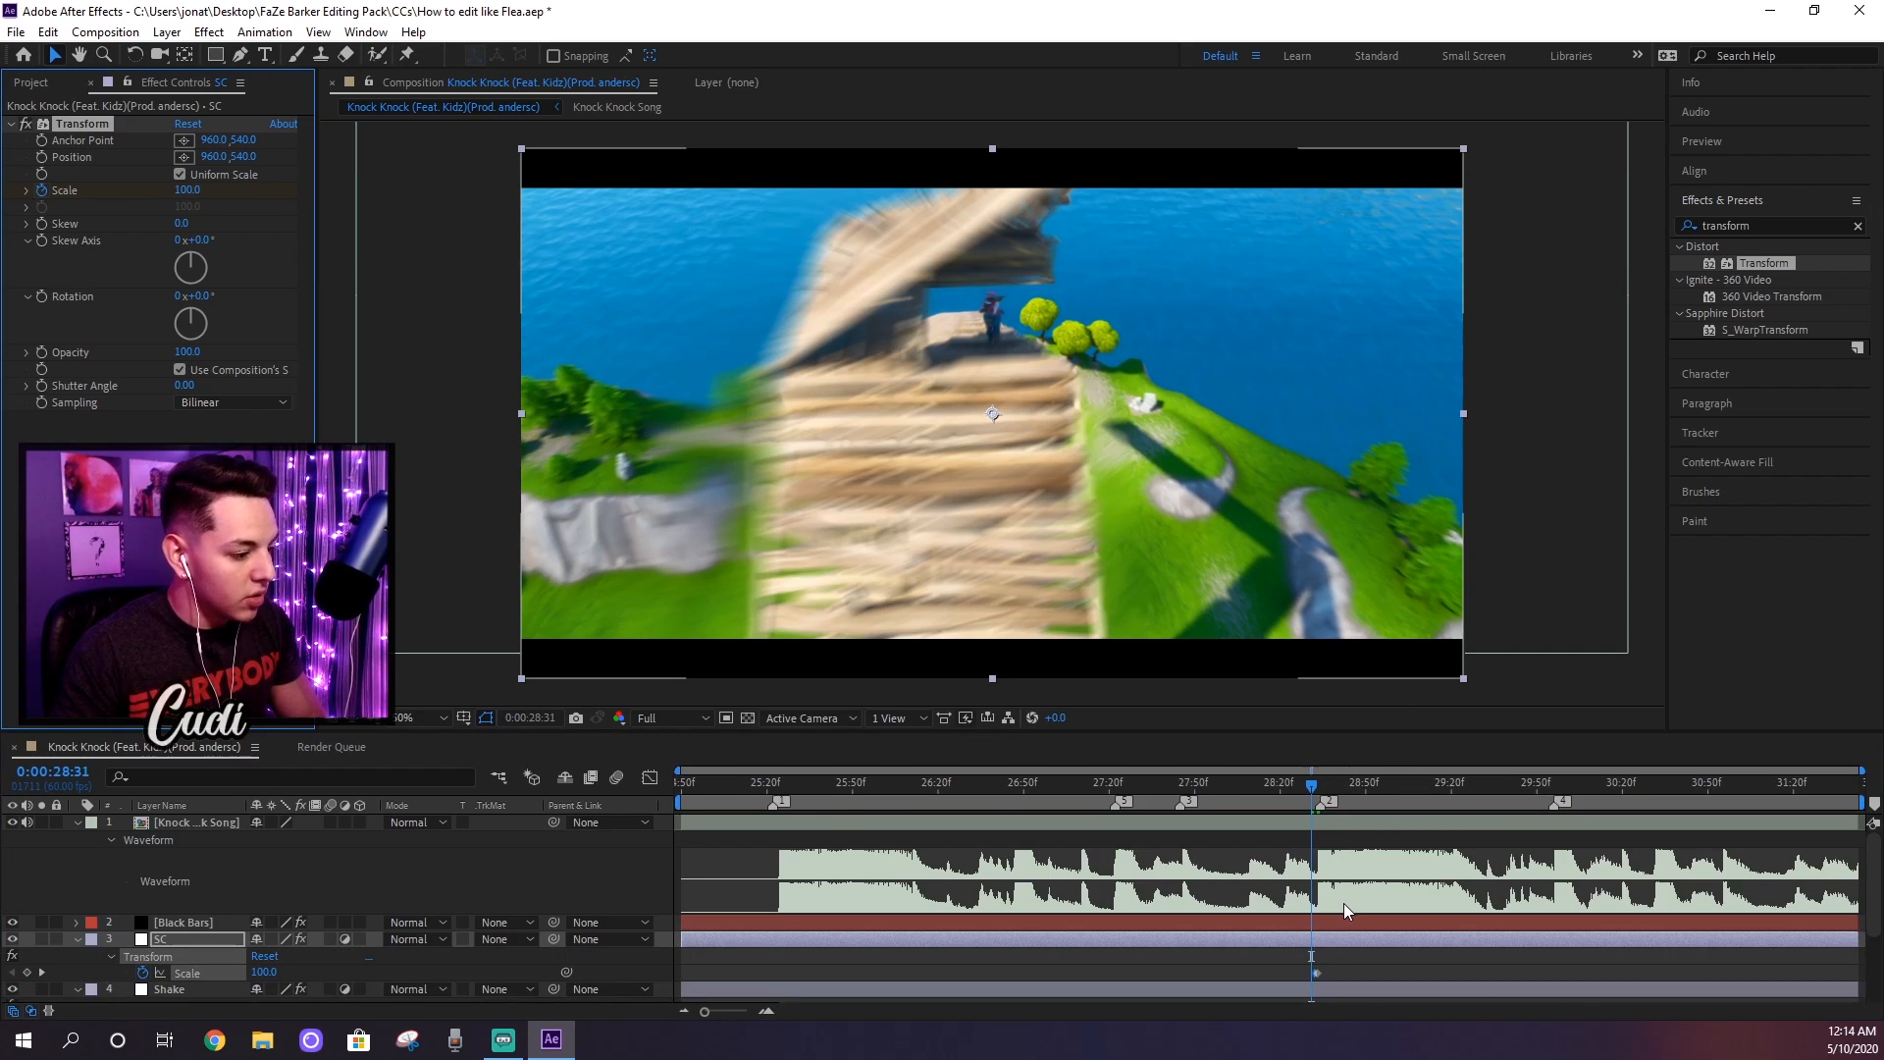
pyautogui.scroll(-1, 1334, 899)
pyautogui.moveTo(1340, 917); pyautogui.dragTo(1301, 929)
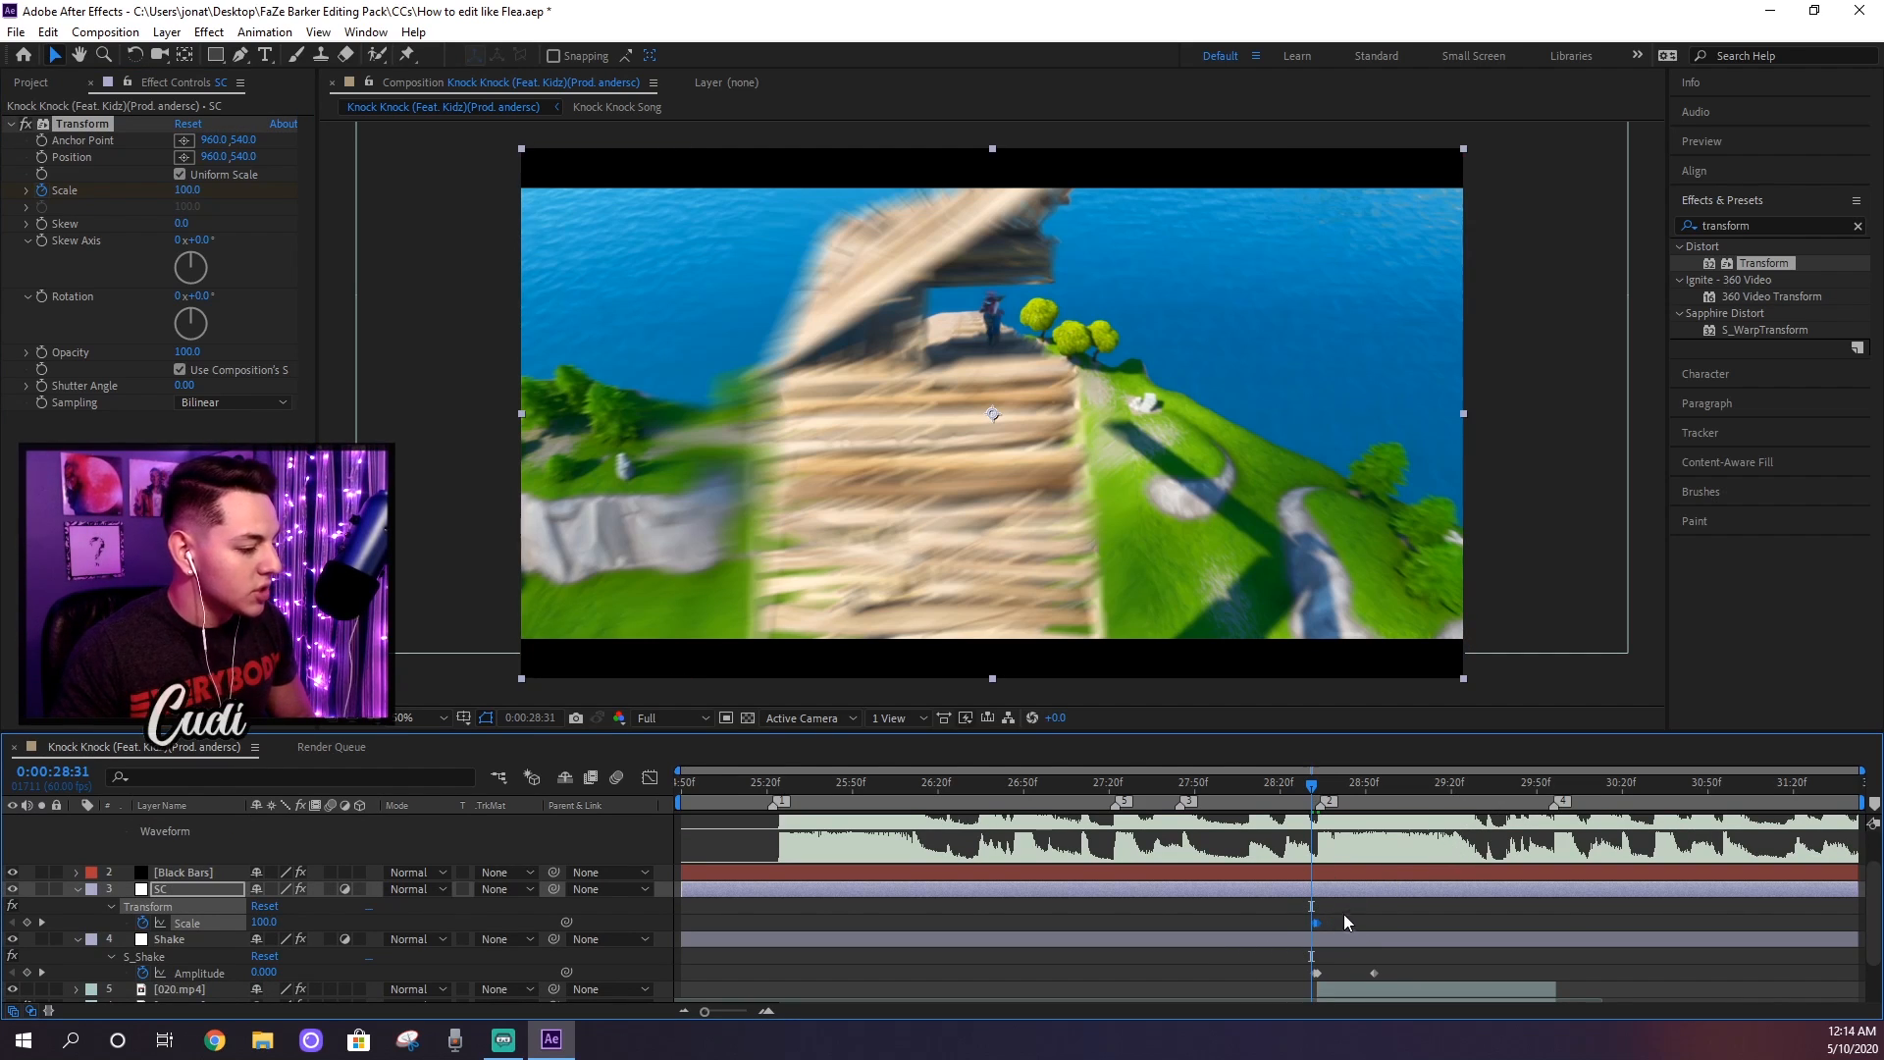
pyautogui.click(1557, 791)
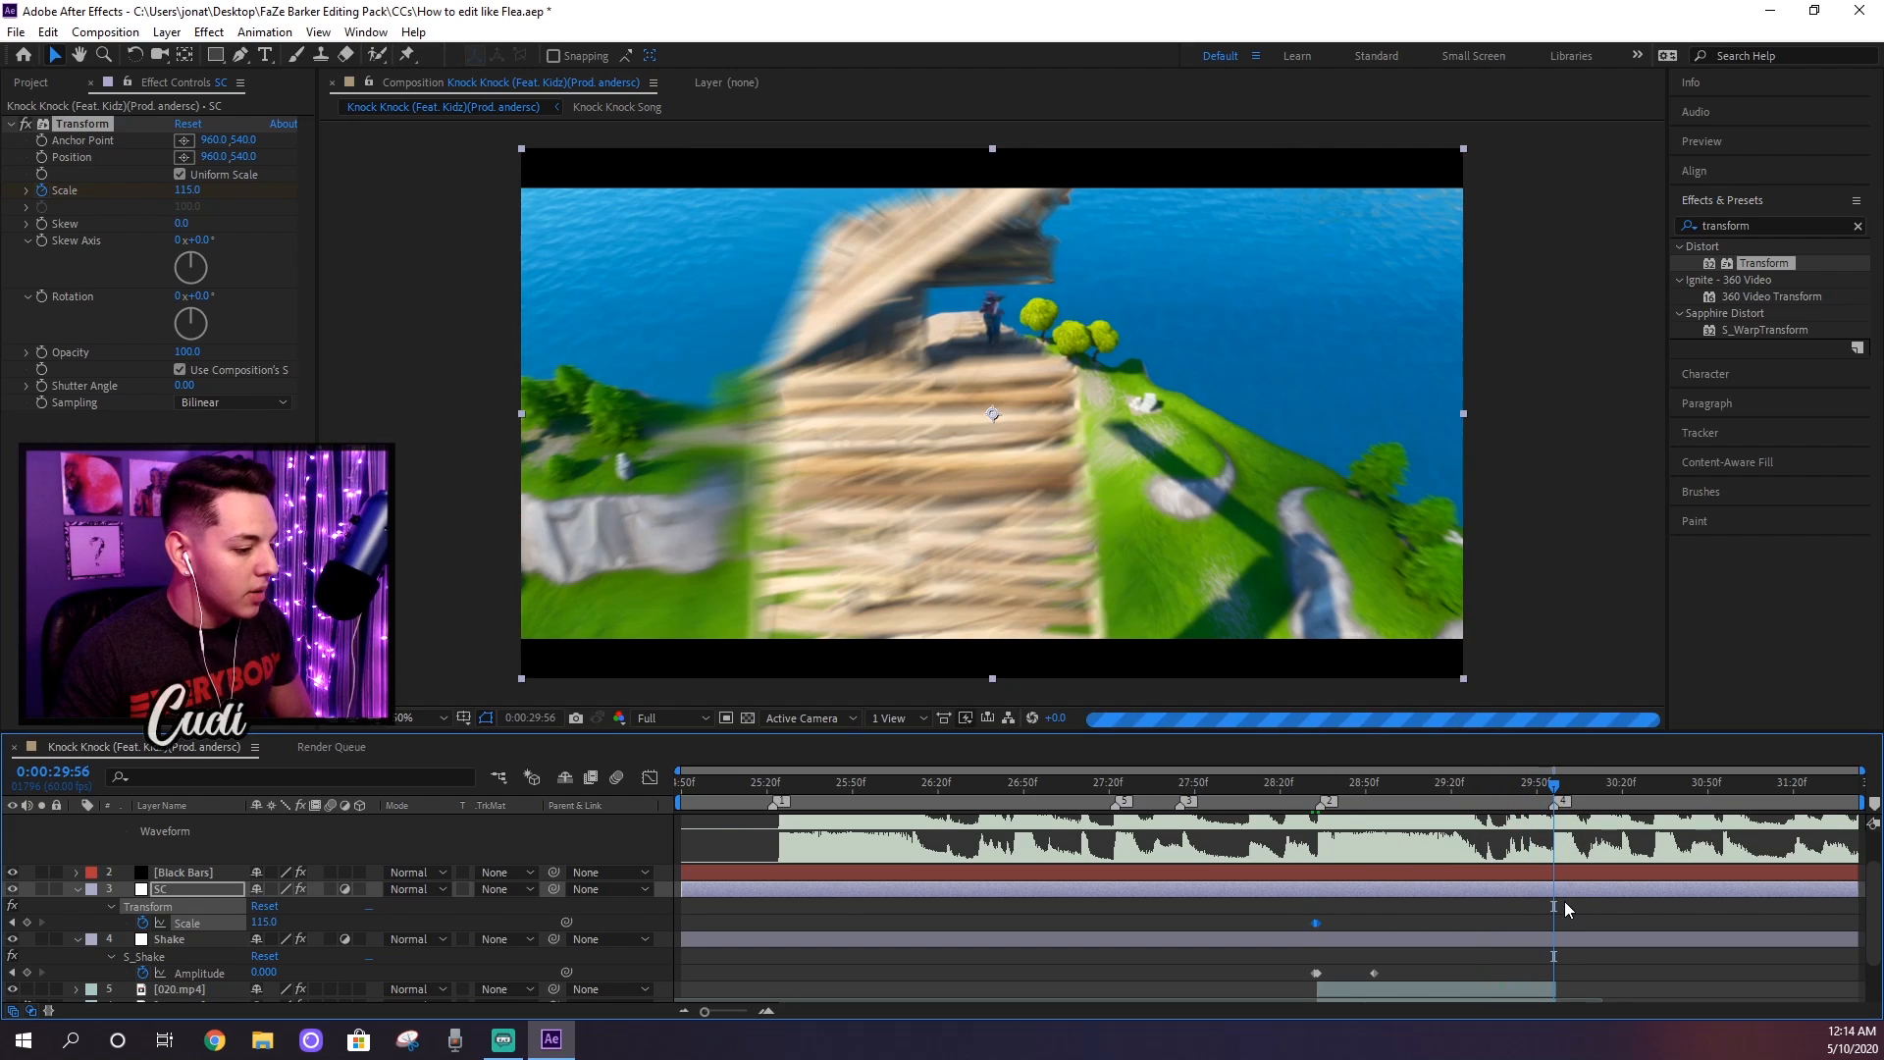
pyautogui.hotkey('ctrl', 'v')
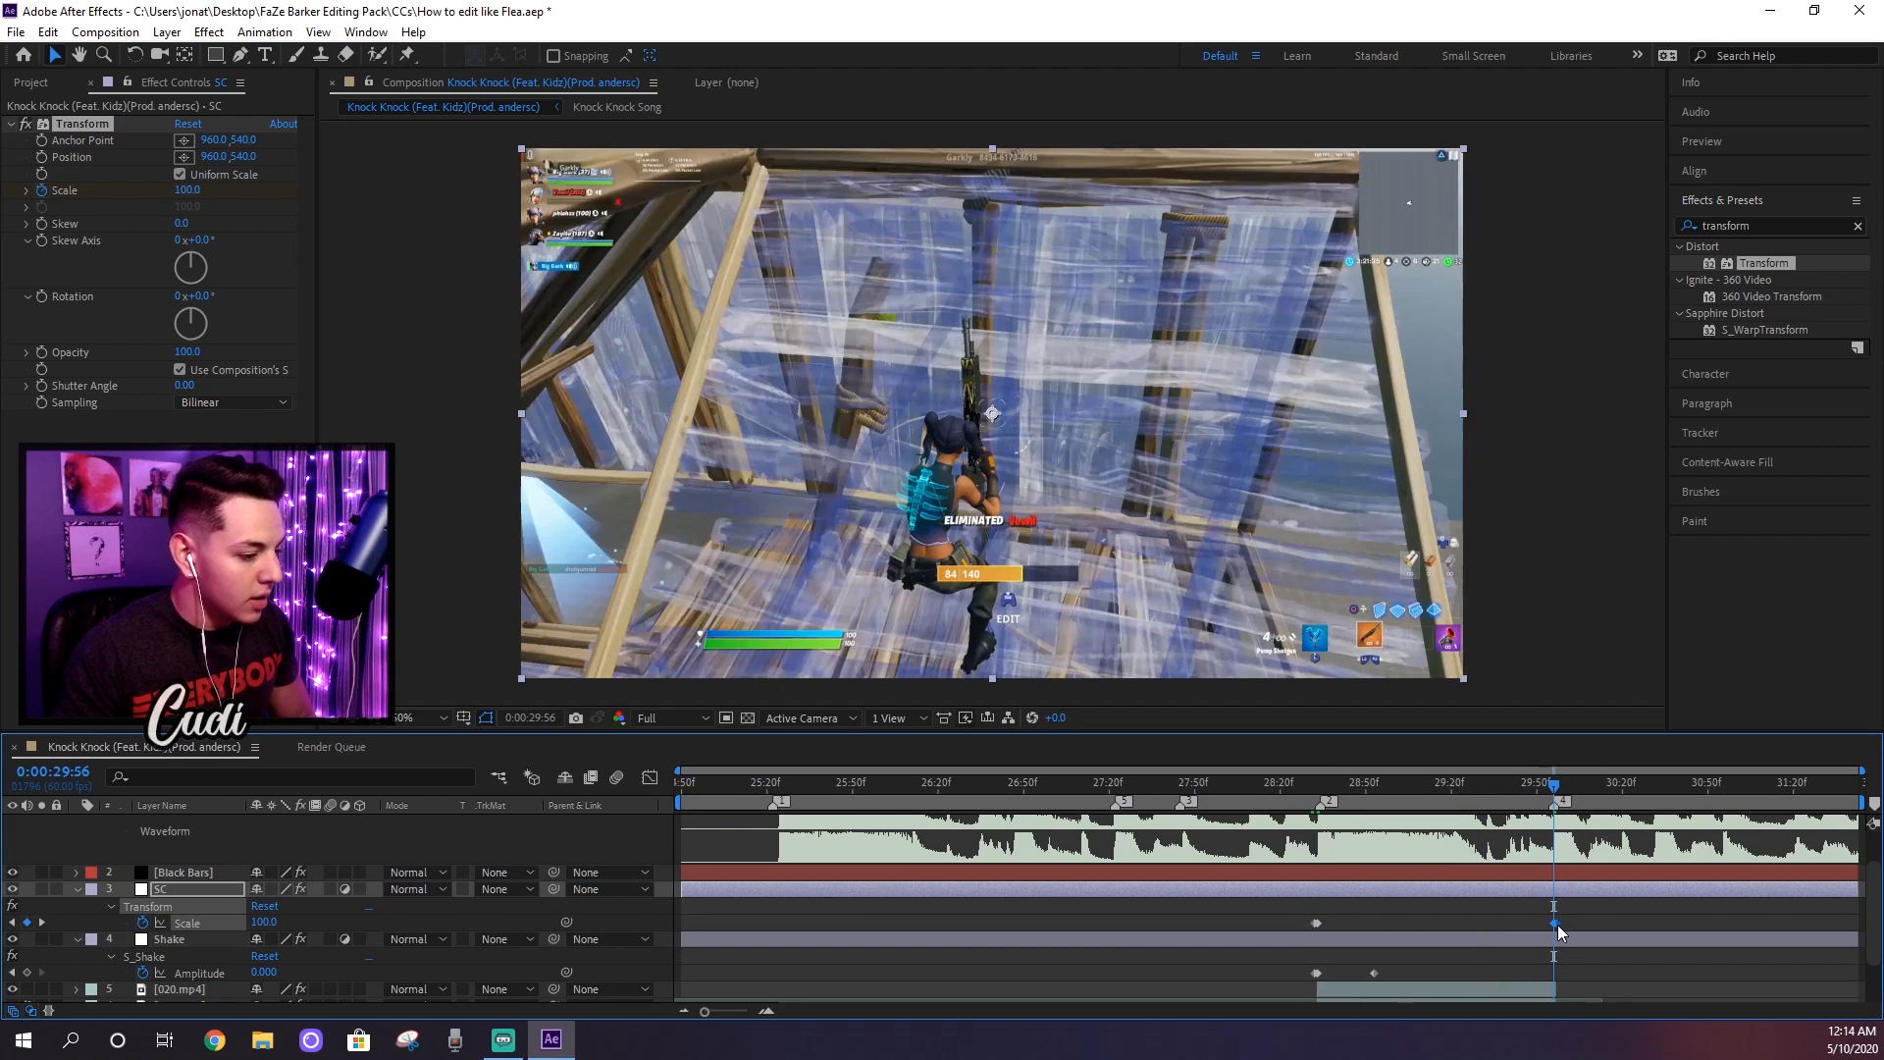
# Step: Collapse the SC layer's keyframes, play back the composition from 0:00:27:45, and stop the preview
pyautogui.click(1329, 791)
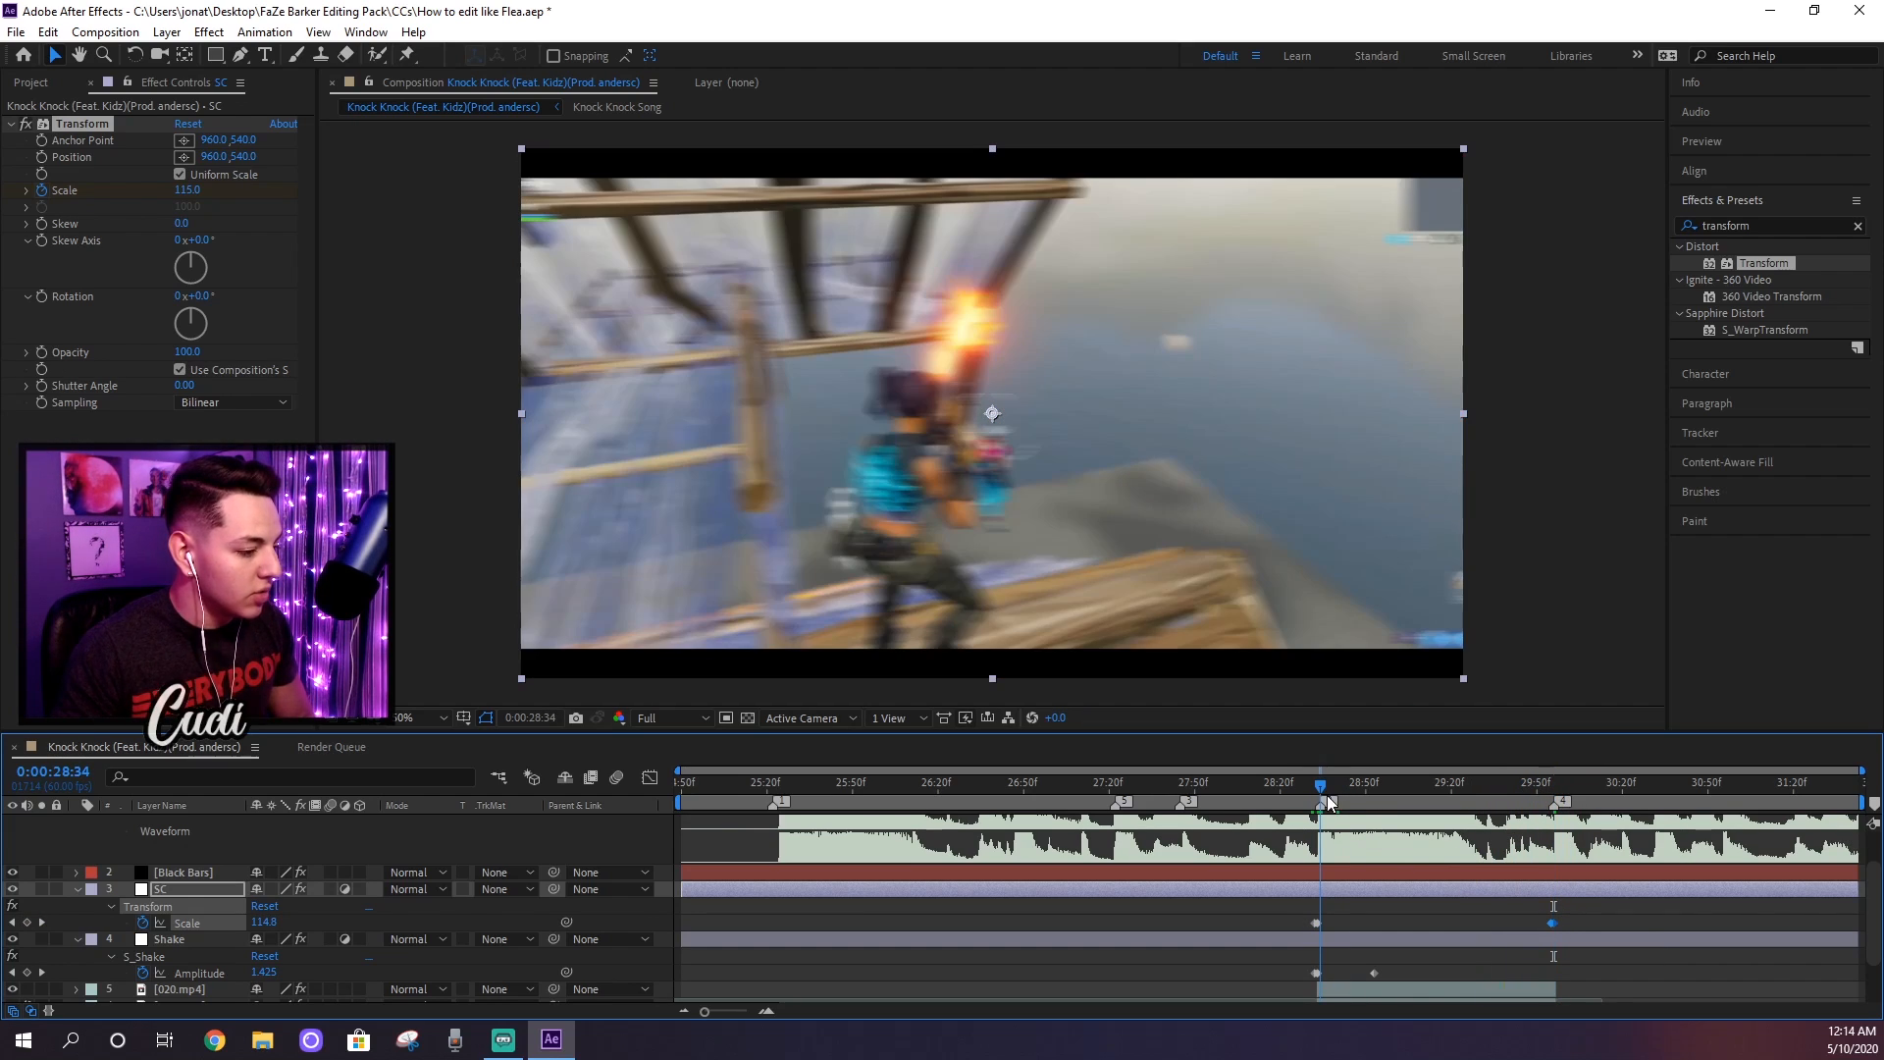
pyautogui.press('u')
pyautogui.click(1185, 803)
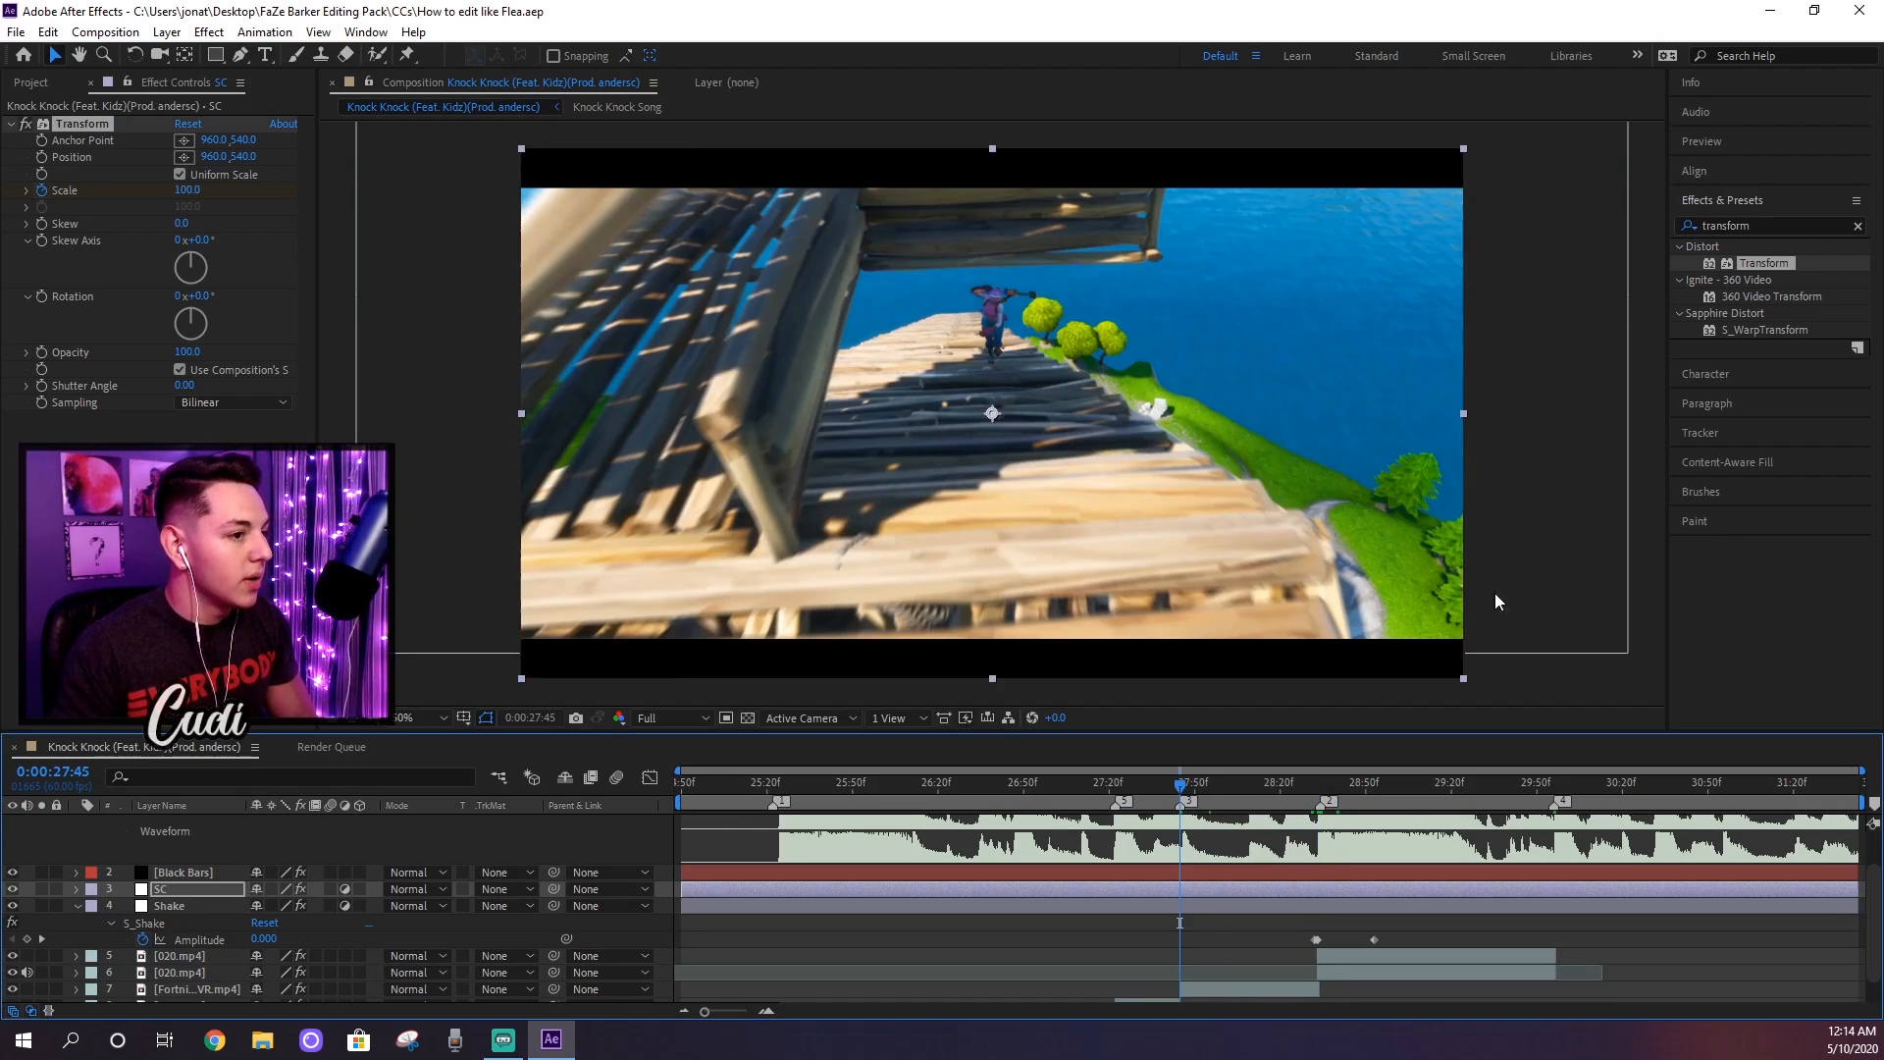
pyautogui.press('space')
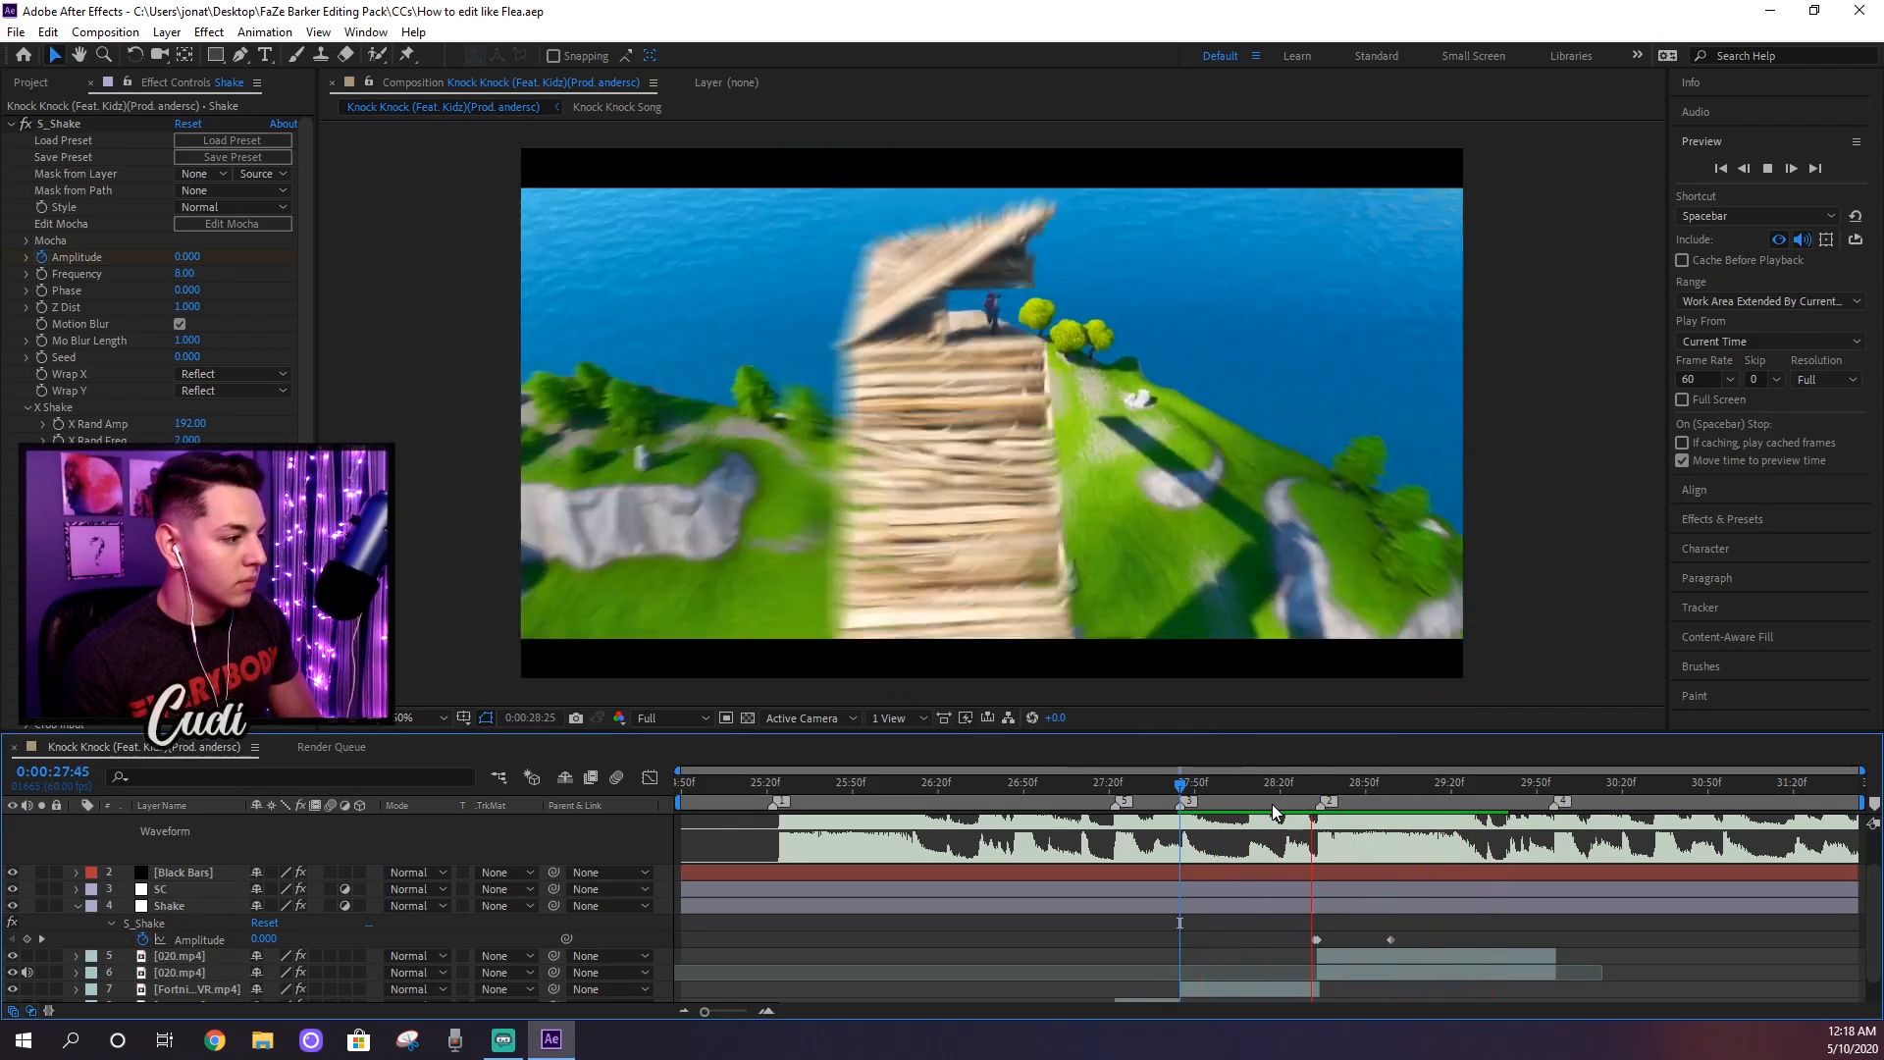
pyautogui.press('space')
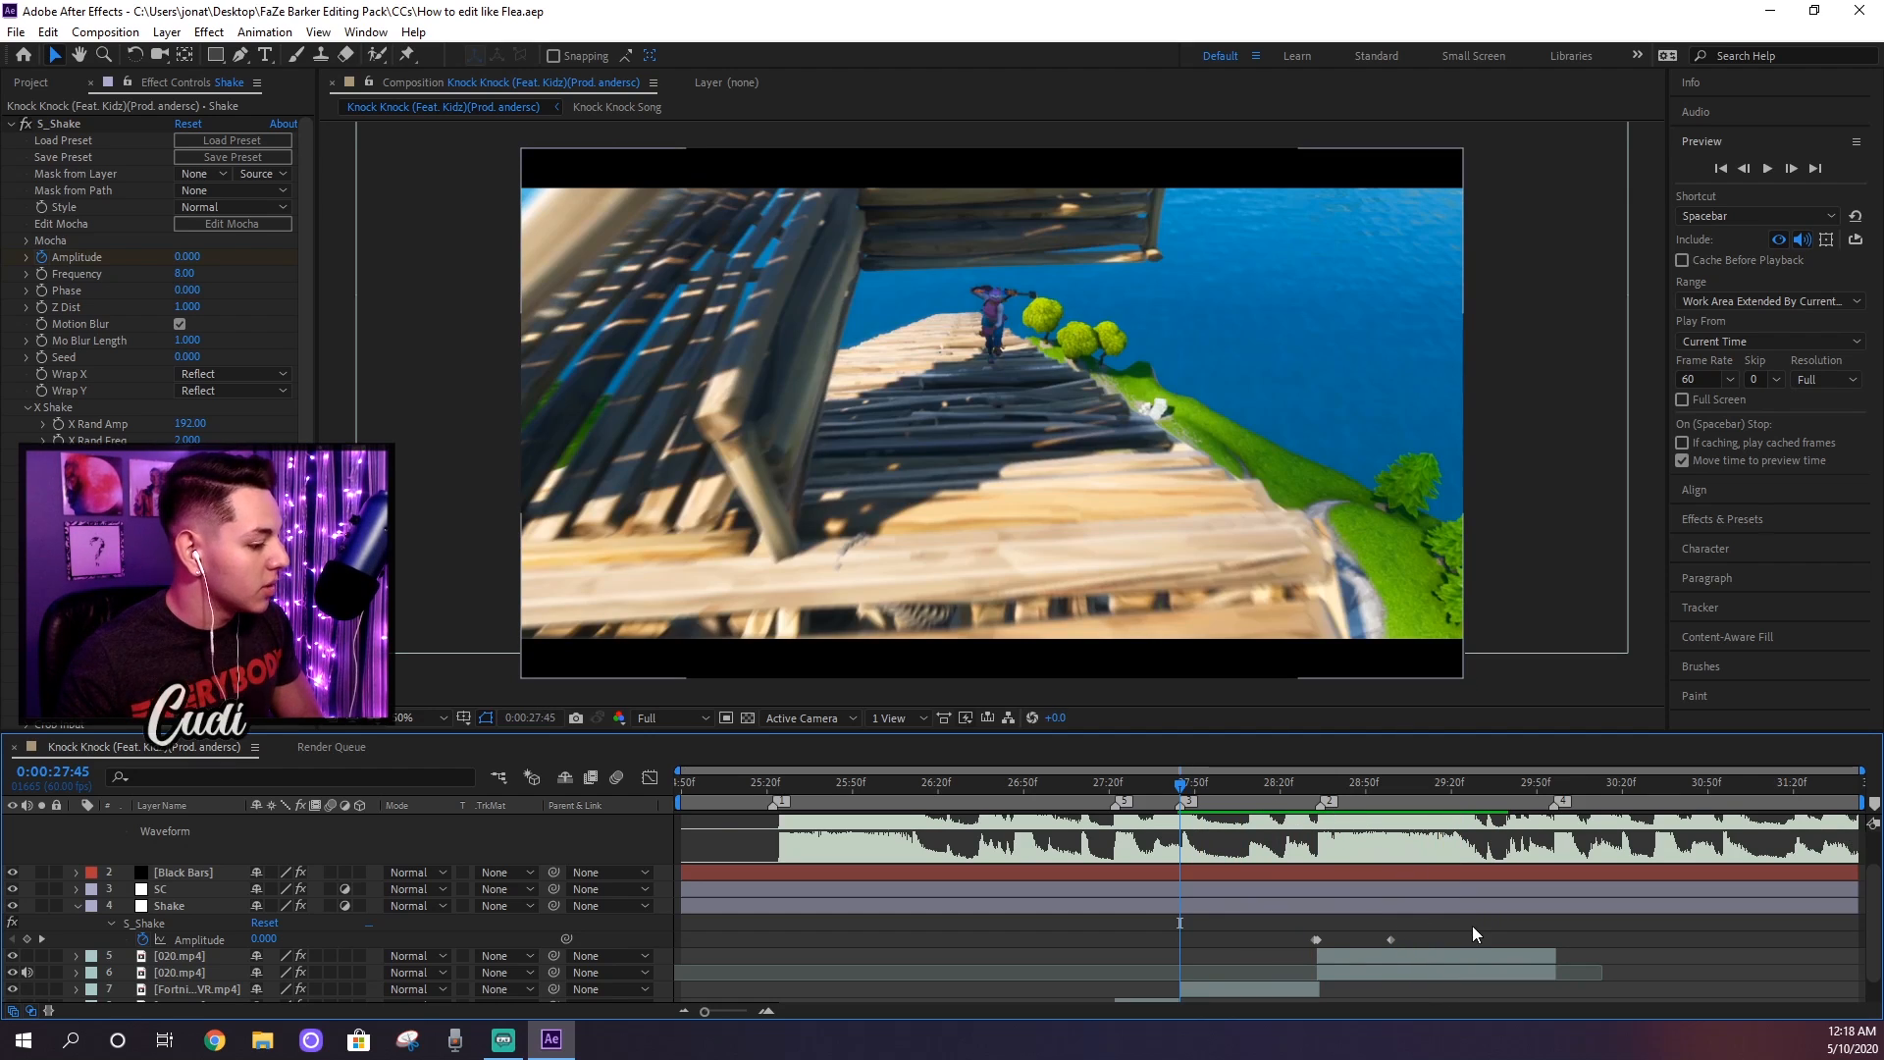
# Step: Extend the shake by moving its closing Amplitude keyframe to about 0:00:29:10, and collapse the Shake layer's properties
pyautogui.moveTo(1391, 939); pyautogui.dragTo(1423, 938)
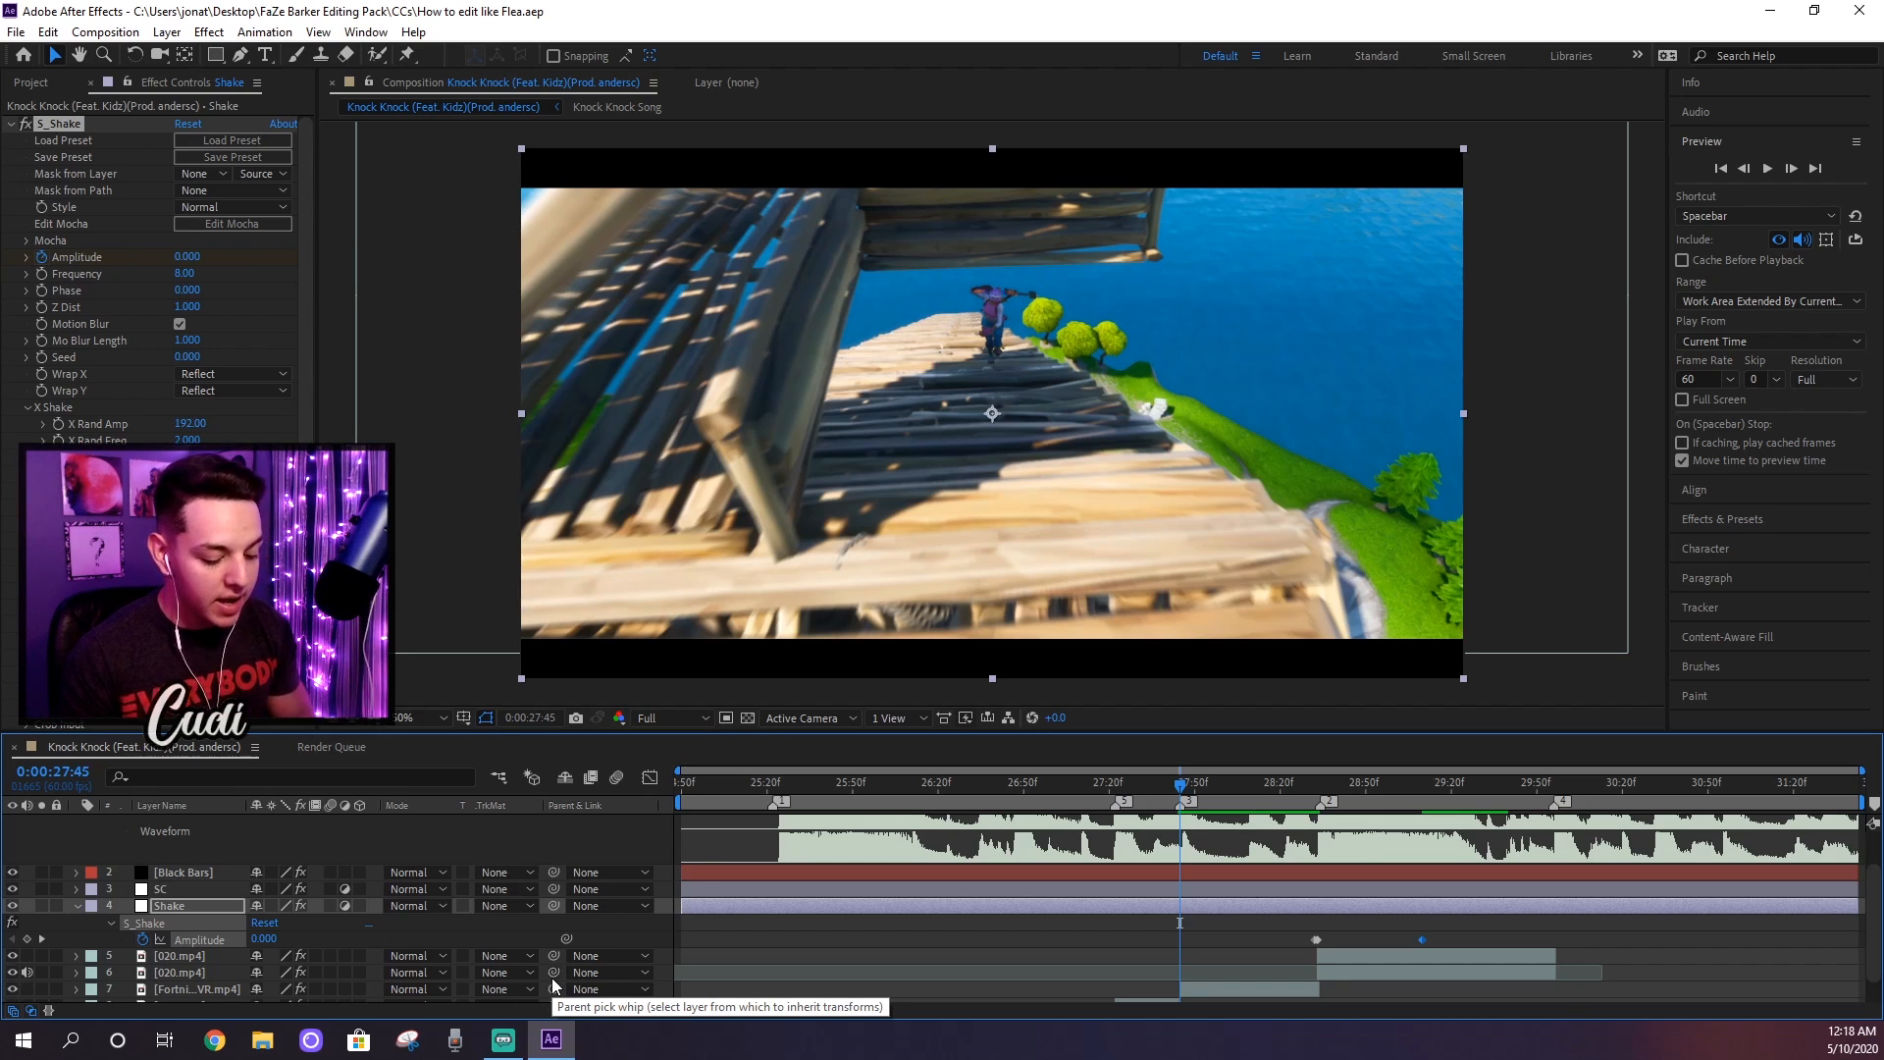
pyautogui.press('u')
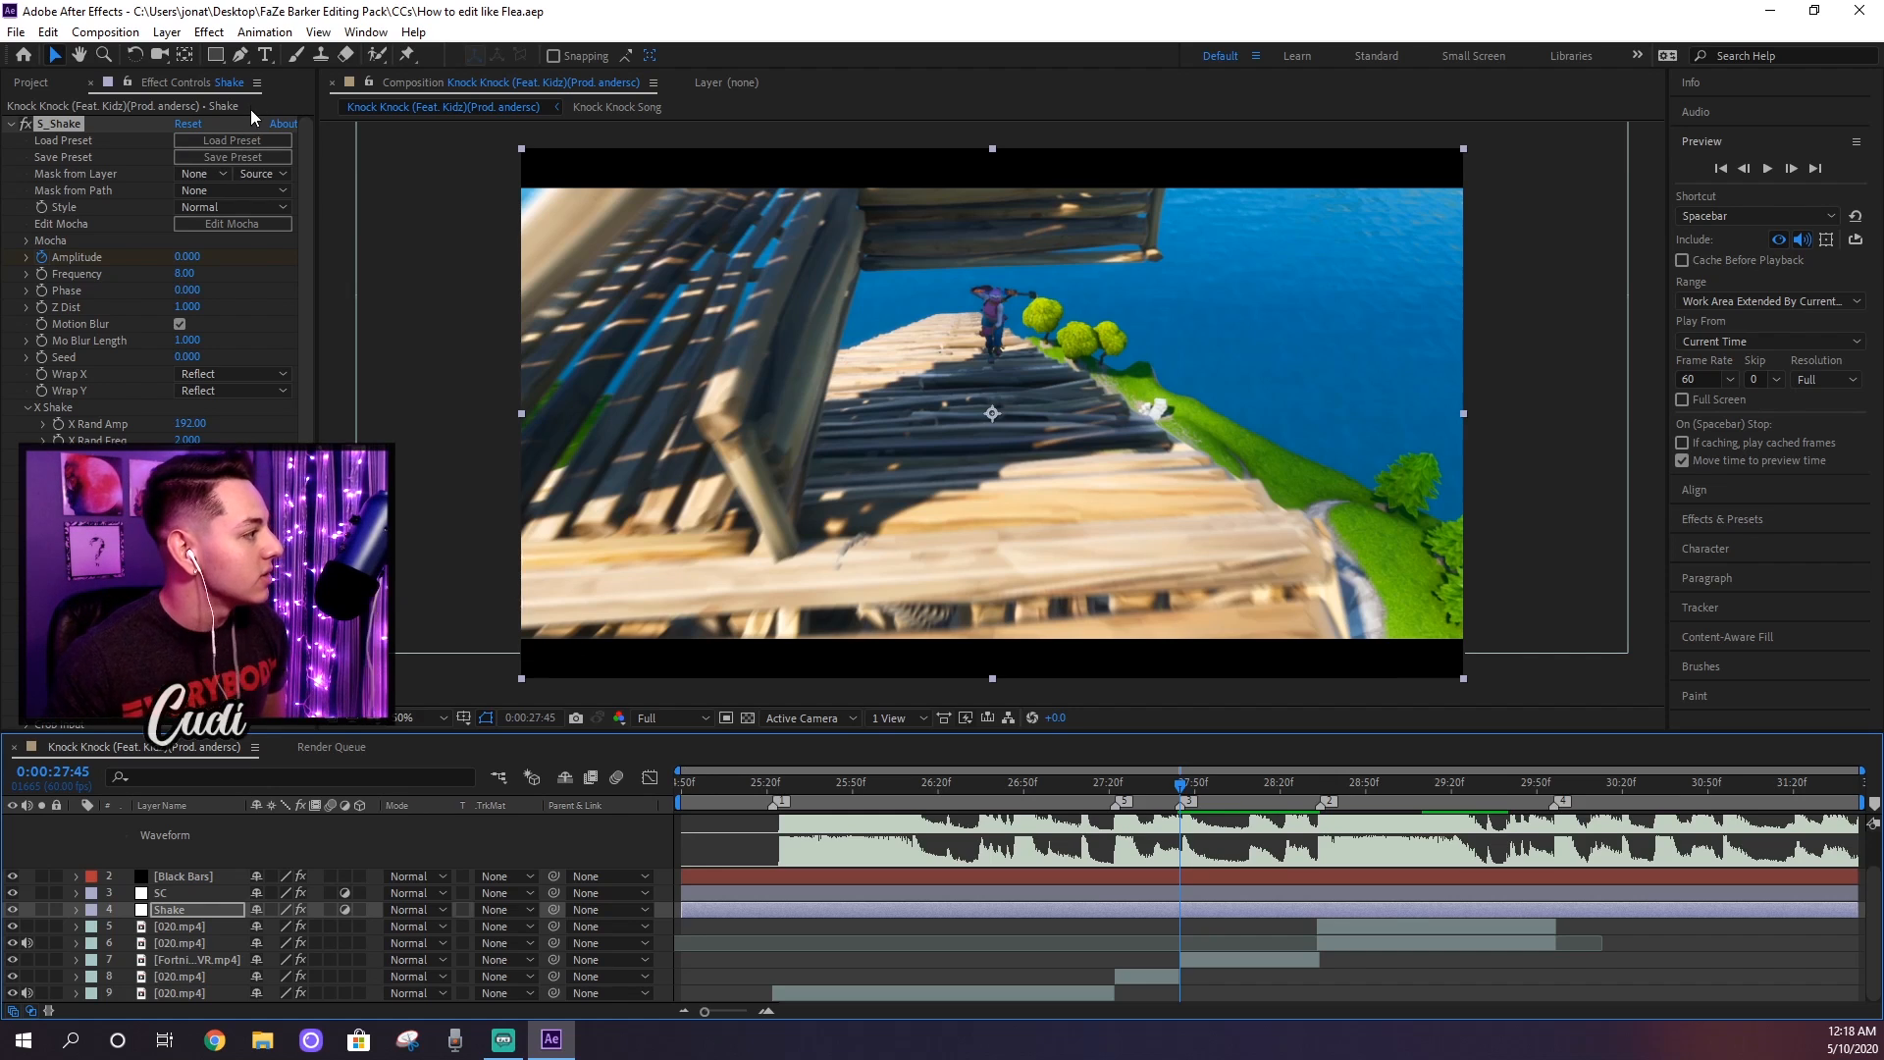
# Step: Add an adjustment layer between Black Bars and SC and apply the RG Magic Bullet Film effect to it
pyautogui.click(167, 32)
pyautogui.moveTo(181, 909); pyautogui.dragTo(180, 884)
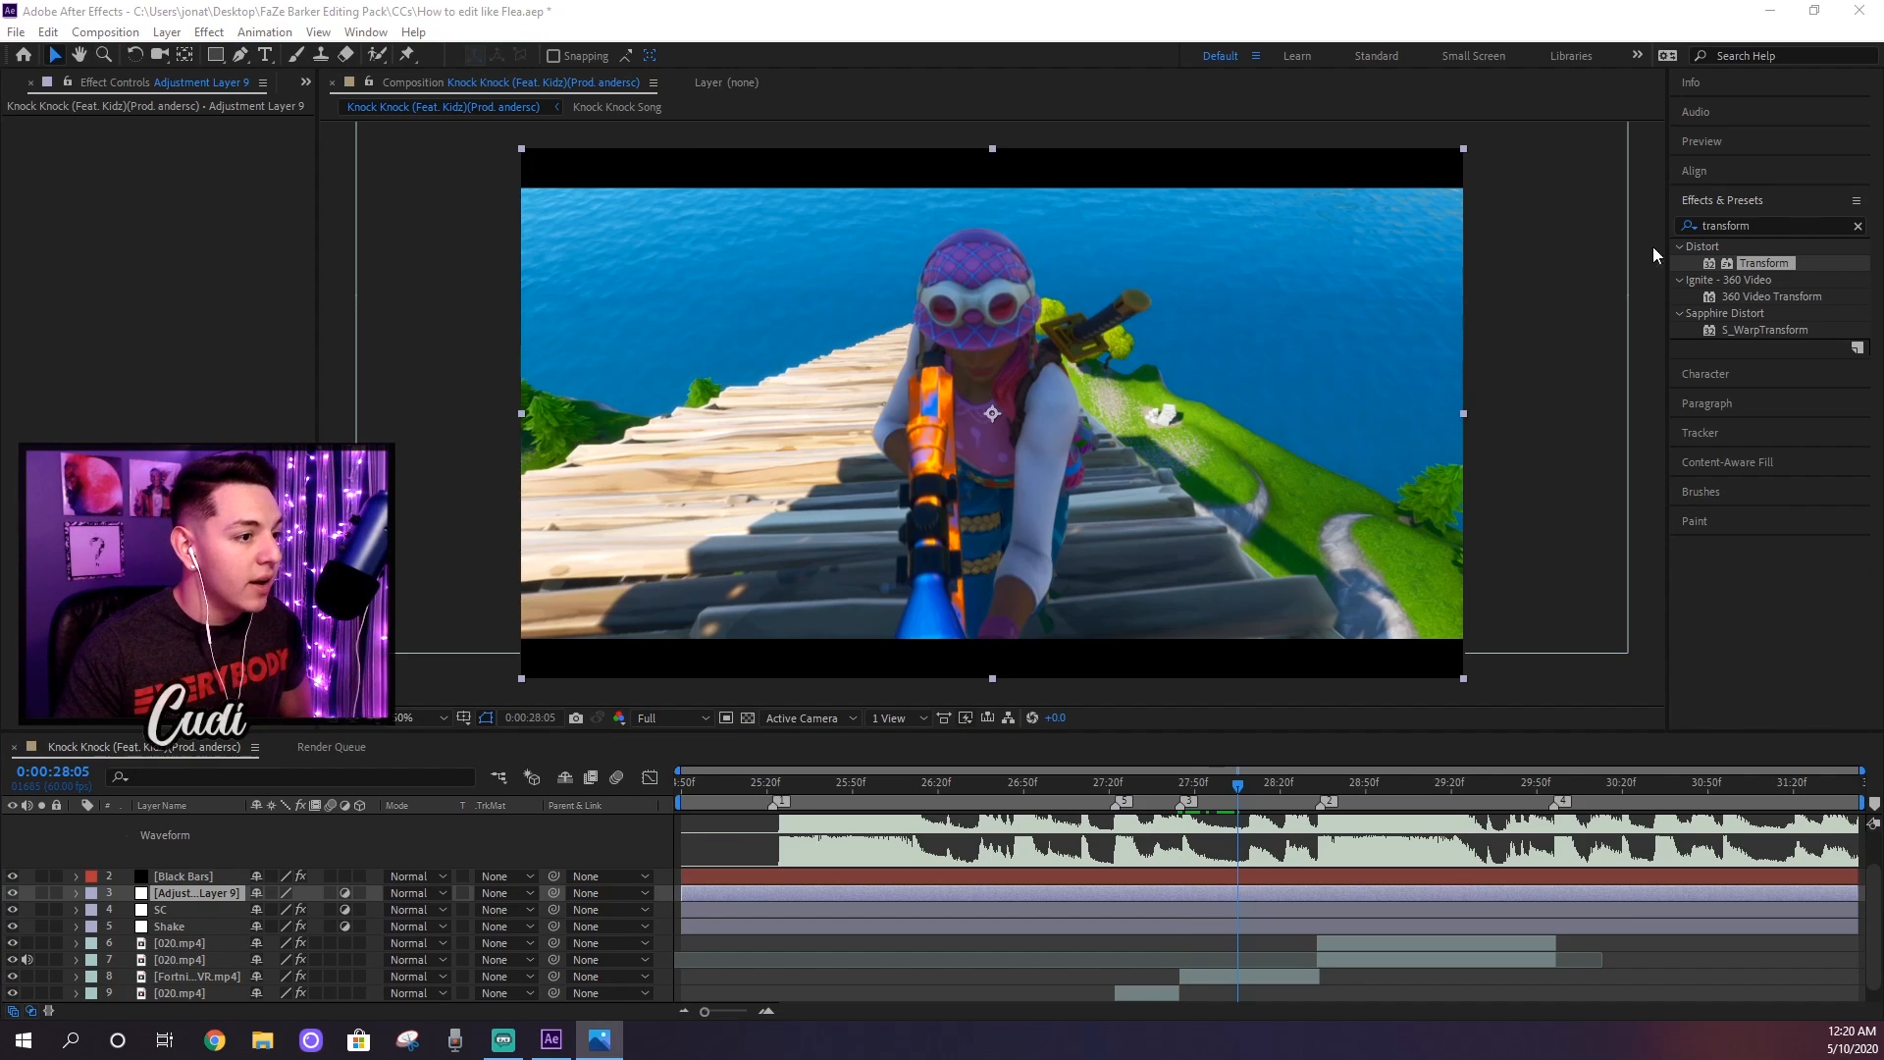
pyautogui.click(1762, 228)
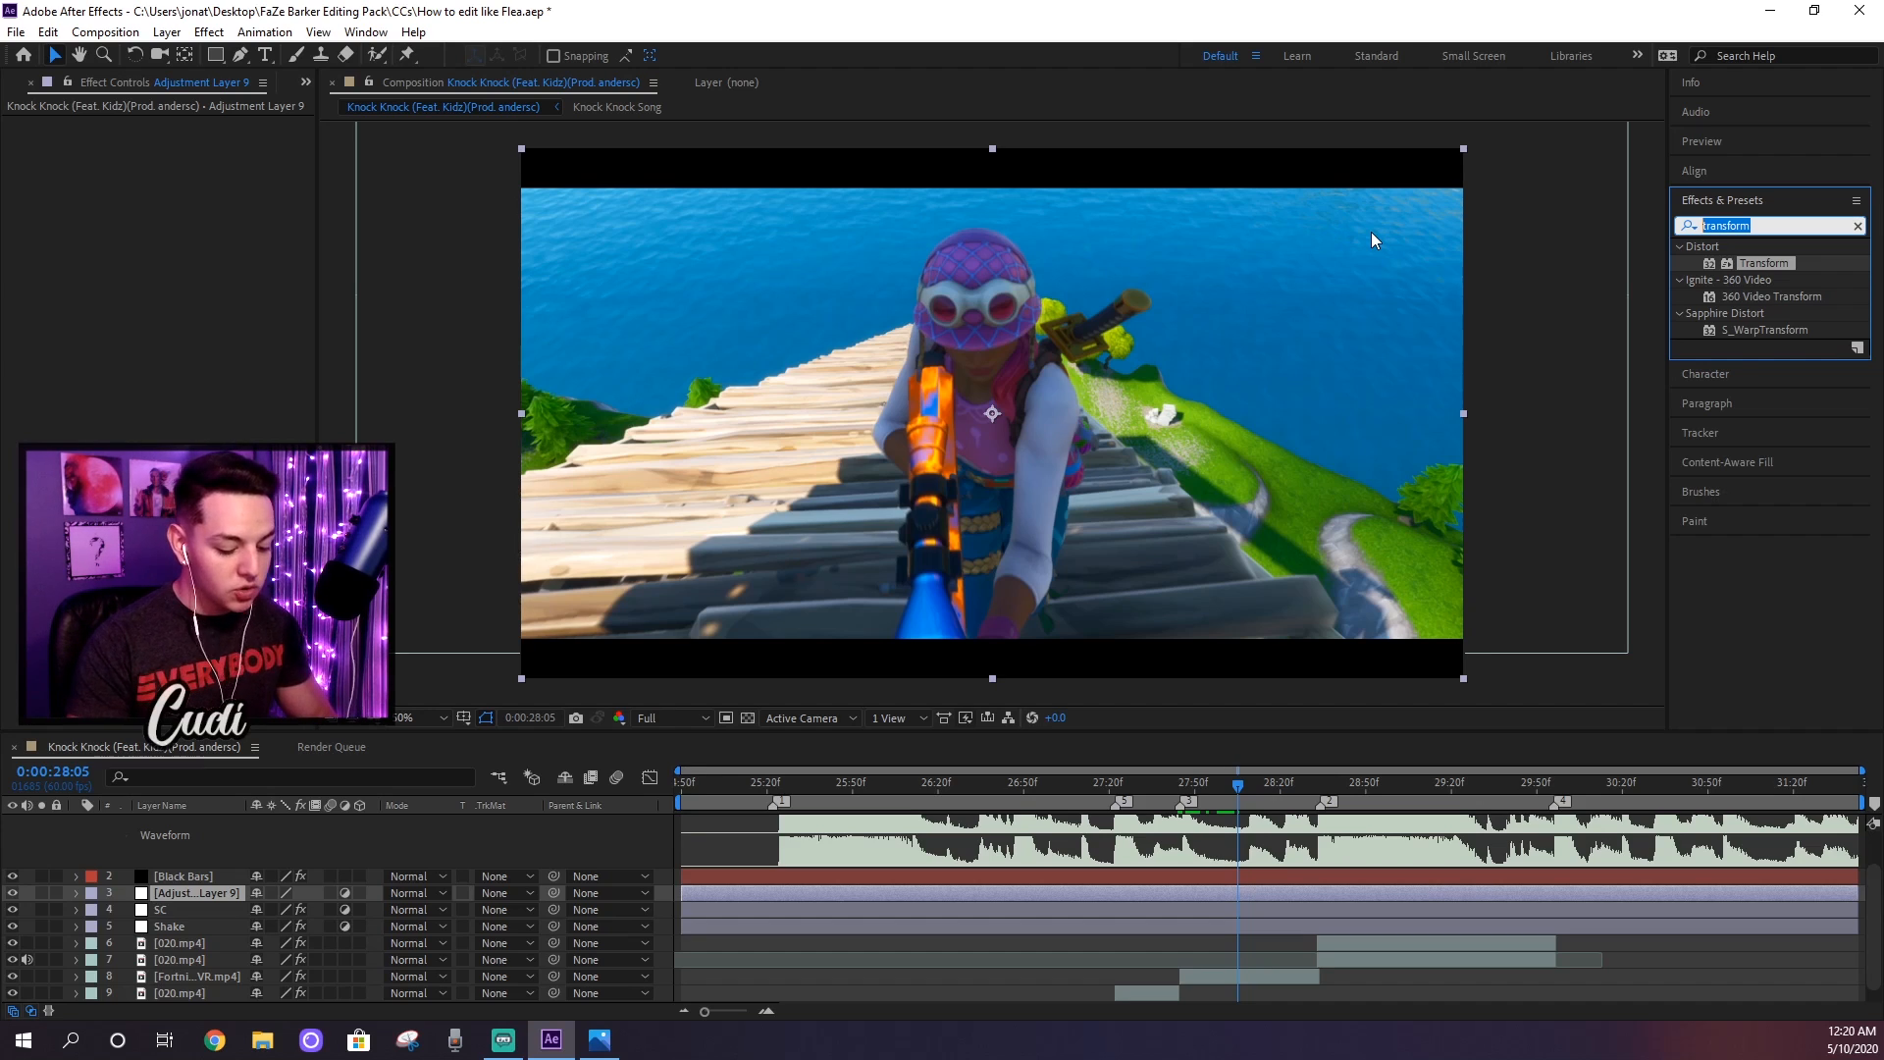
pyautogui.write('film')
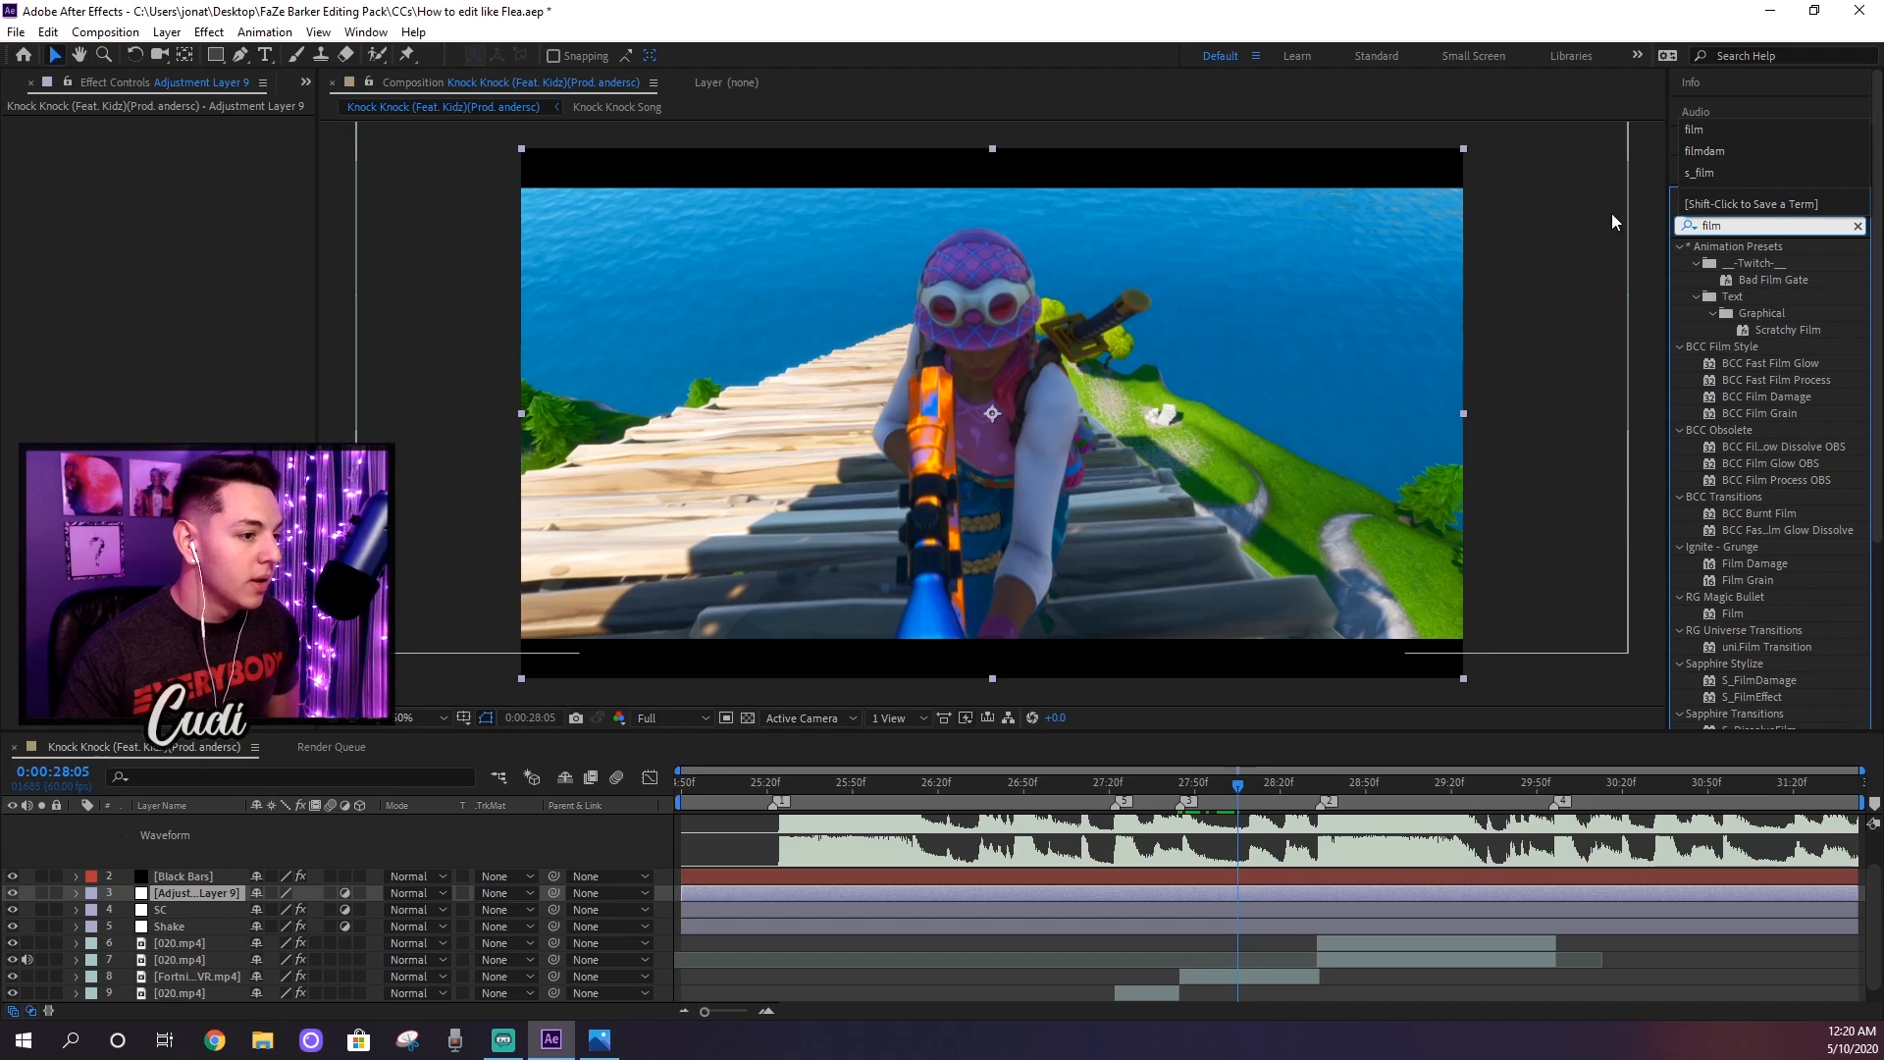
pyautogui.scroll(-1, 1764, 400)
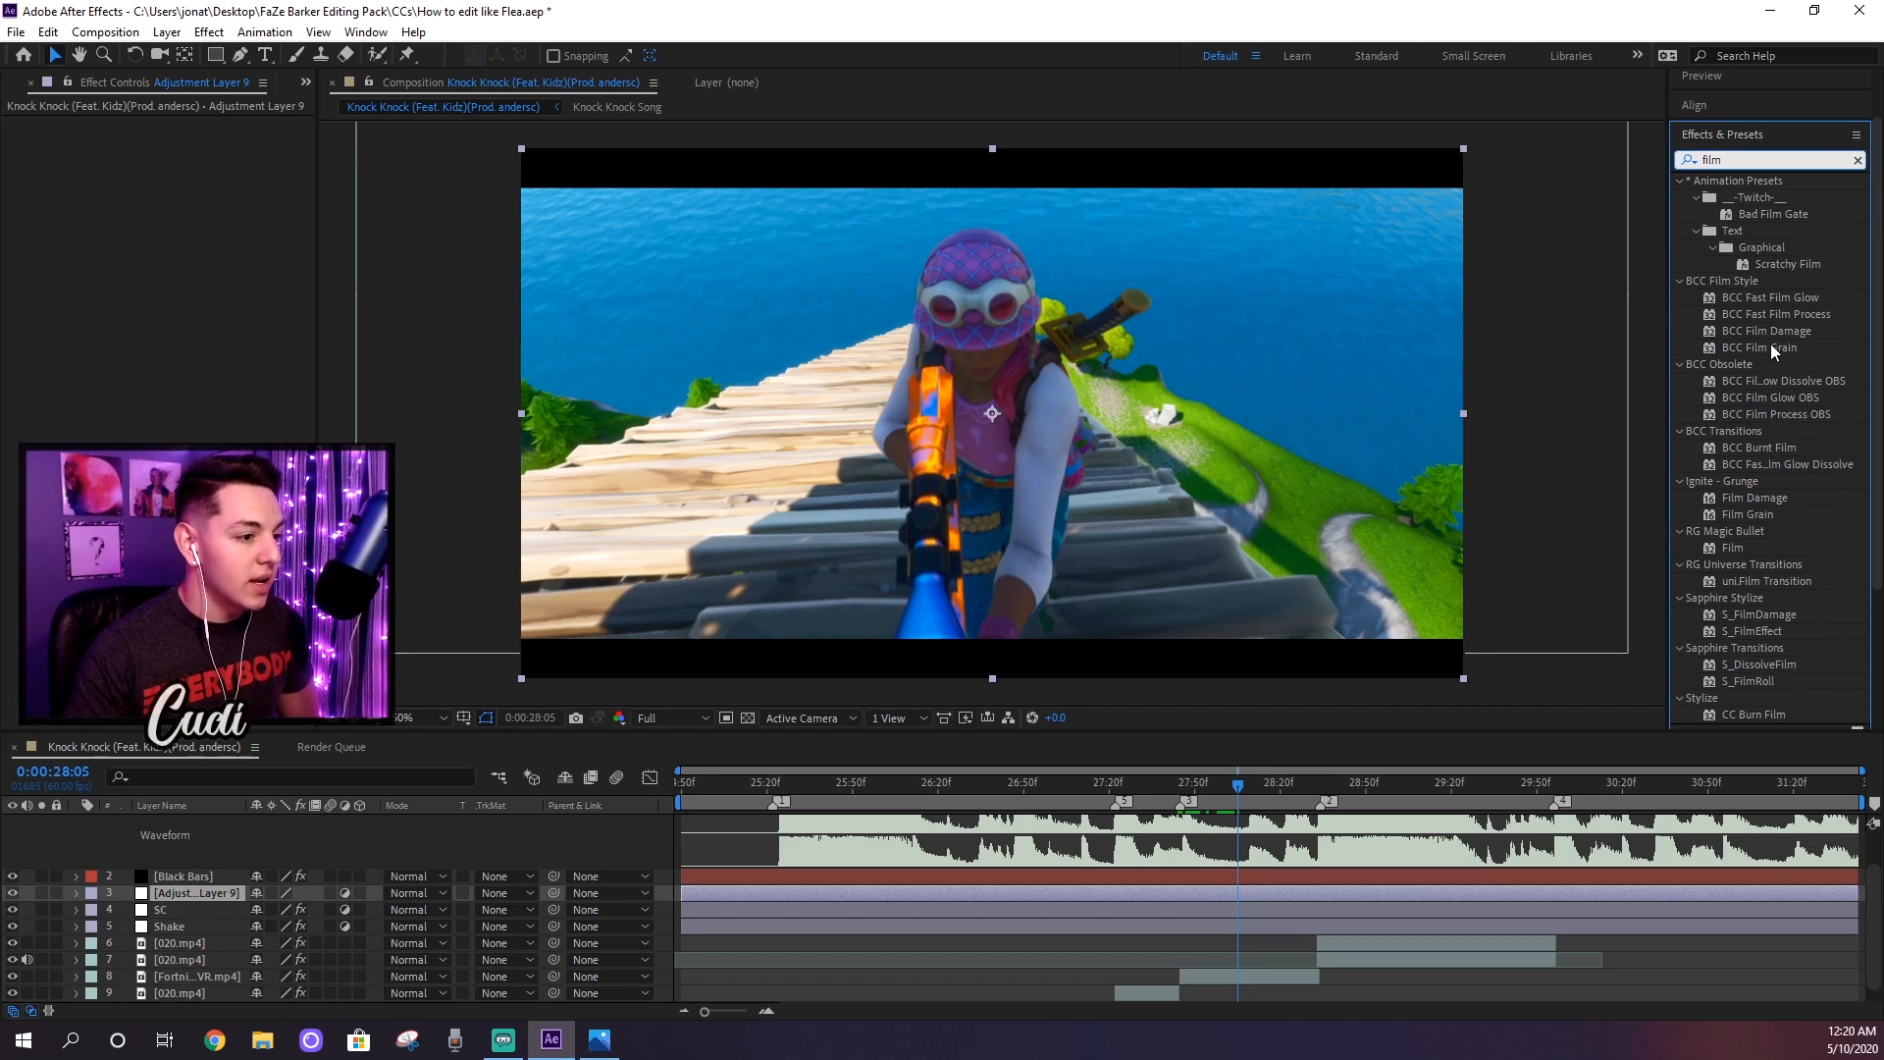
pyautogui.scroll(-1, 1760, 504)
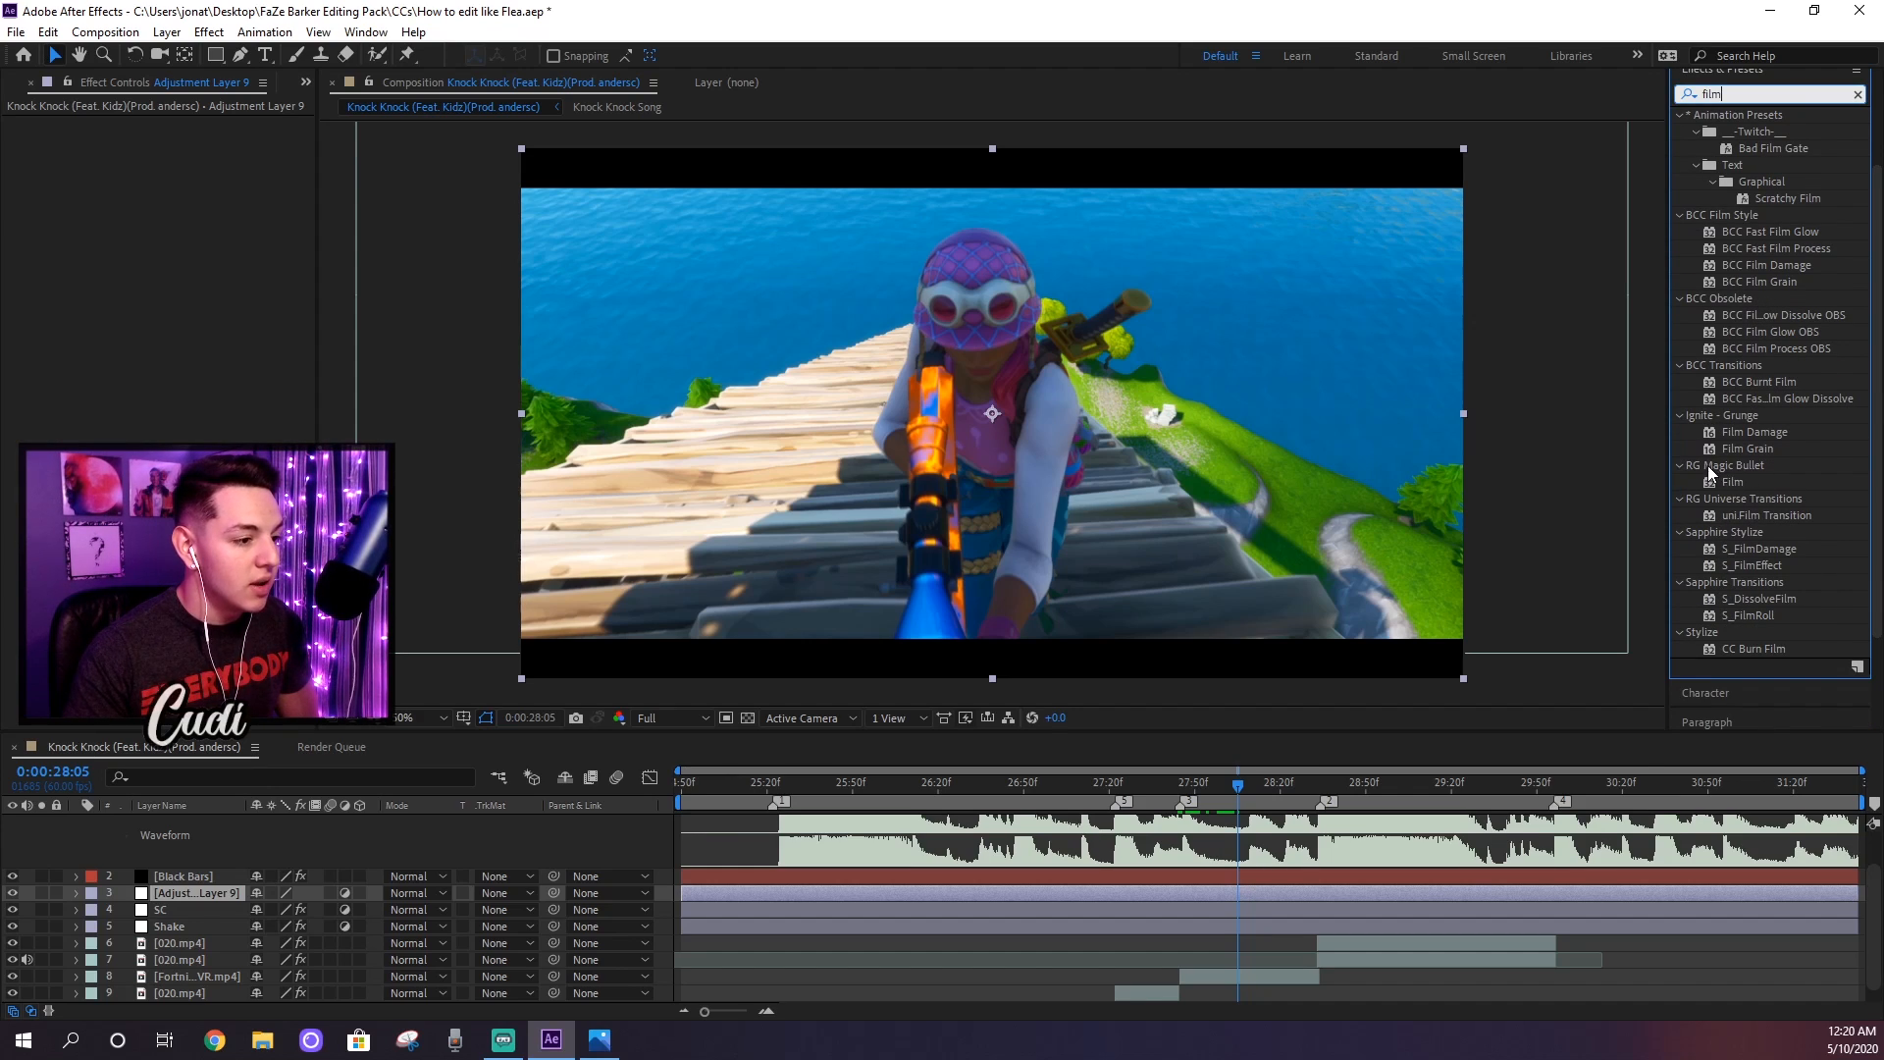
pyautogui.moveTo(1740, 485); pyautogui.dragTo(230, 892)
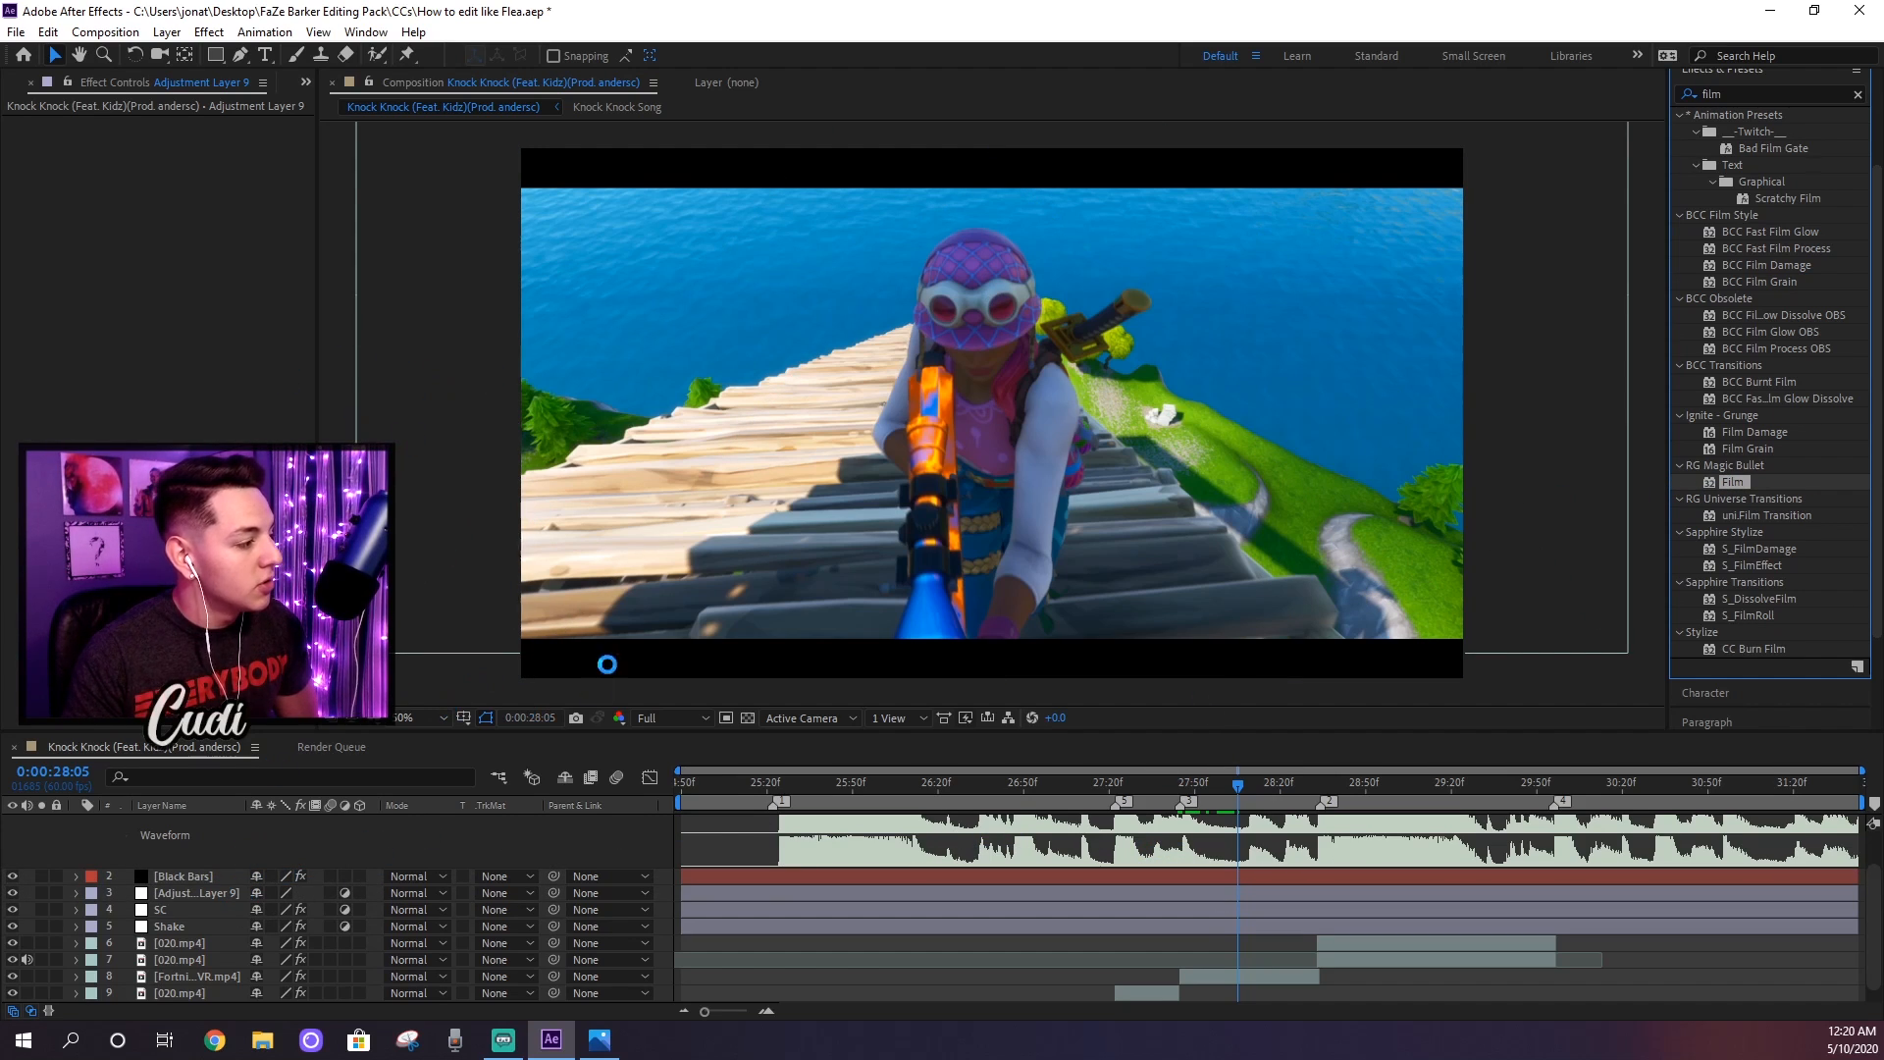
# Step: Rename the new adjustment layer with the Film effect to "CC"
pyautogui.rightClick(208, 893)
pyautogui.click(262, 879)
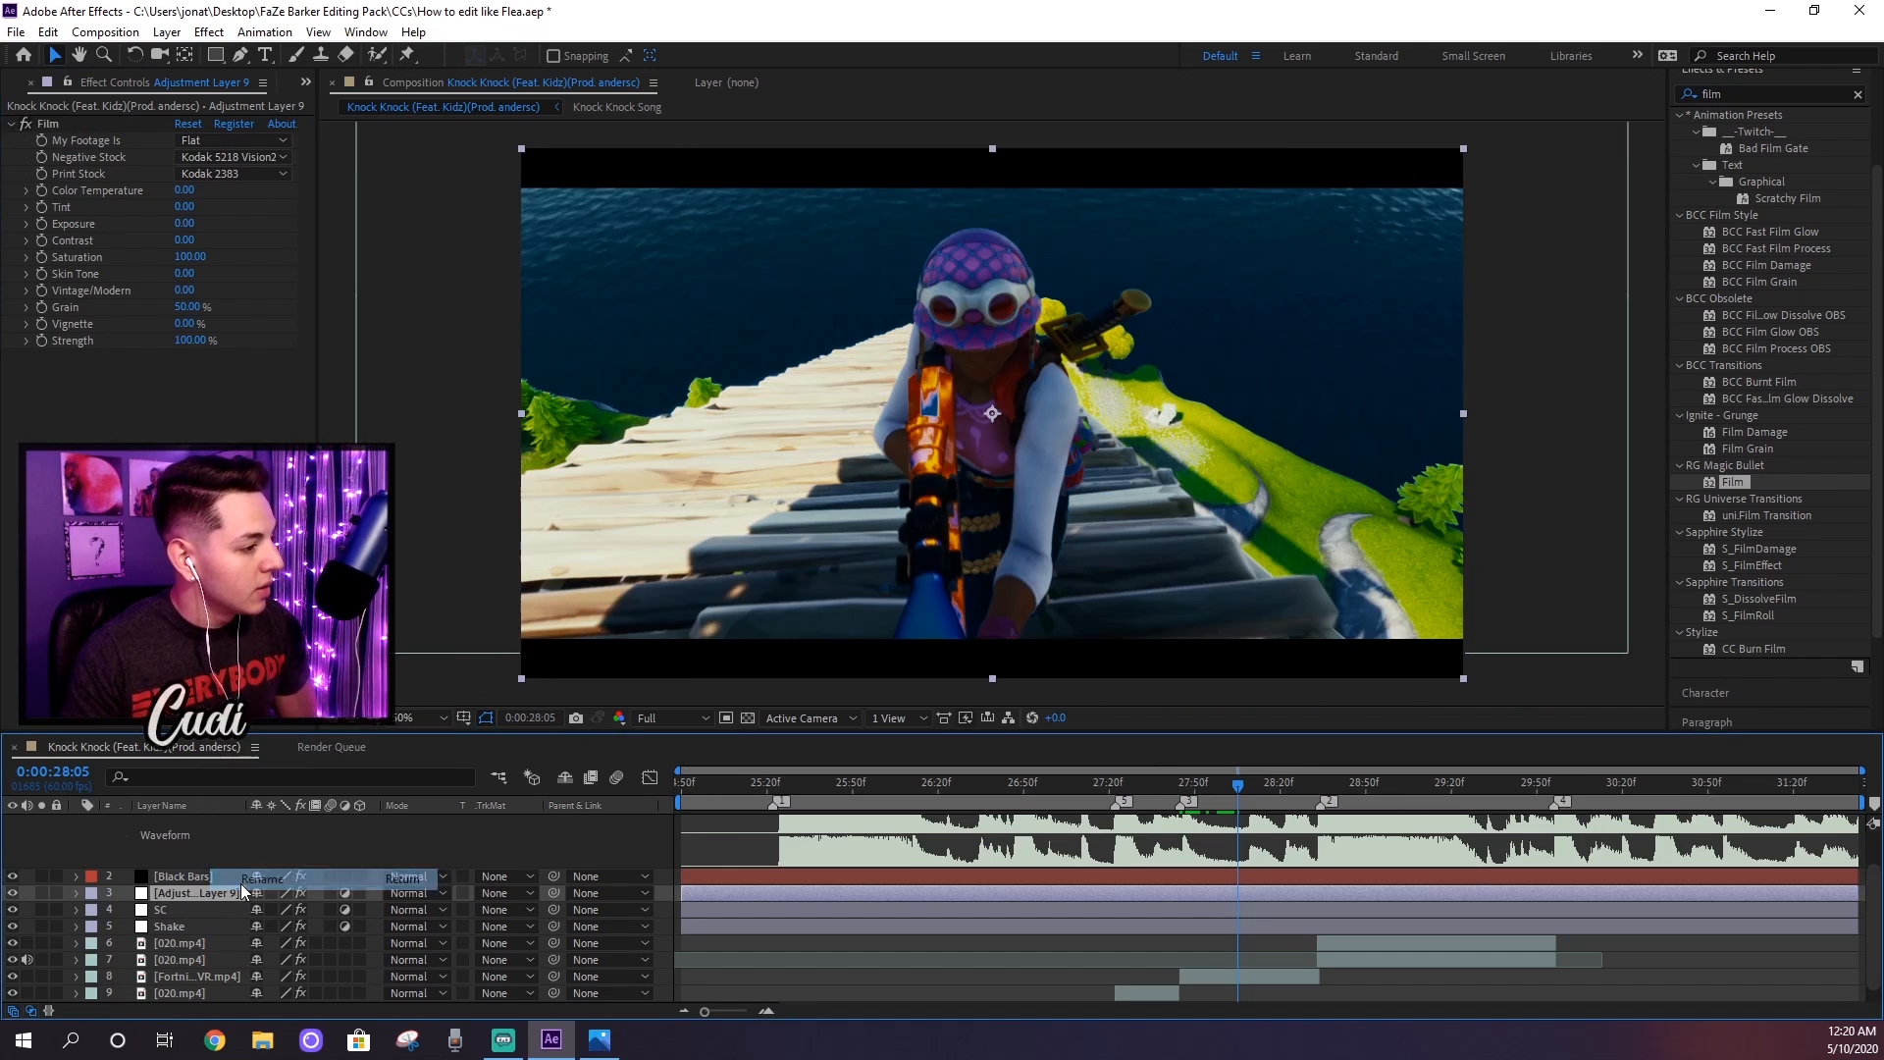
pyautogui.write('CC')
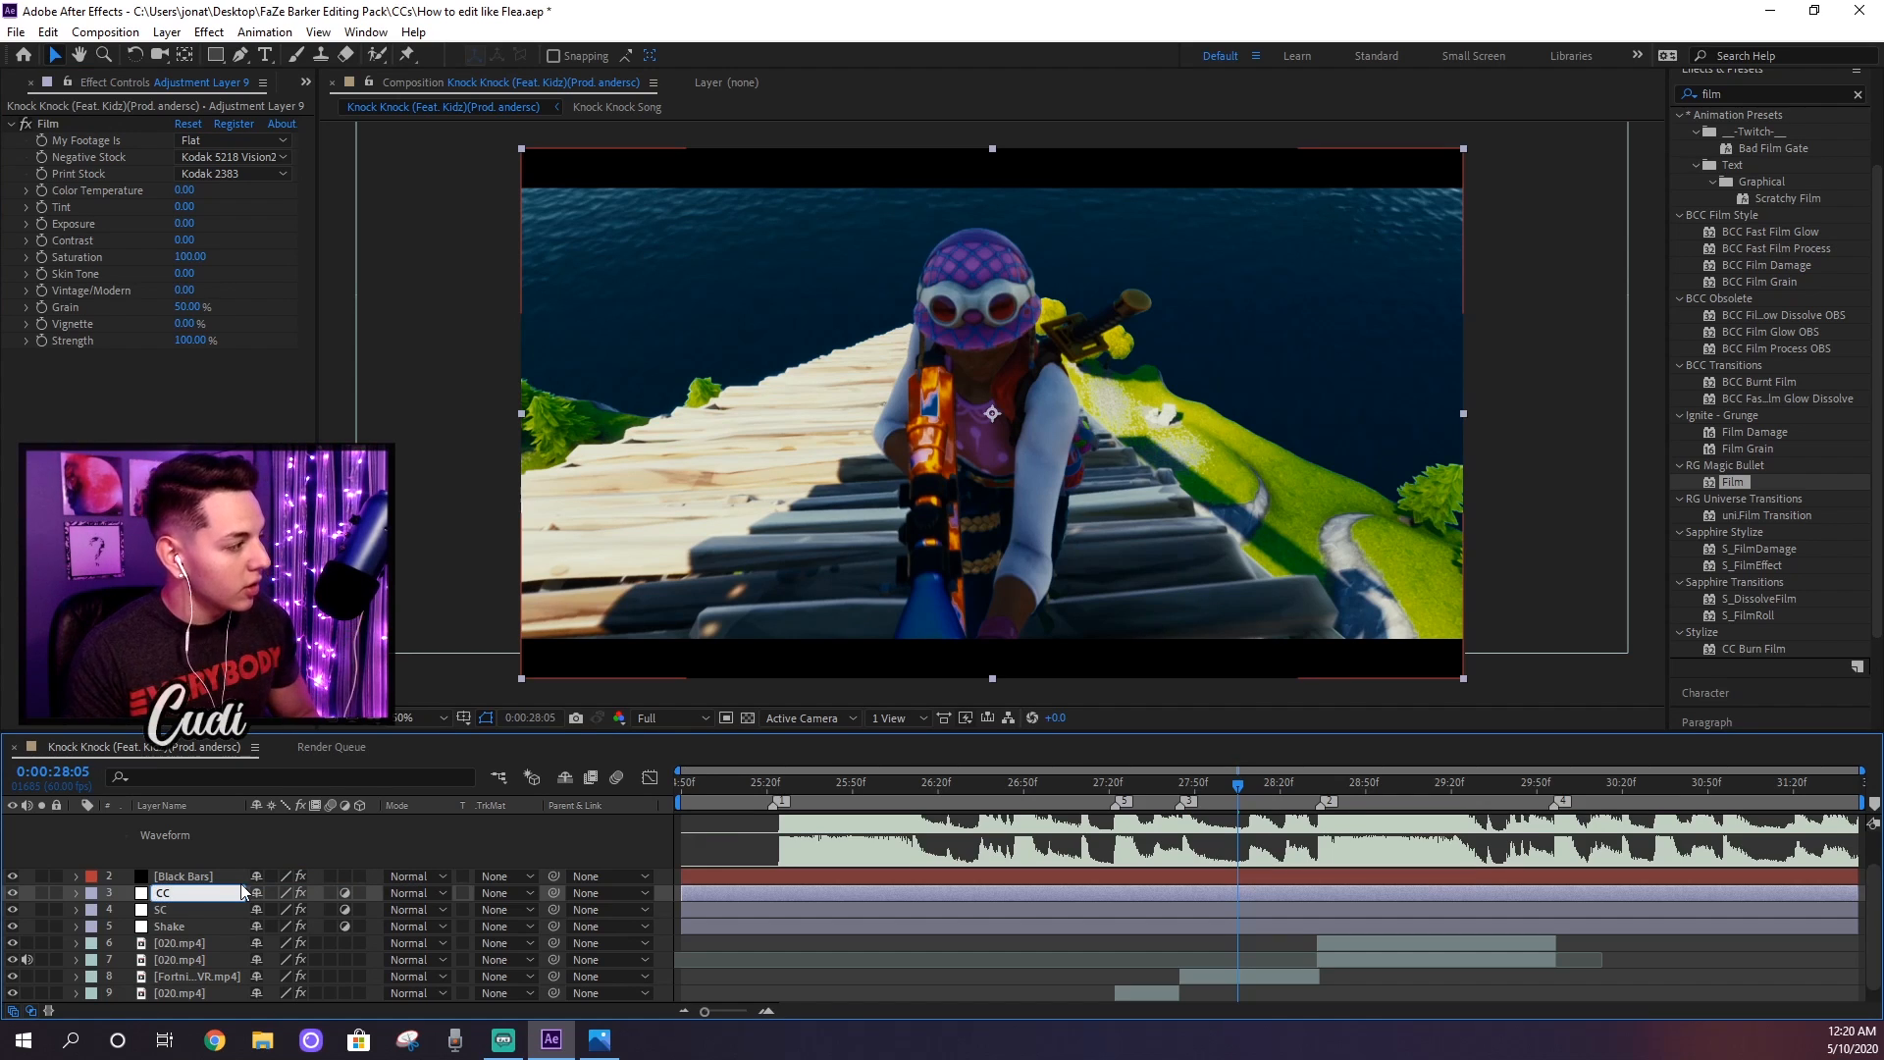
pyautogui.press('Return')
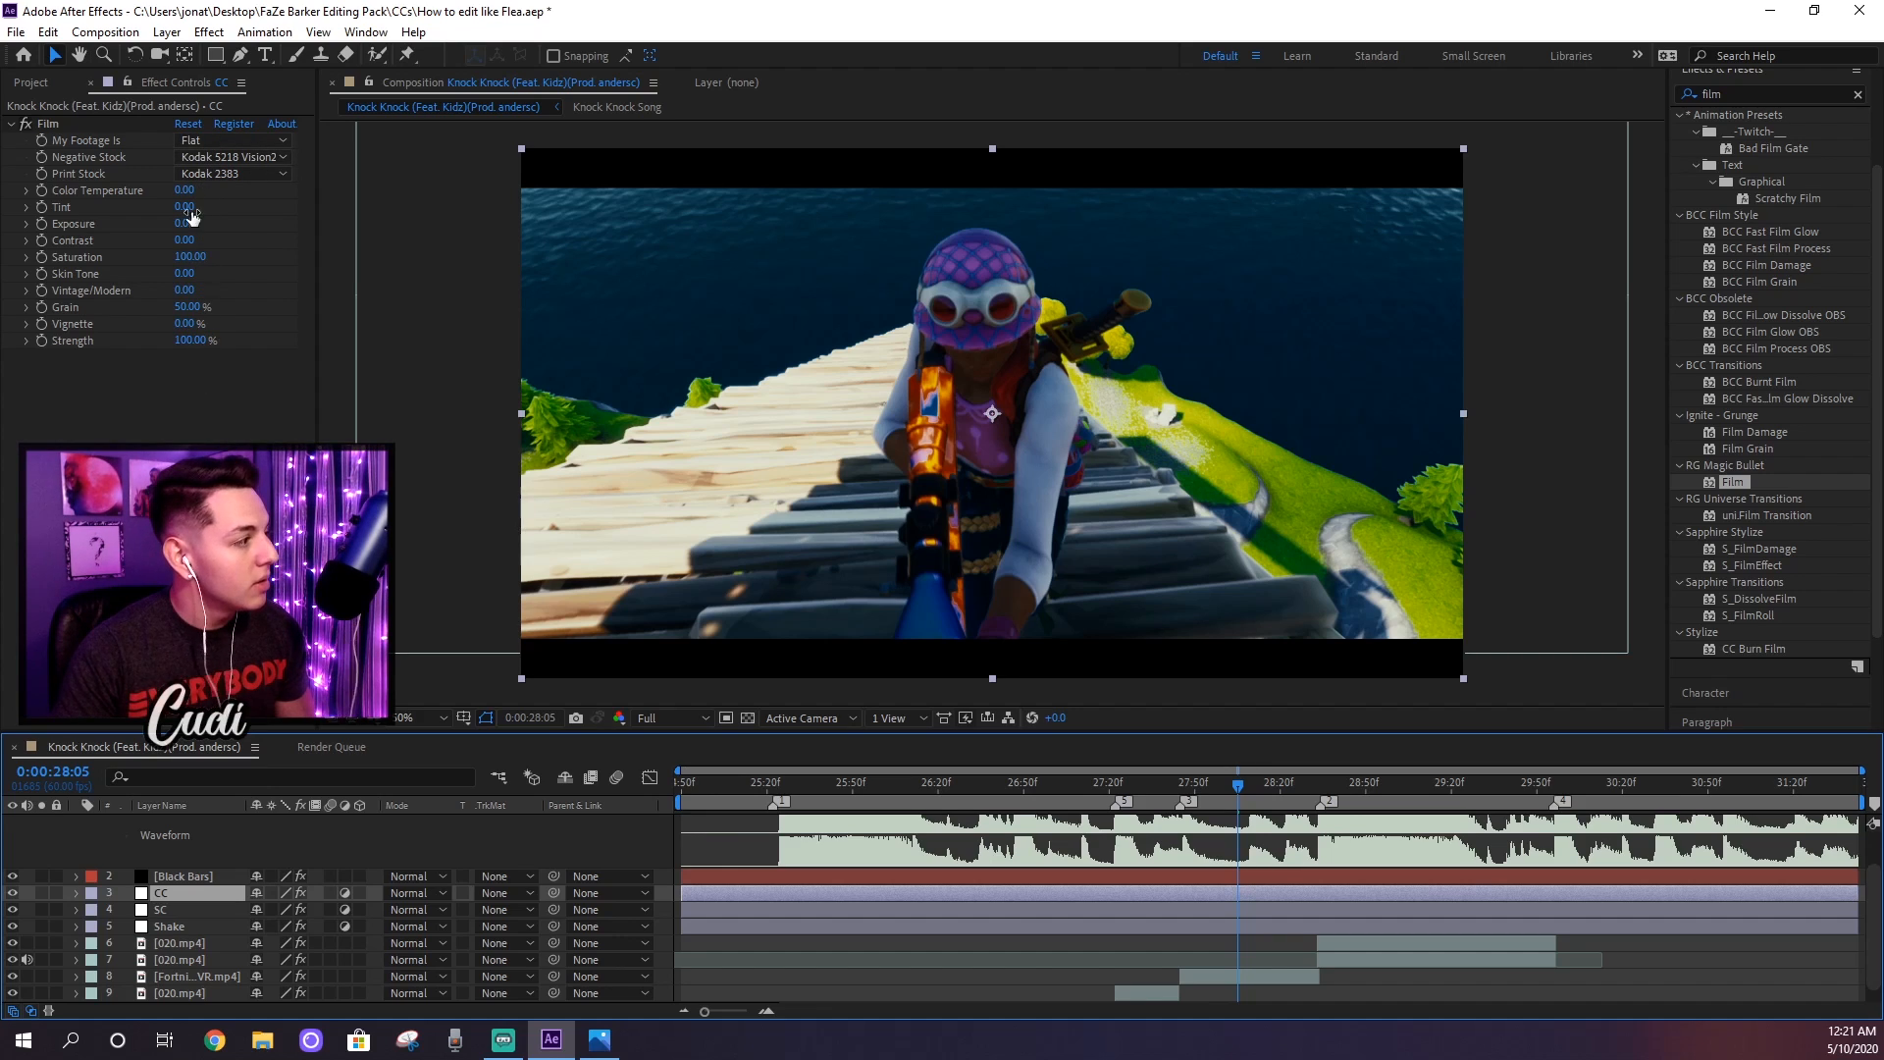
# Step: Set the Film effect's Negative Stock to Kodak 5207 Vision3 250D and its Print Stock to Fujifilm 3510
pyautogui.click(220, 156)
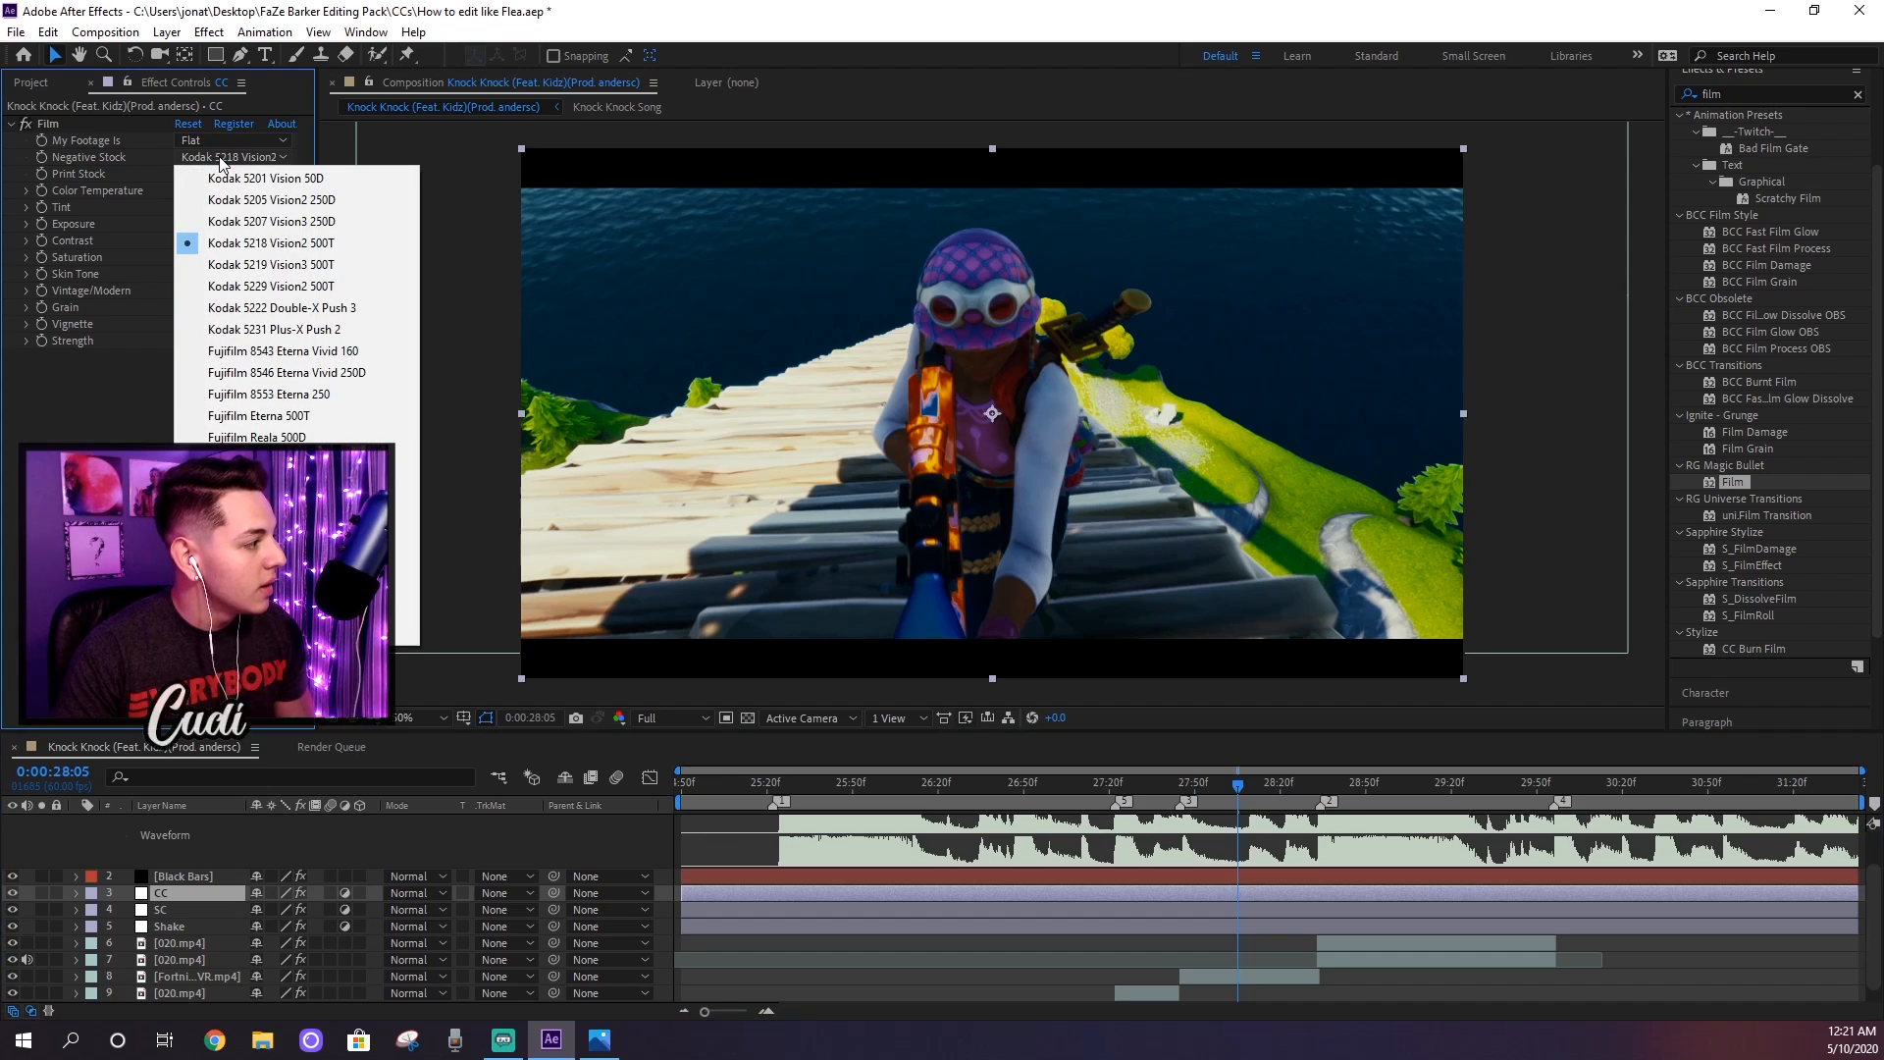
pyautogui.click(308, 222)
pyautogui.click(271, 173)
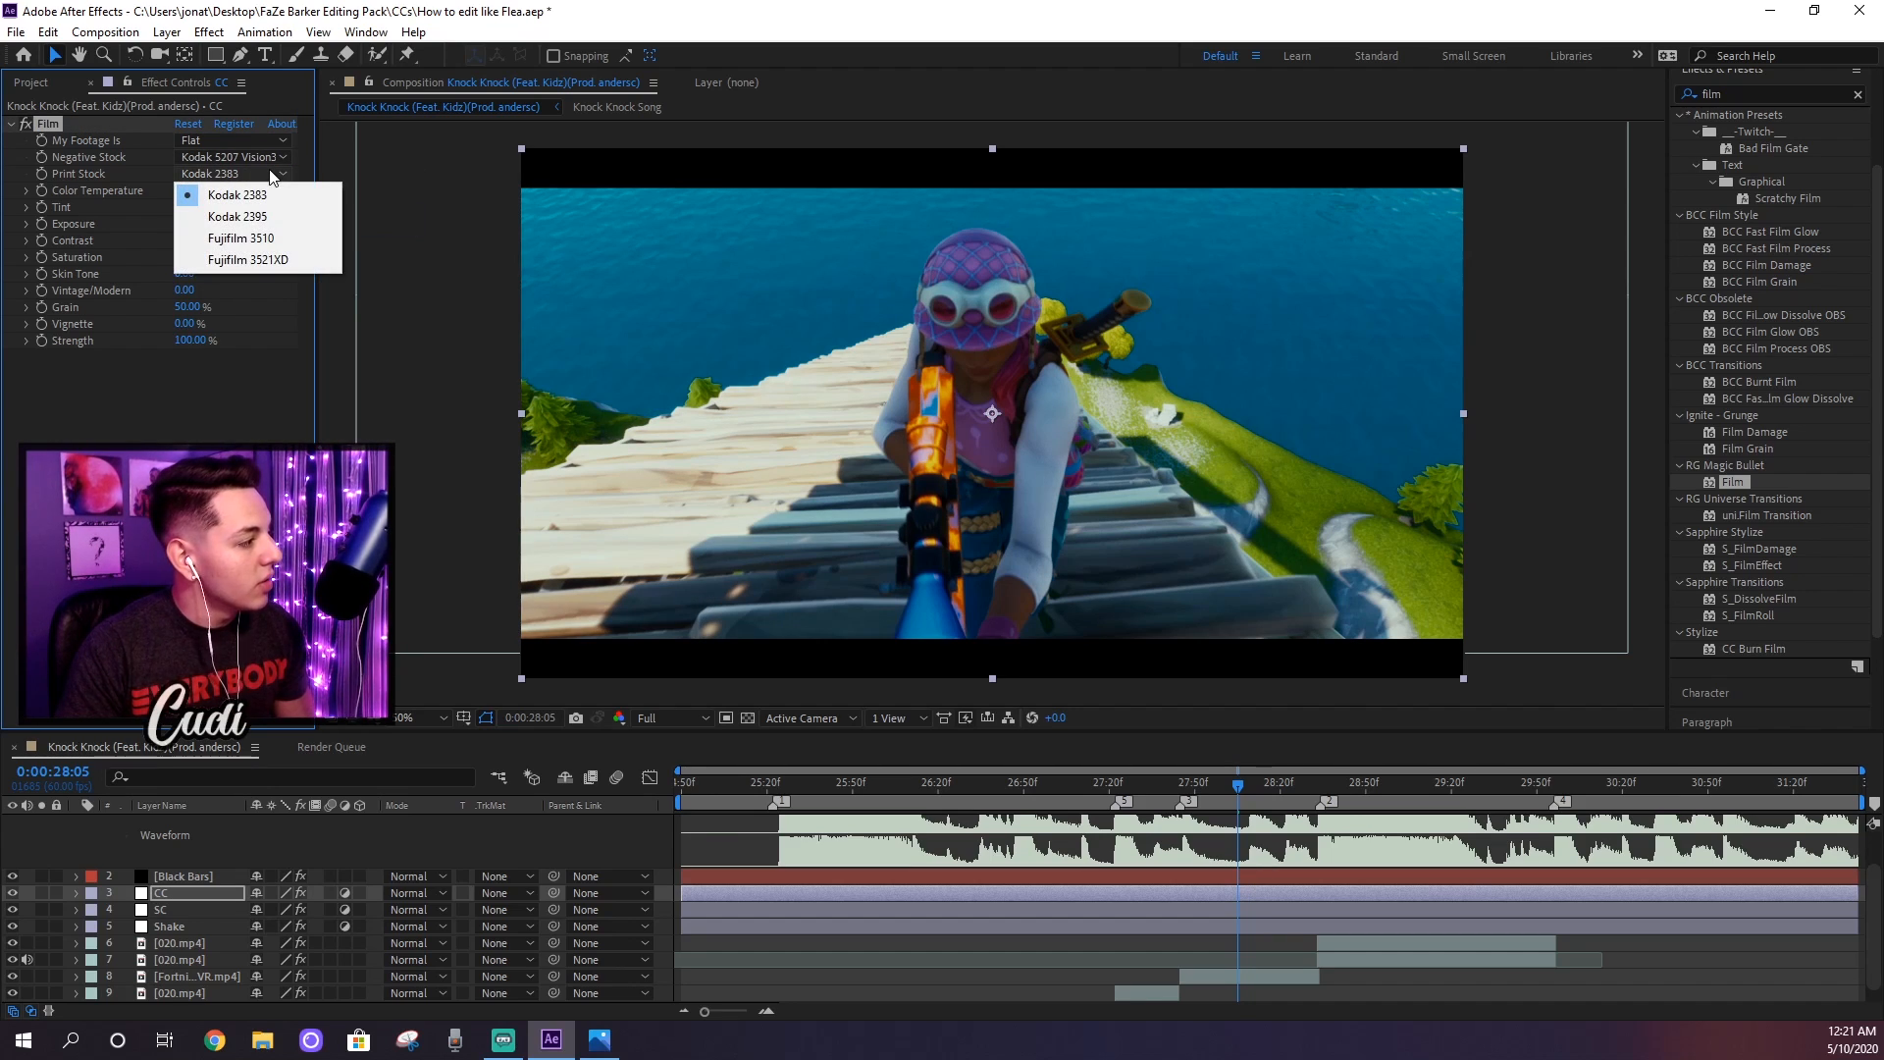
pyautogui.click(292, 238)
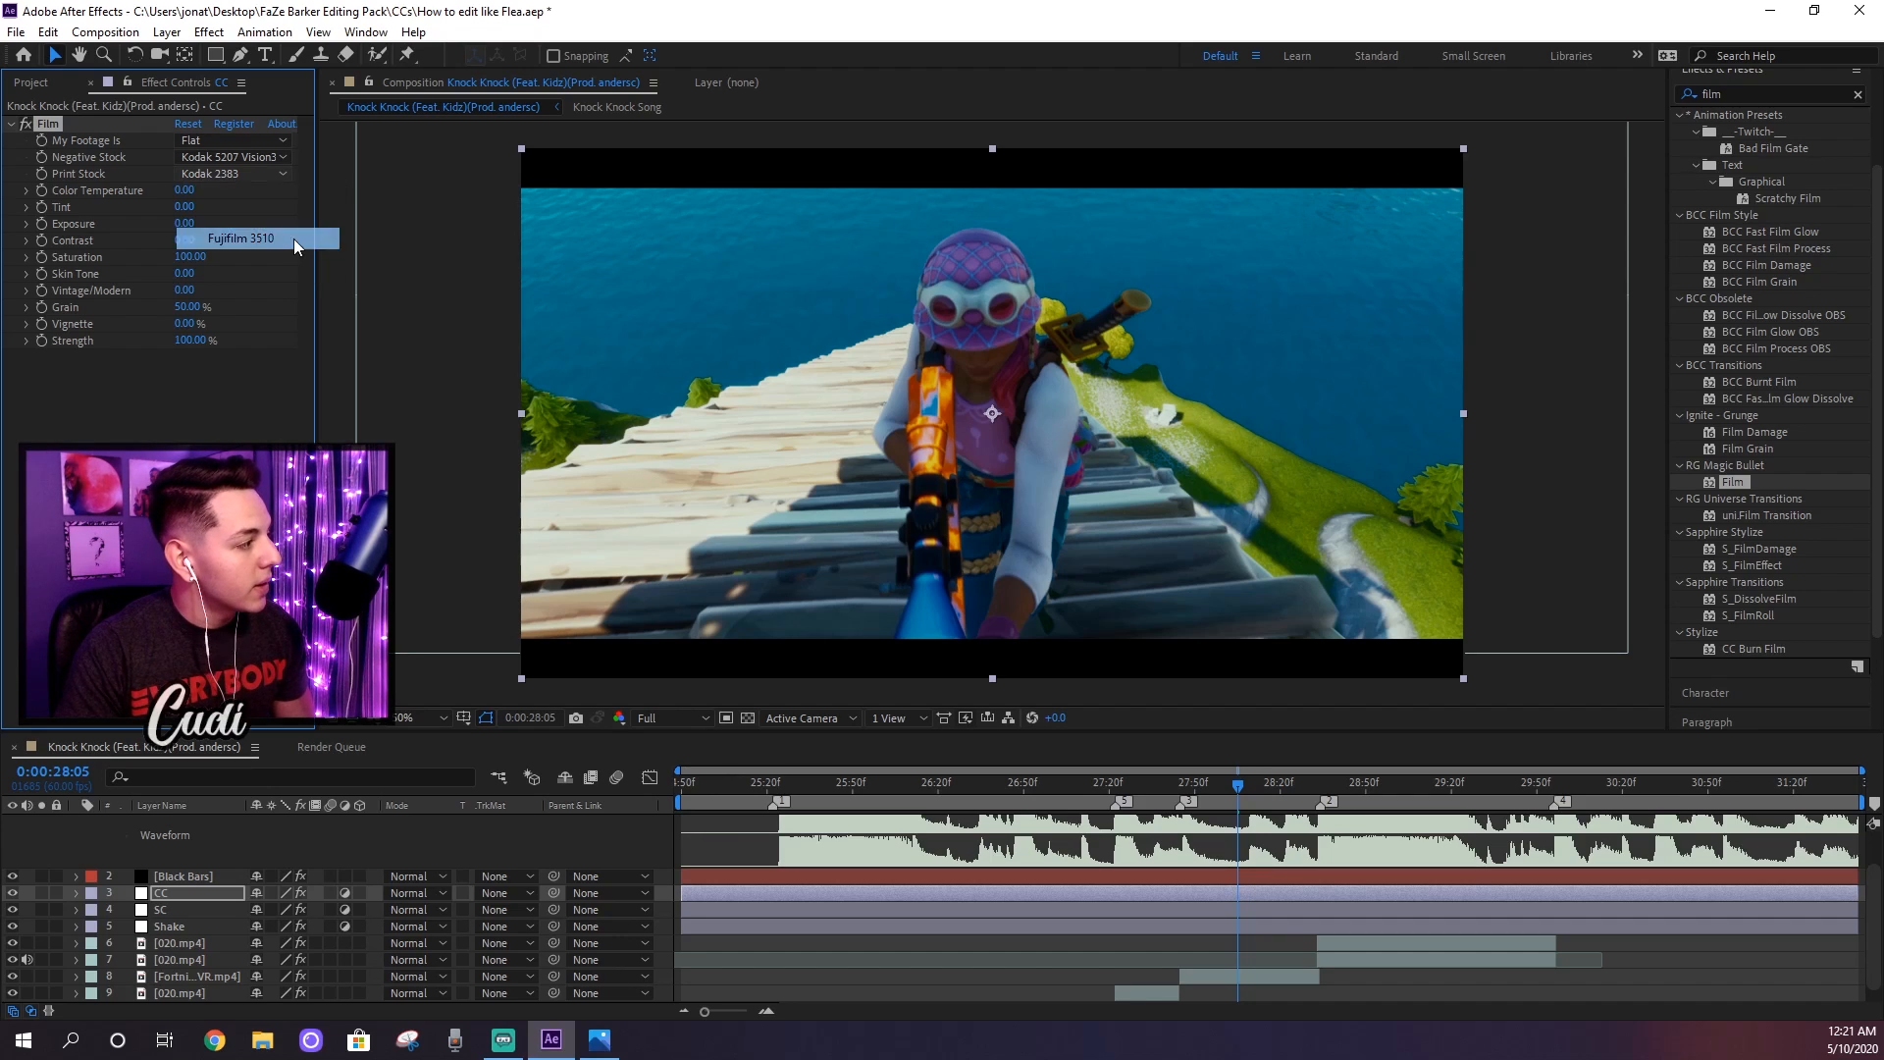
# Step: Set the Film effect's Tint to 18 on the CC layer
pyautogui.click(187, 207)
pyautogui.write('18')
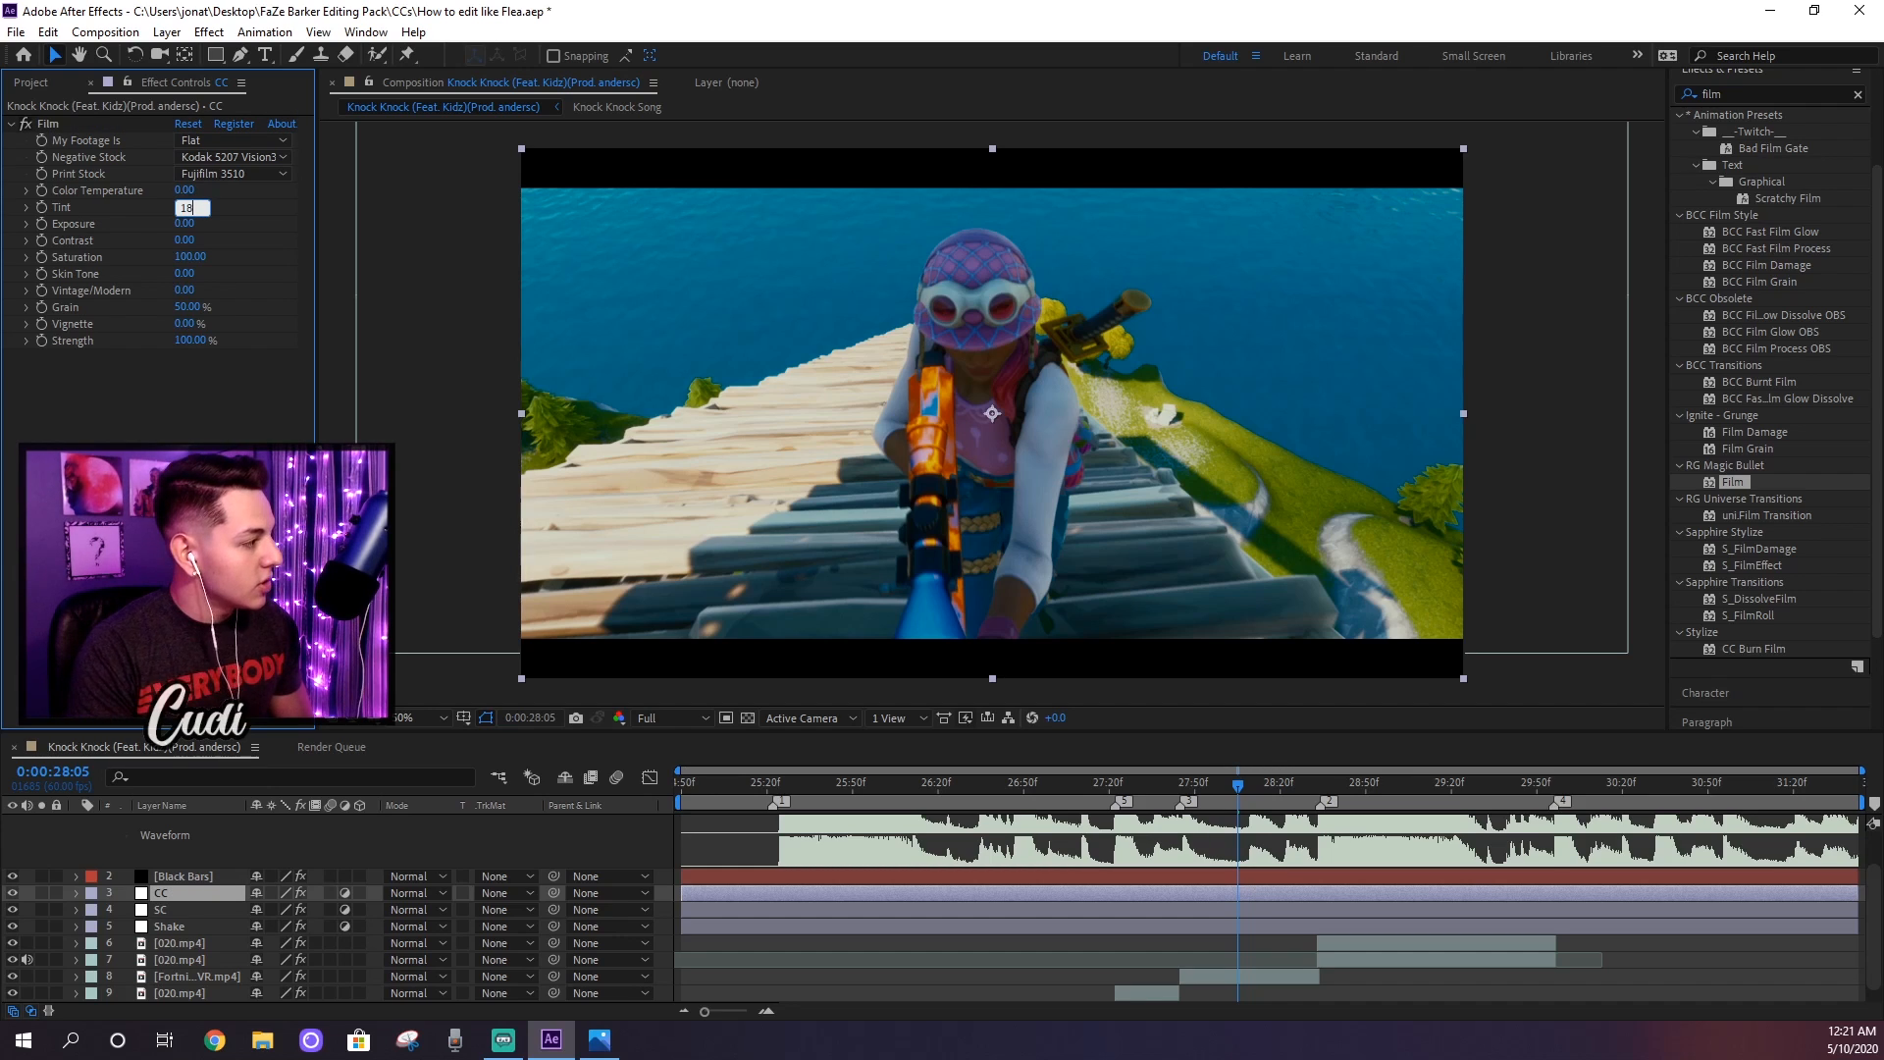
pyautogui.press('Return')
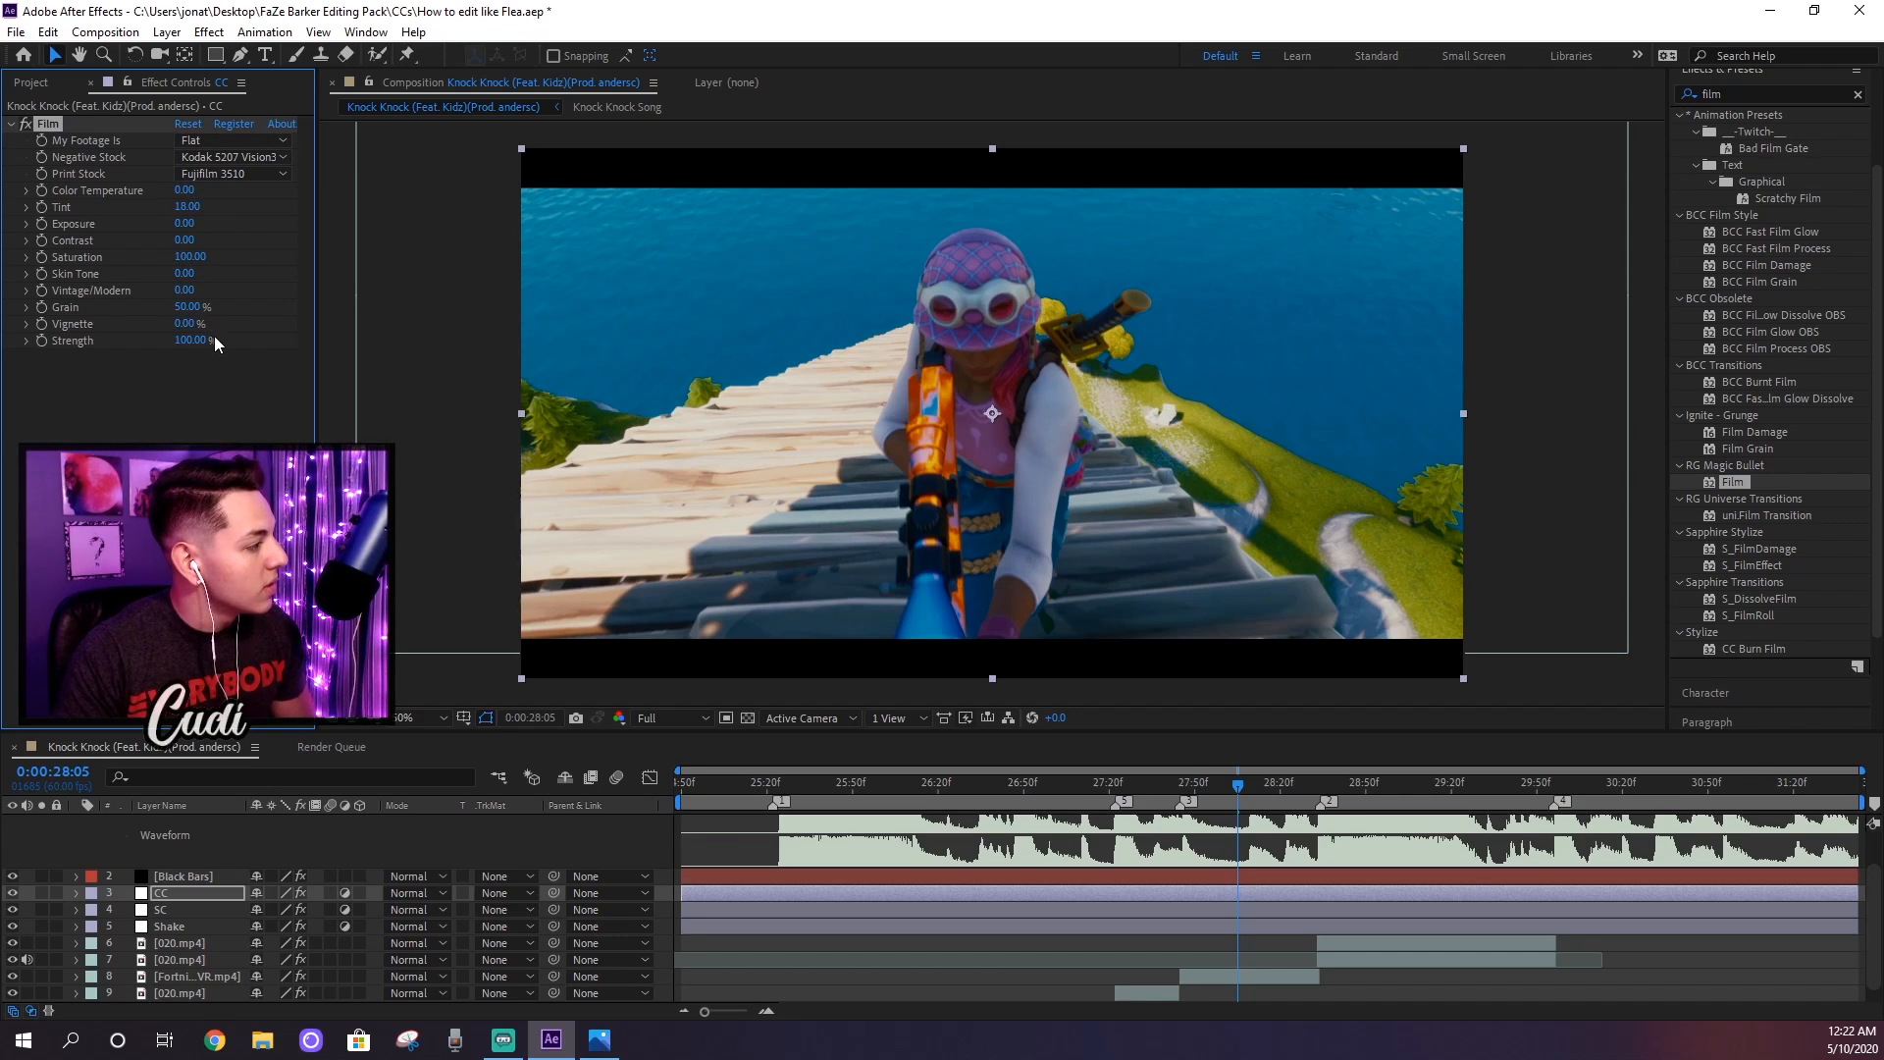
# Step: Set the Film effect's Grain to 10% and its Strength to 42%
pyautogui.click(201, 307)
pyautogui.write('10')
pyautogui.press('Return')
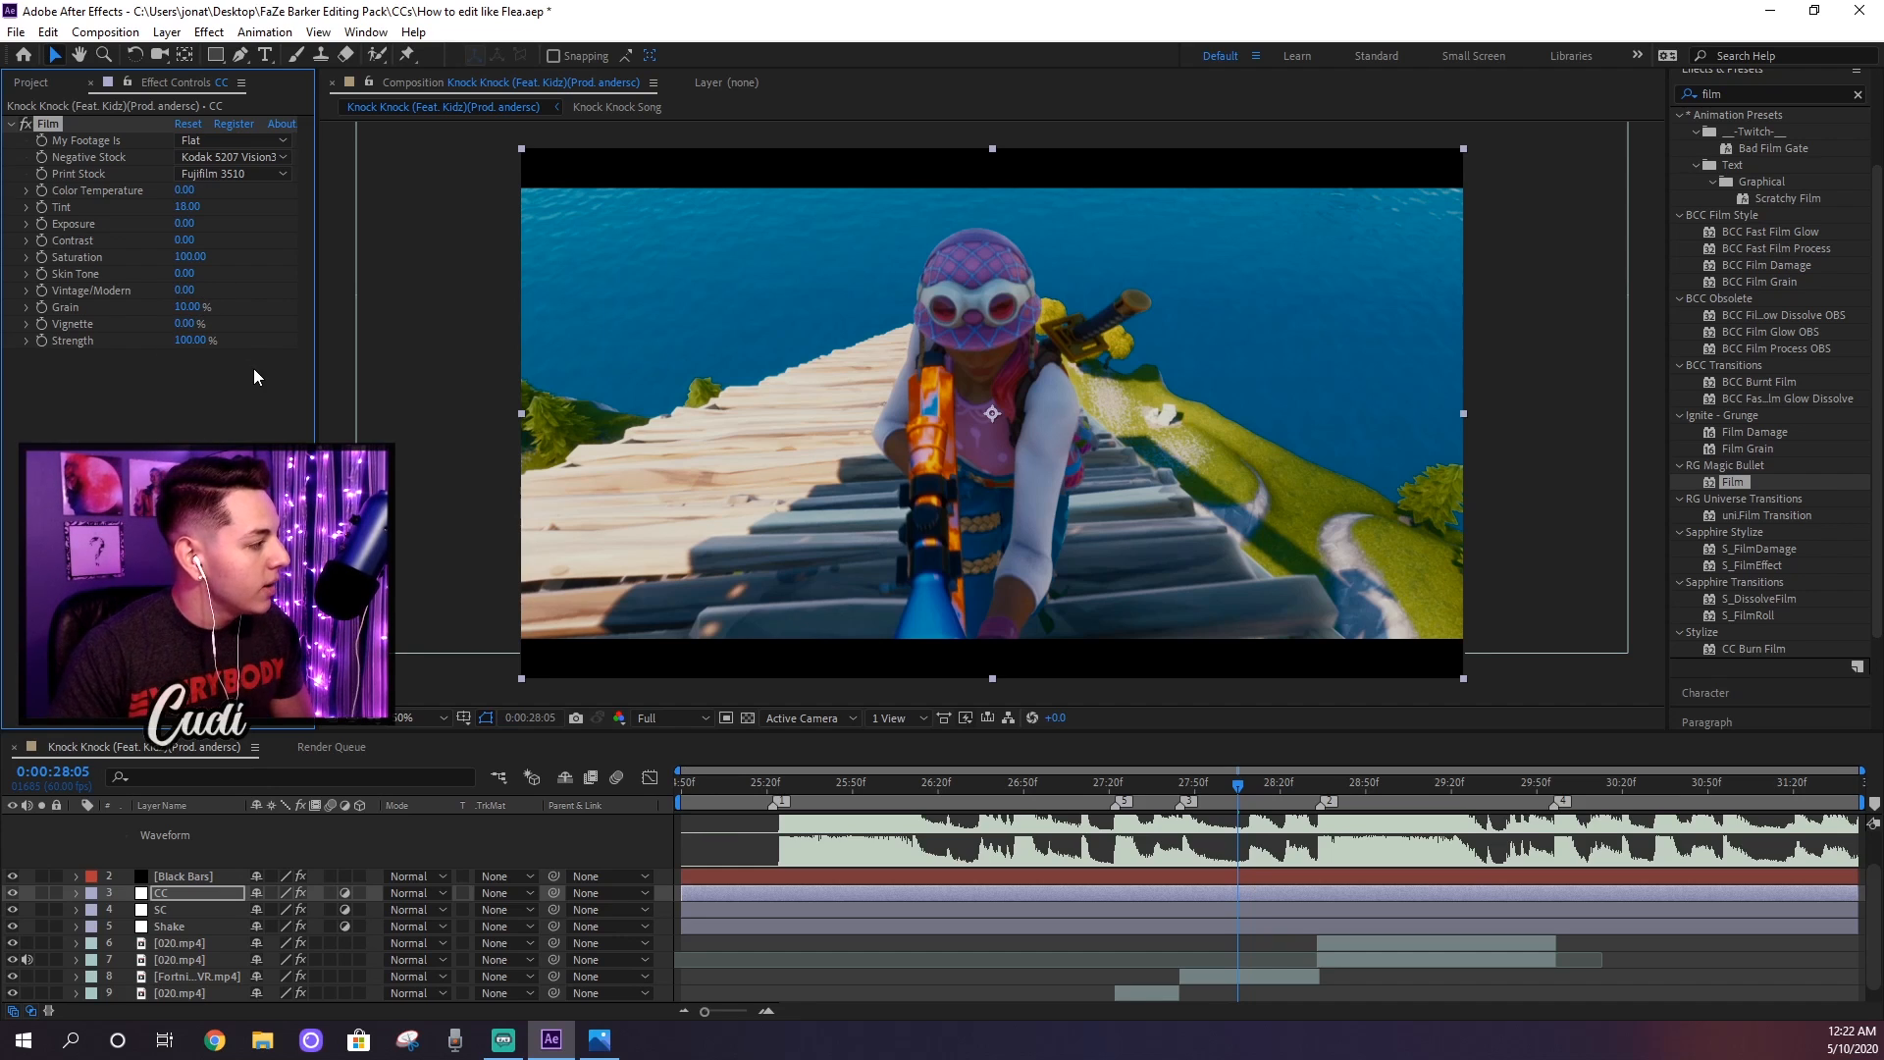
pyautogui.click(186, 340)
pyautogui.write('42')
pyautogui.press('Return')
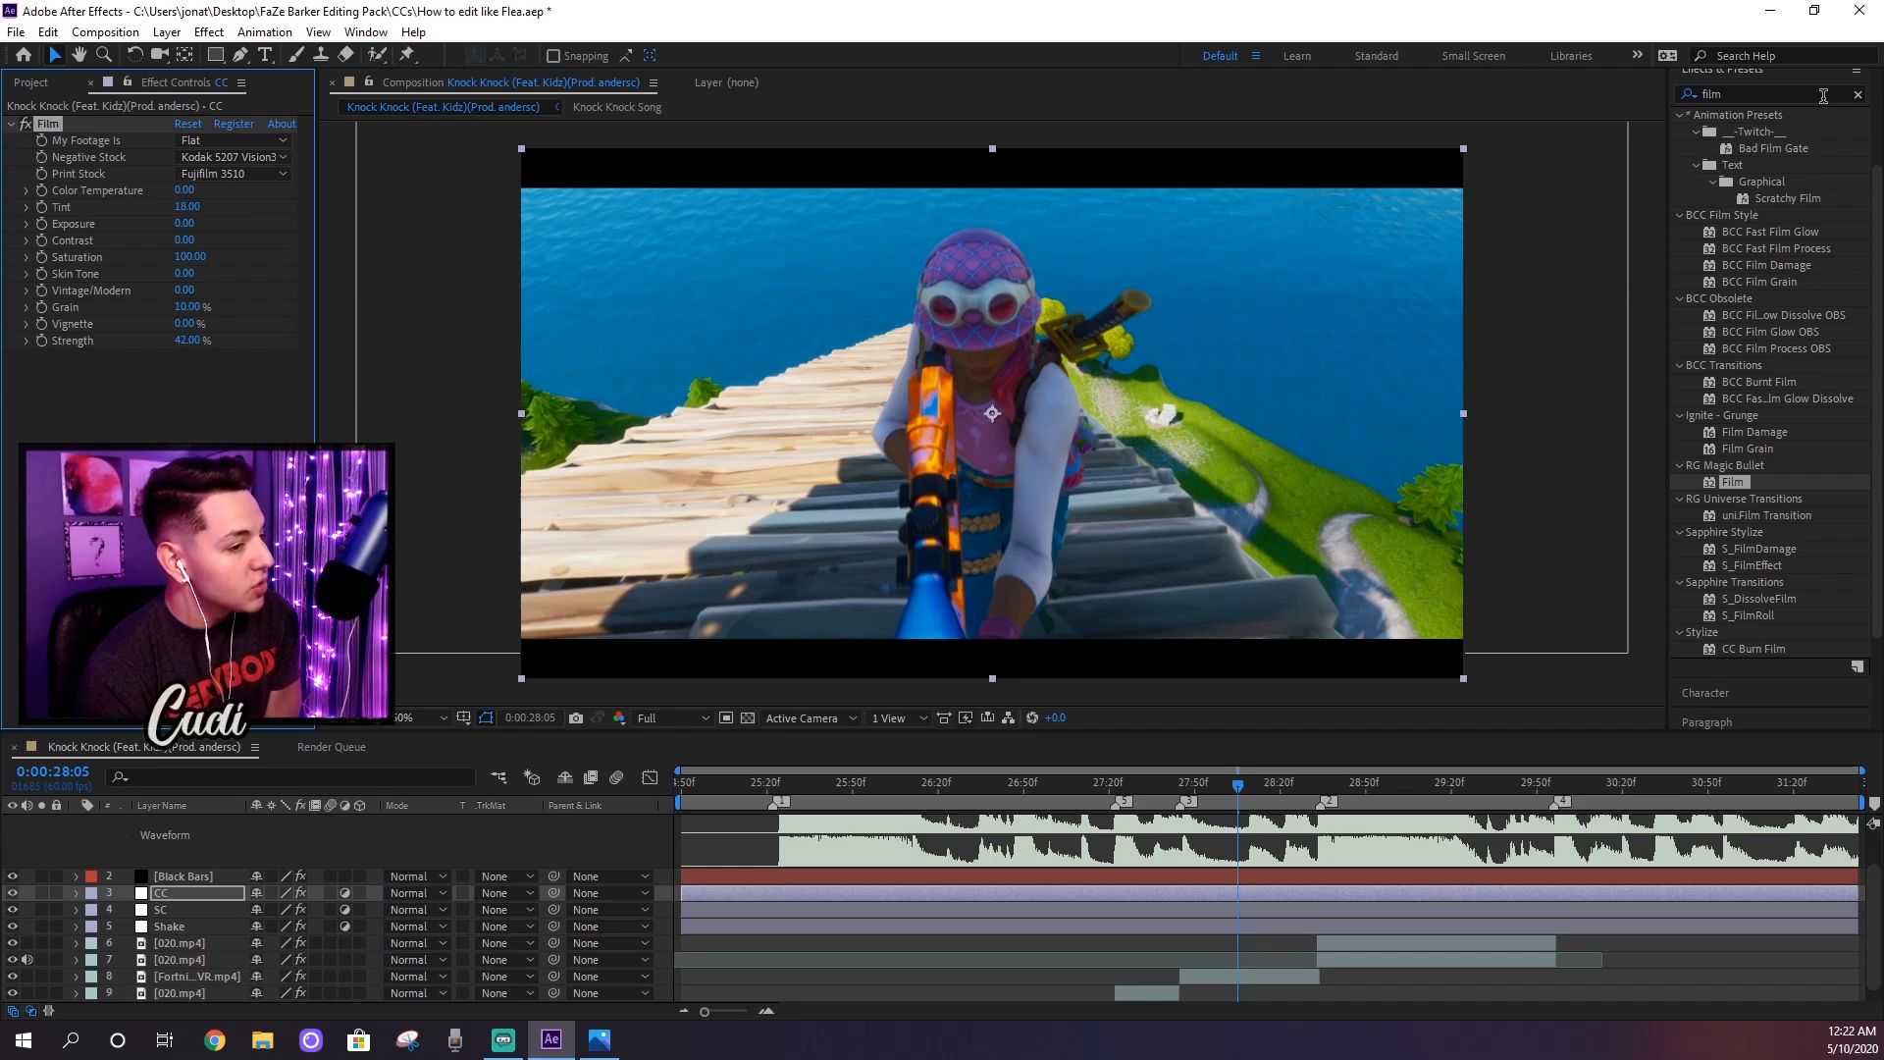
# Step: Find the Color Correction Vibrance effect and apply it to the CC layer
pyautogui.moveTo(1767, 78); pyautogui.dragTo(1619, 82)
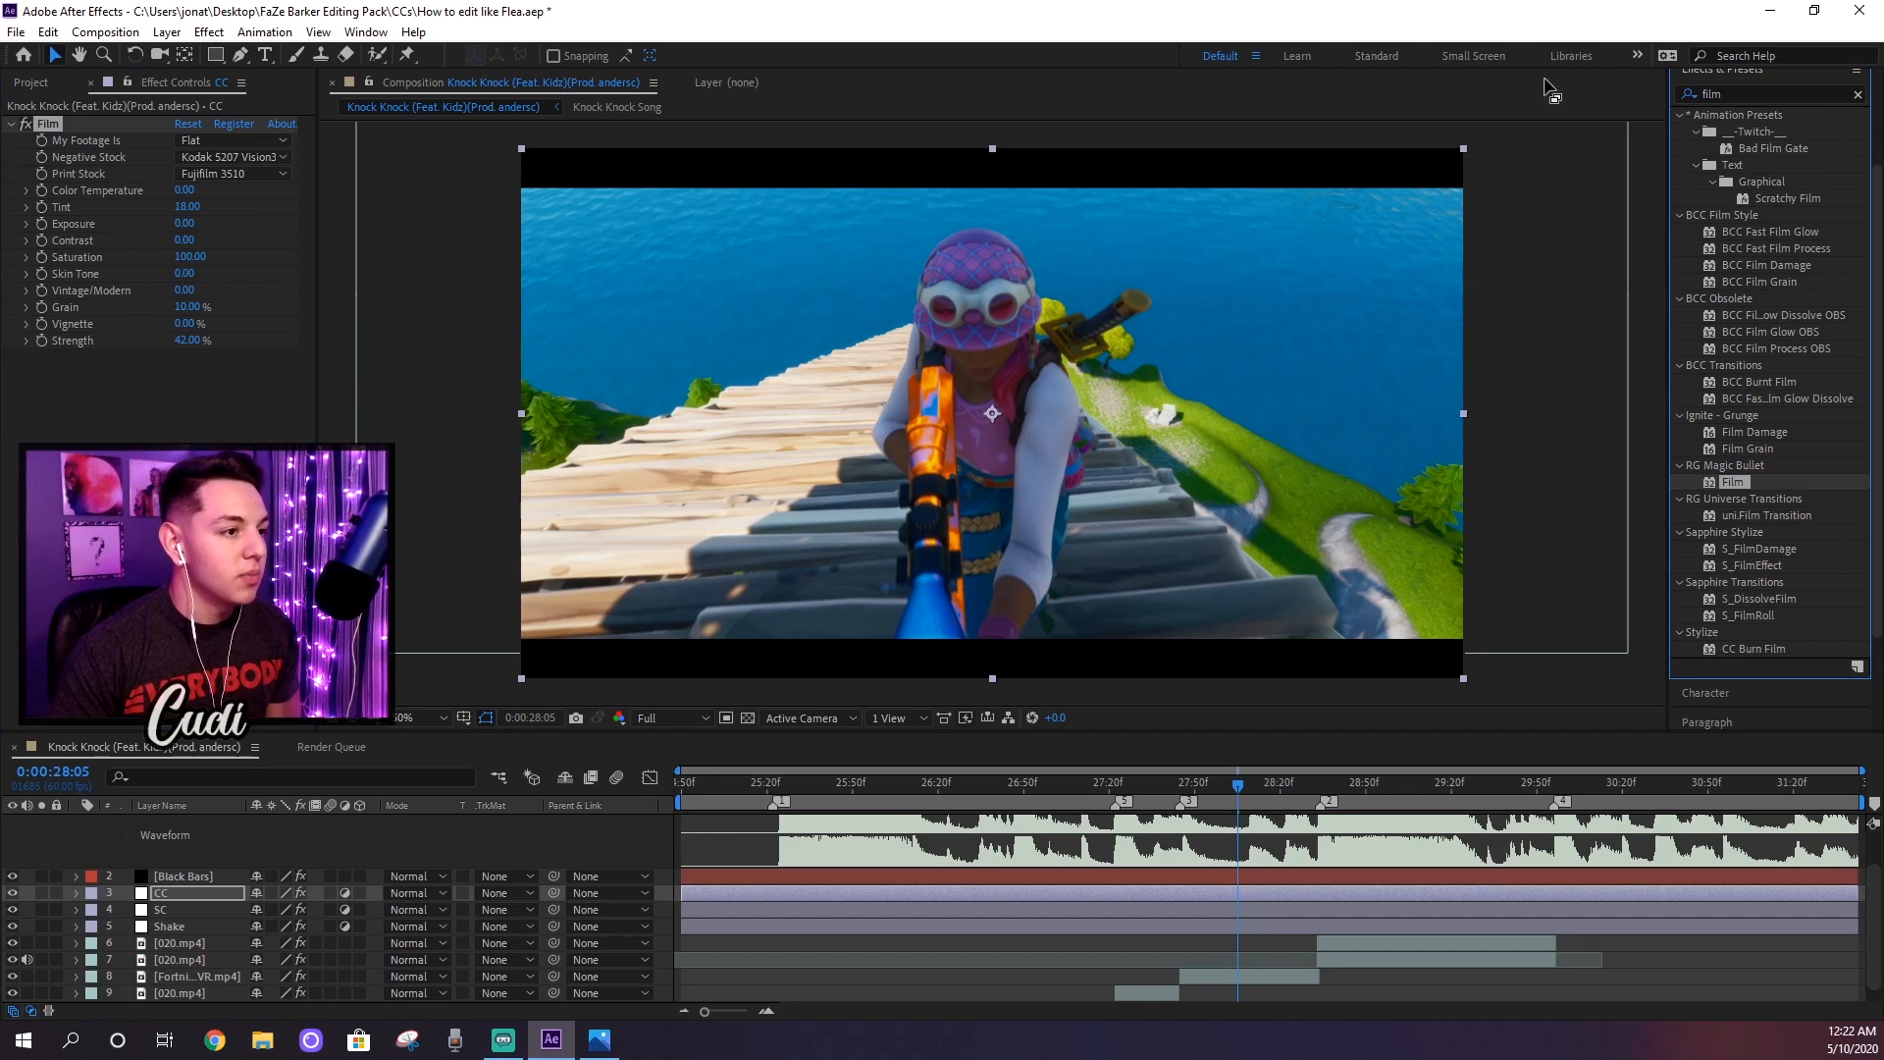
pyautogui.hotkey('ctrl', 'f')
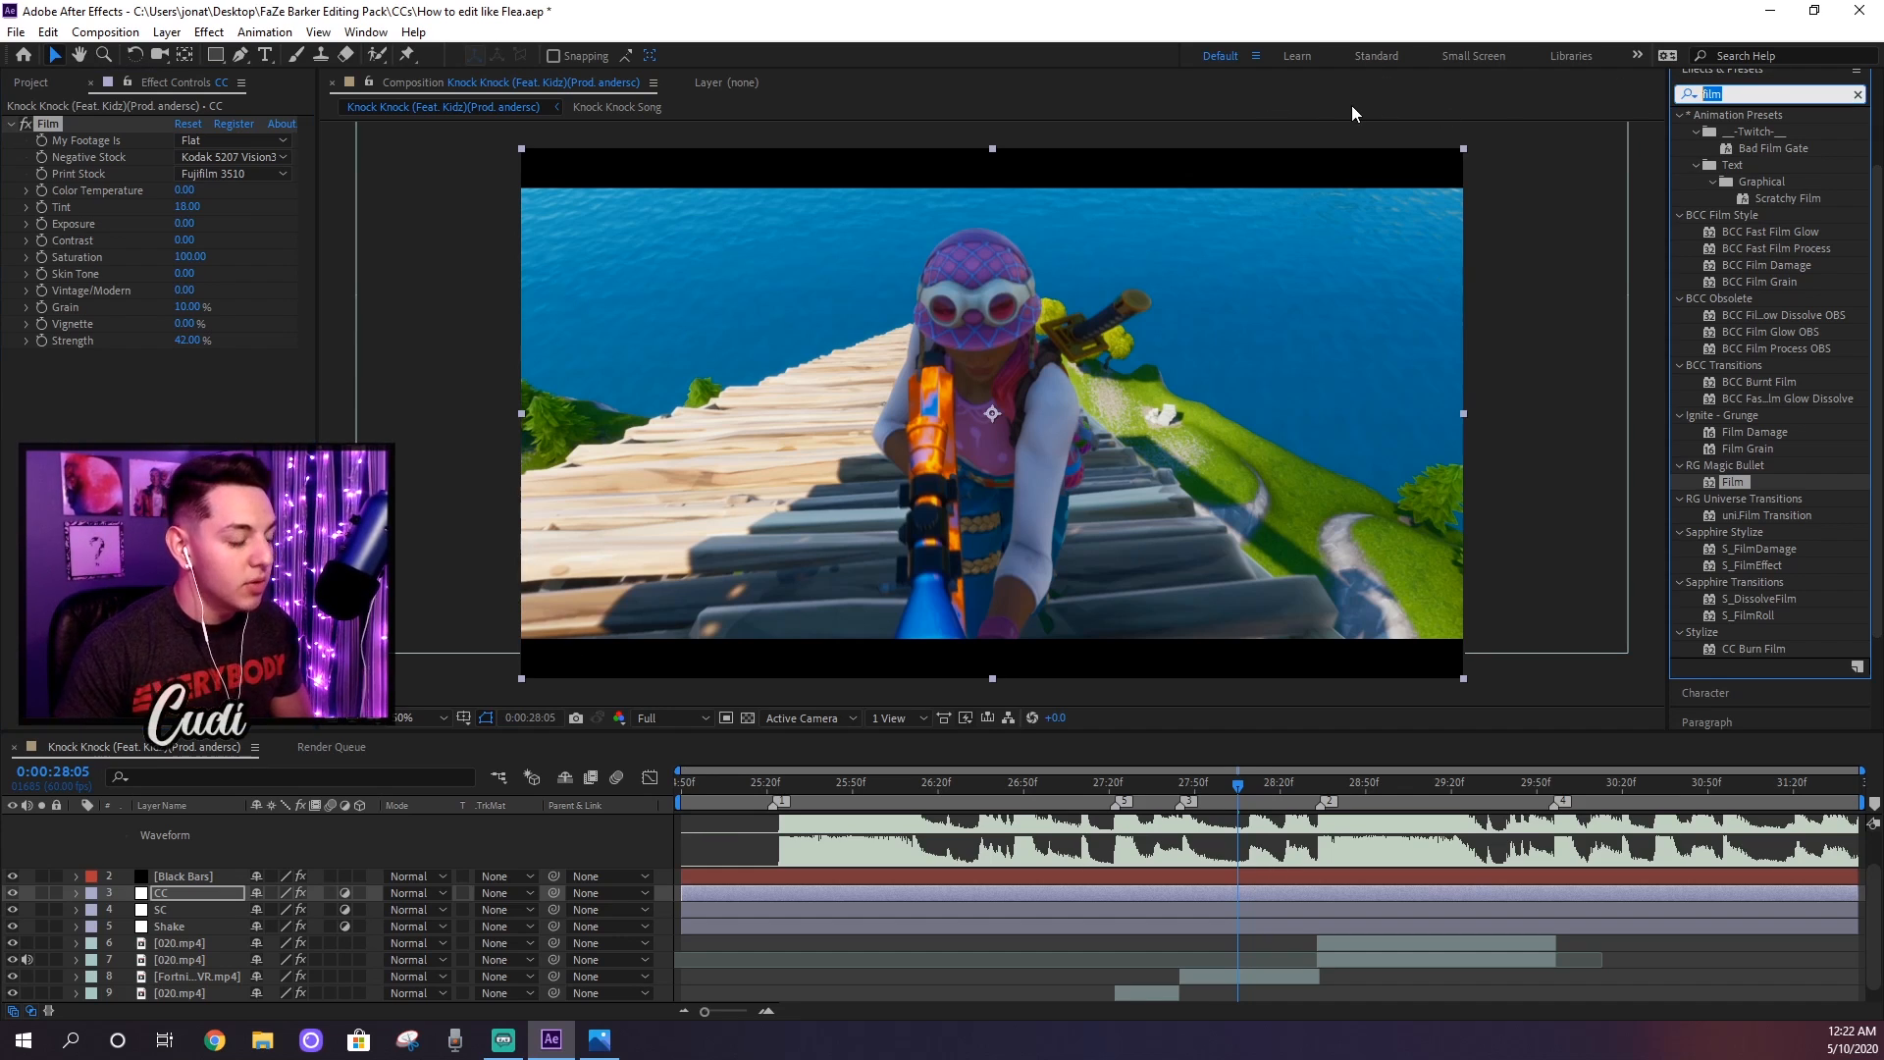
pyautogui.write('vibrance')
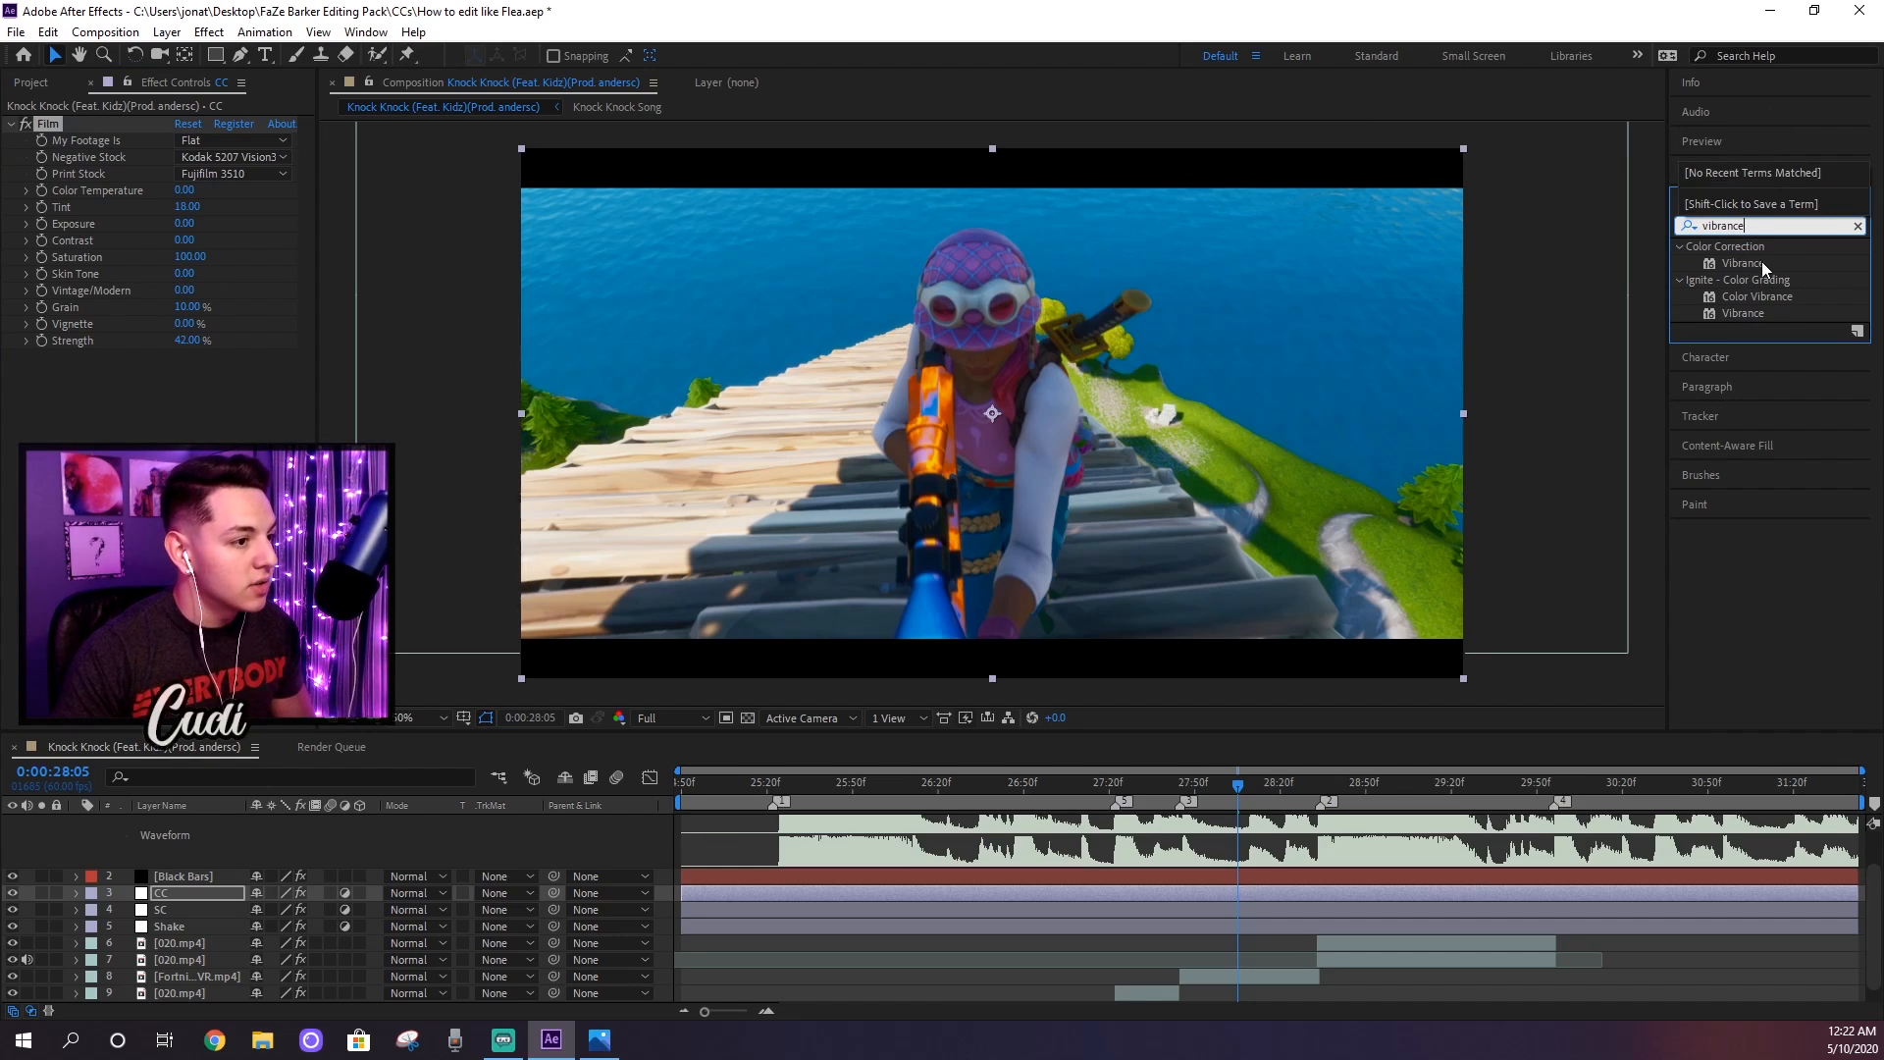
pyautogui.moveTo(1746, 261); pyautogui.dragTo(187, 394)
pyautogui.click(147, 451)
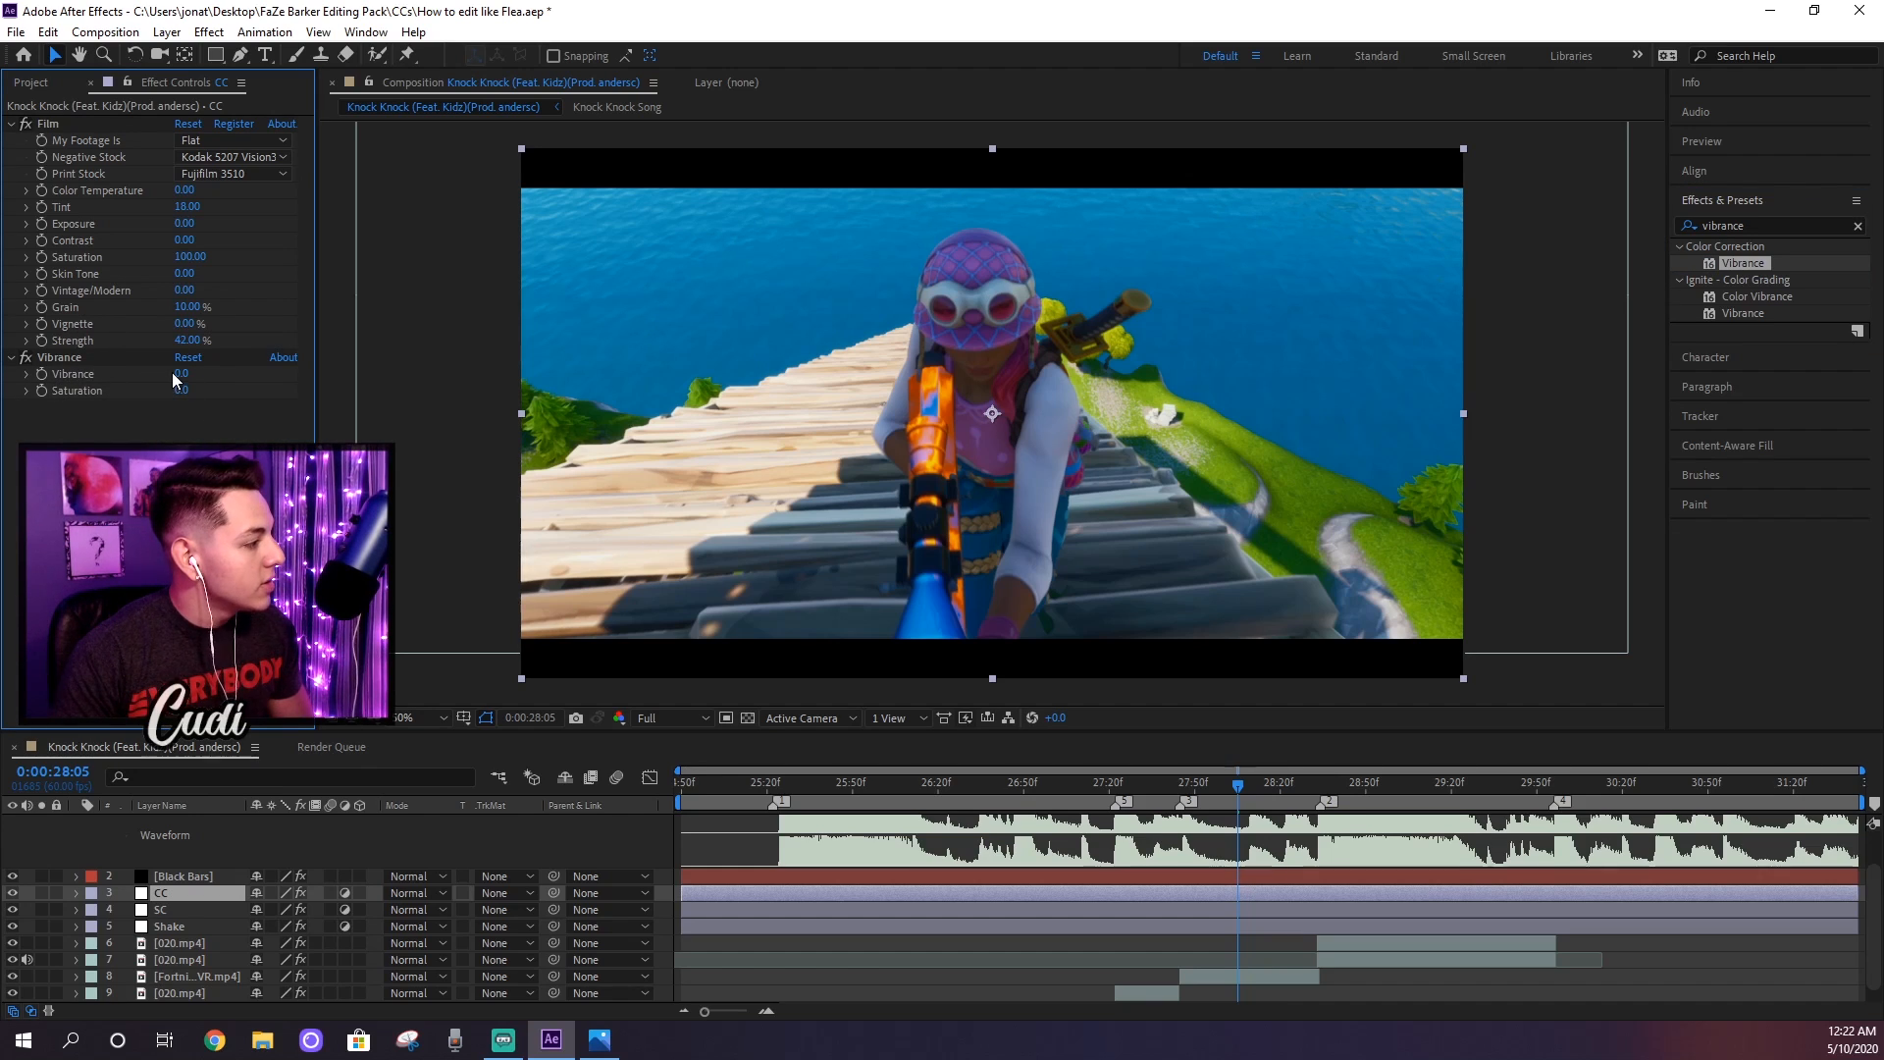
# Step: Set the Vibrance effect's Vibrance to 38 and Saturation to 10, and collapse the Vibrance and Film settings
pyautogui.moveTo(176, 373); pyautogui.dragTo(192, 373)
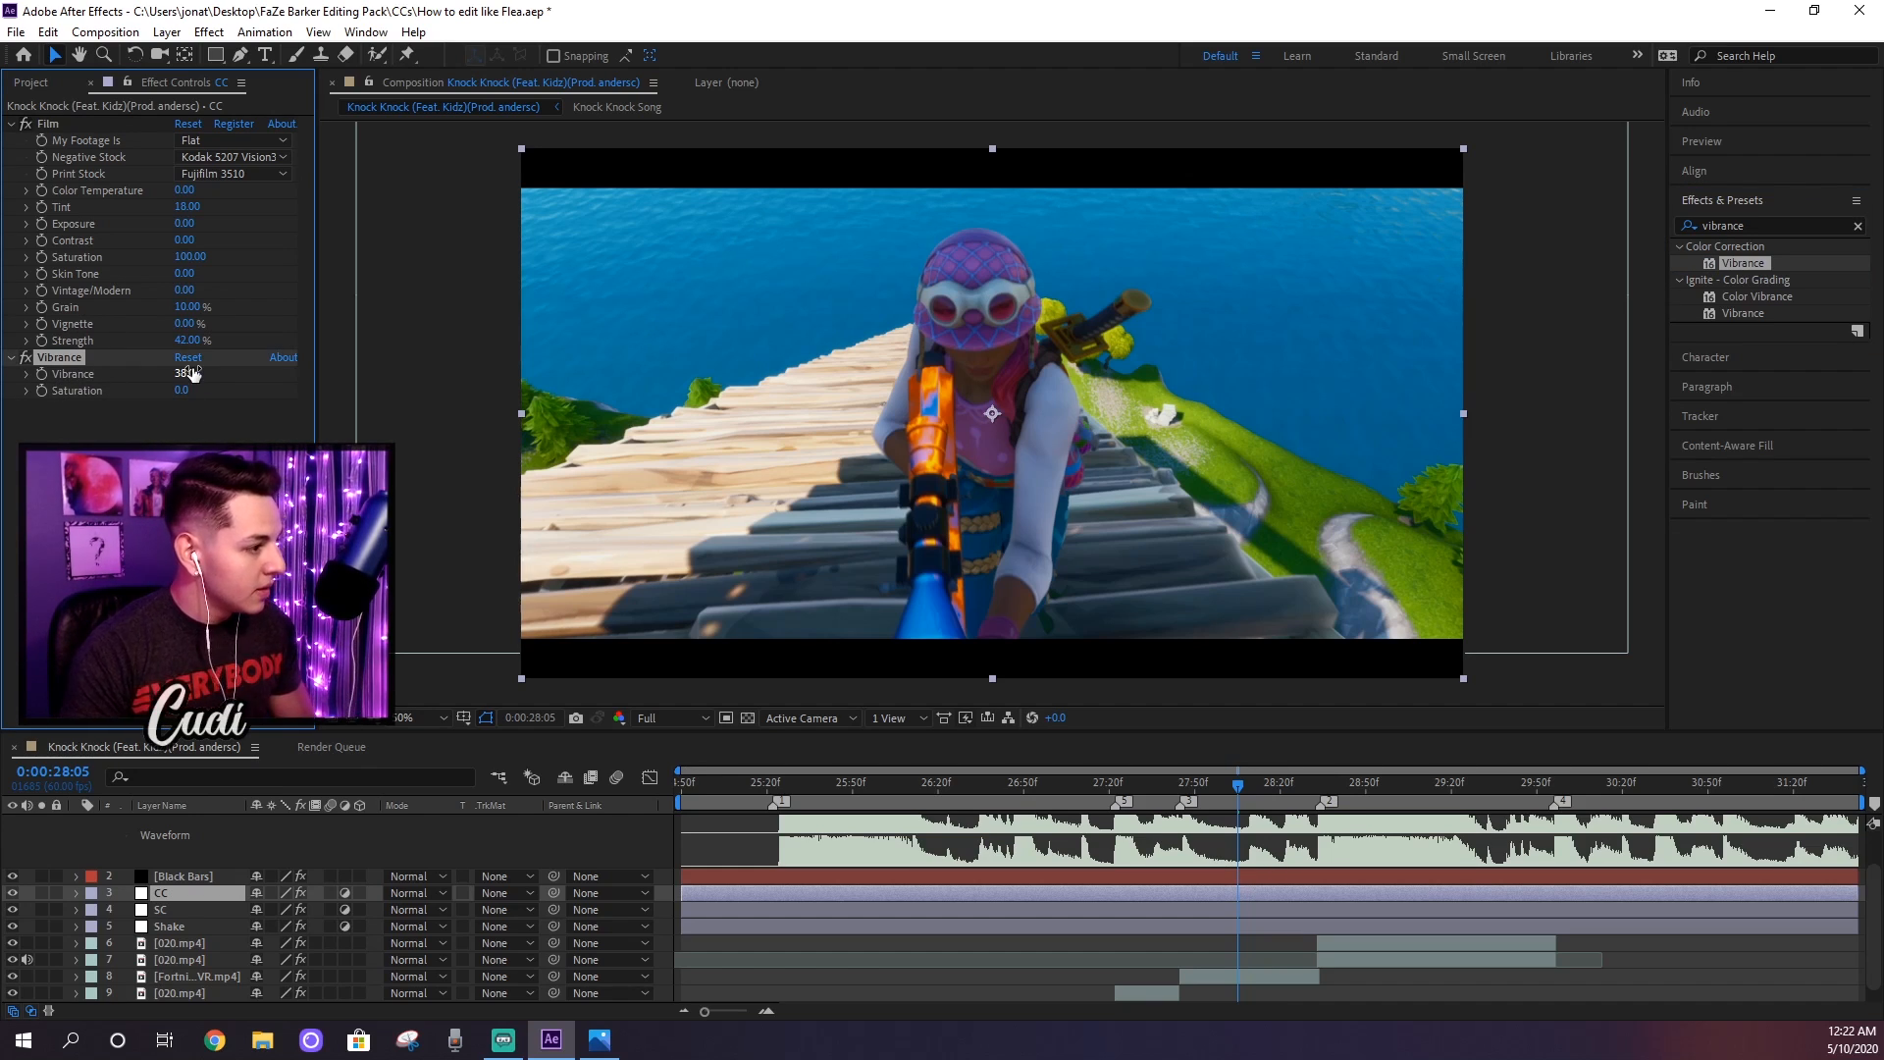
pyautogui.click(178, 391)
pyautogui.write('10')
pyautogui.press('Return')
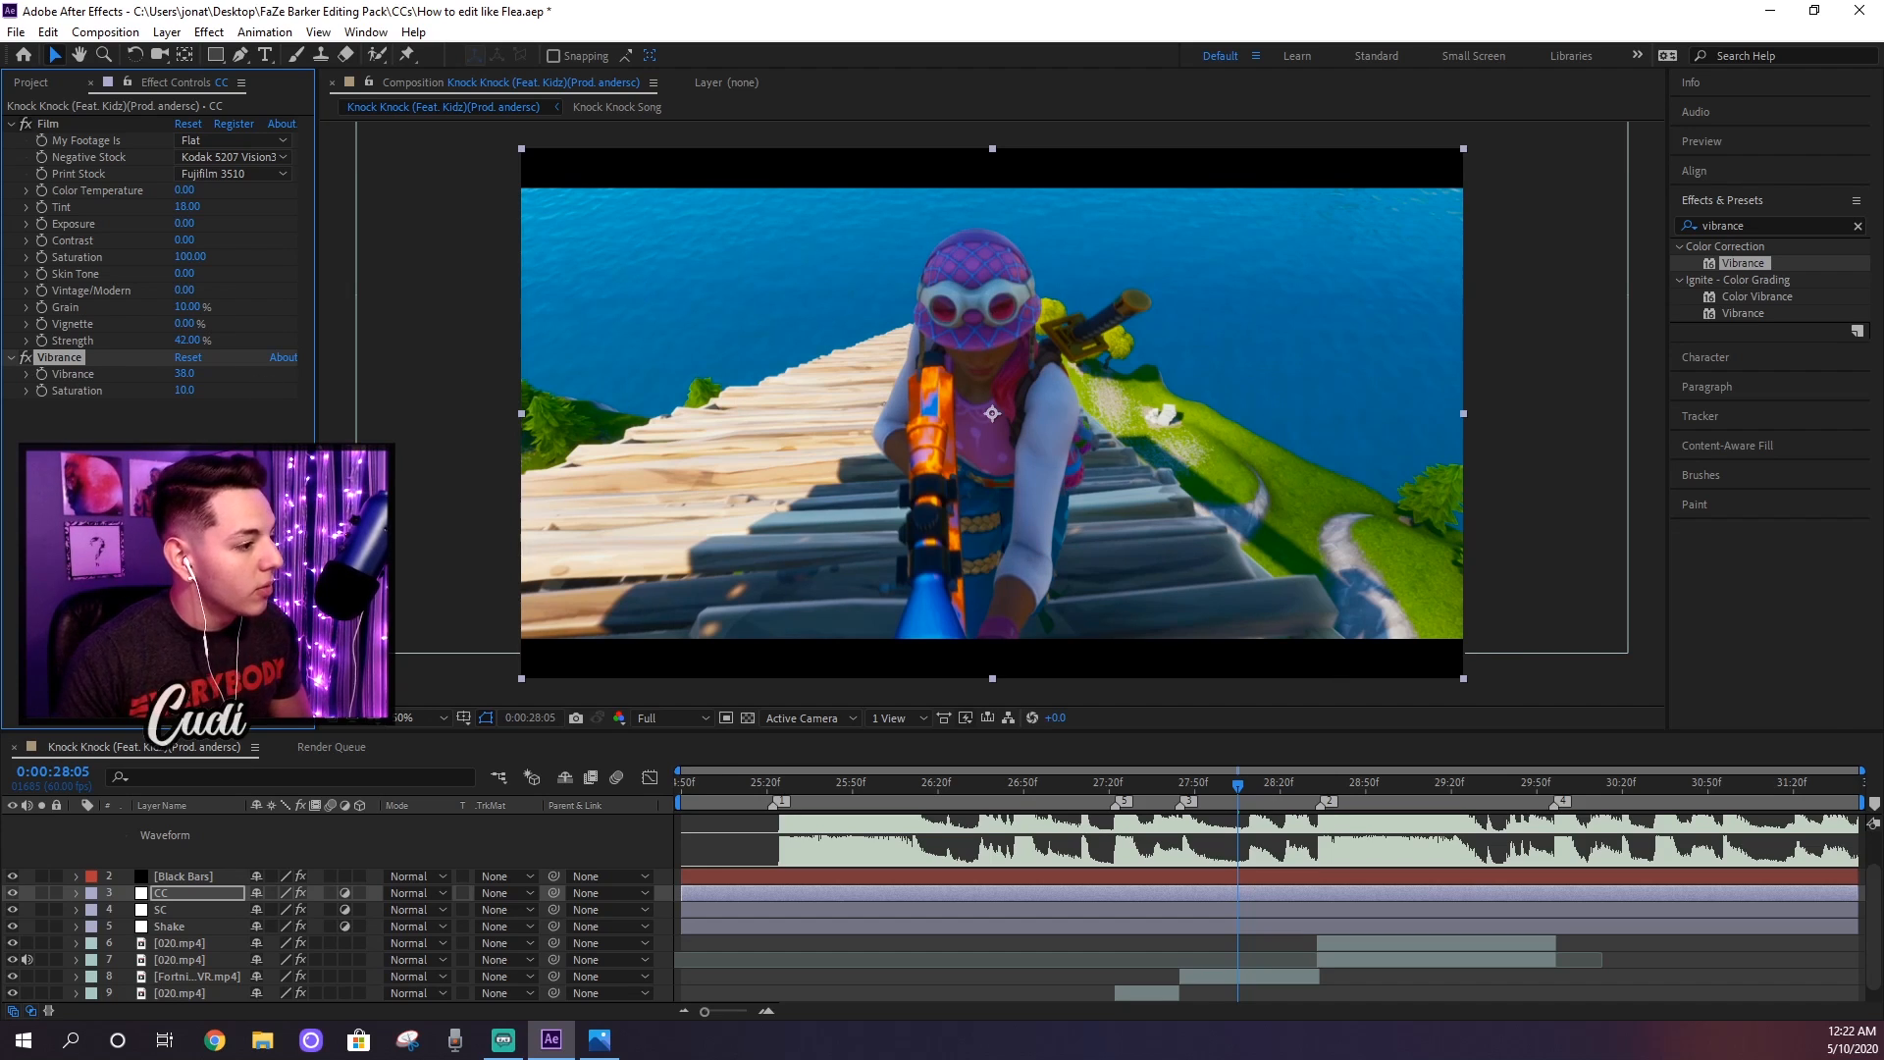
pyautogui.click(11, 357)
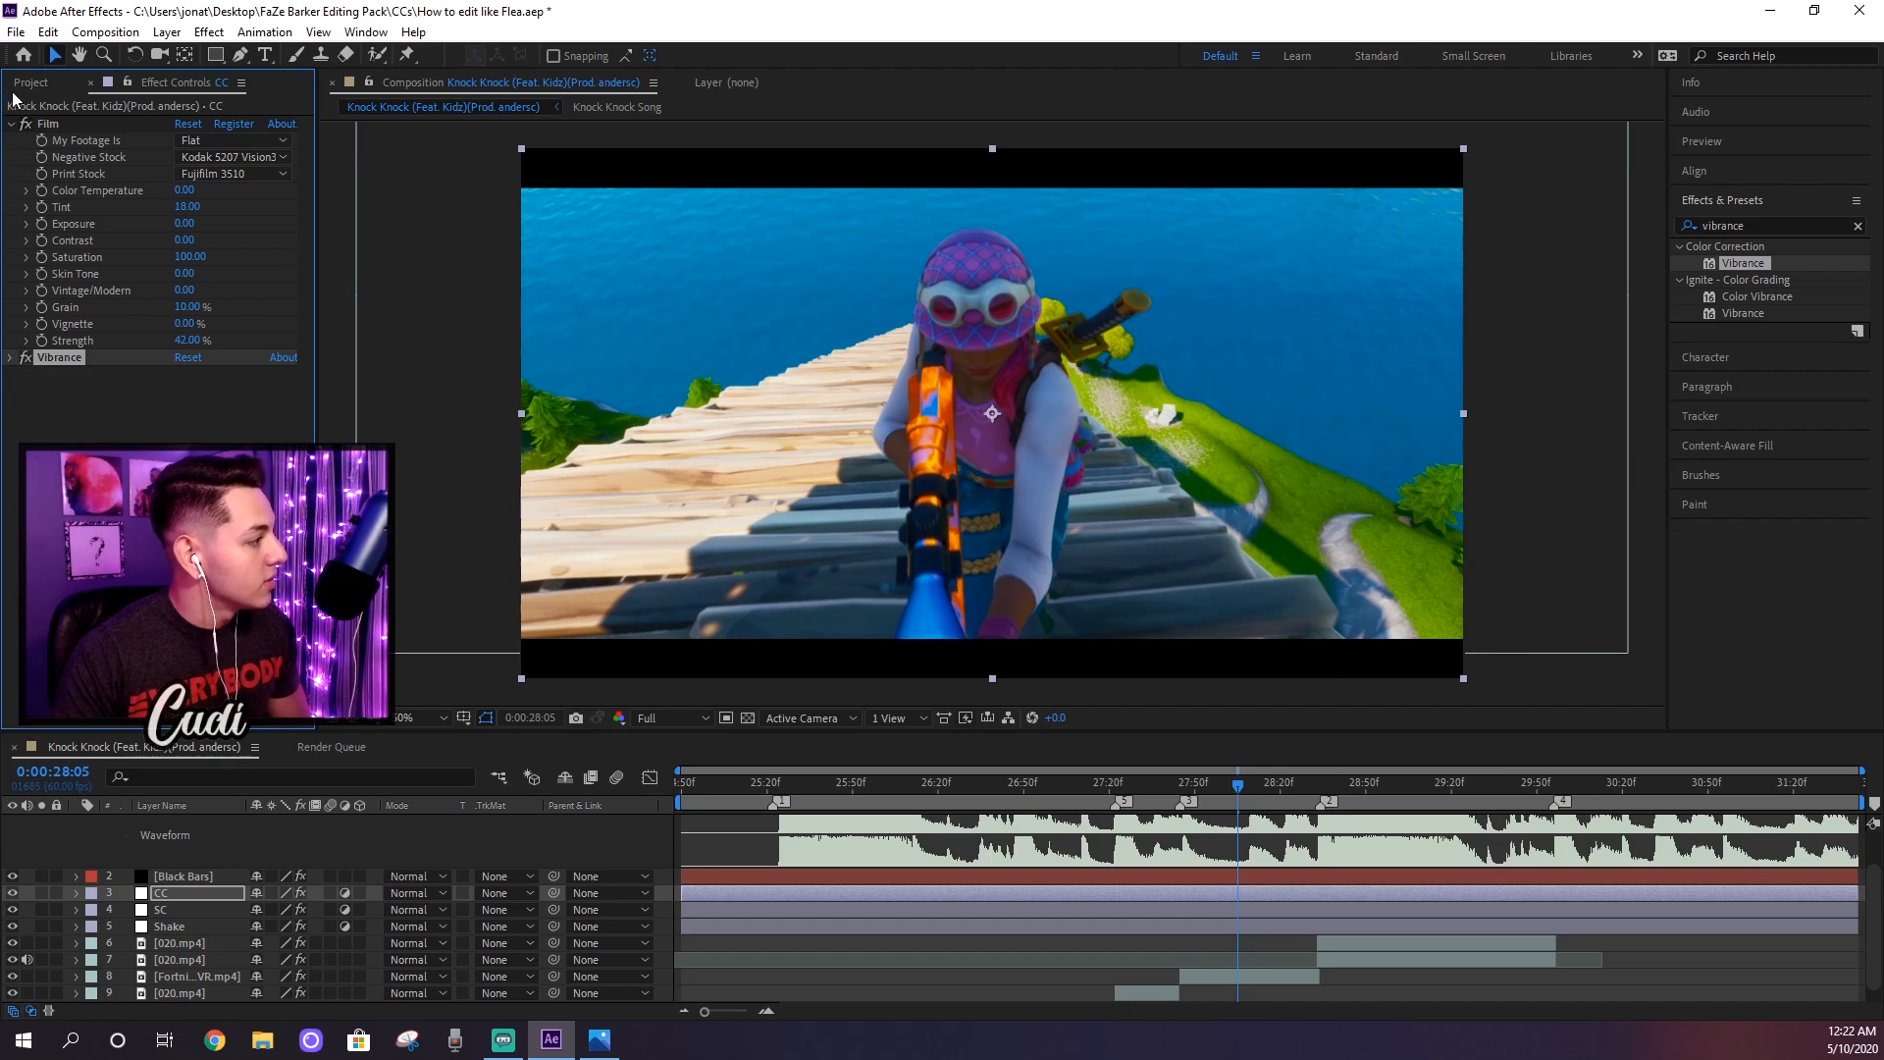
pyautogui.click(11, 124)
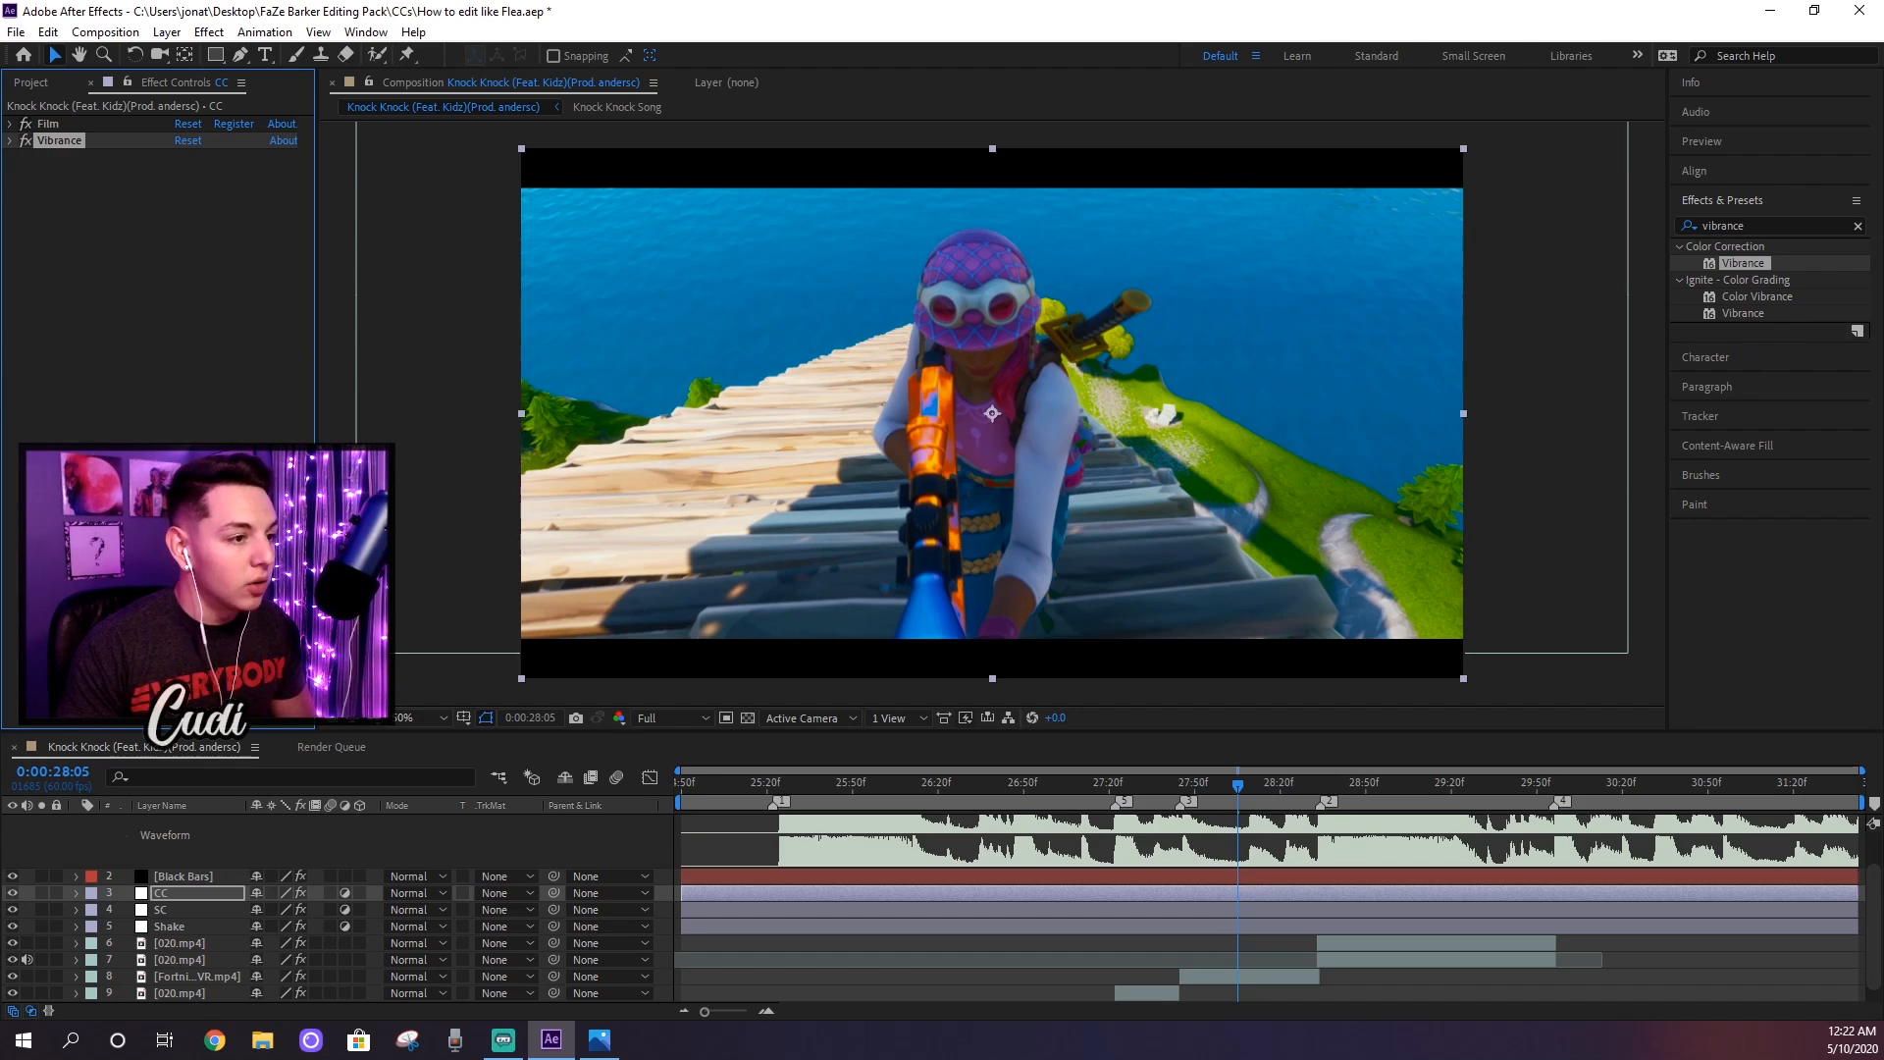
# Step: Find the Ignite Lights & Flares Glow effect and apply it to the CC layer
pyautogui.click(1787, 228)
pyautogui.write('glow')
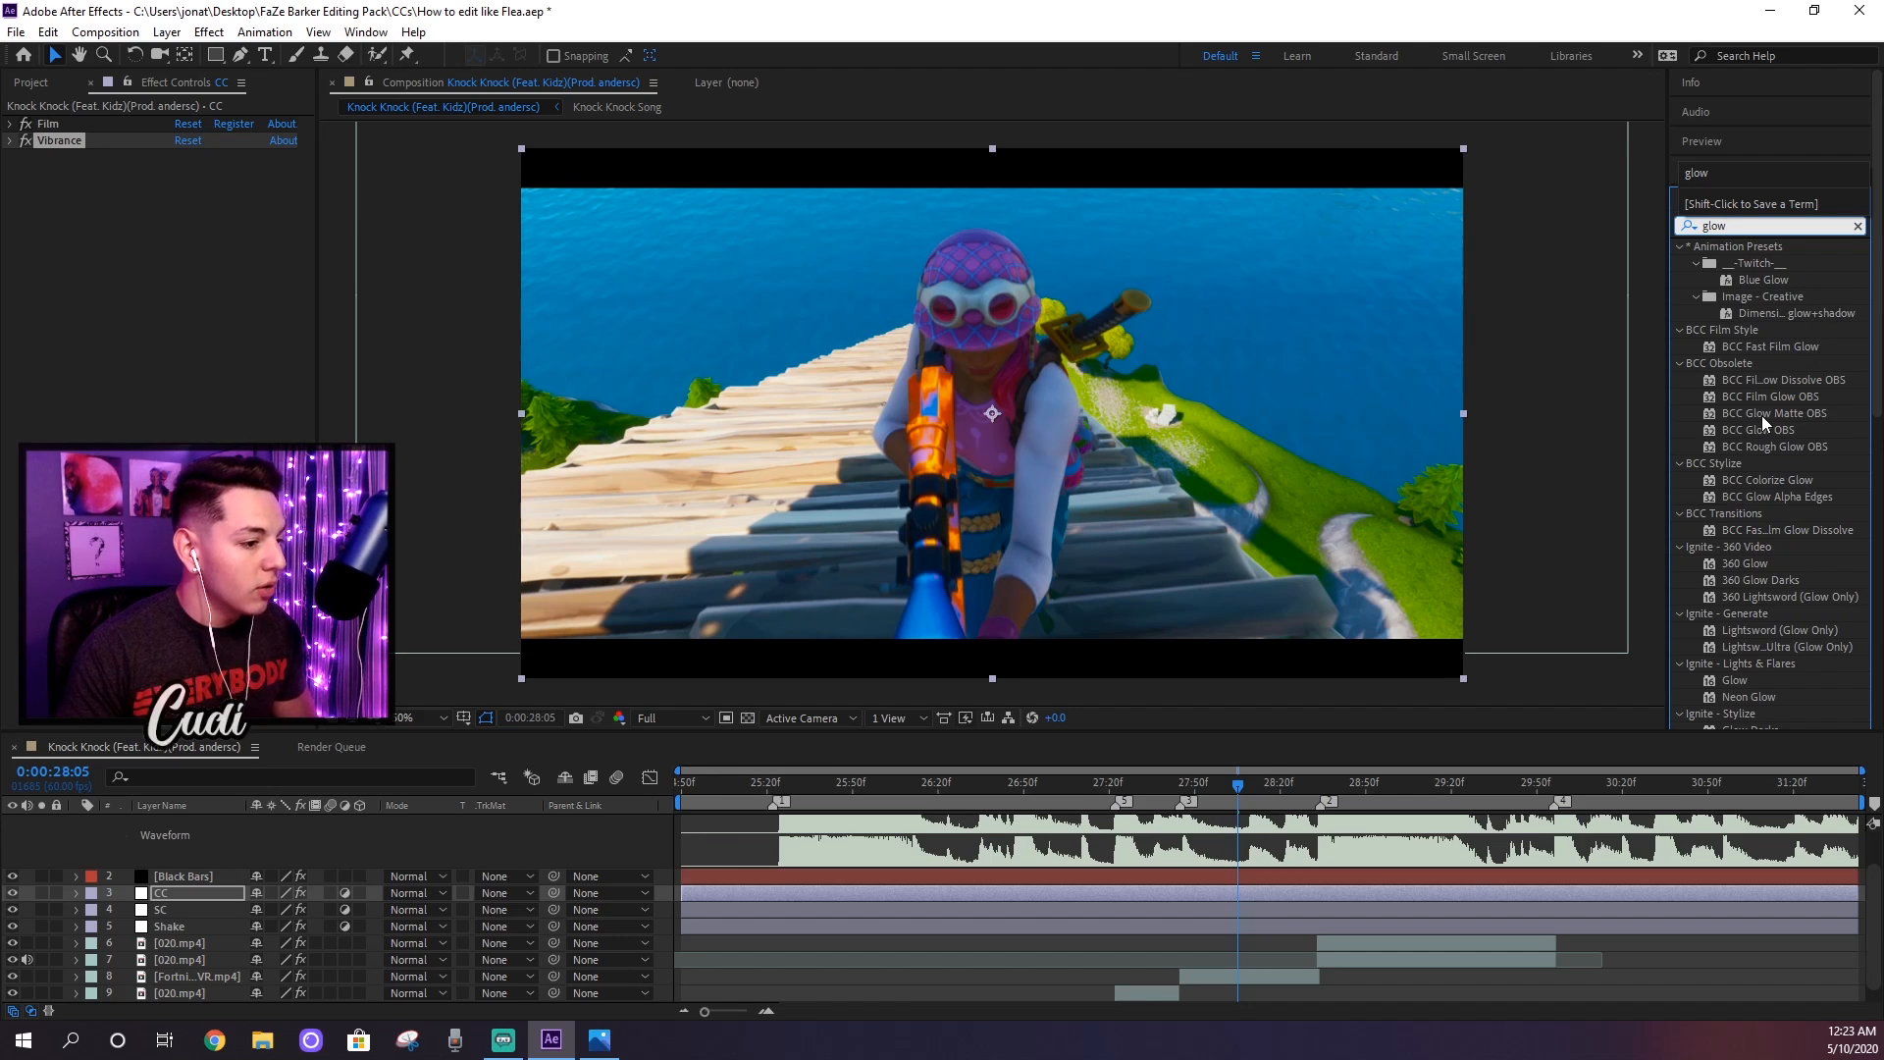
pyautogui.scroll(-2, 1763, 415)
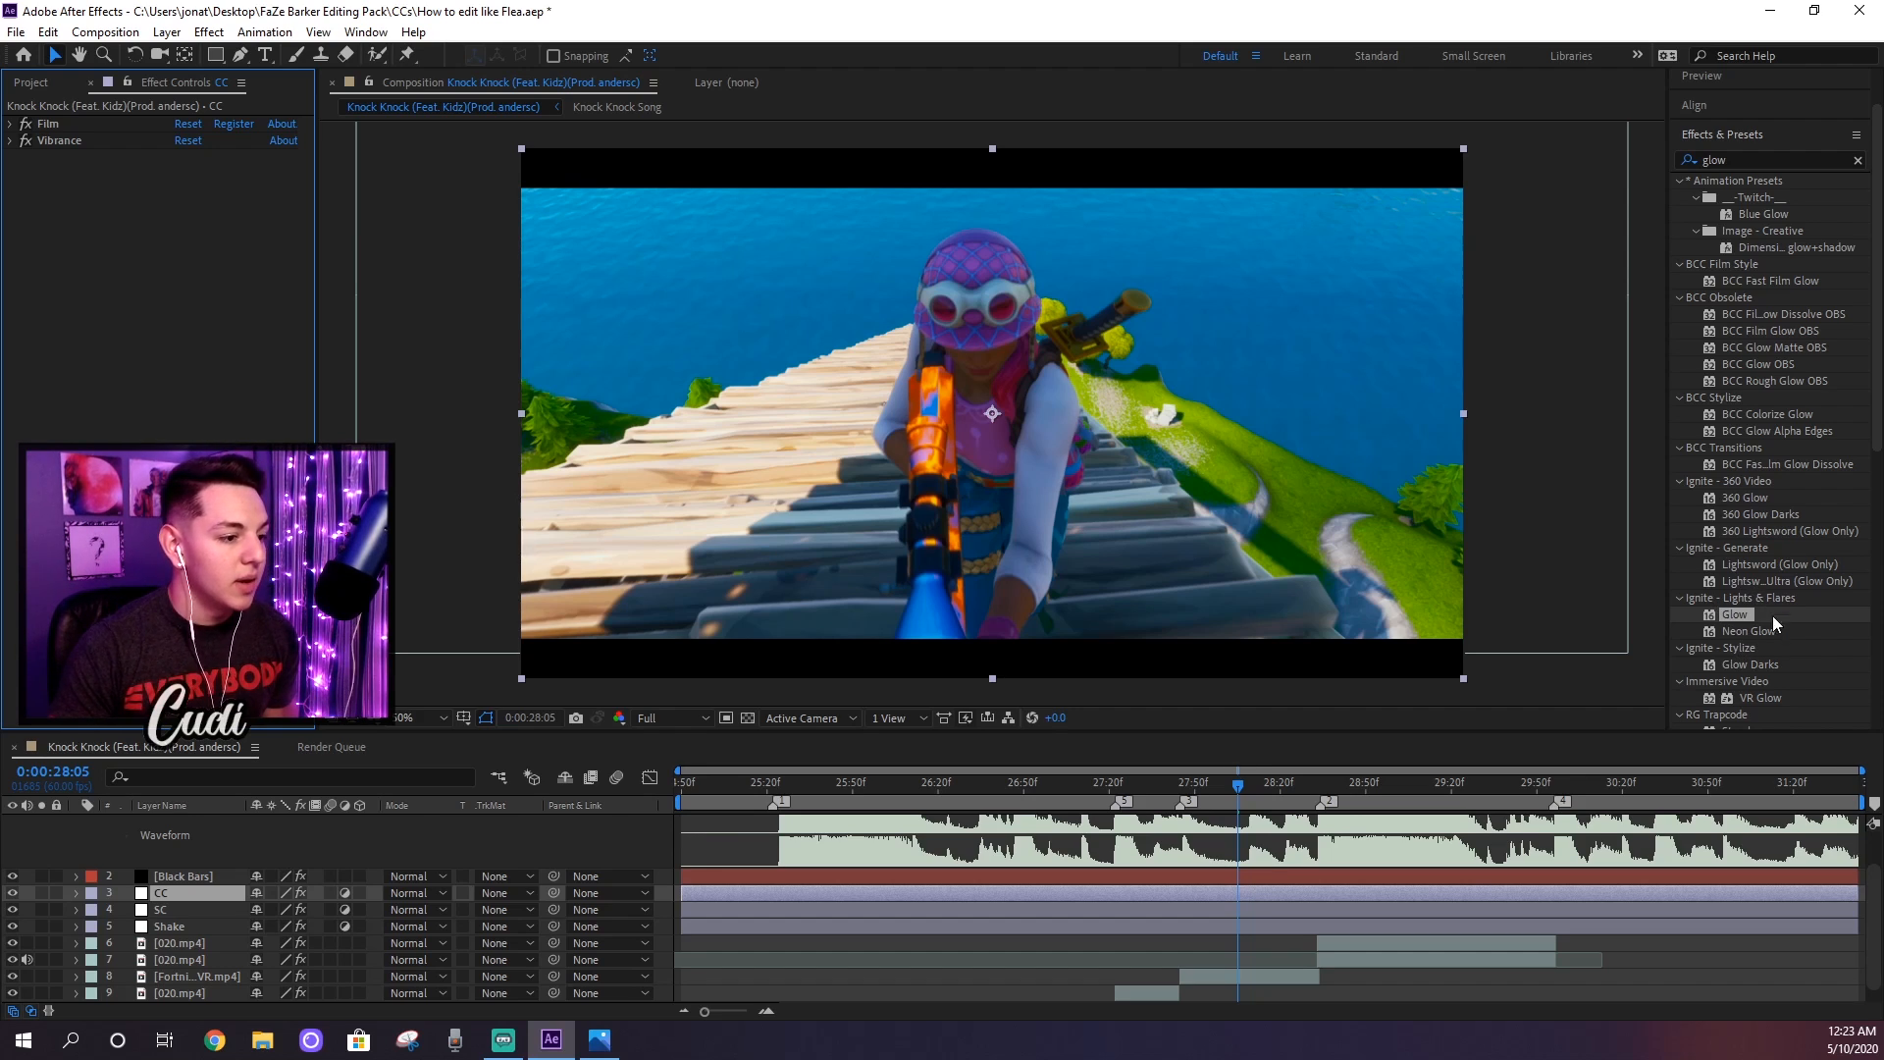
pyautogui.moveTo(1741, 616); pyautogui.dragTo(191, 268)
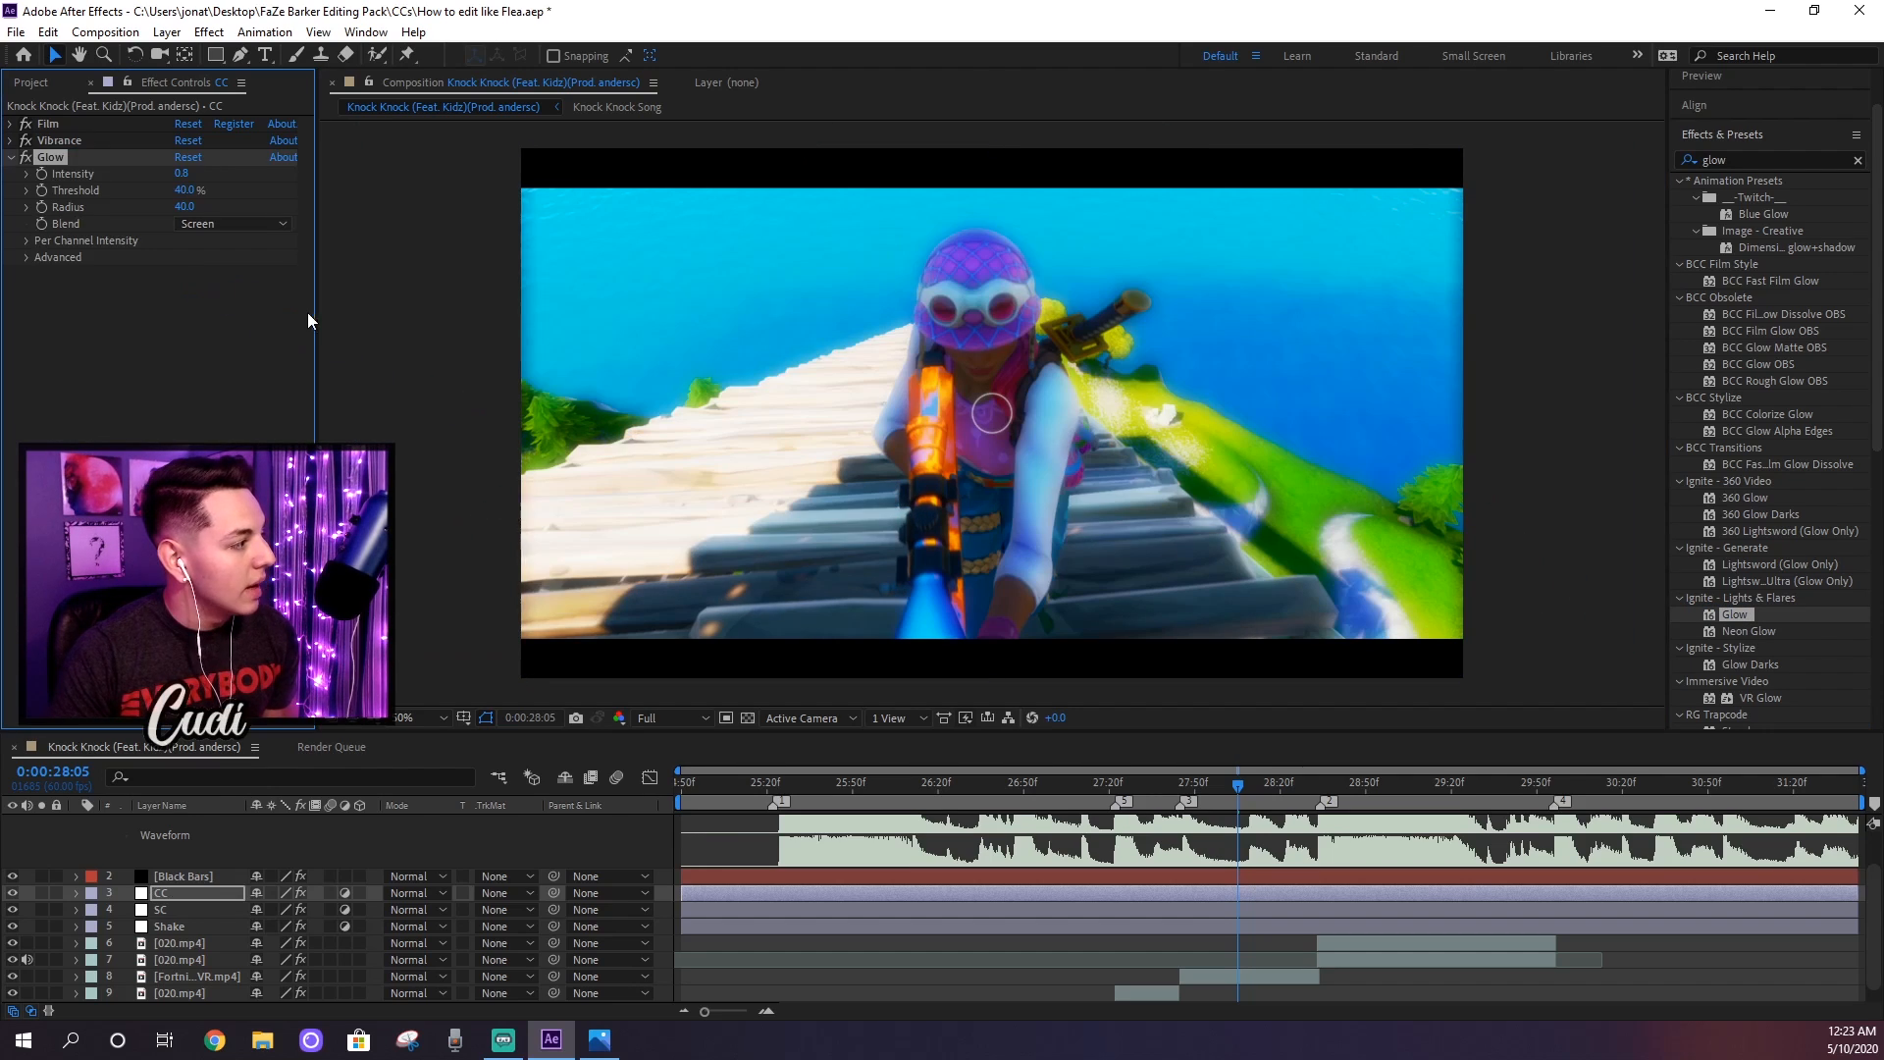
# Step: Set the Glow effect's Intensity to 0.9, Threshold to 54% and Radius to 104
pyautogui.click(185, 173)
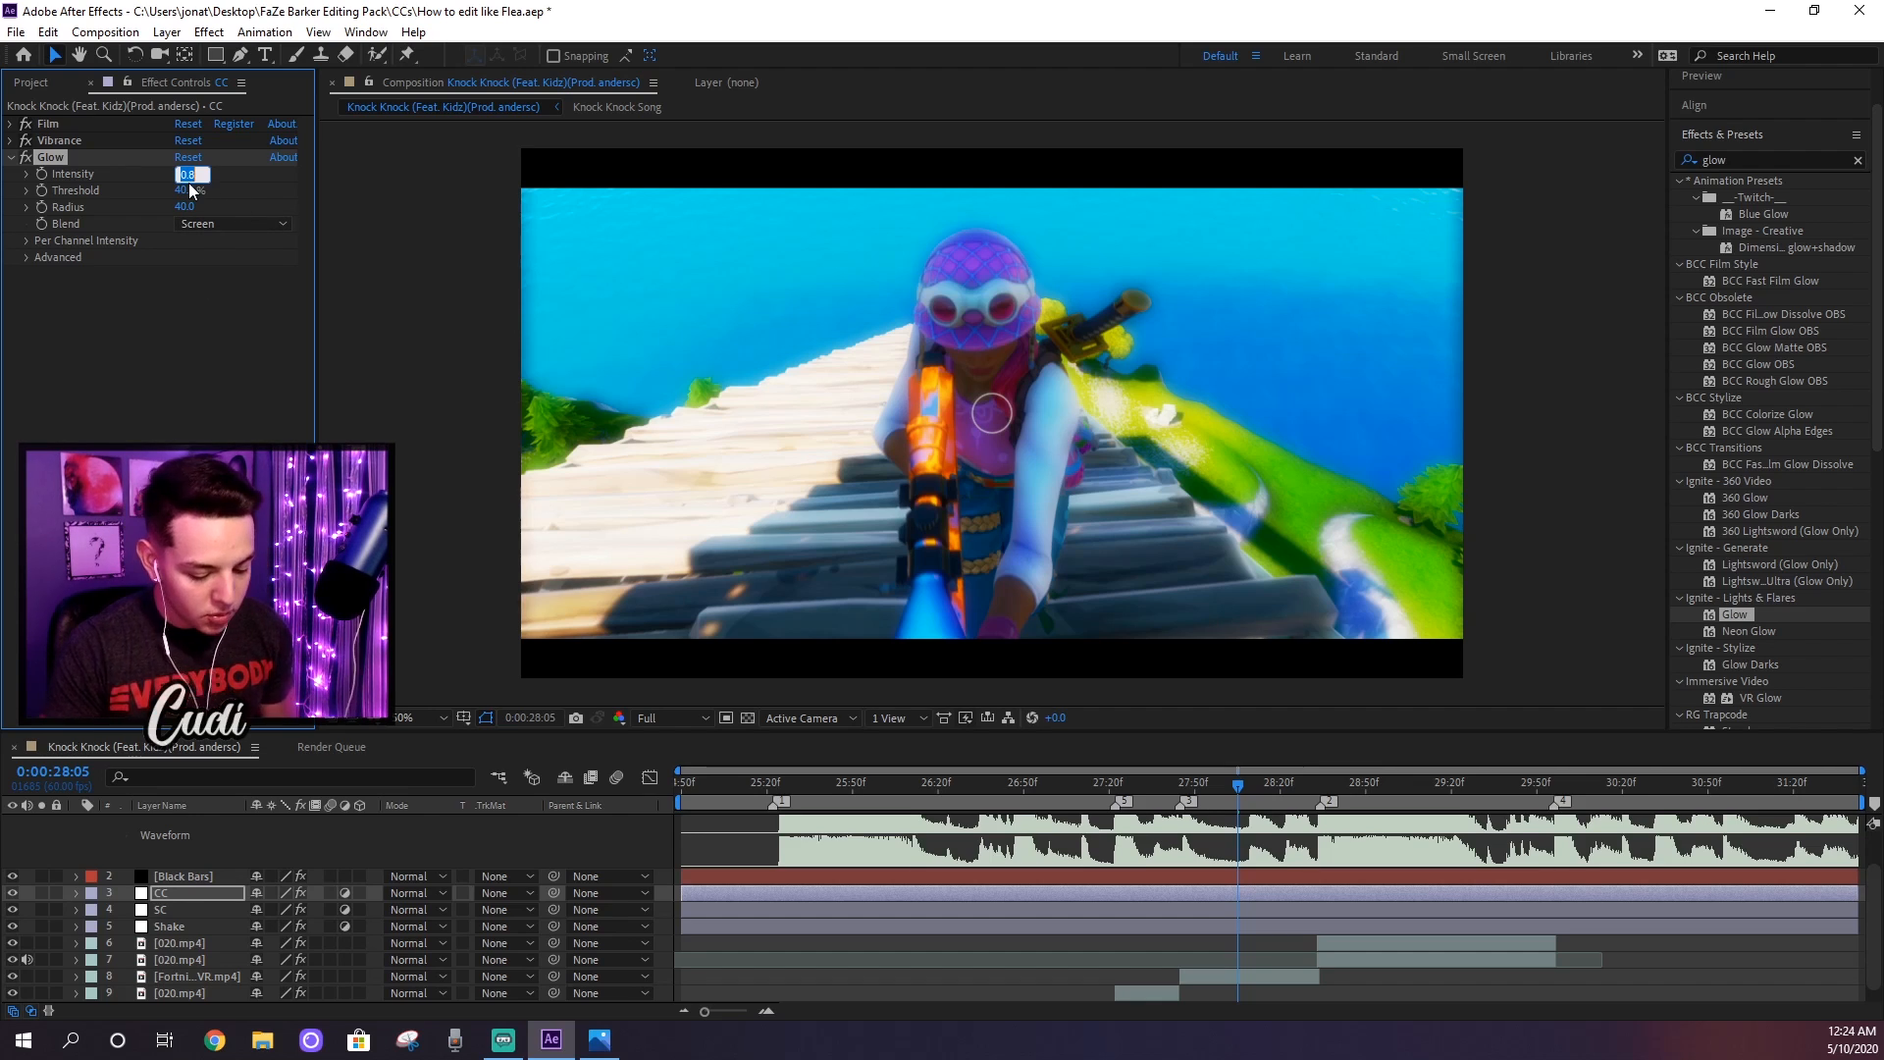
pyautogui.write('.9')
pyautogui.press('Return')
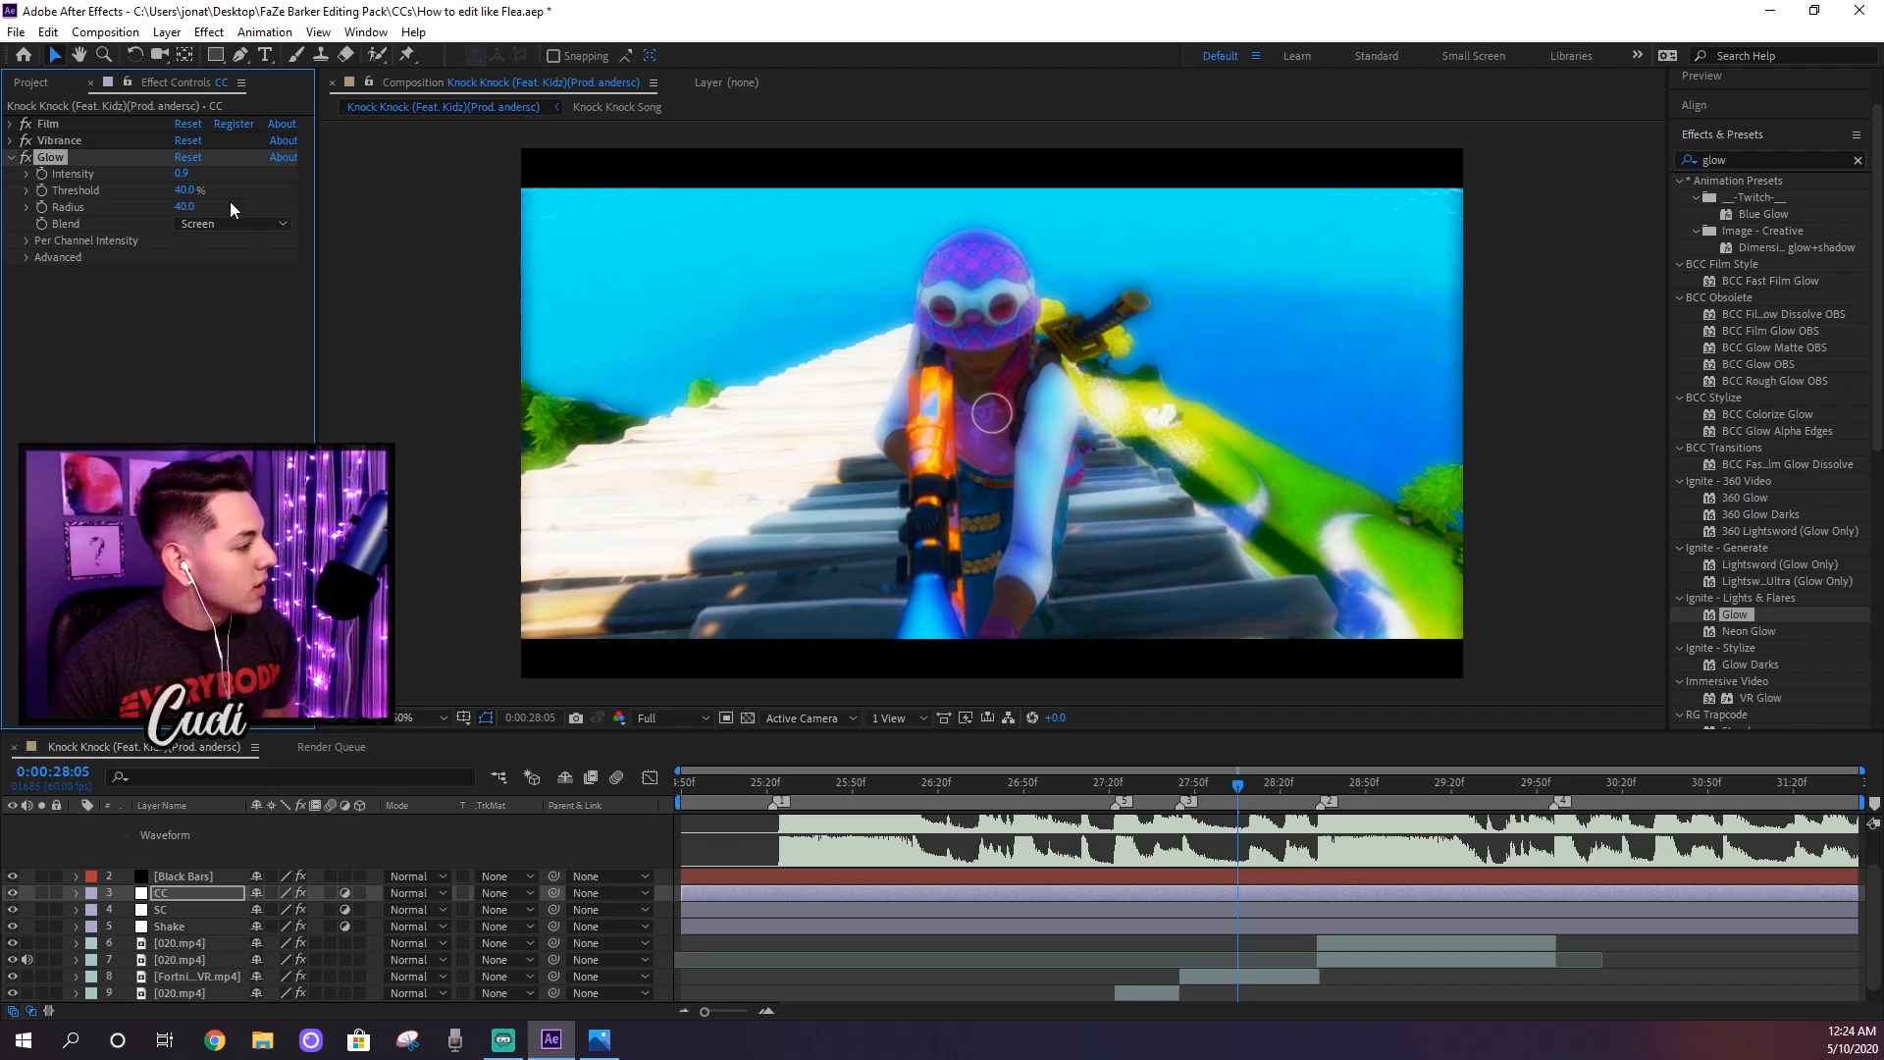
pyautogui.click(187, 196)
pyautogui.write('54')
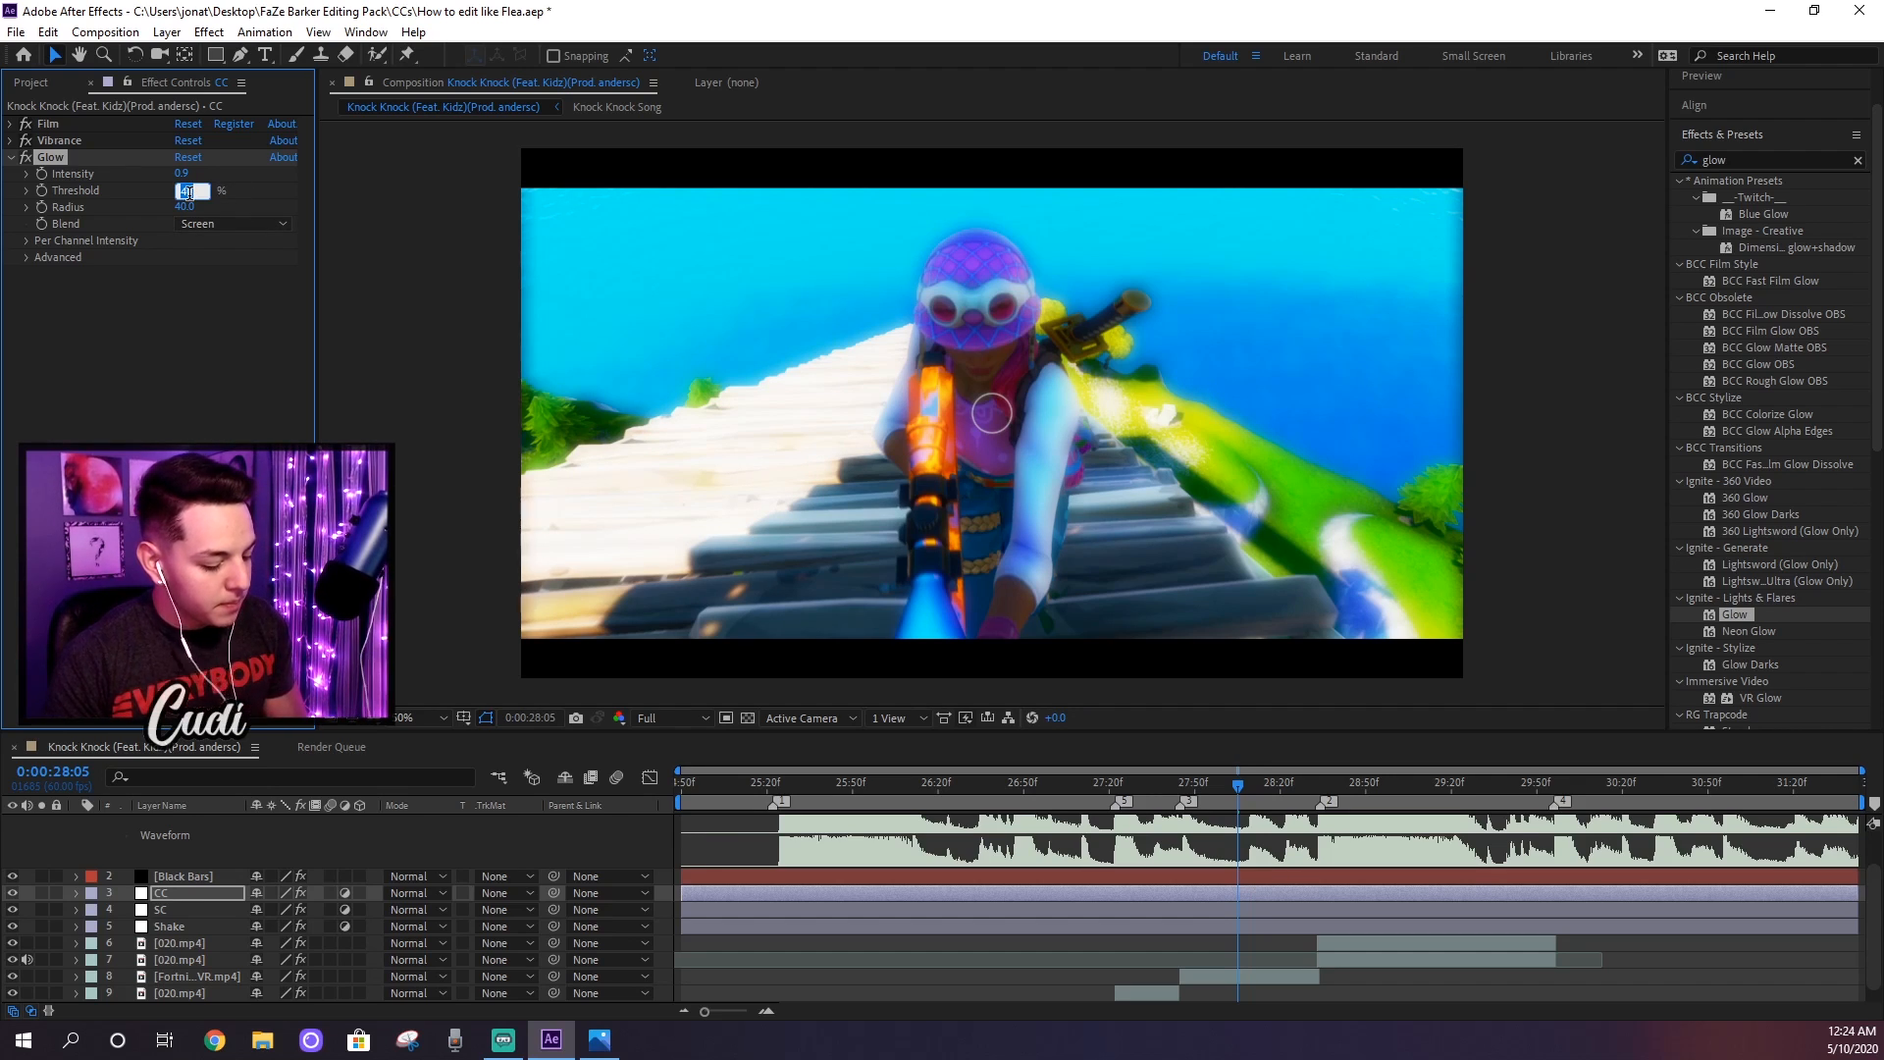
pyautogui.click(186, 300)
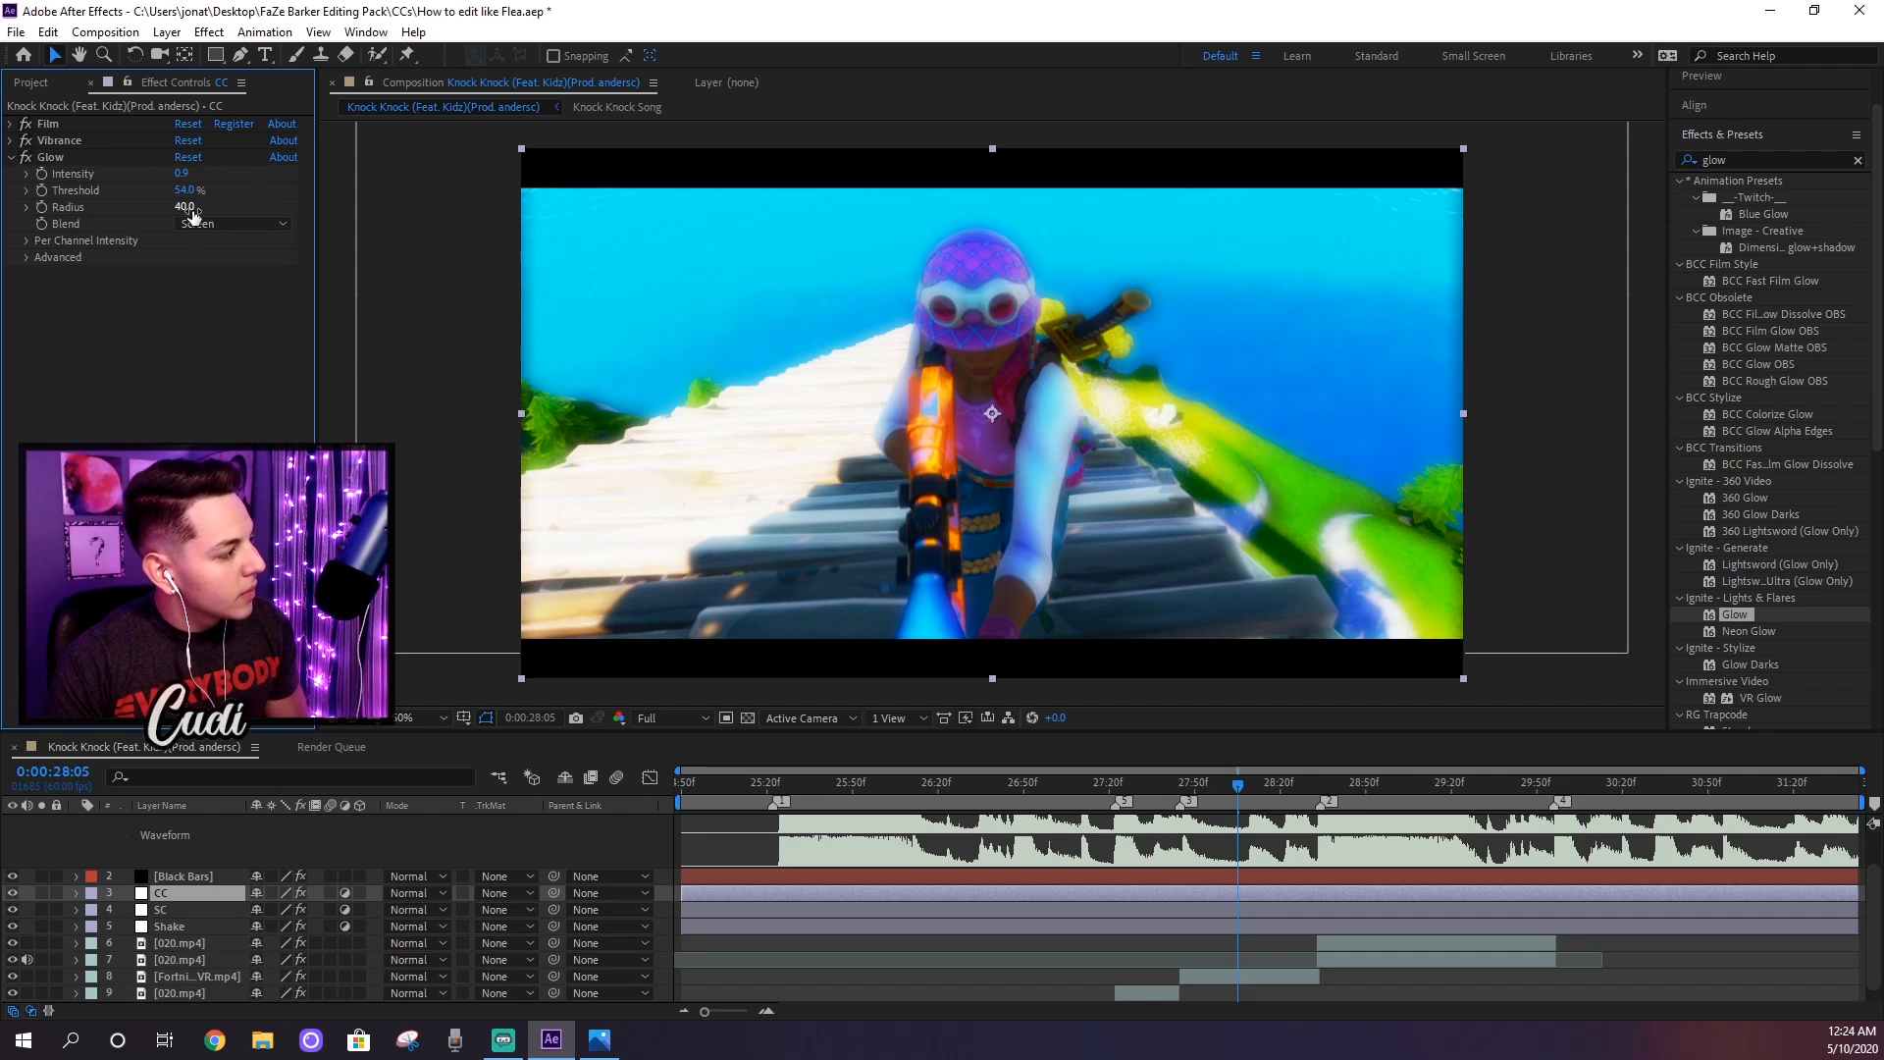
pyautogui.click(190, 209)
pyautogui.write('10')
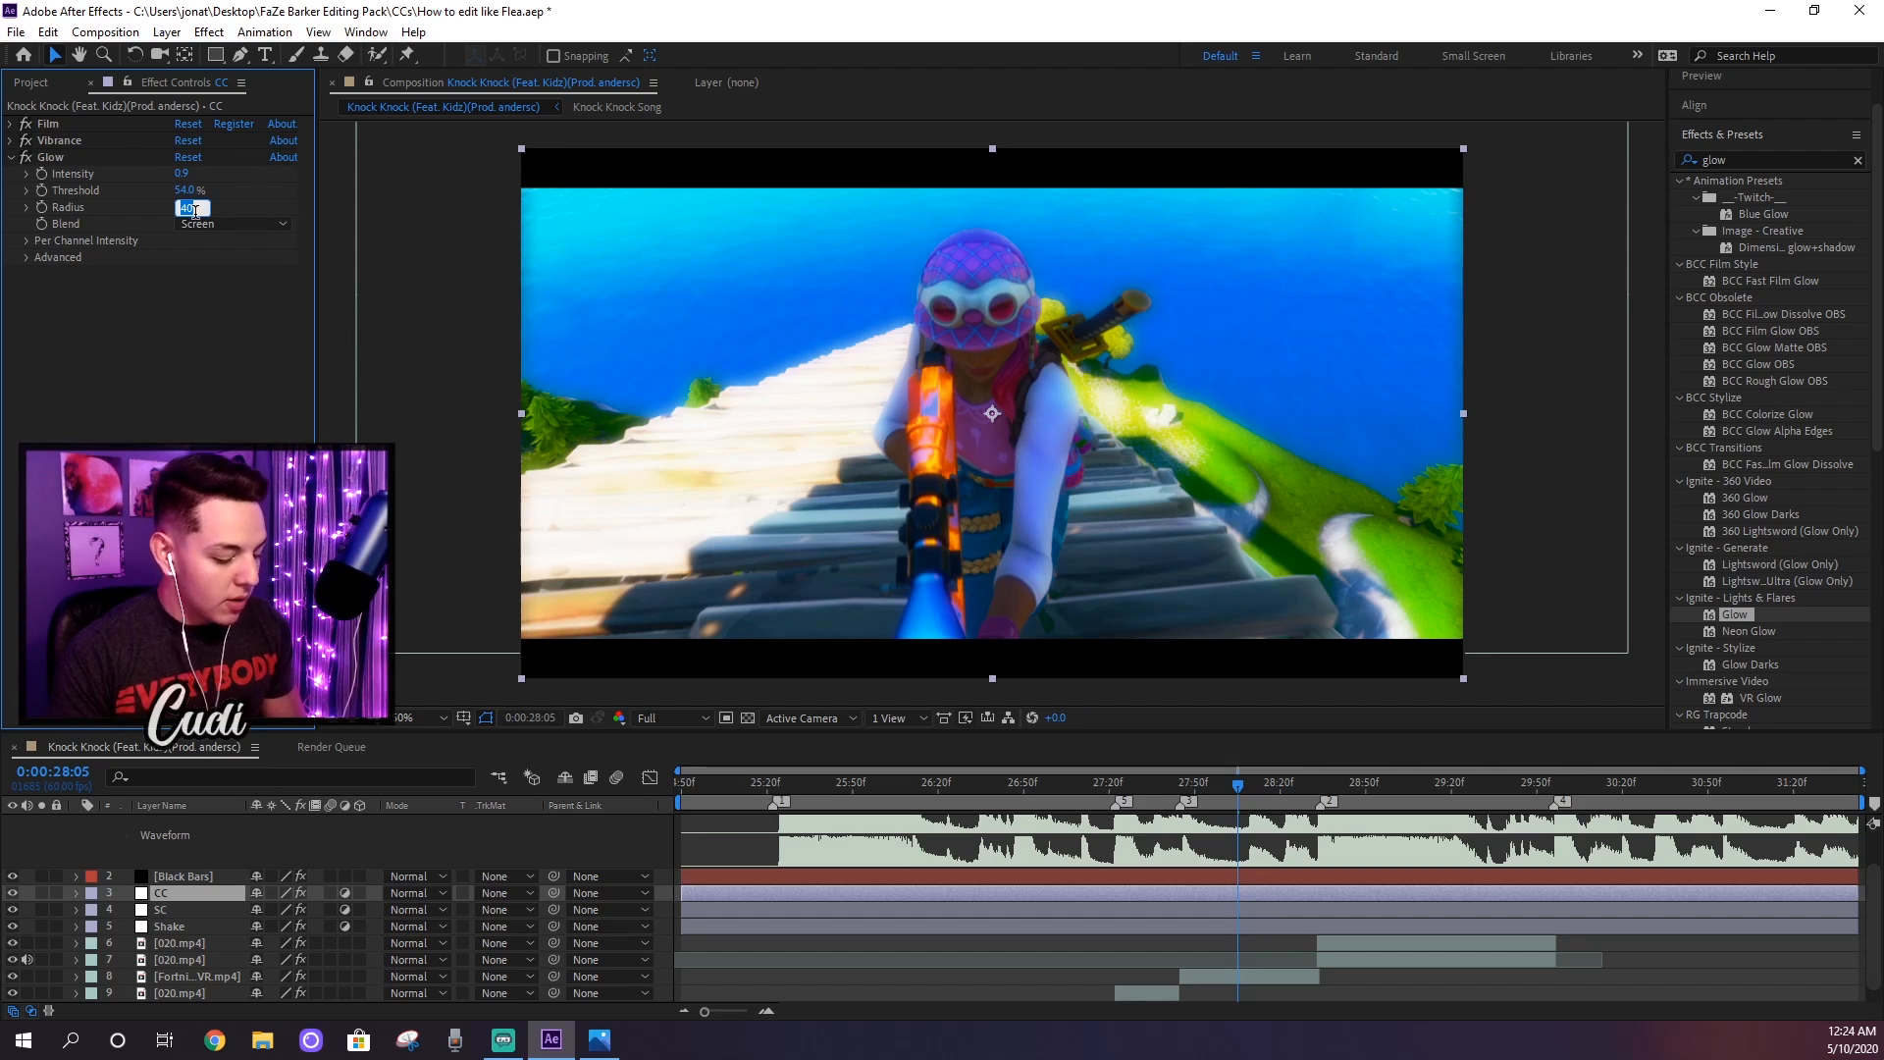
pyautogui.write('4')
pyautogui.press('Return')
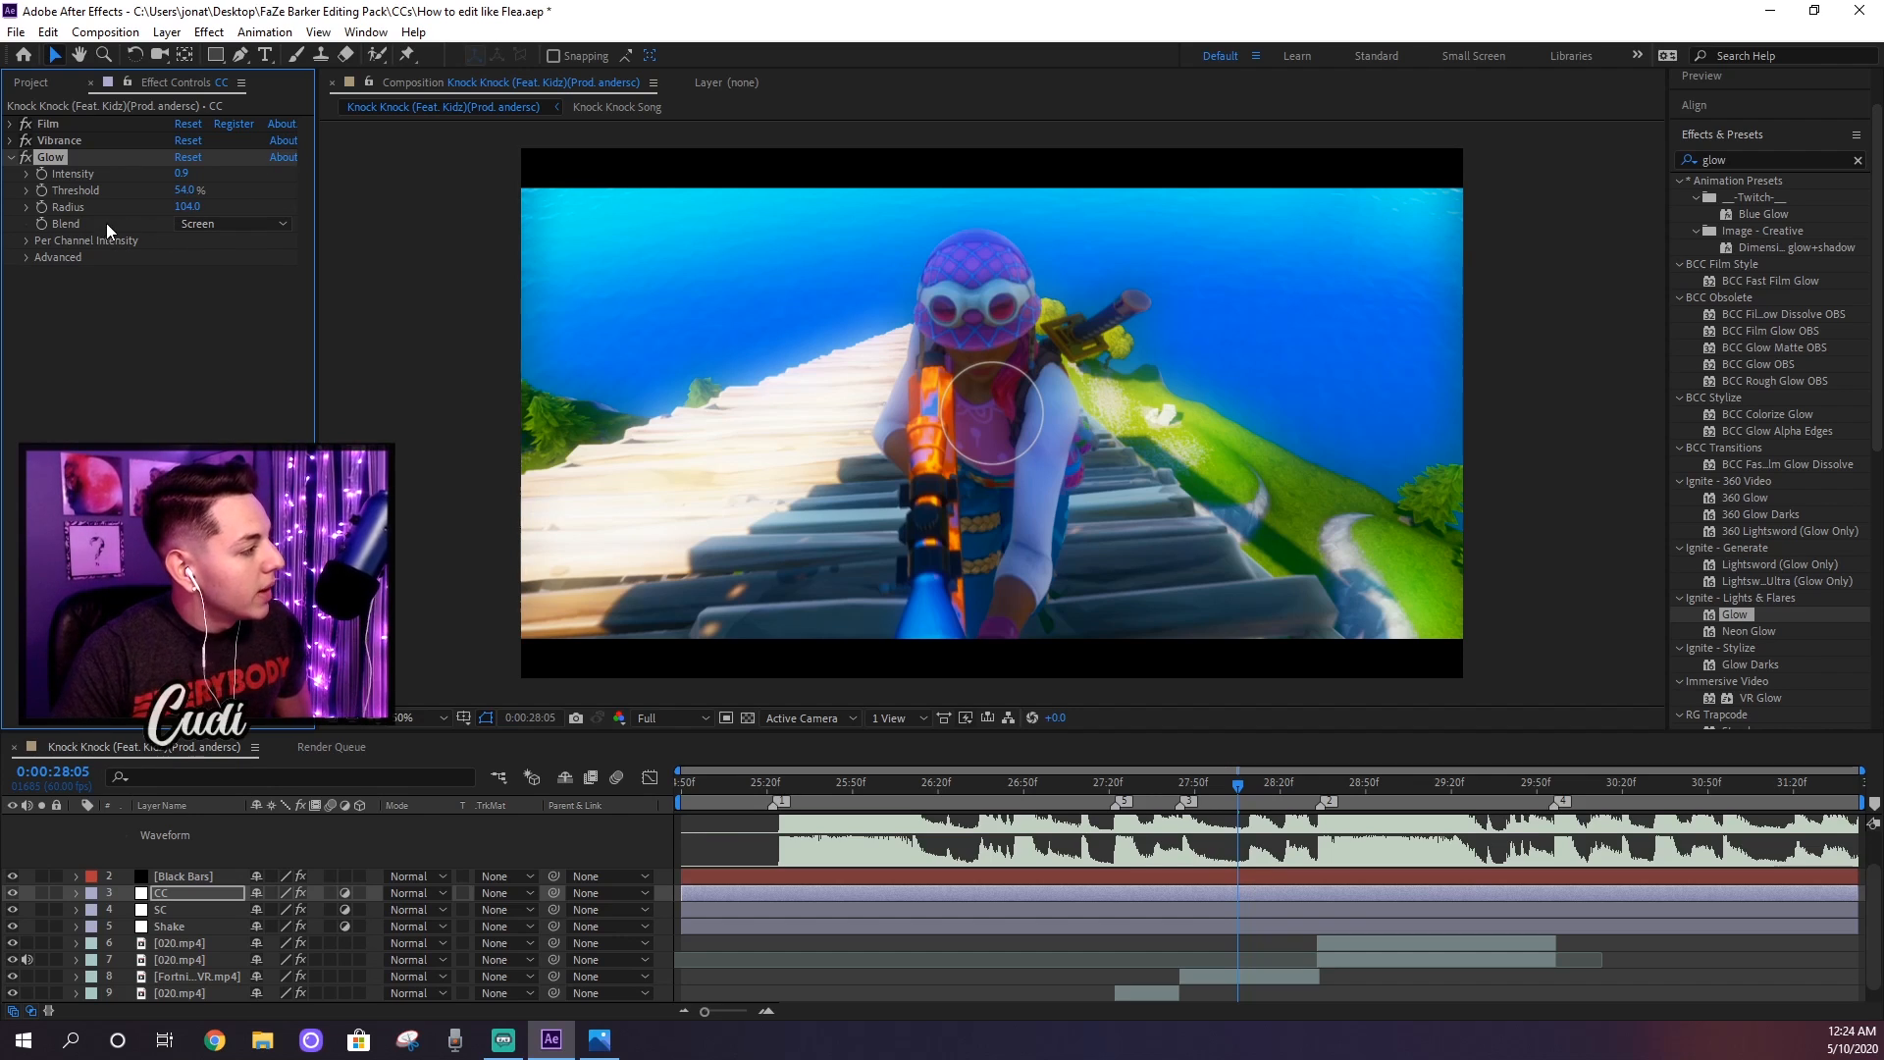
# Step: Enable Use A and B Colors in the Glow's advanced settings and set Color A to magenta F001FF
pyautogui.click(26, 258)
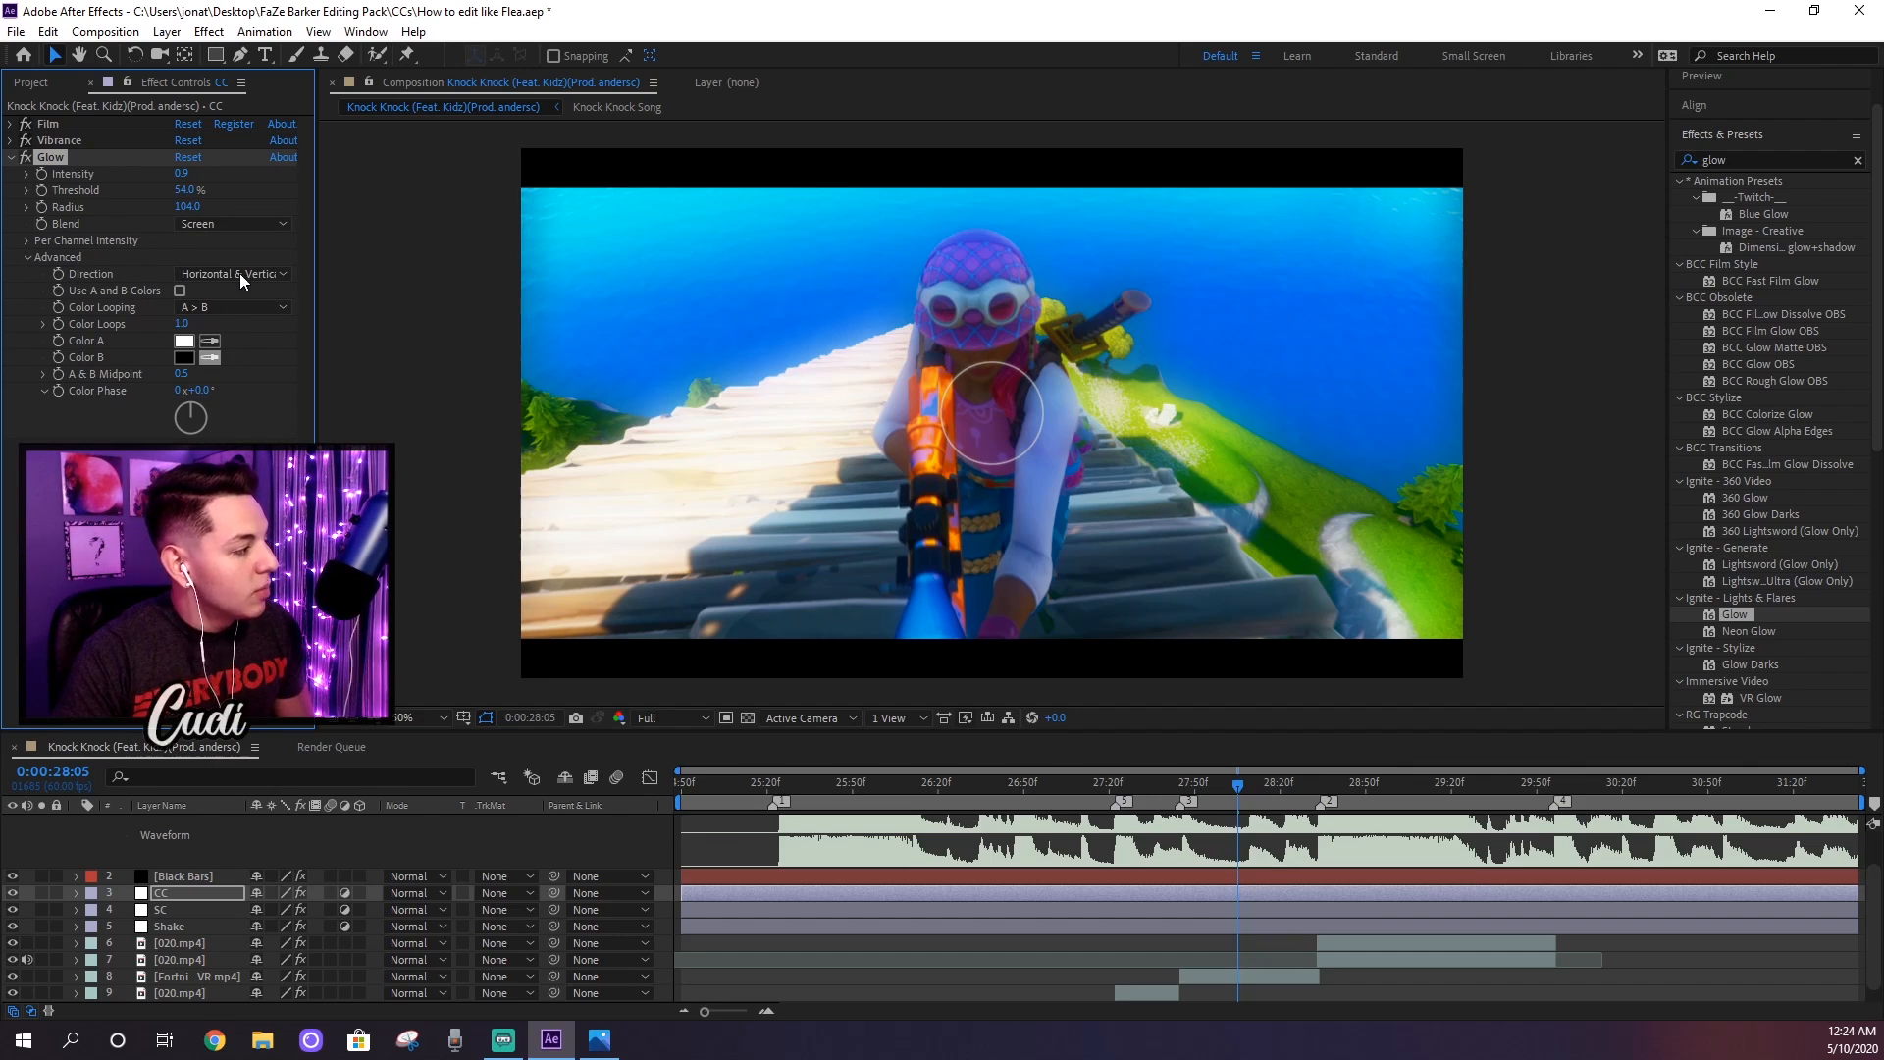
pyautogui.click(179, 290)
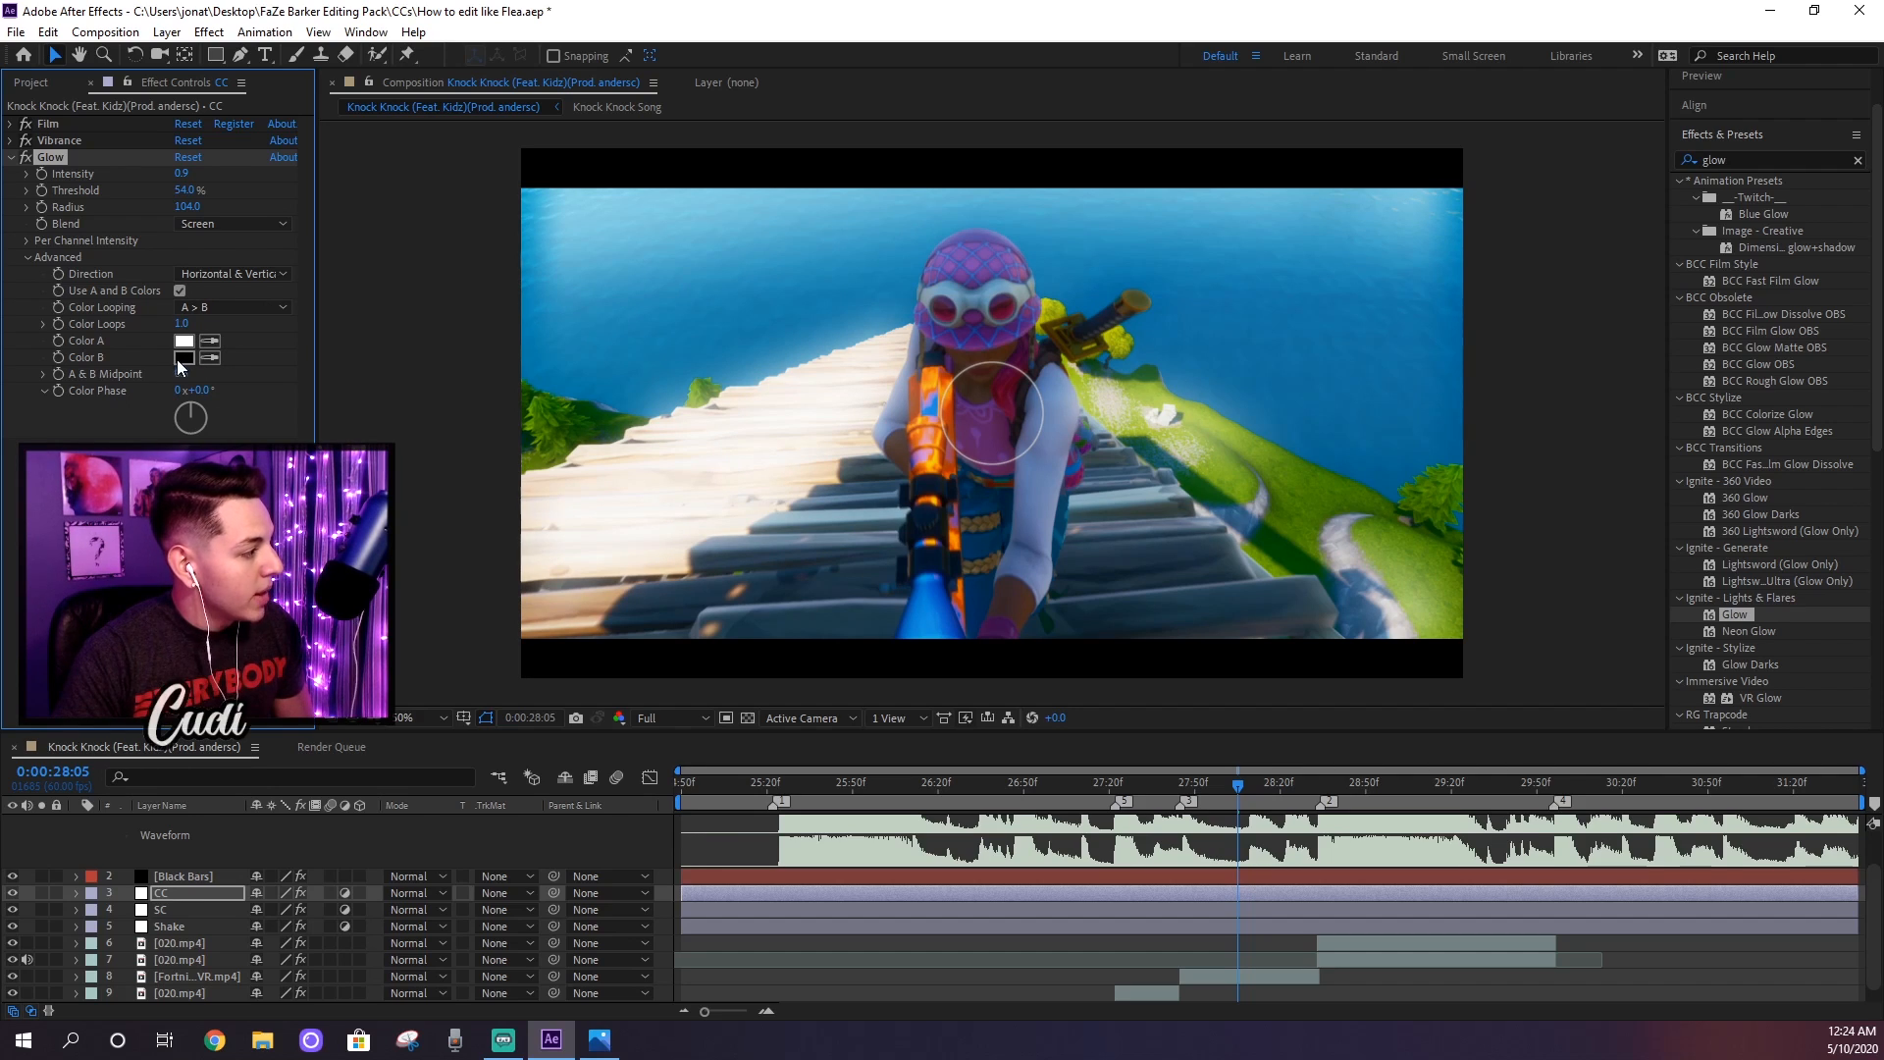
pyautogui.click(183, 344)
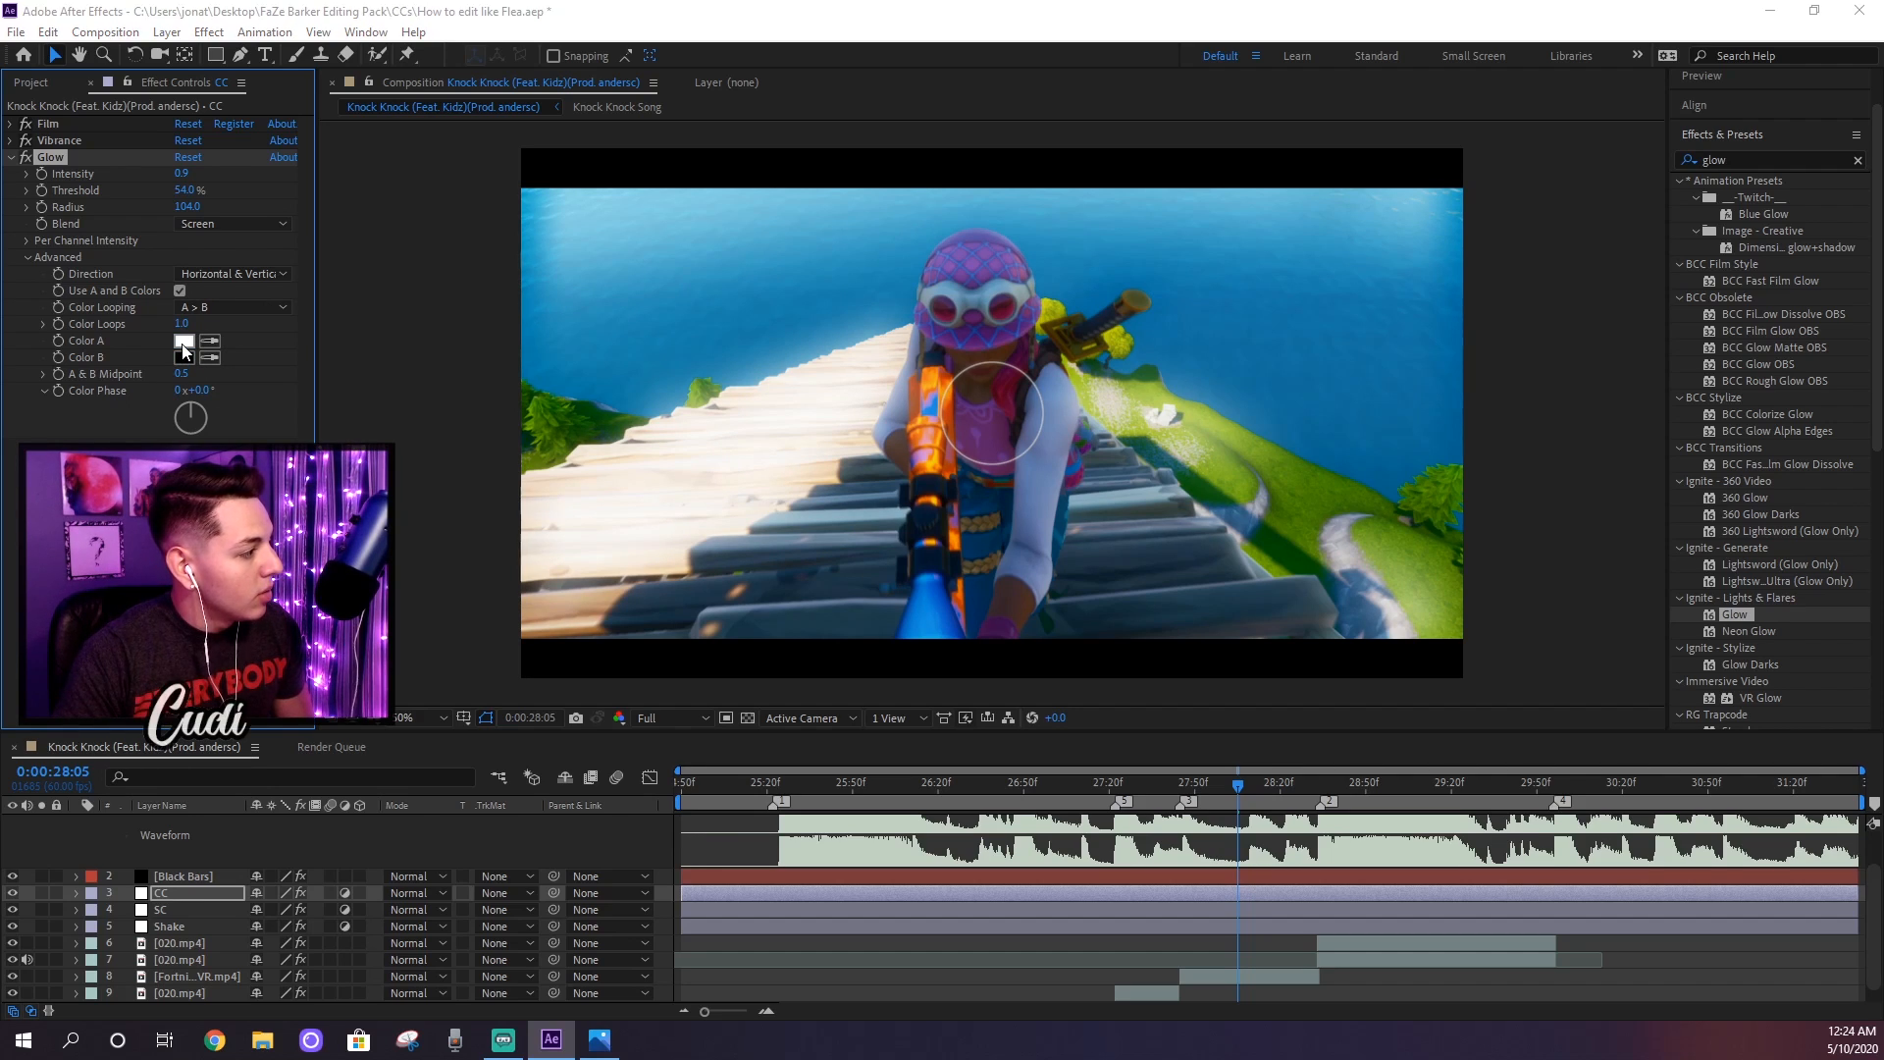
pyautogui.moveTo(860, 328); pyautogui.dragTo(693, 309)
pyautogui.click(747, 375)
pyautogui.moveTo(665, 374); pyautogui.dragTo(723, 333)
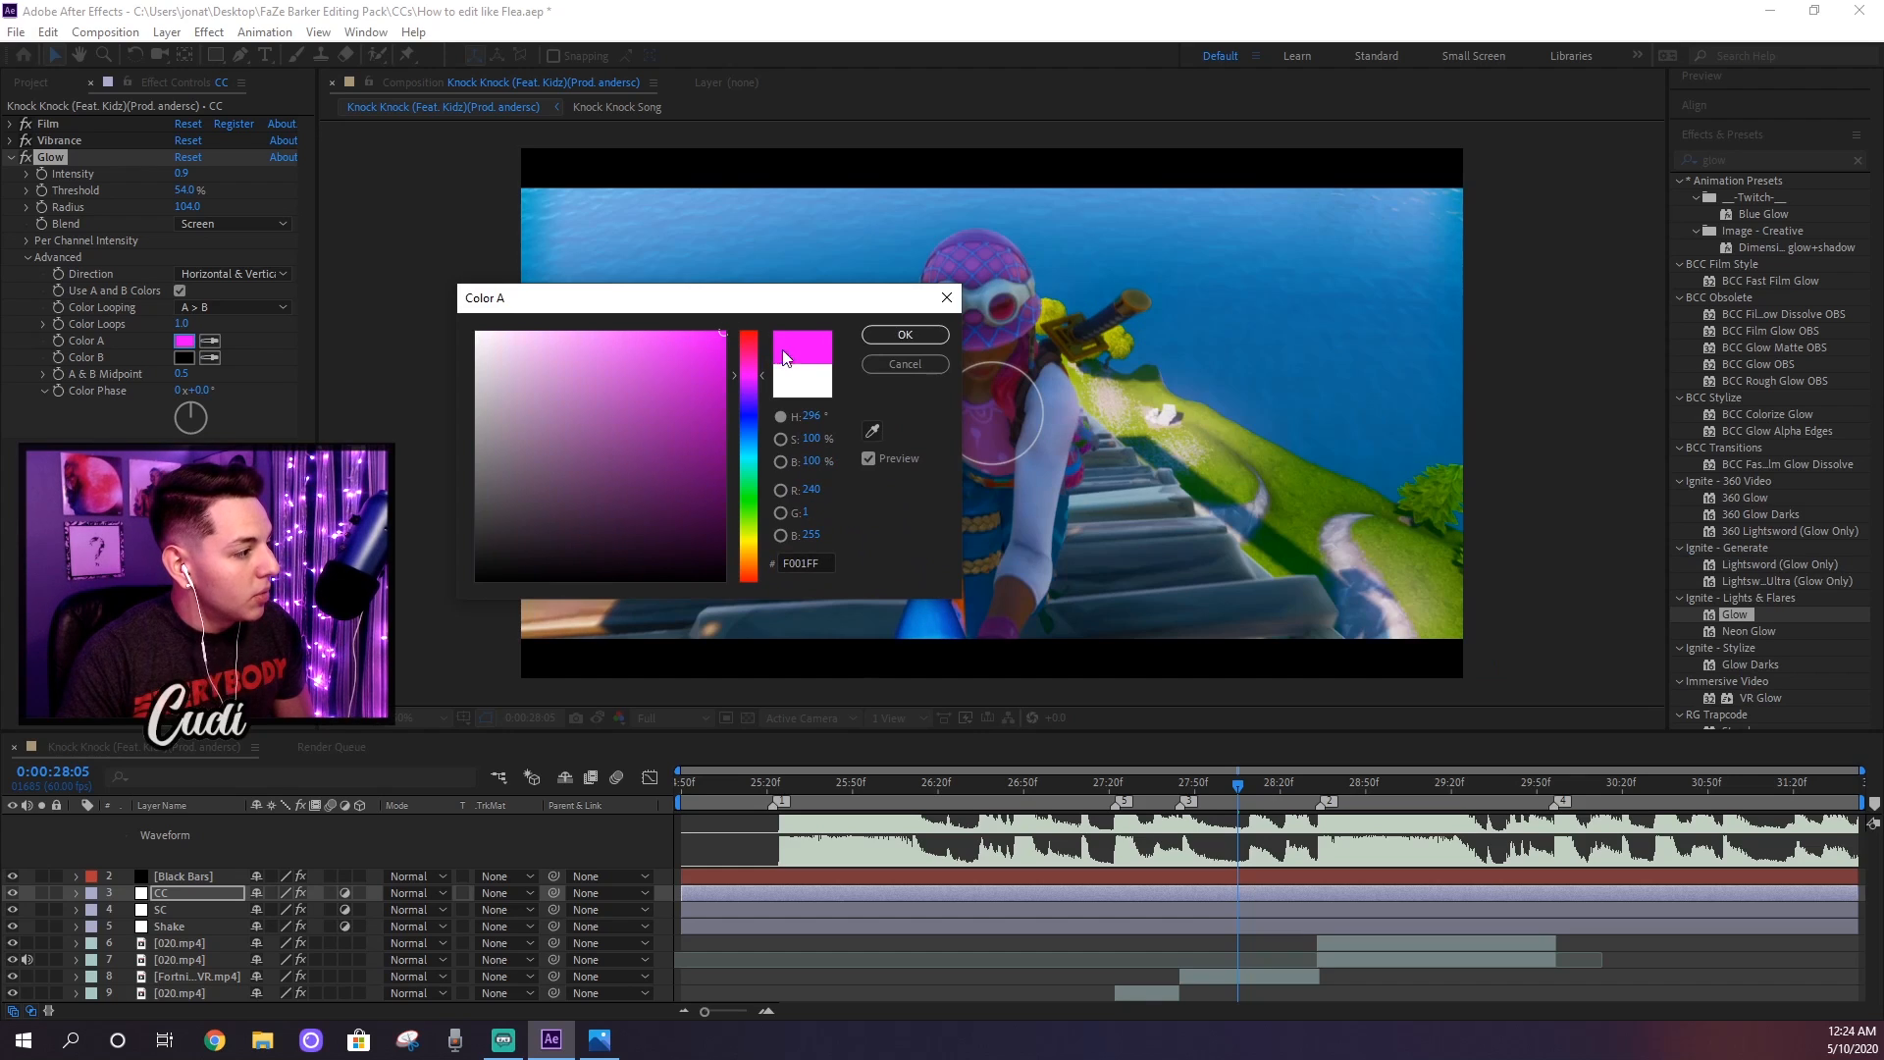
pyautogui.click(914, 335)
pyautogui.click(9, 158)
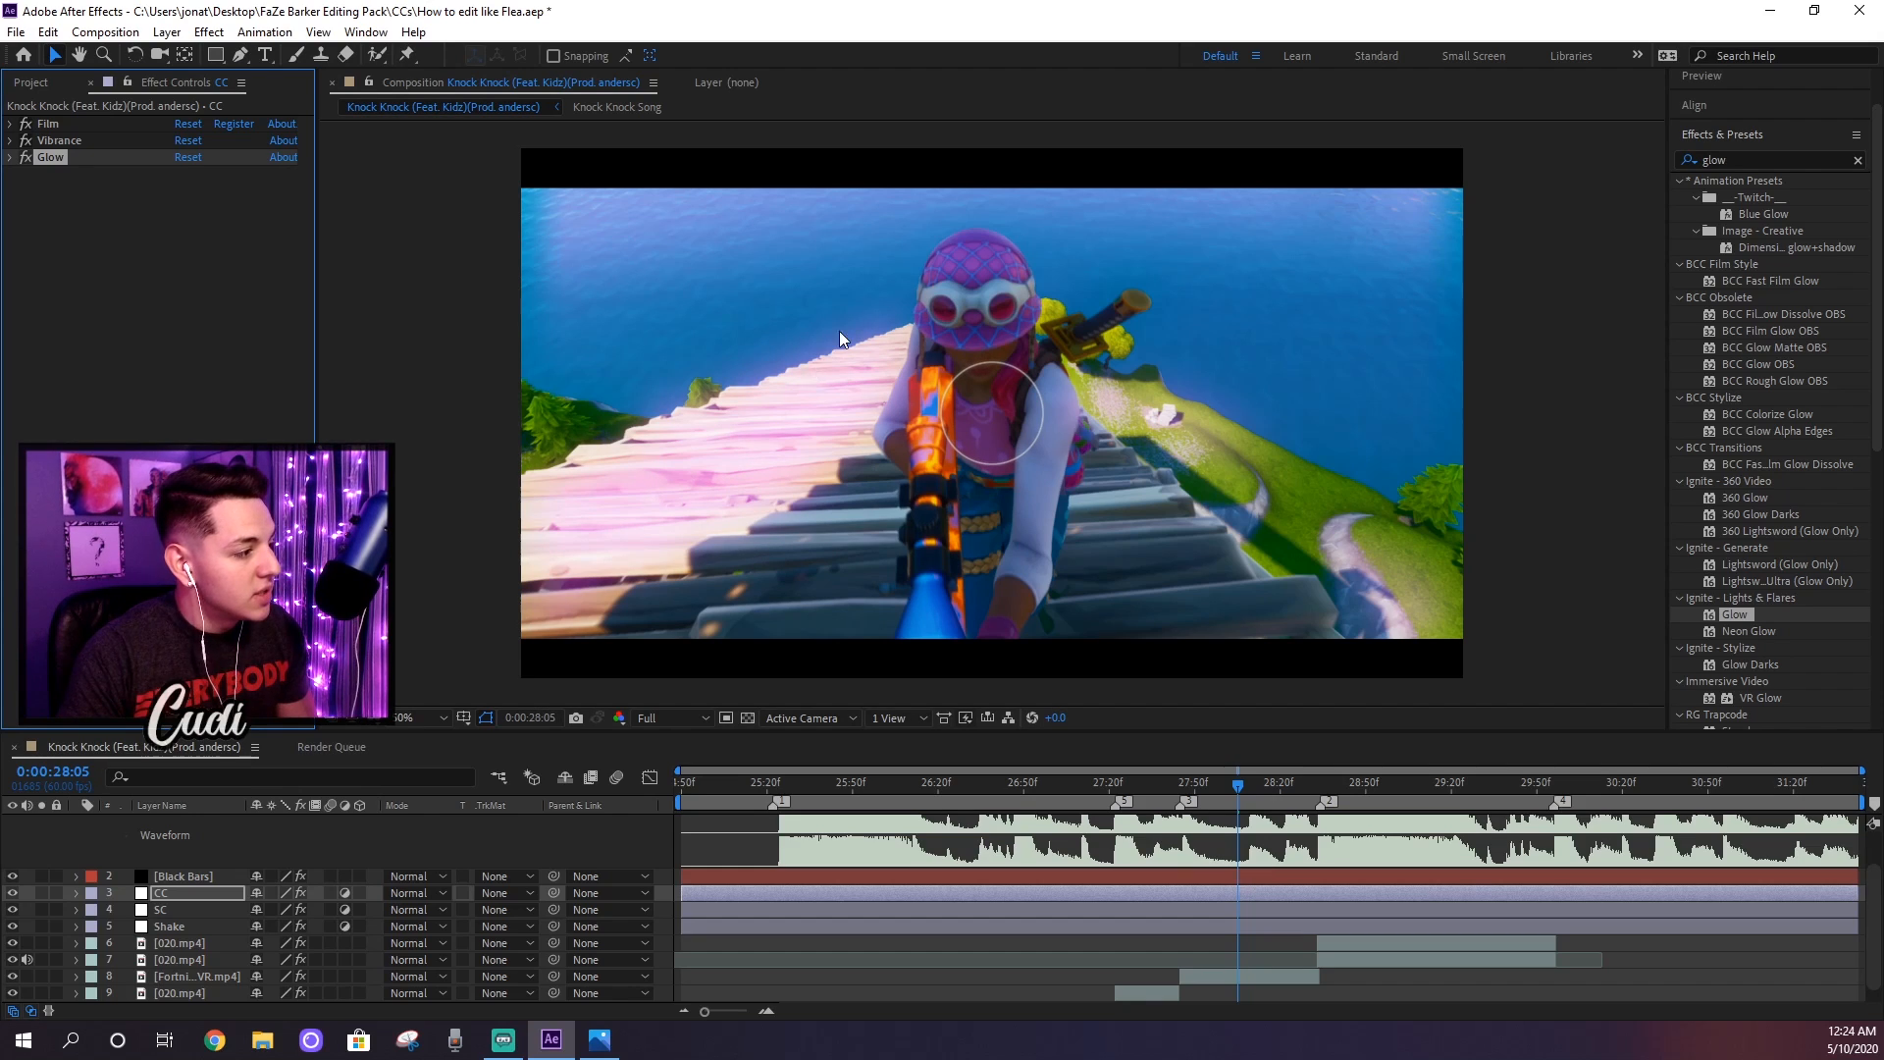
# Step: Compare the gameplay frame at 0:00:27:33 with the CC layer's Glow effect switched on and off
pyautogui.scroll(-1, 1181, 822)
pyautogui.click(1146, 786)
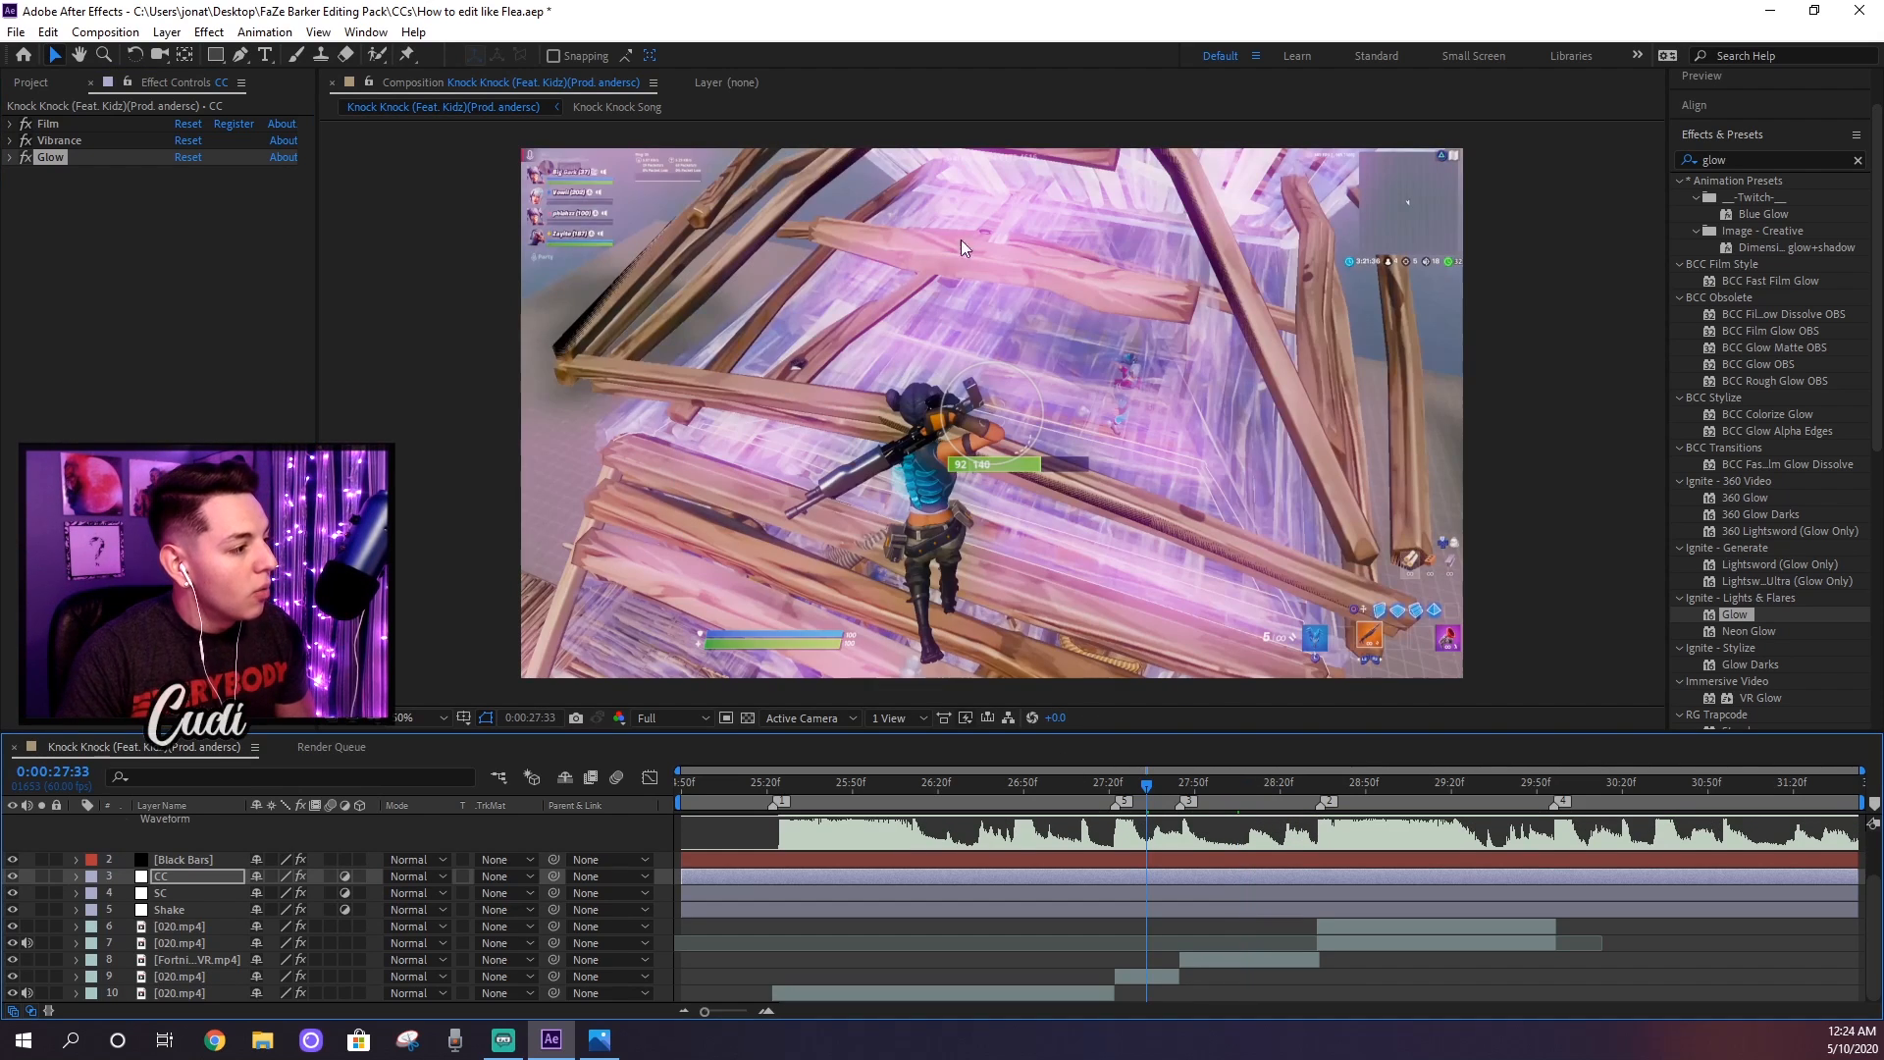
pyautogui.click(26, 158)
pyautogui.click(25, 158)
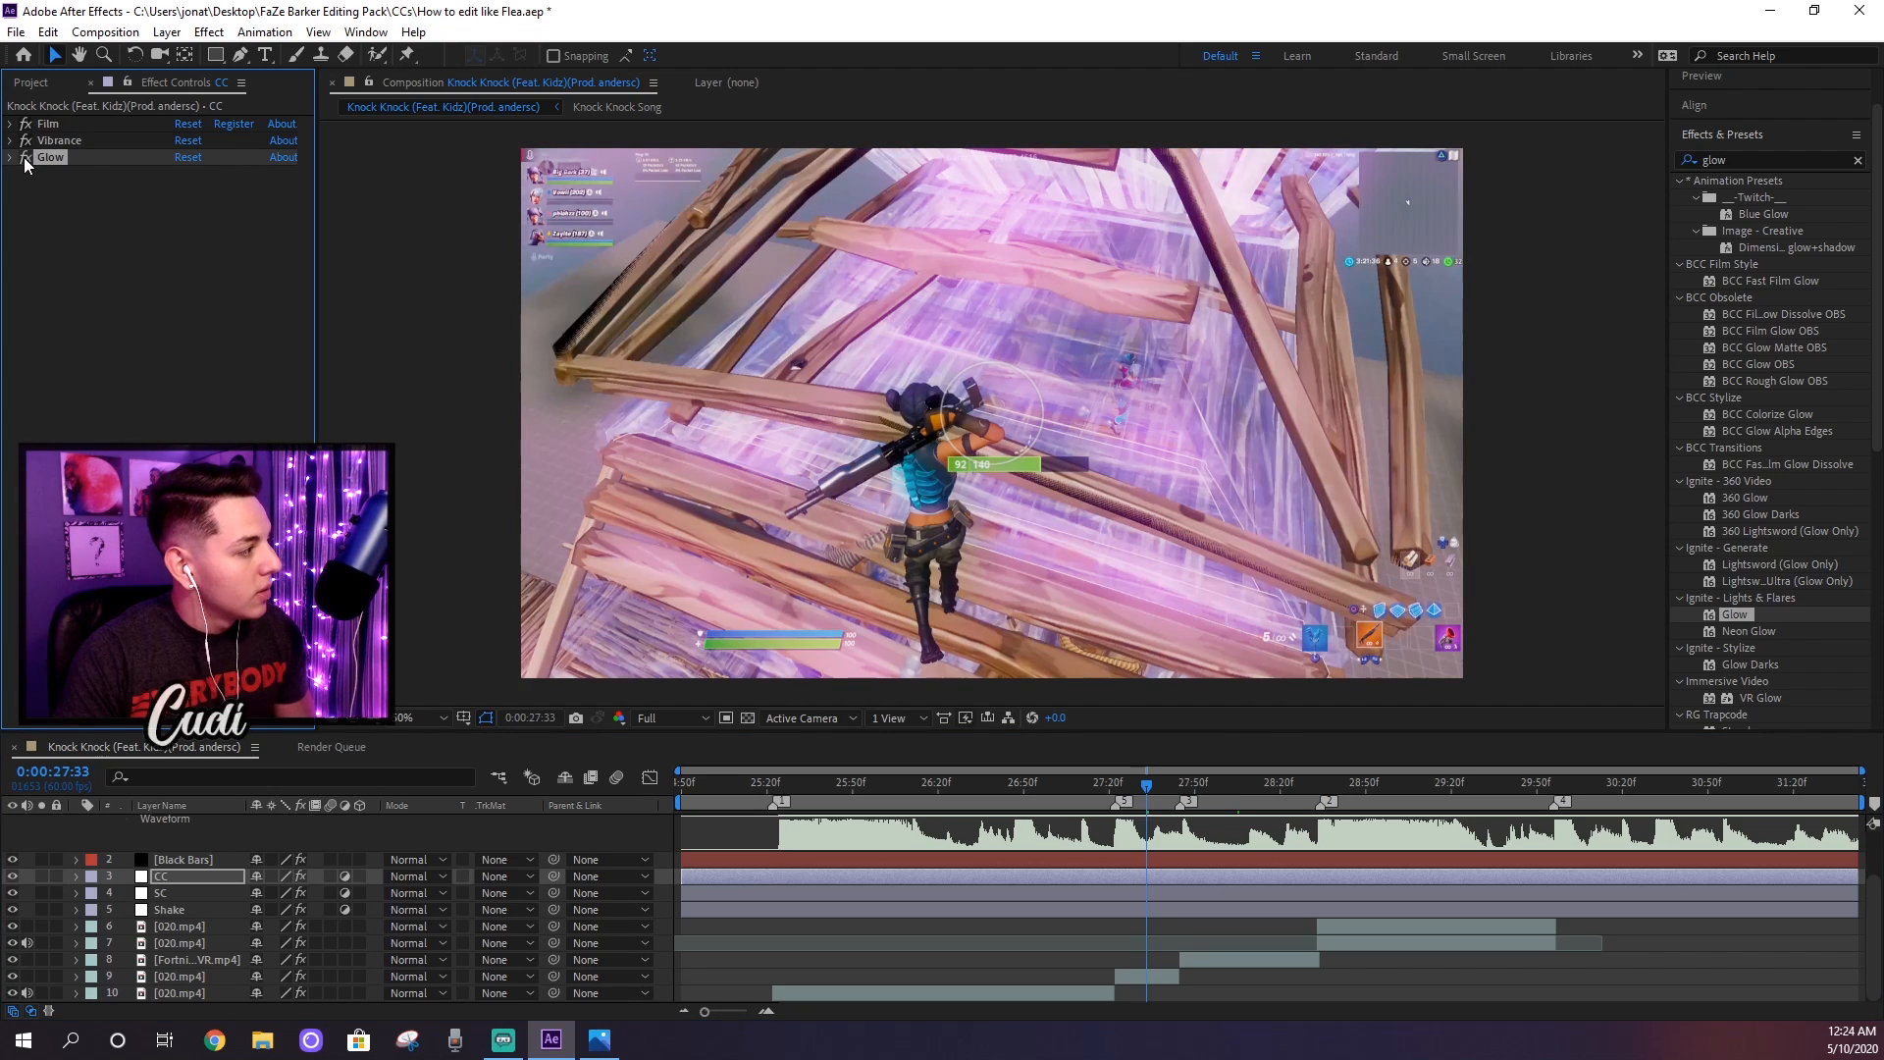
pyautogui.click(25, 158)
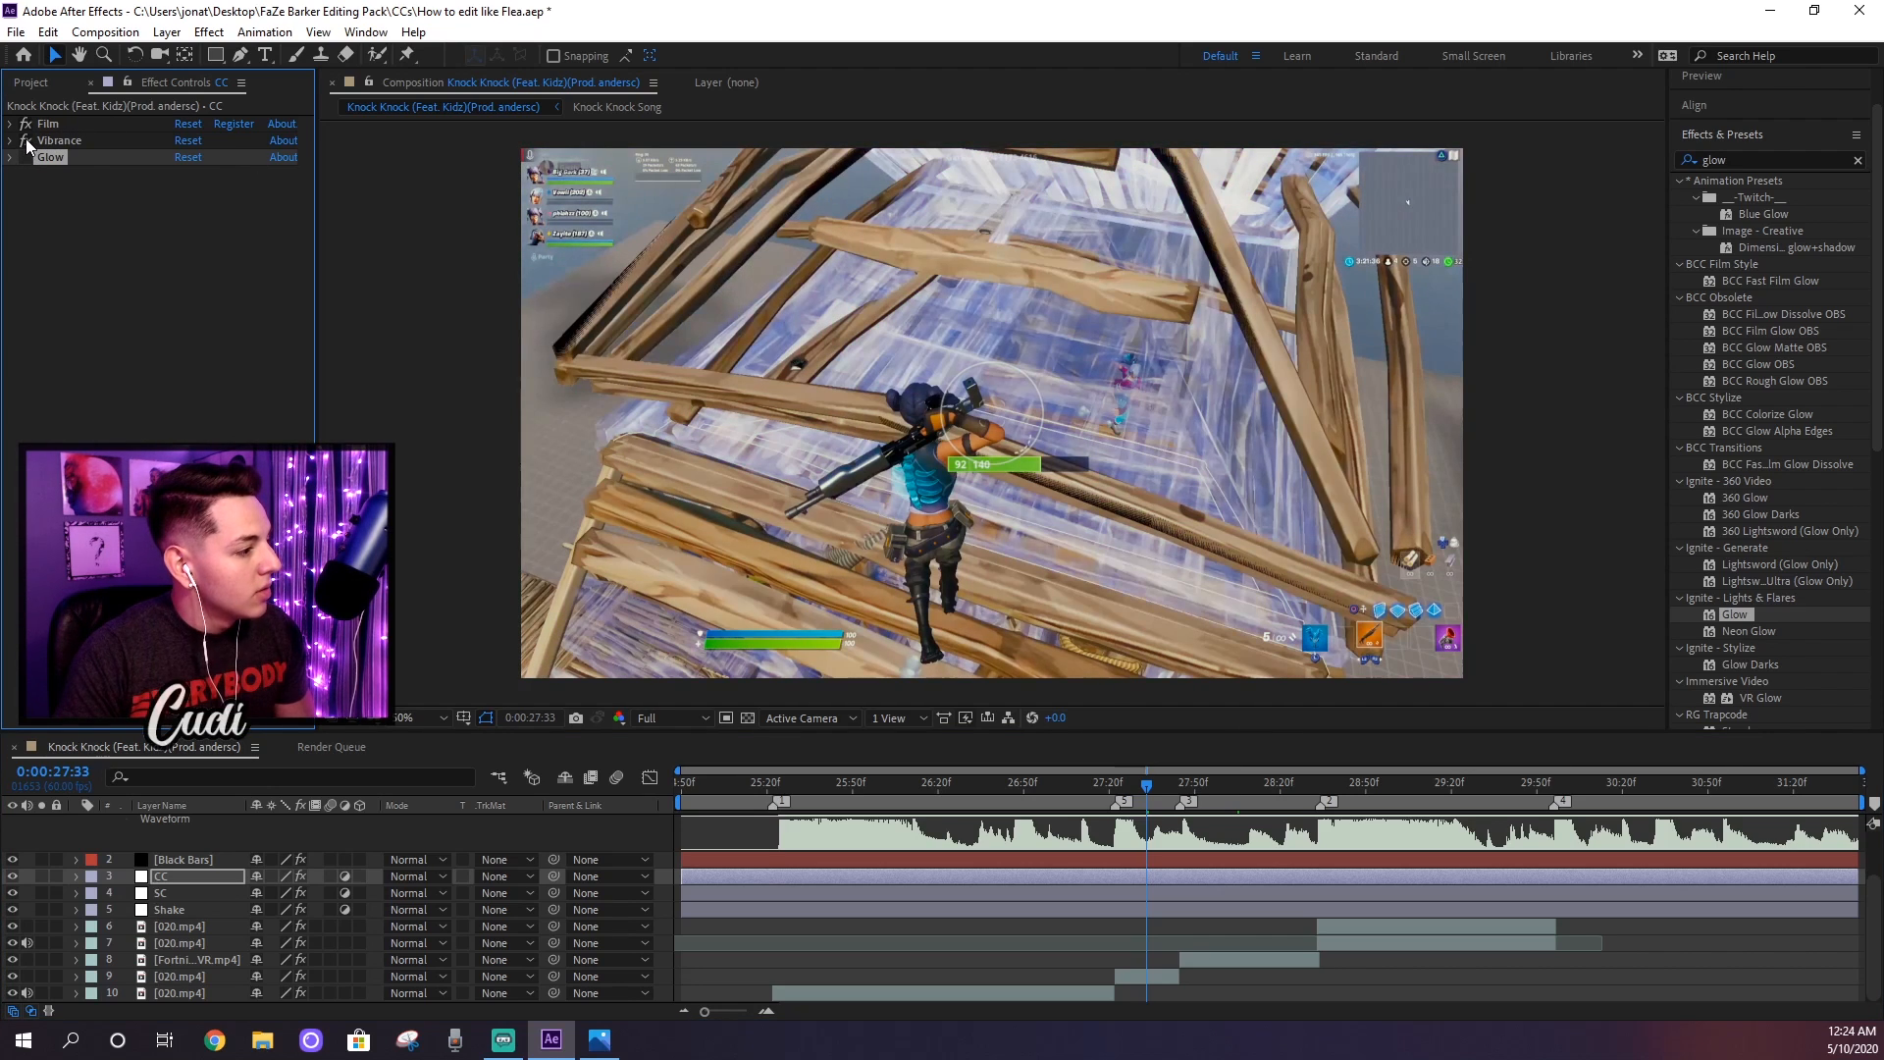
pyautogui.click(26, 126)
pyautogui.click(26, 150)
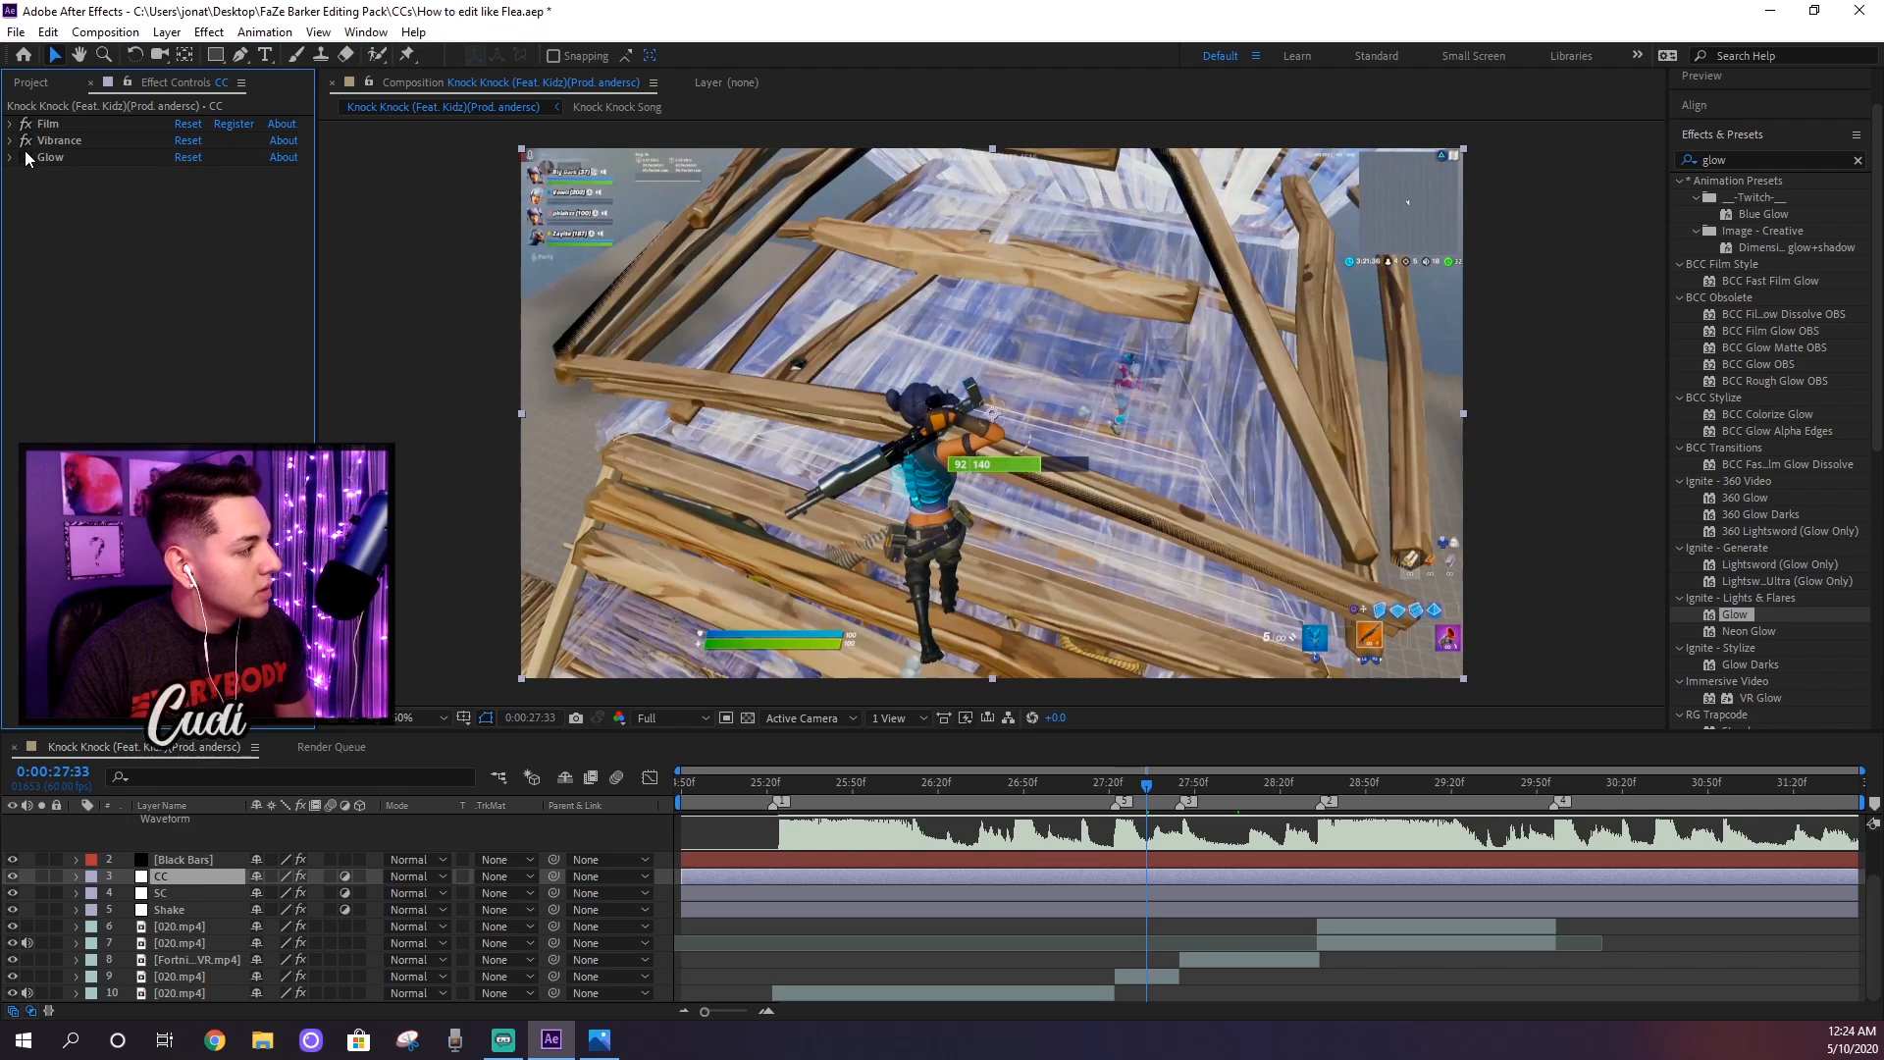
pyautogui.click(26, 158)
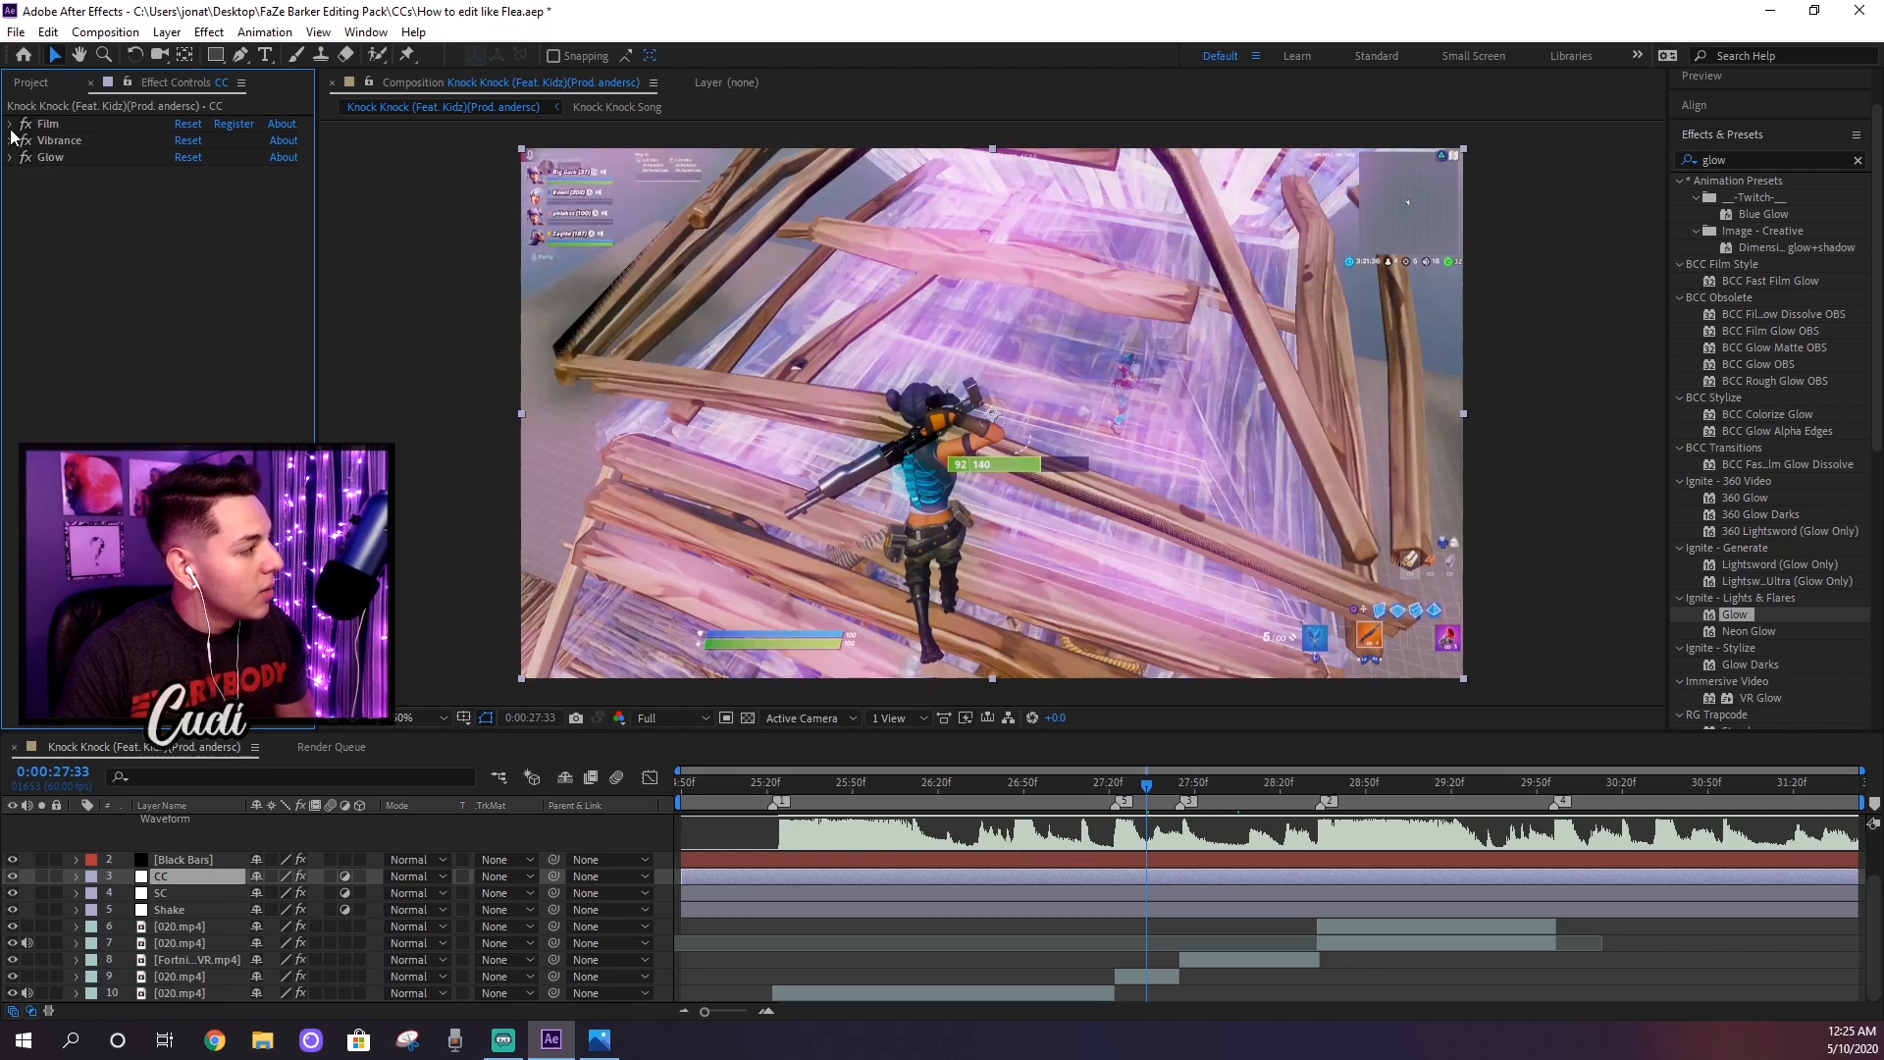
# Step: Raise the Vibrance effect's Vibrance to 47 on the CC layer
pyautogui.moveTo(180, 162); pyautogui.dragTo(190, 163)
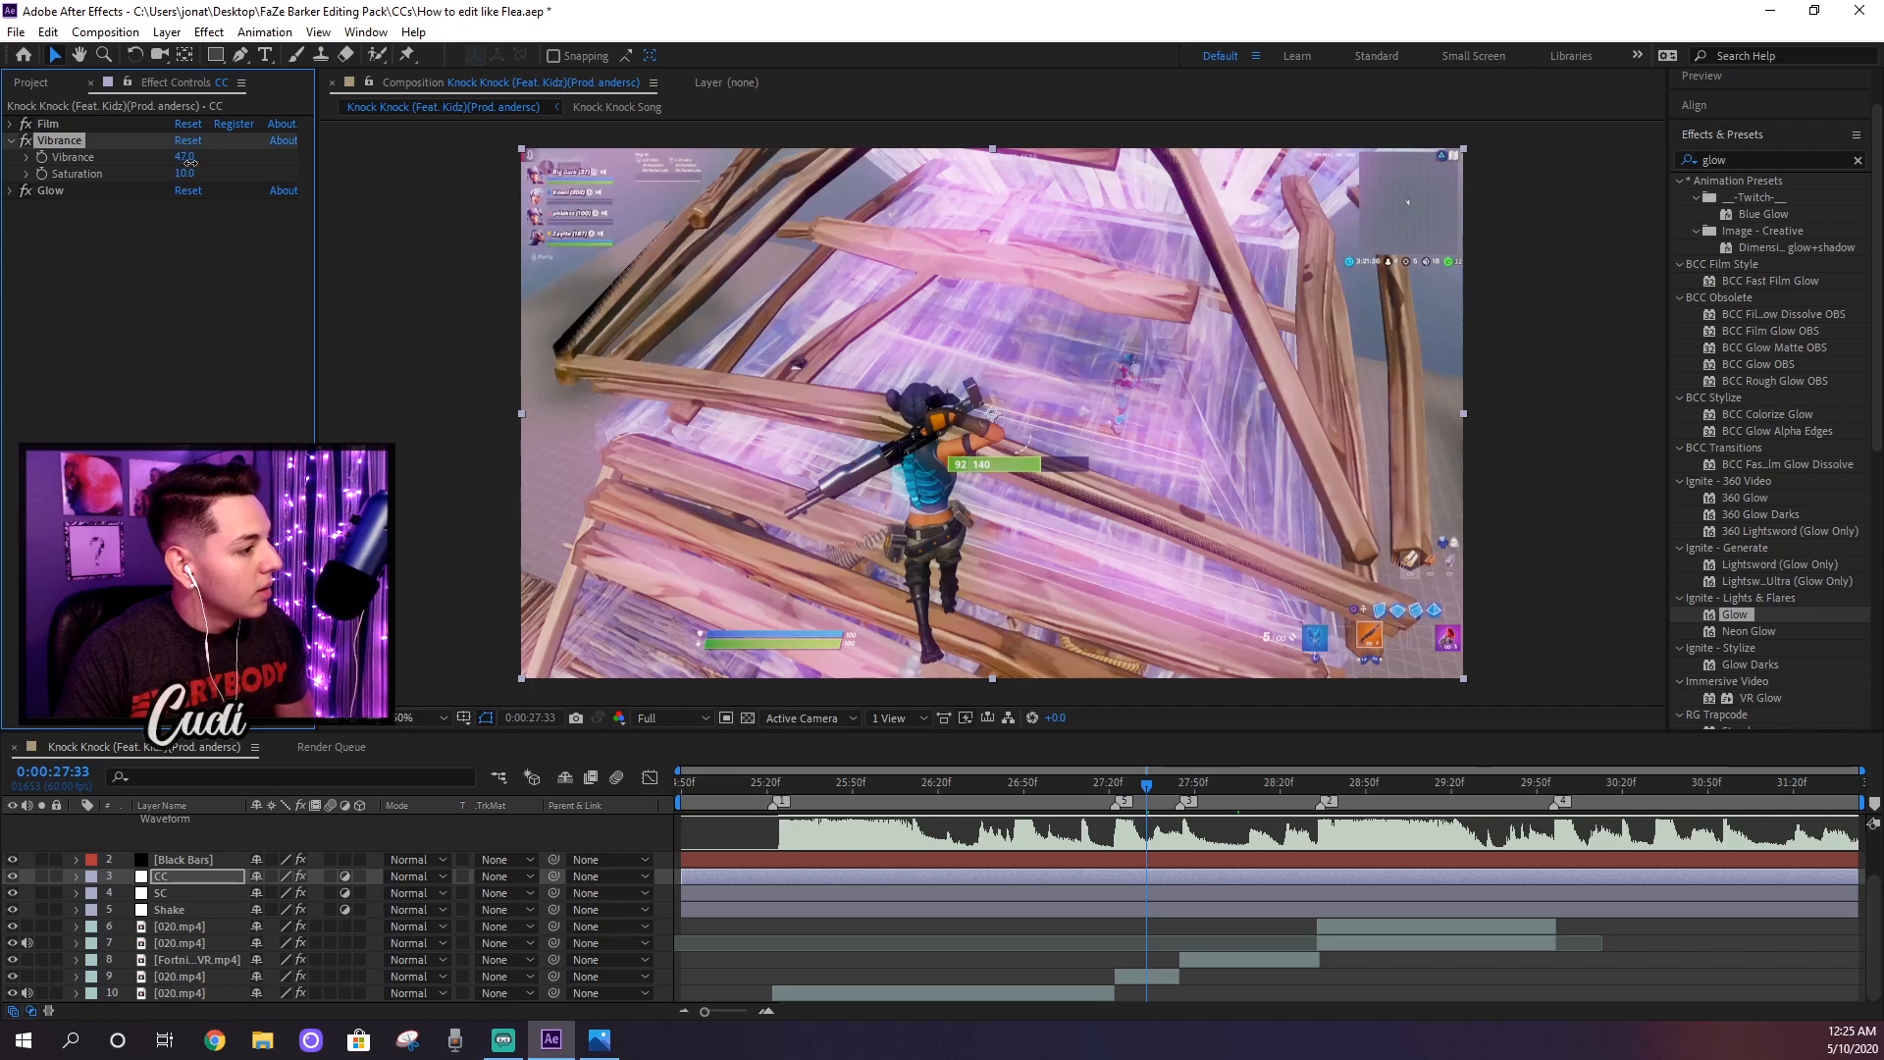
pyautogui.click(11, 141)
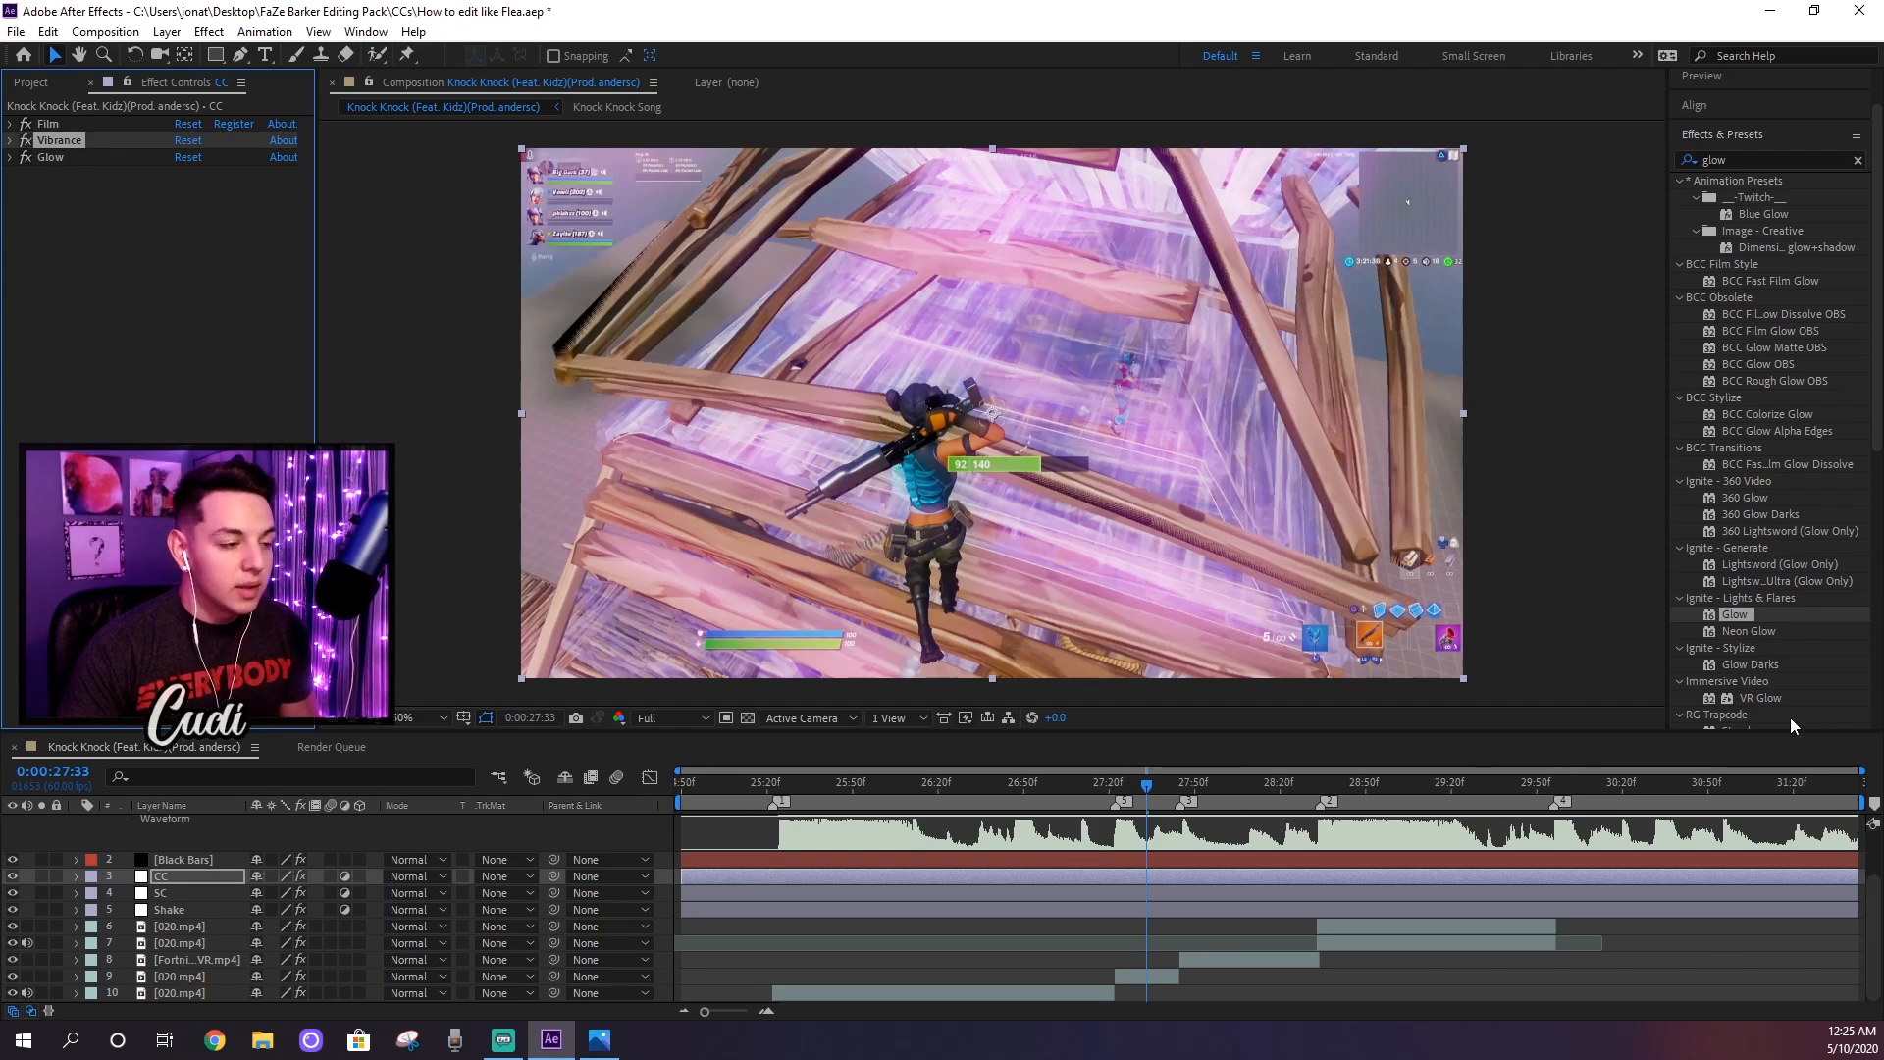
# Step: Apply the Sapphire S_Flicker effect to the CC layer and set its Amplitude to 0.05
pyautogui.click(1772, 158)
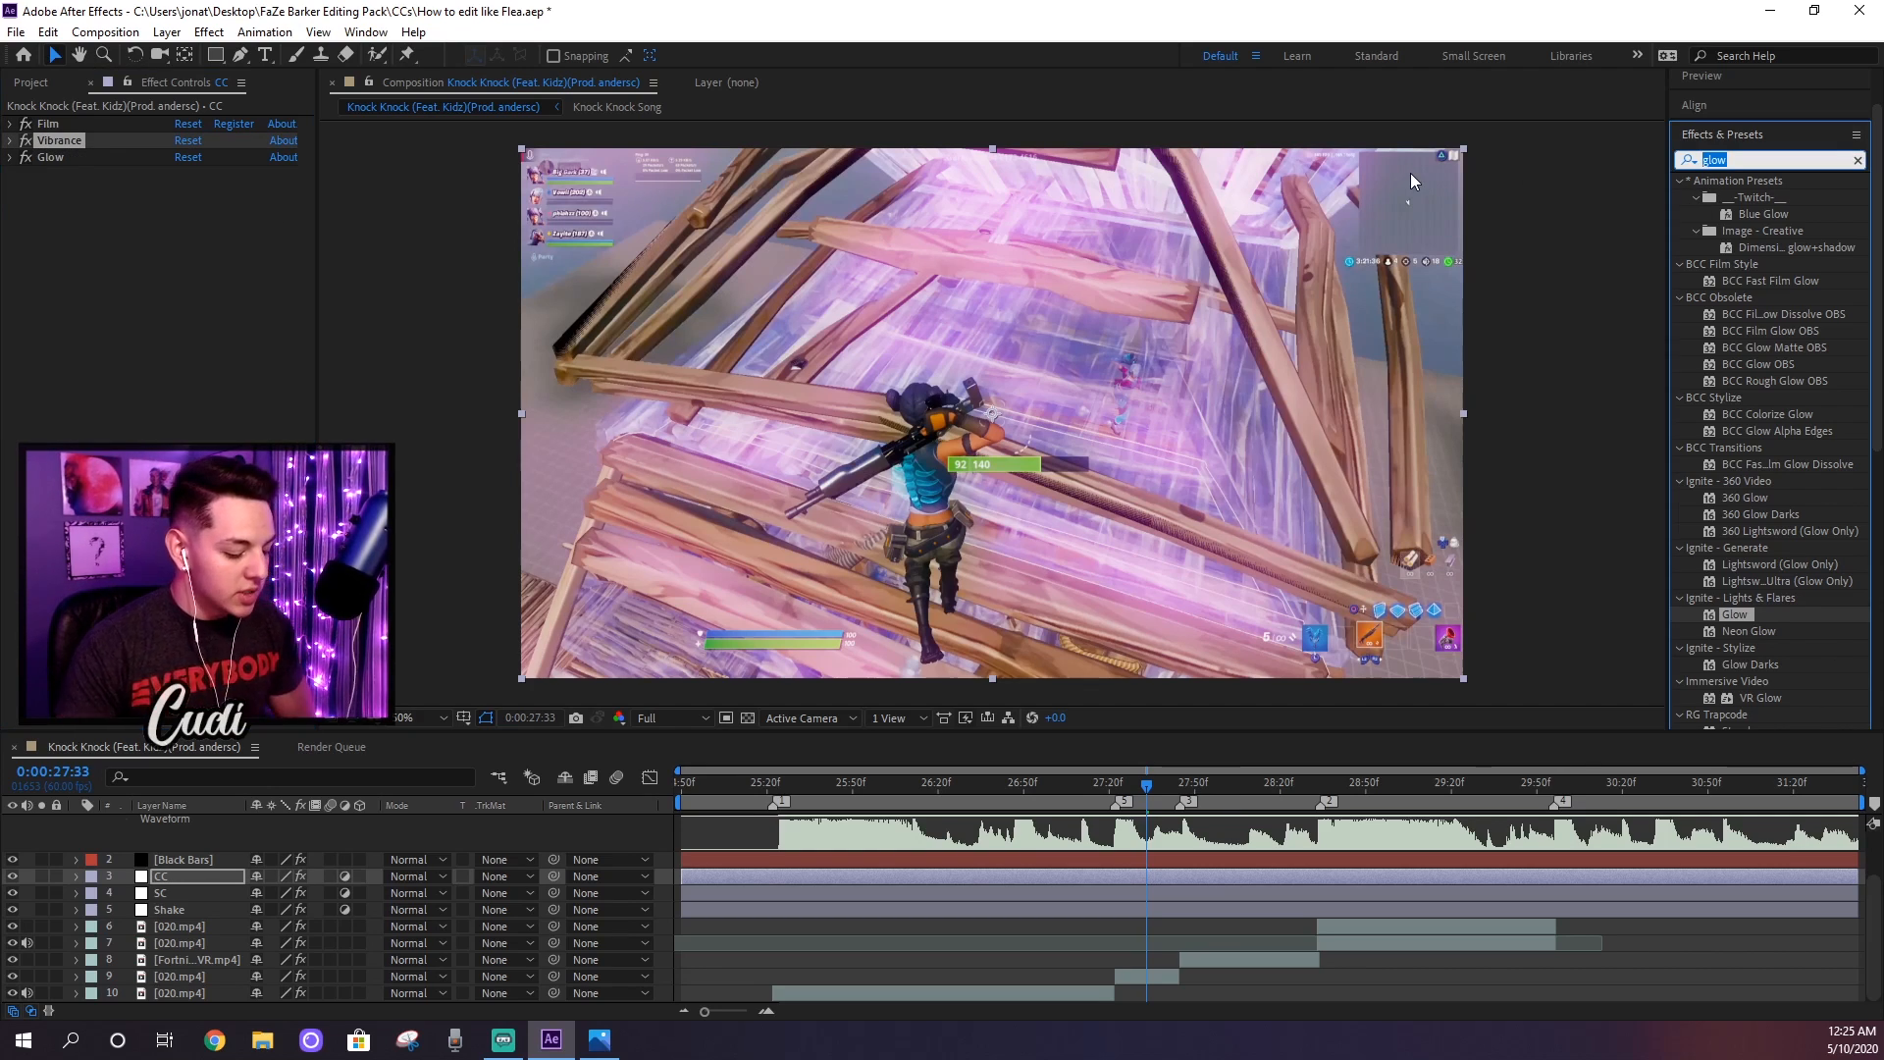
pyautogui.write('s_flicker')
pyautogui.press('BackSpace')
pyautogui.write('ker')
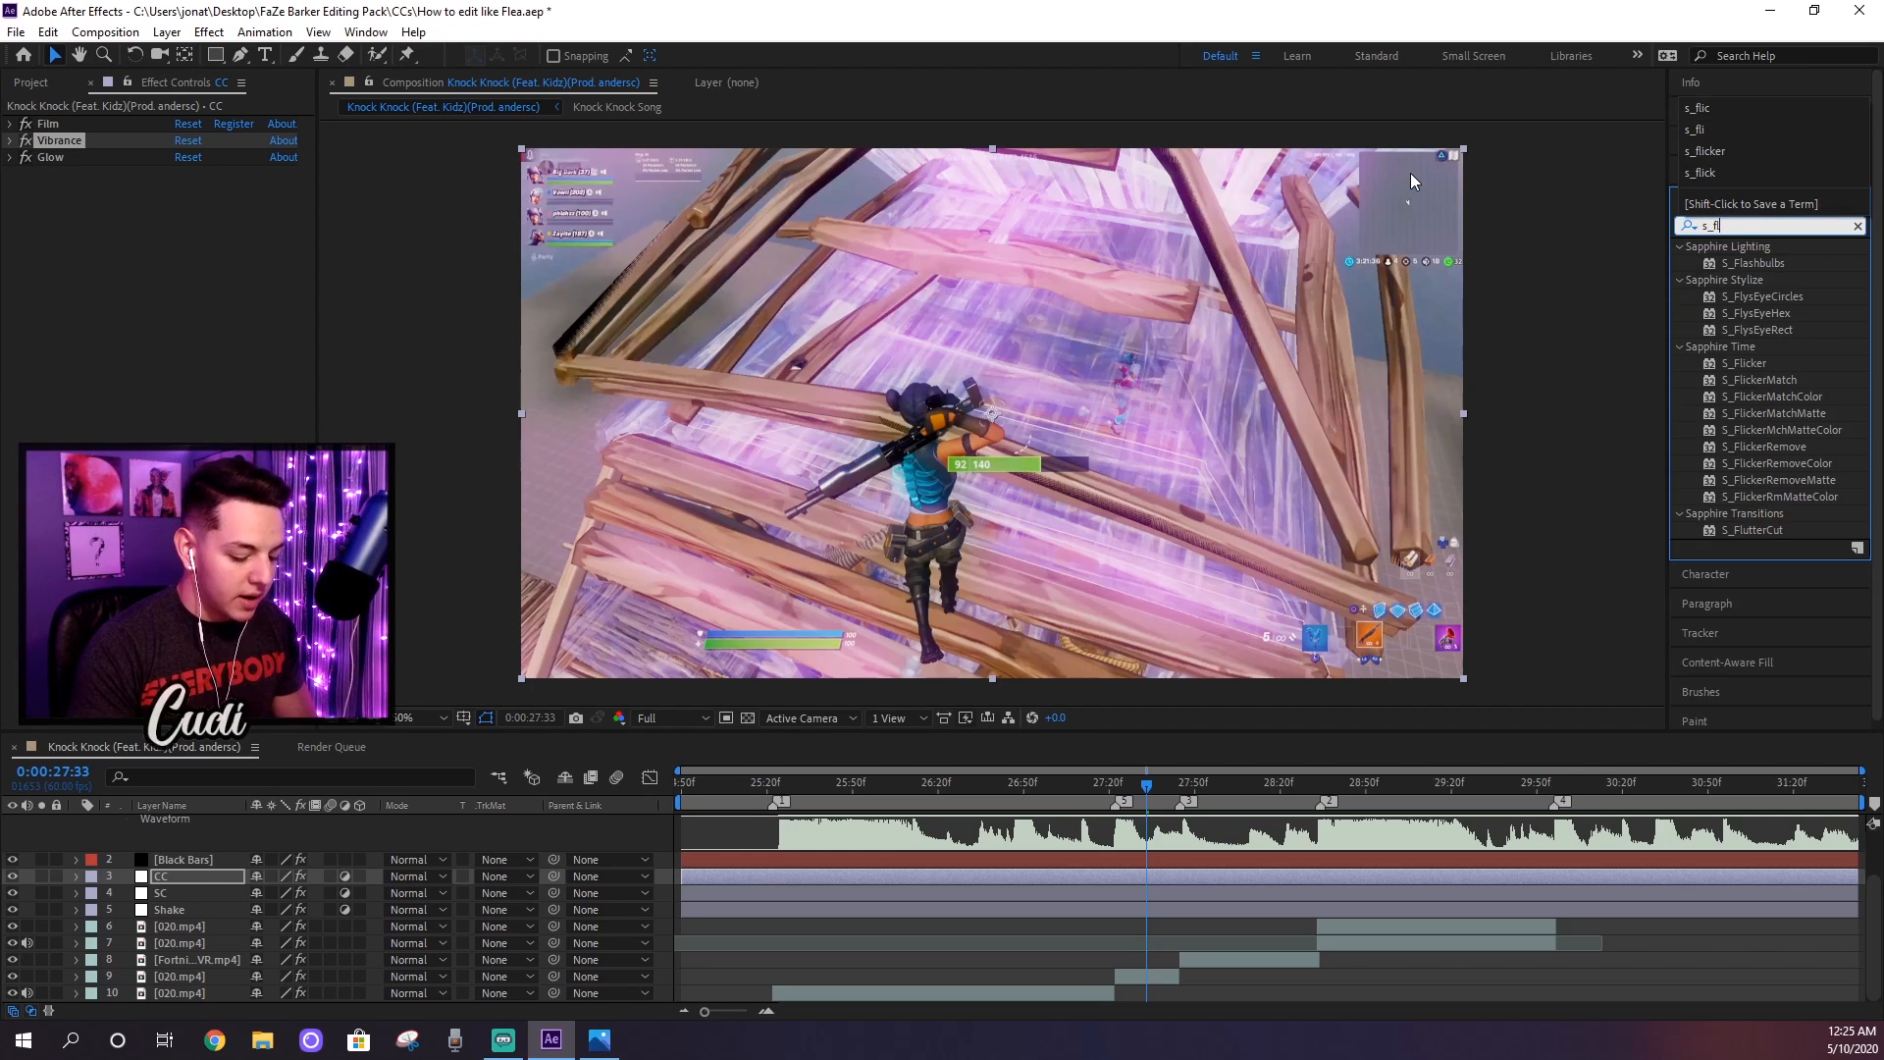
pyautogui.moveTo(1747, 263); pyautogui.dragTo(168, 194)
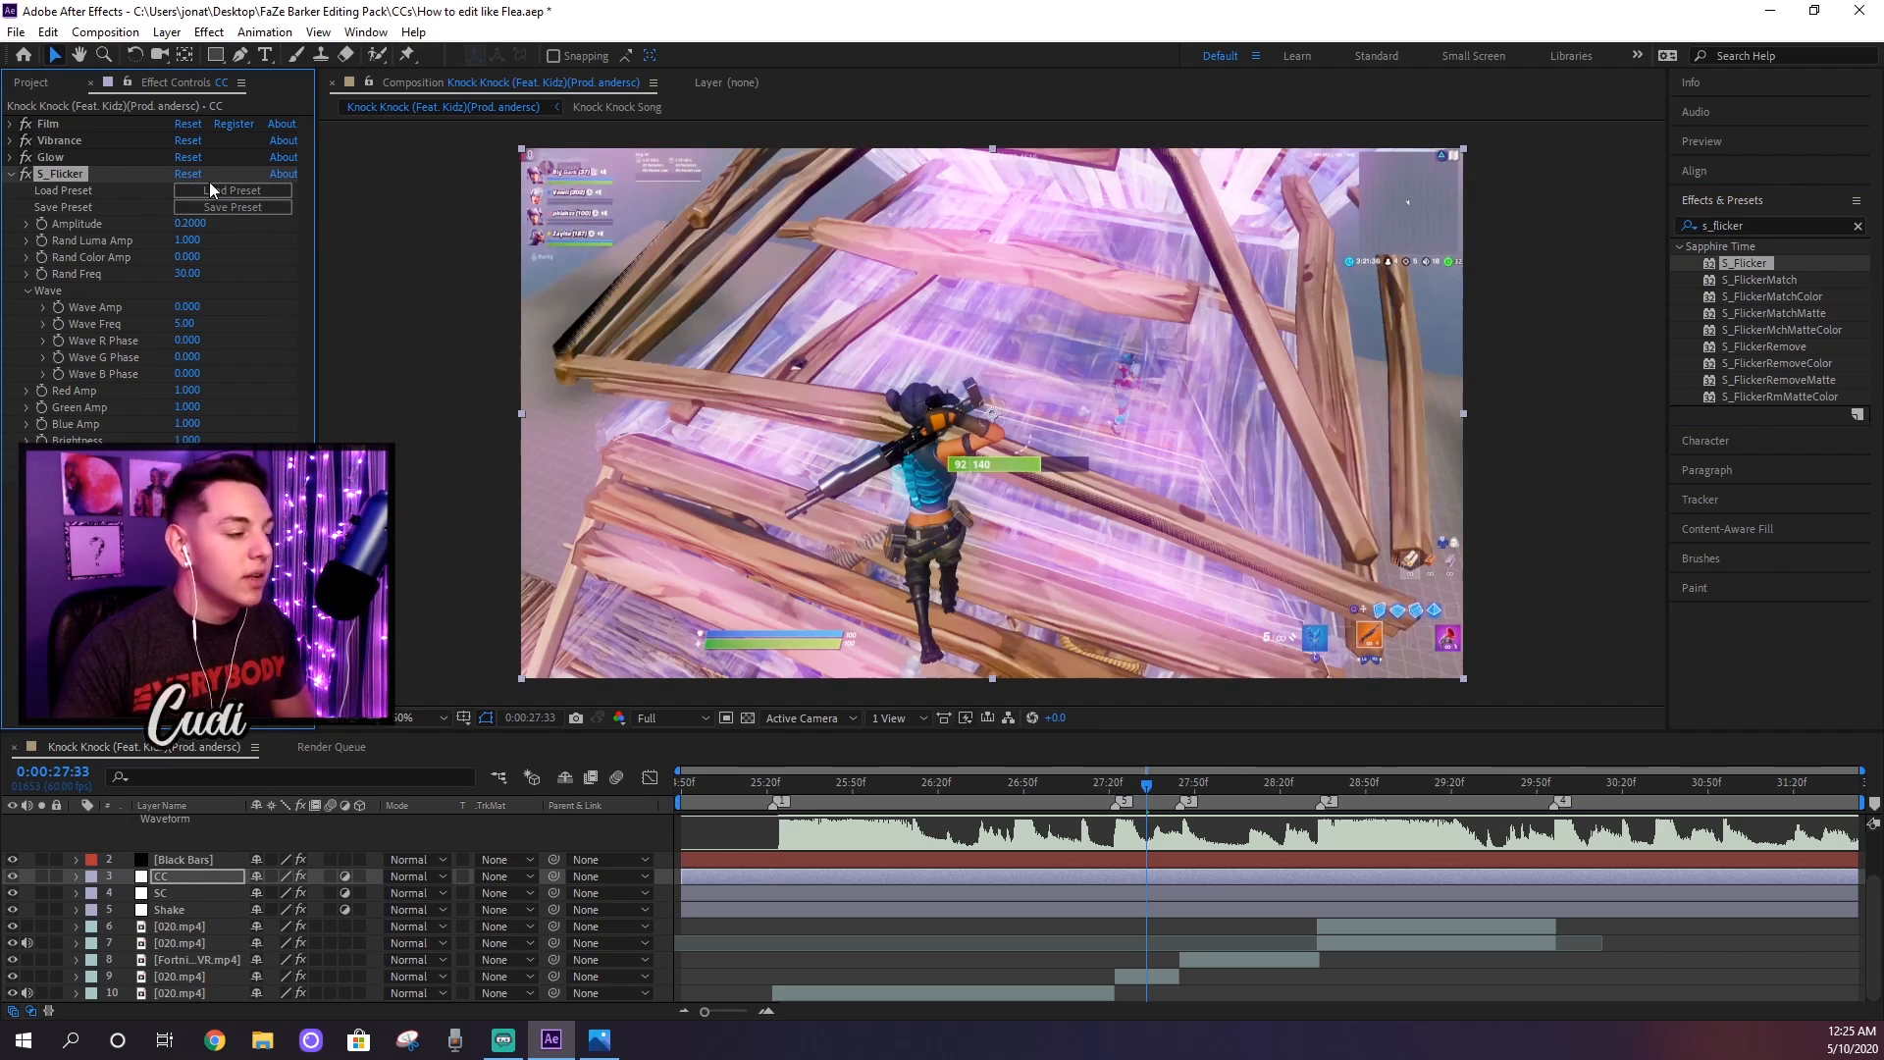
pyautogui.write('.05')
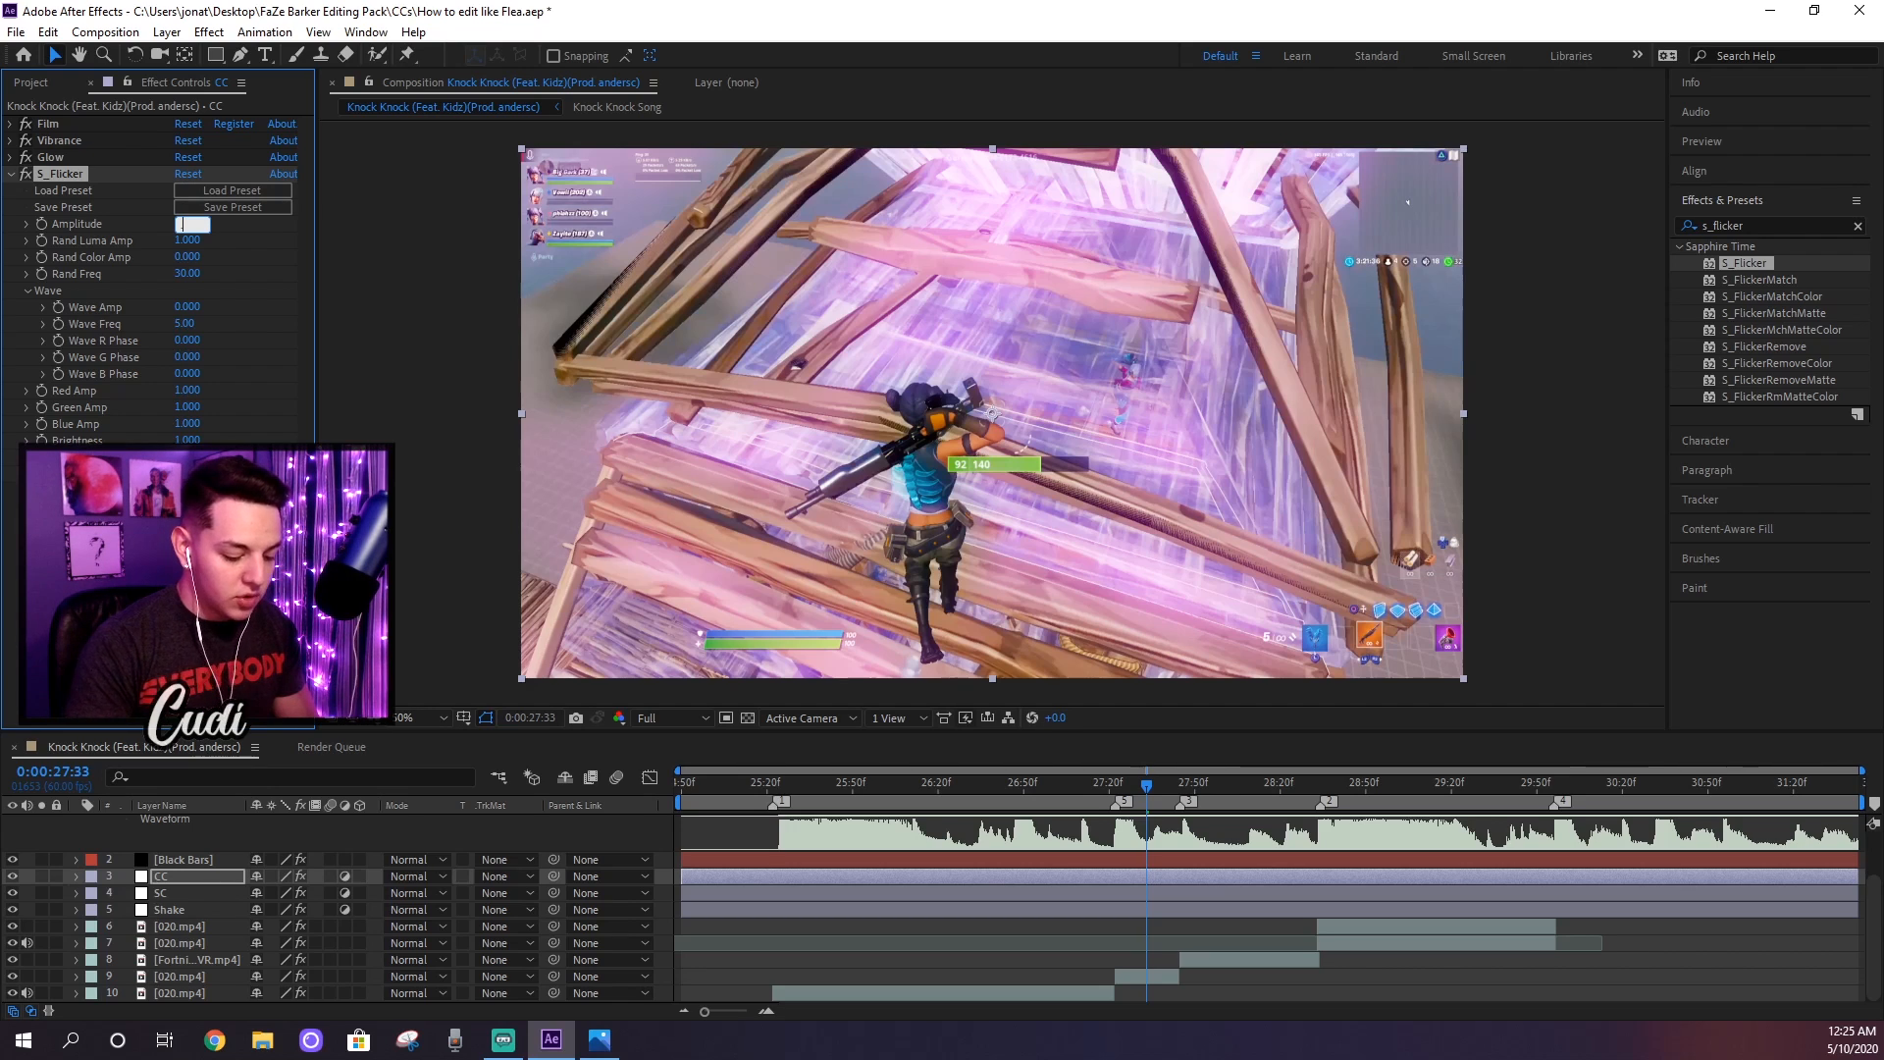
pyautogui.press('Return')
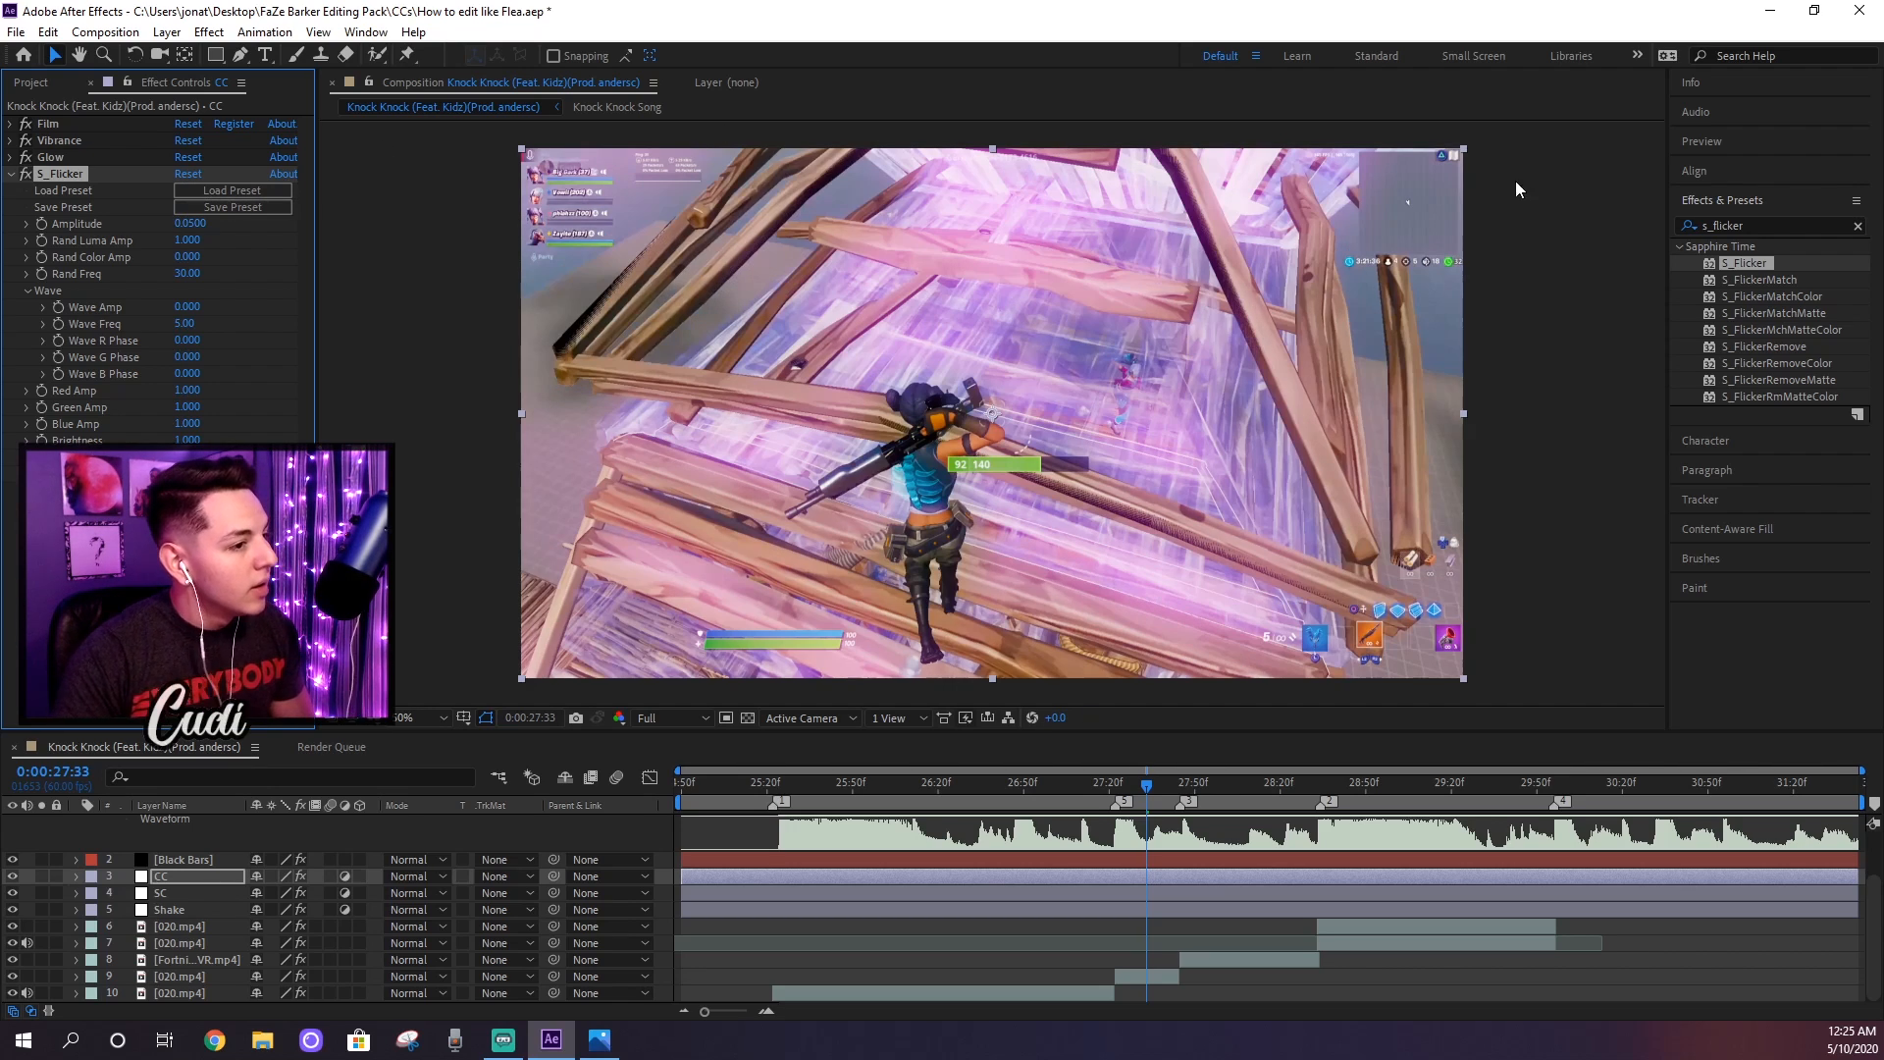
# Step: Apply the Curves effect above Film on the CC layer and bend its RGB curve into a gentle S-shape
pyautogui.click(1779, 219)
pyautogui.write('curves')
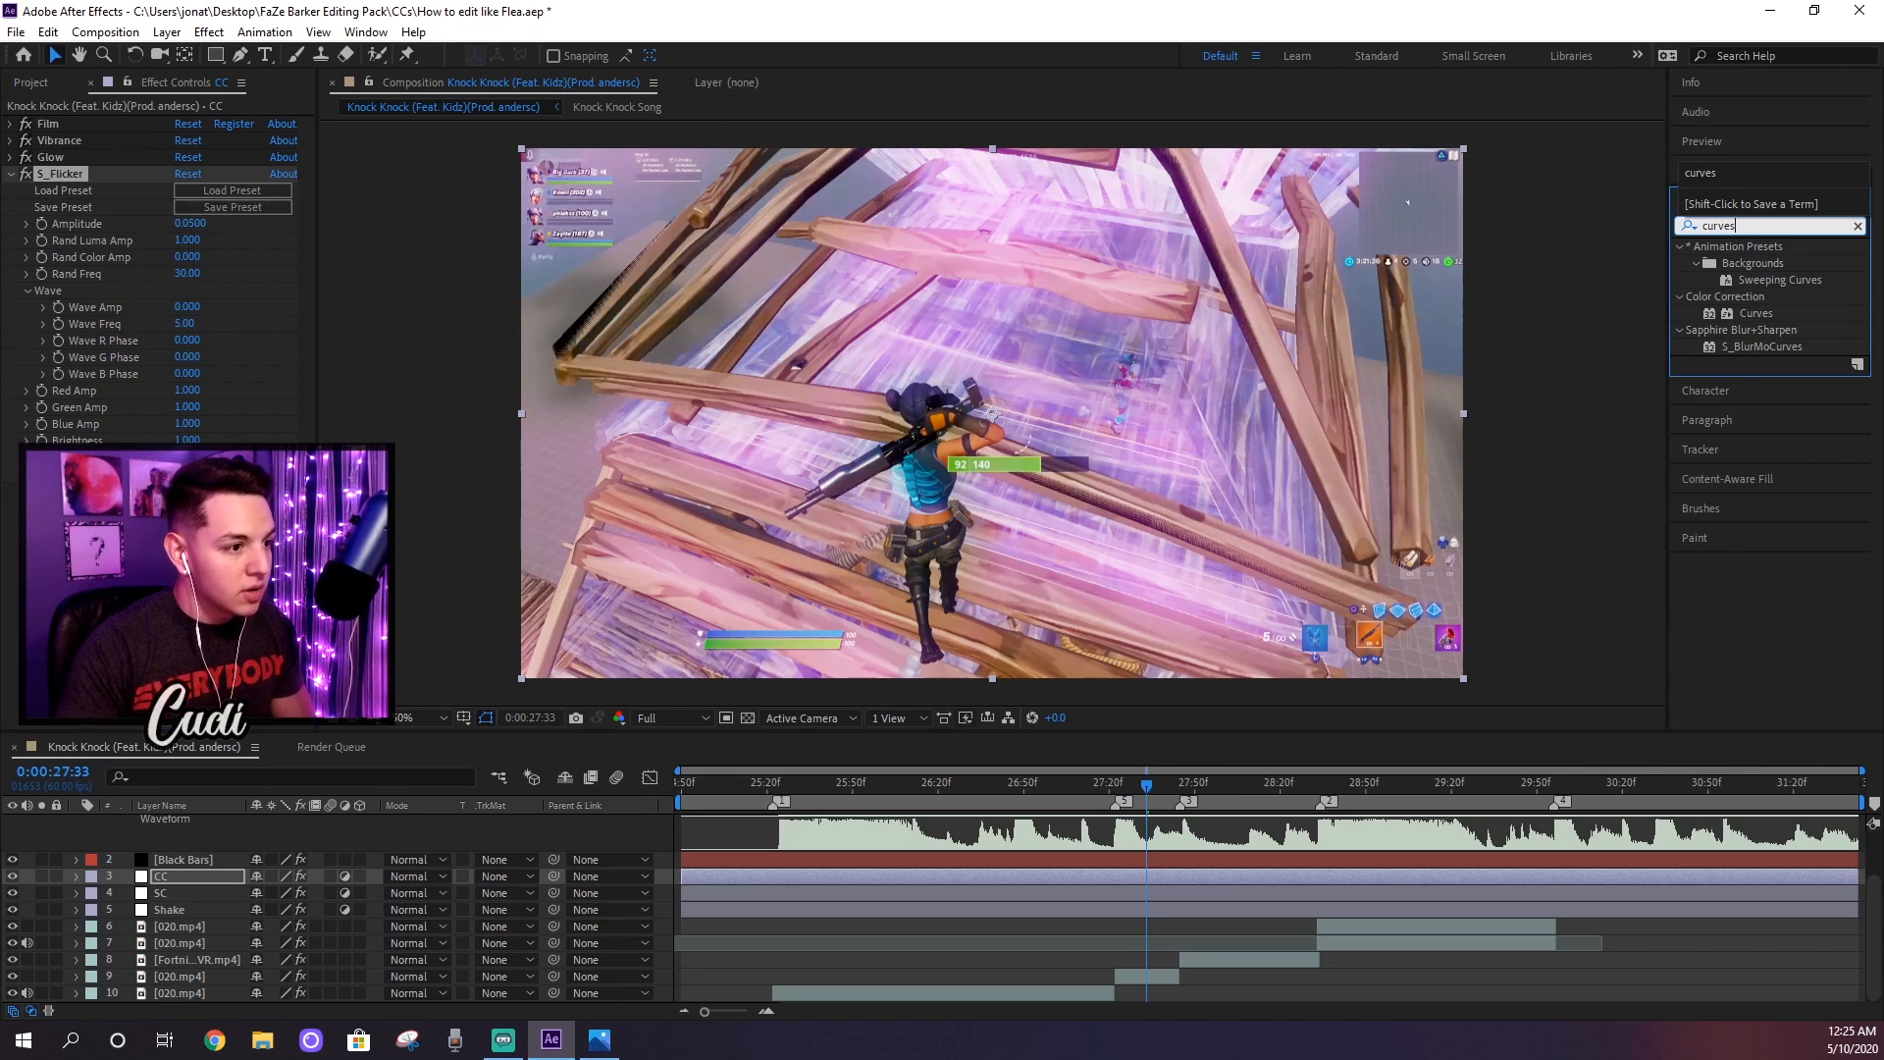
pyautogui.moveTo(1744, 308); pyautogui.dragTo(68, 118)
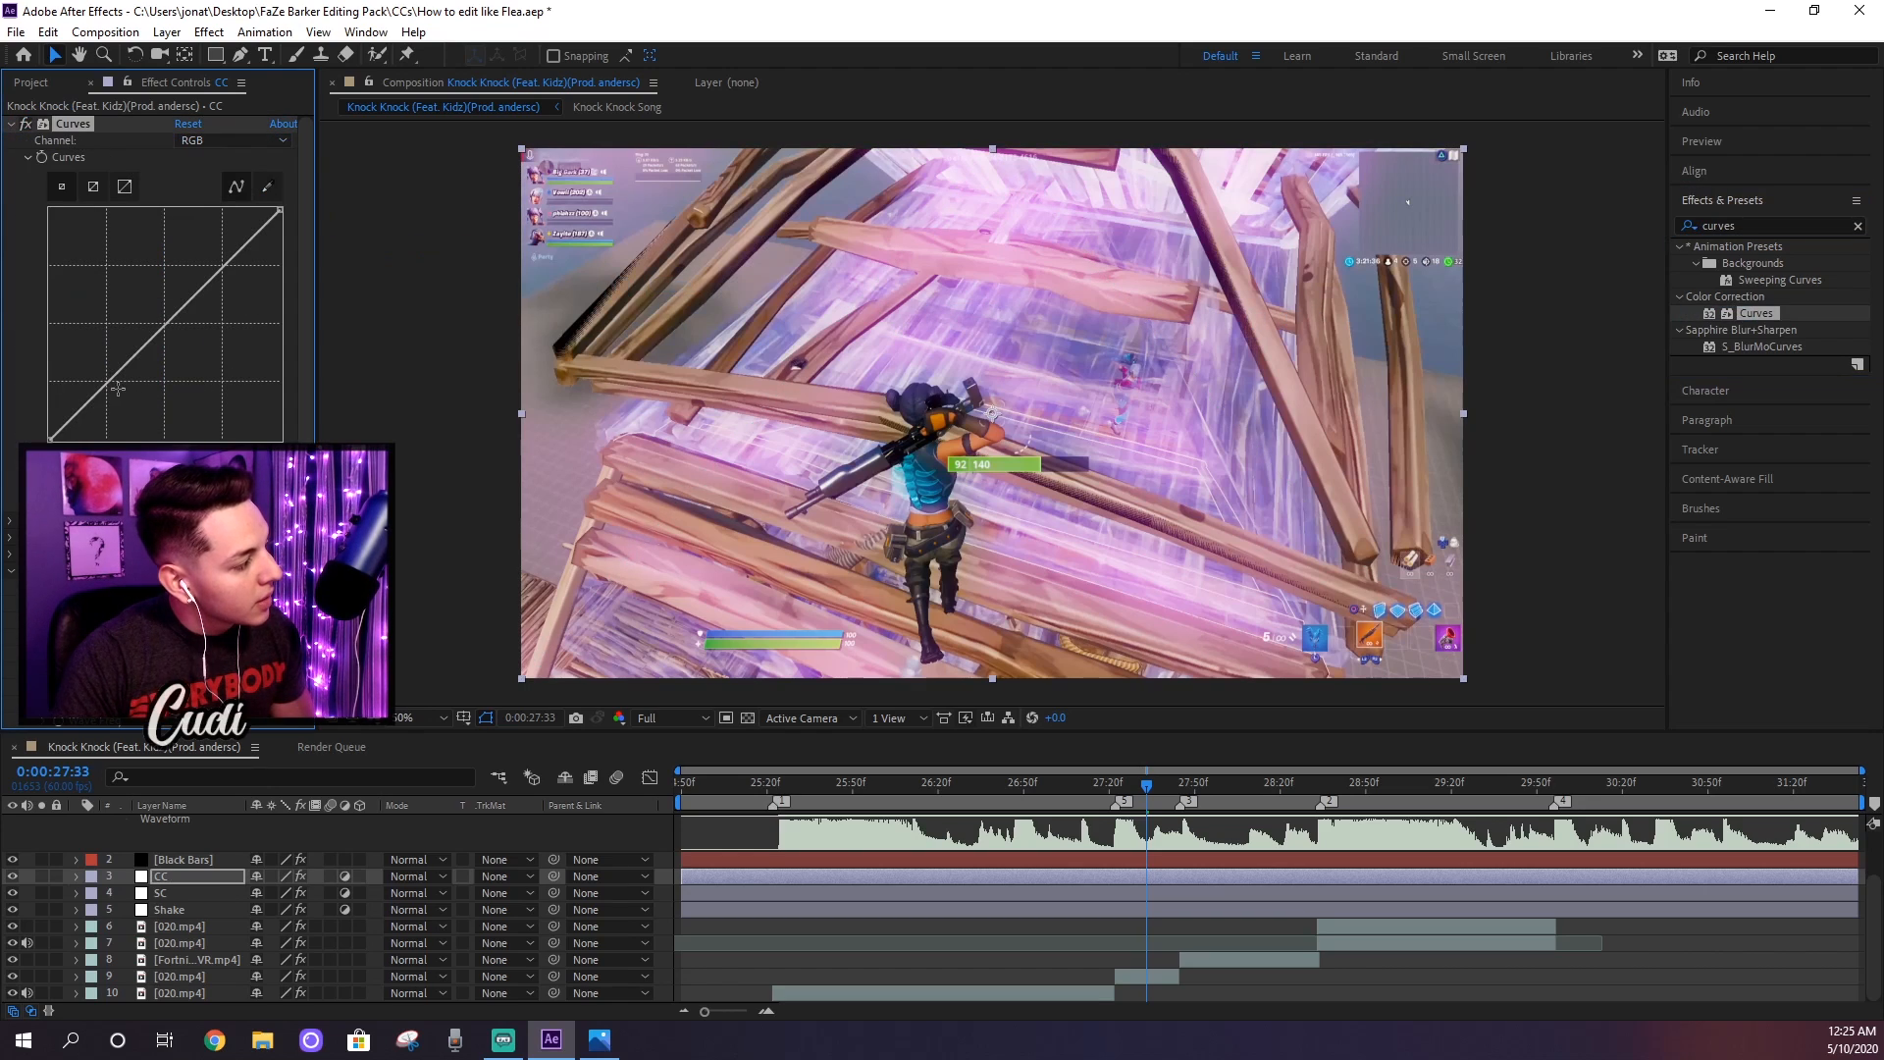
pyautogui.click(224, 264)
pyautogui.moveTo(107, 382); pyautogui.dragTo(113, 386)
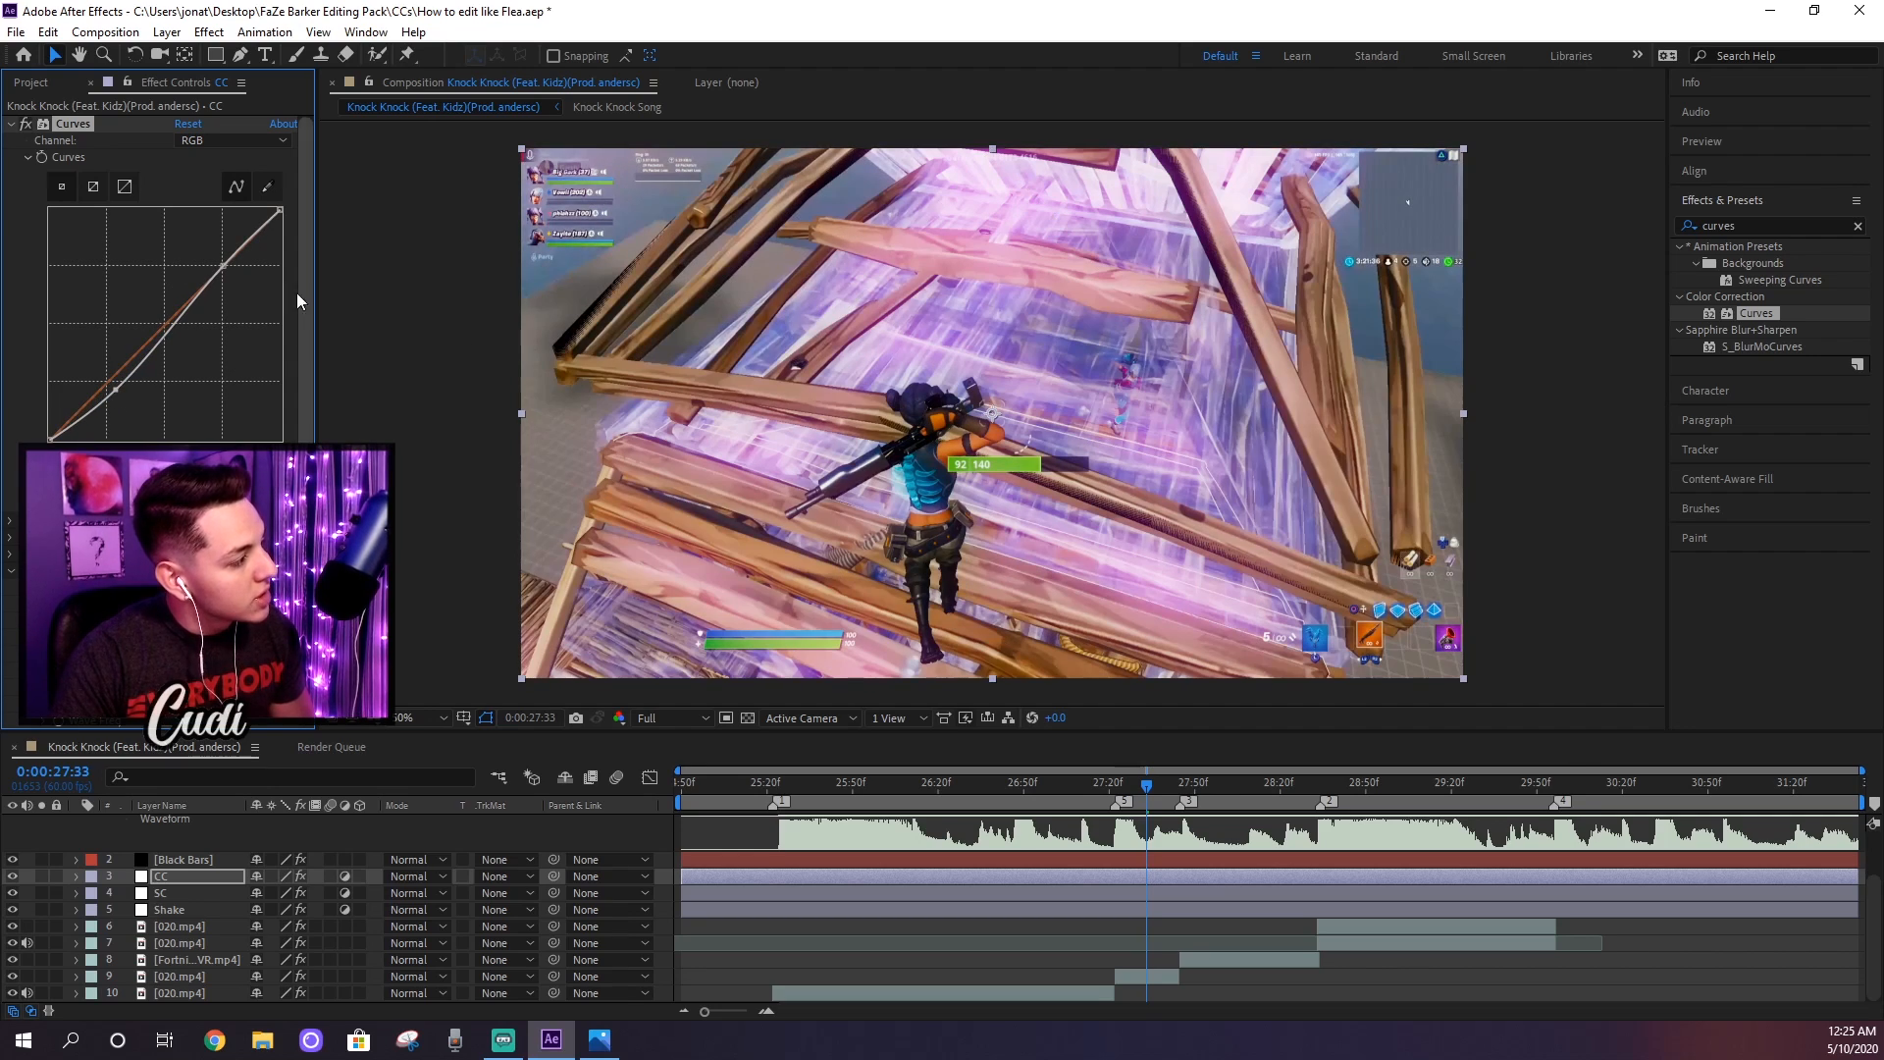
pyautogui.moveTo(224, 266); pyautogui.dragTo(218, 256)
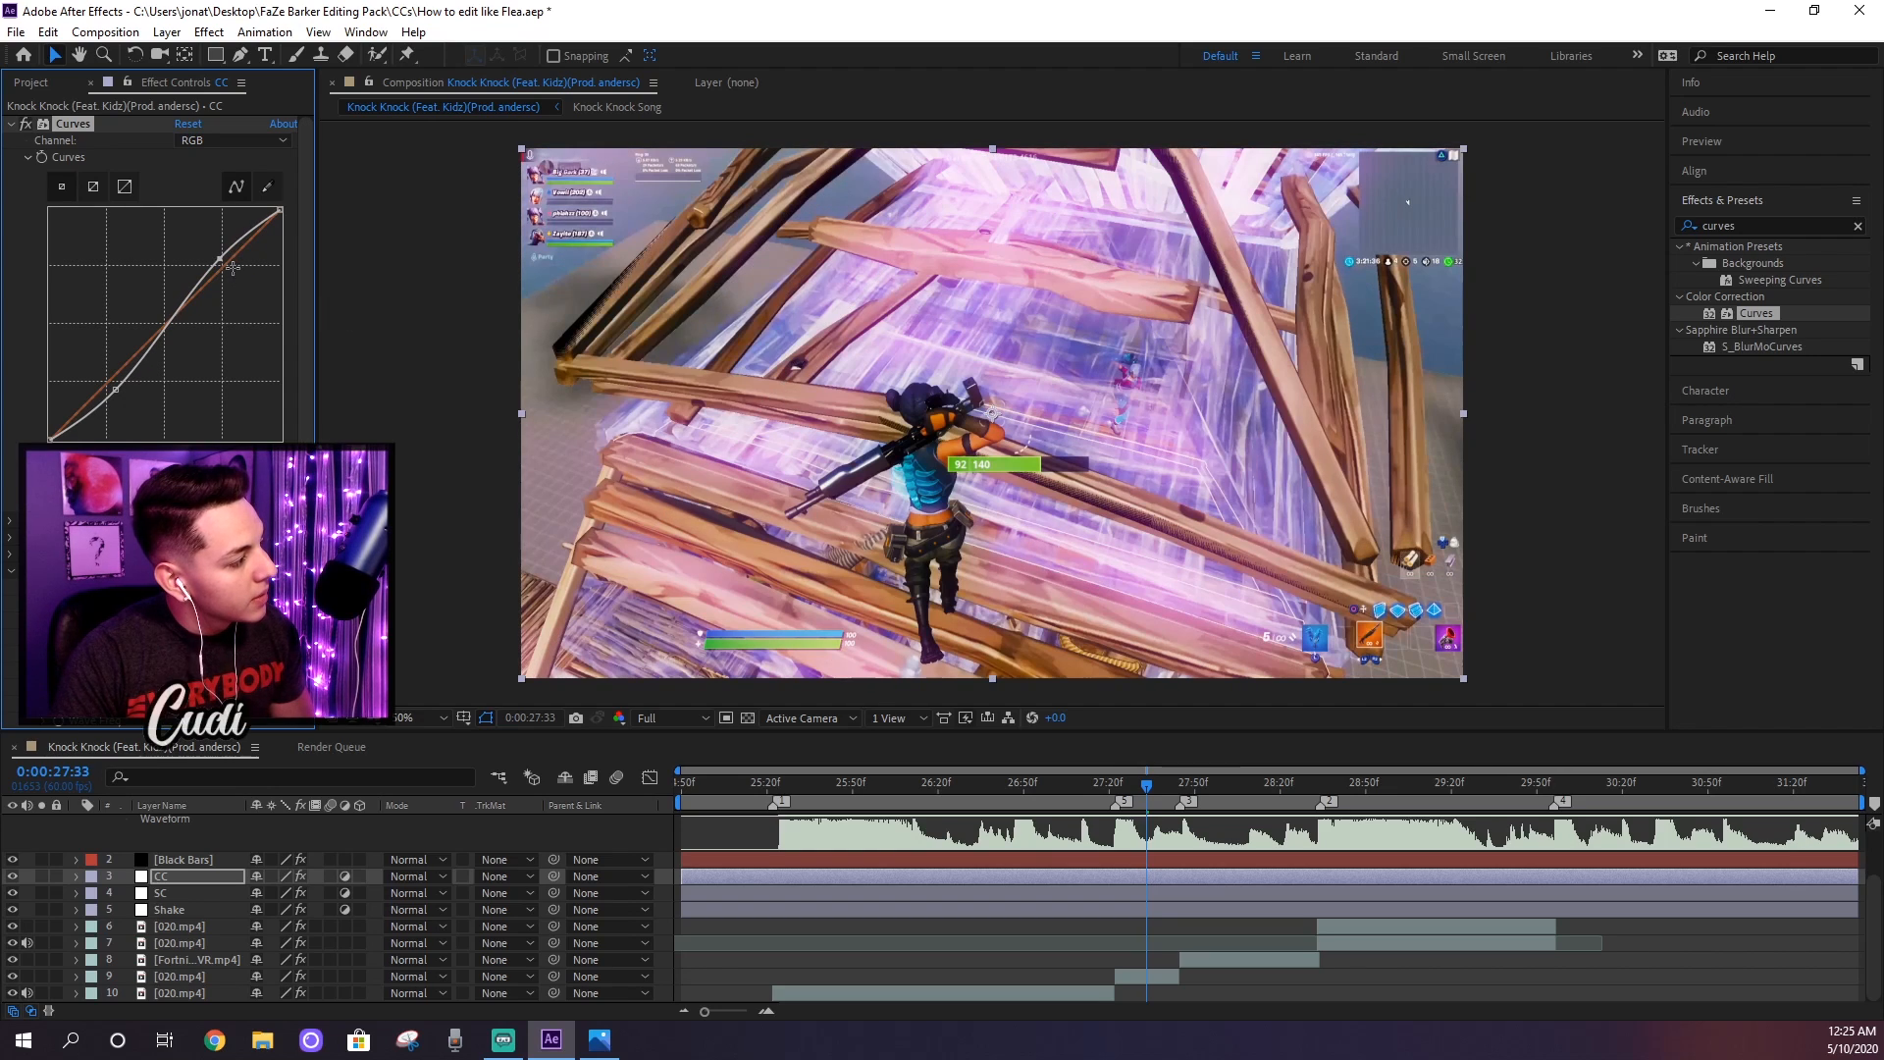
pyautogui.moveTo(220, 258); pyautogui.dragTo(218, 256)
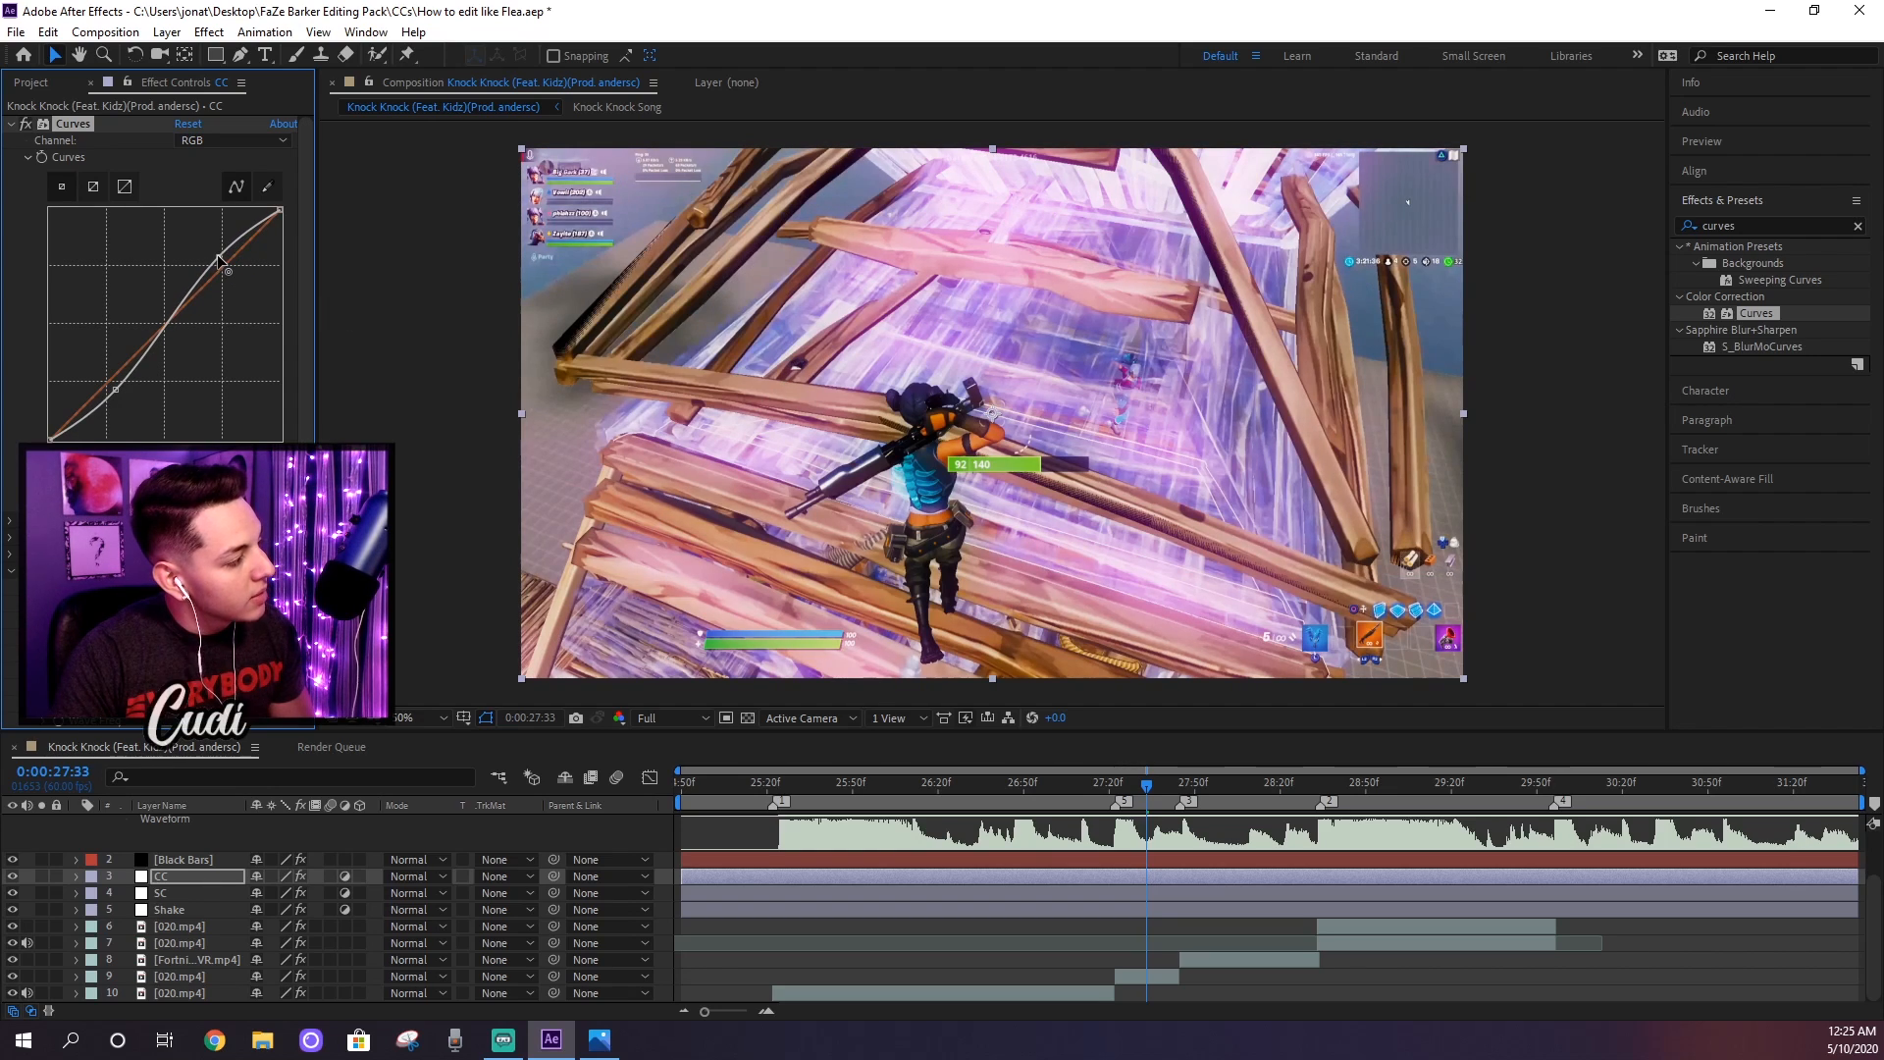
# Step: Apply the Blur & Sharpen category's Sharpen effect below S_Flicker on the CC layer and collapse the Curves settings
pyautogui.click(1770, 235)
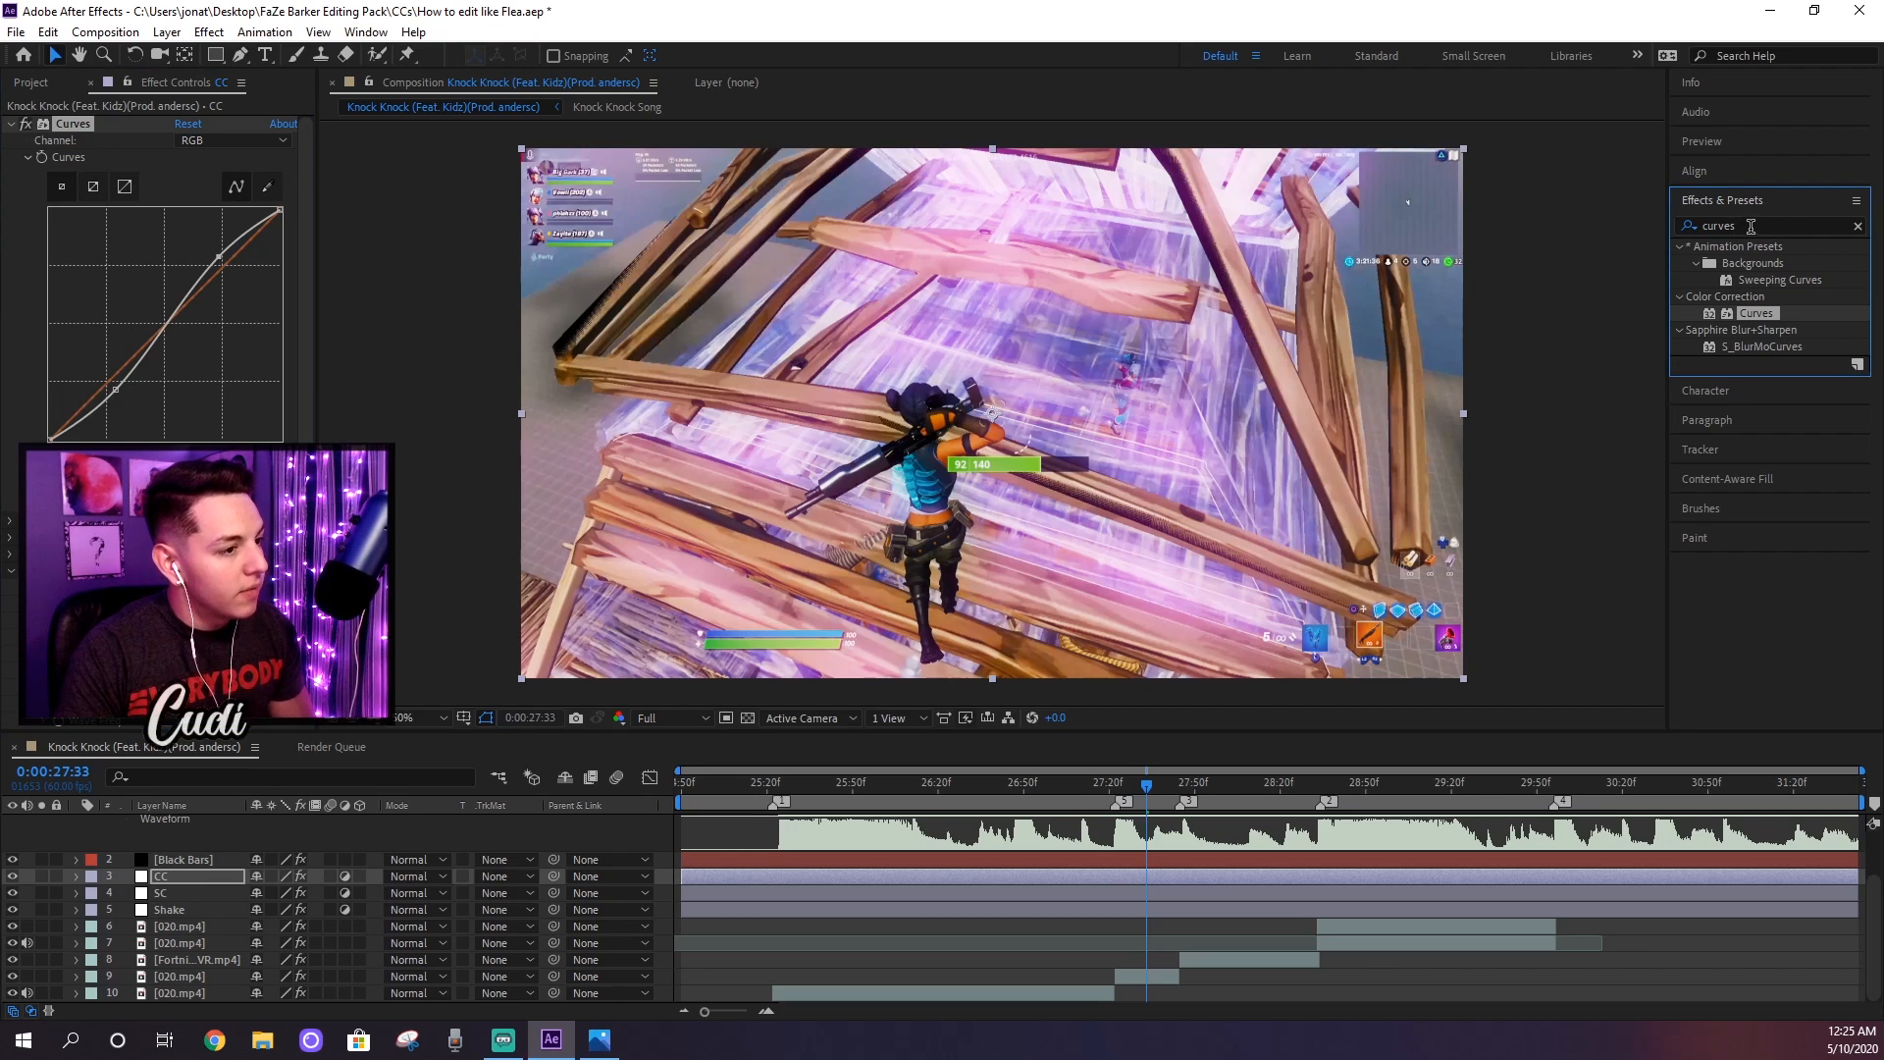
pyautogui.moveTo(1751, 227); pyautogui.dragTo(1170, 200)
pyautogui.write('shar')
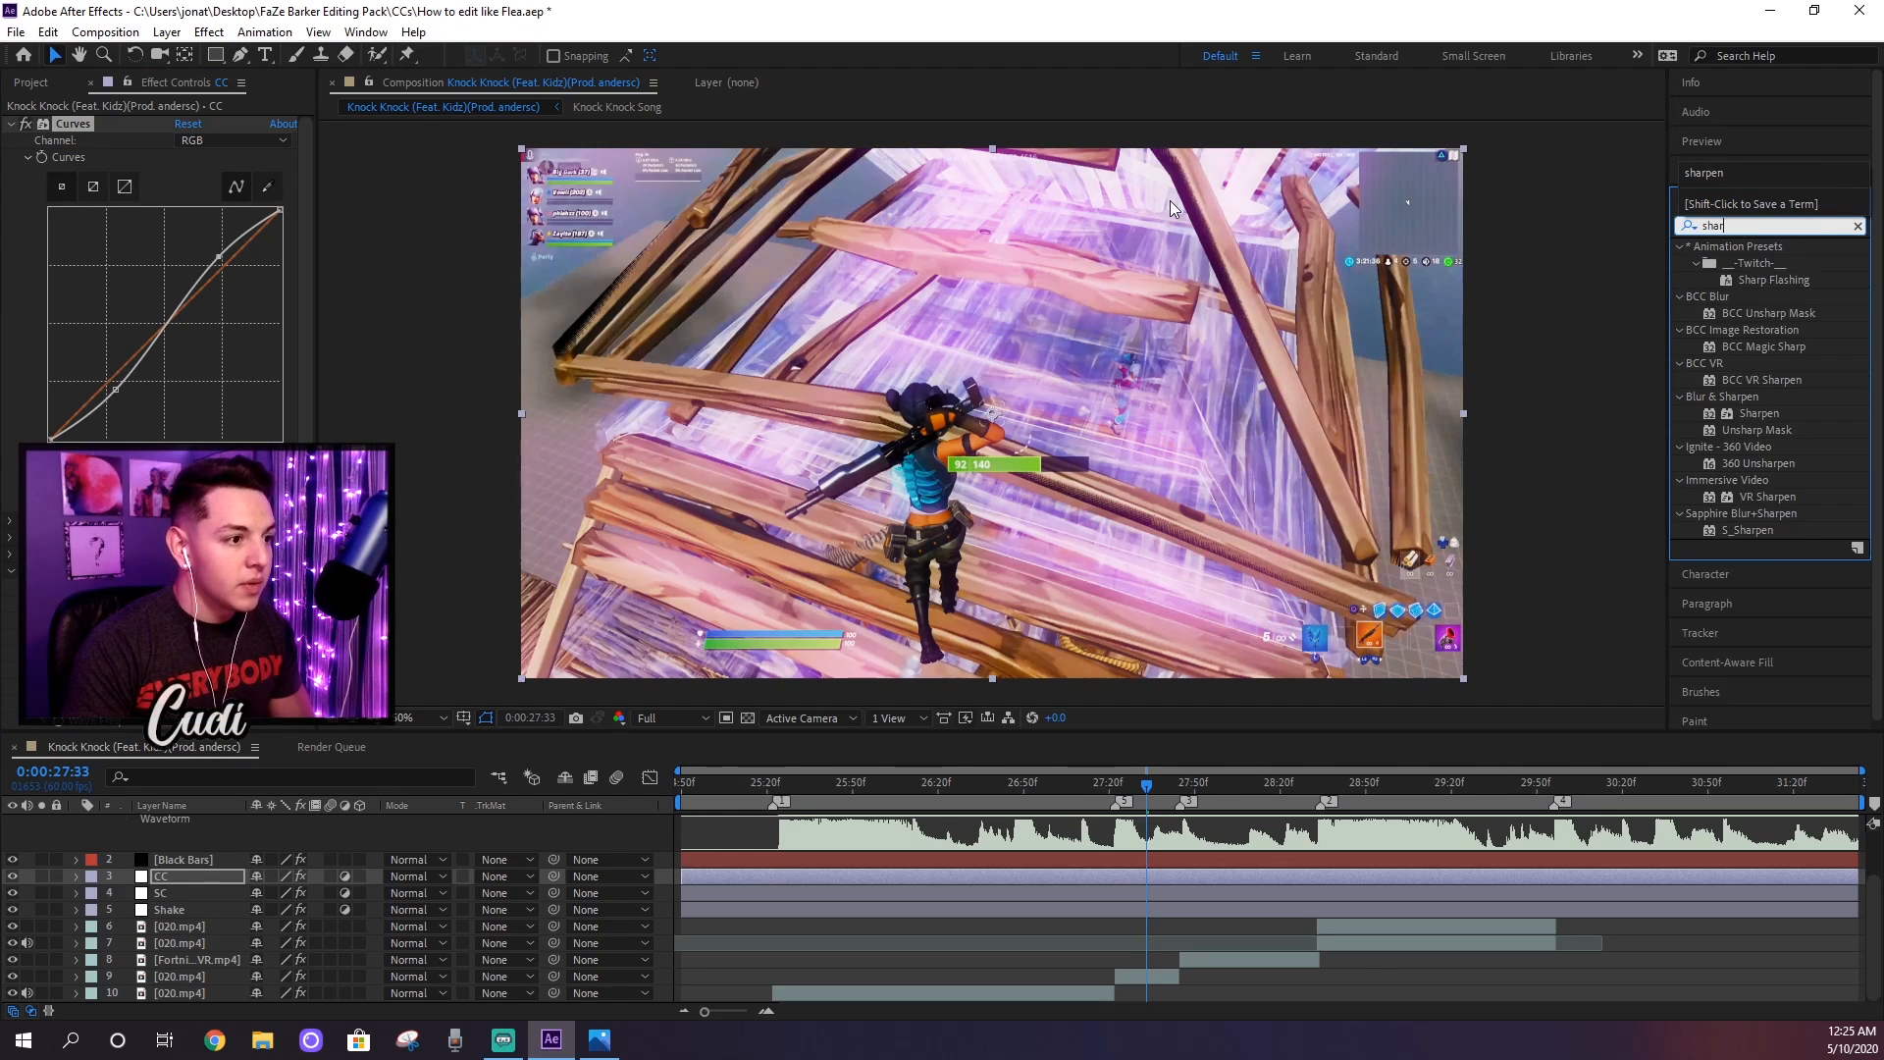
pyautogui.write('pen')
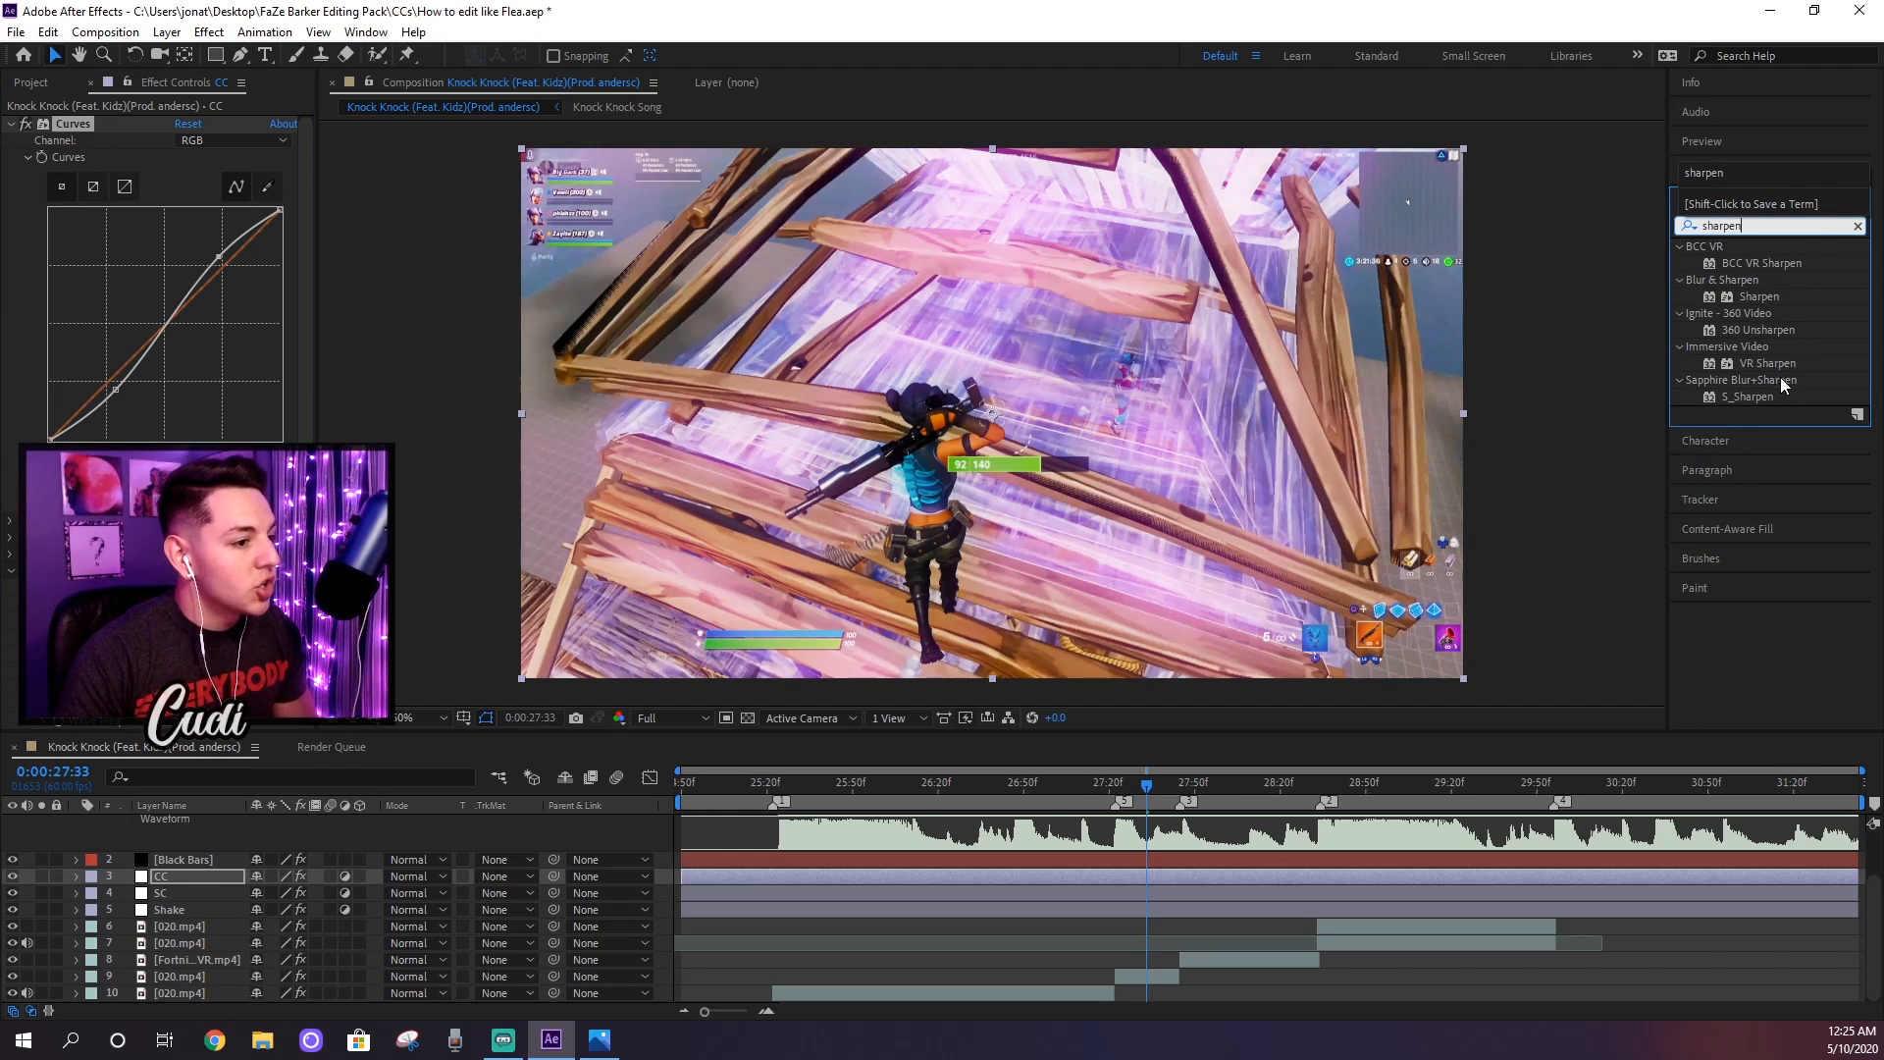
pyautogui.scroll(-3, 147, 353)
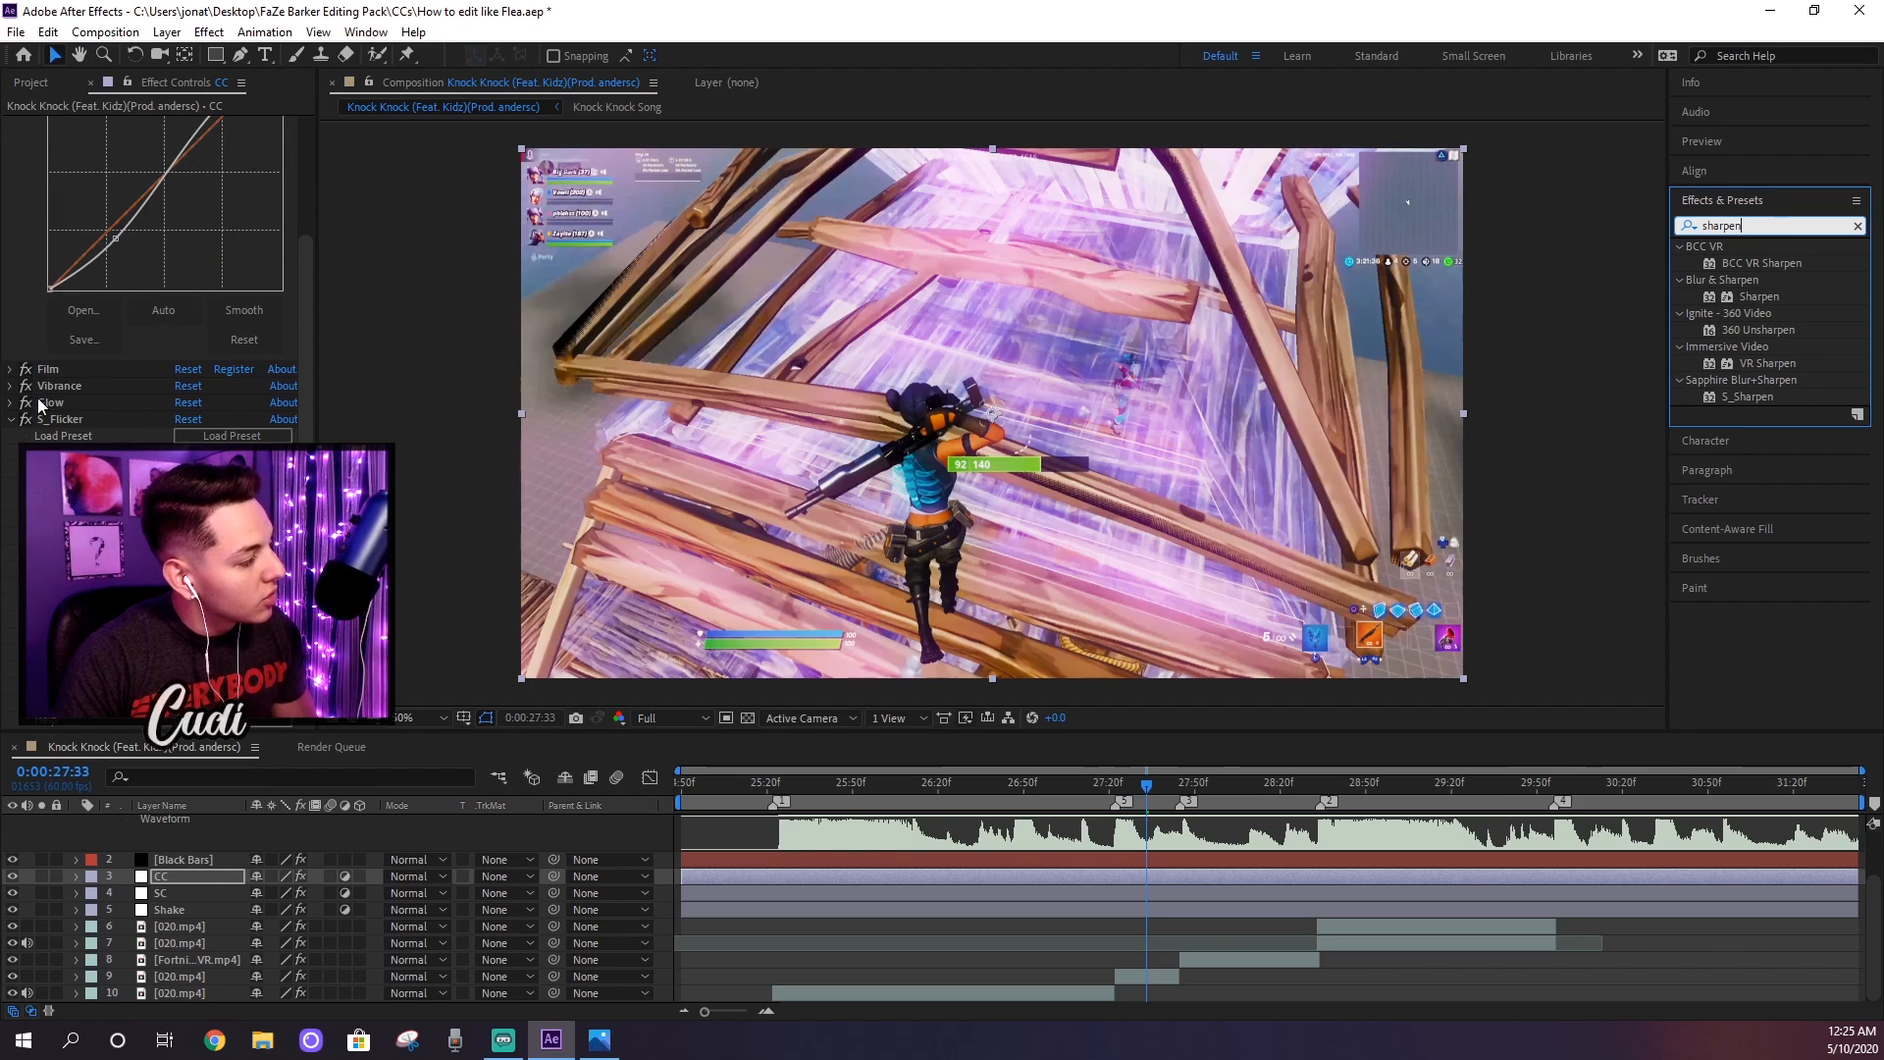
pyautogui.click(9, 420)
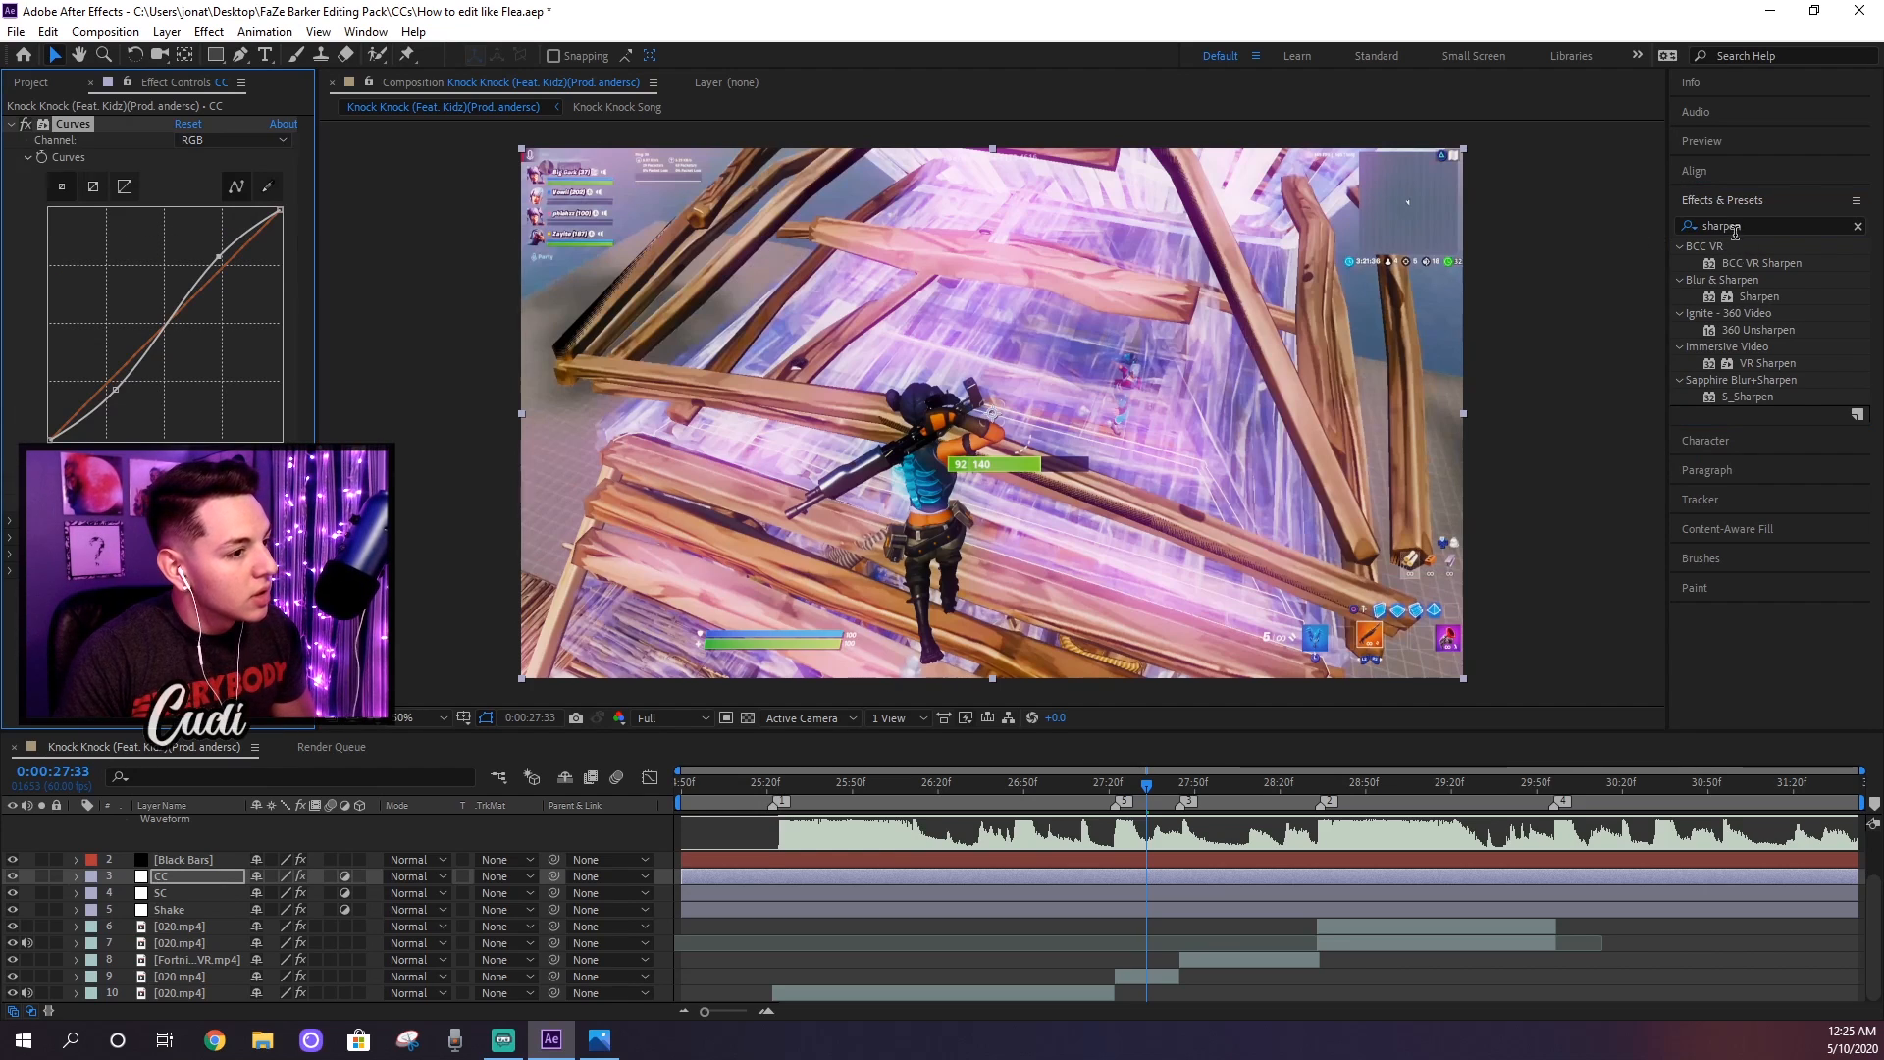
pyautogui.click(1758, 296)
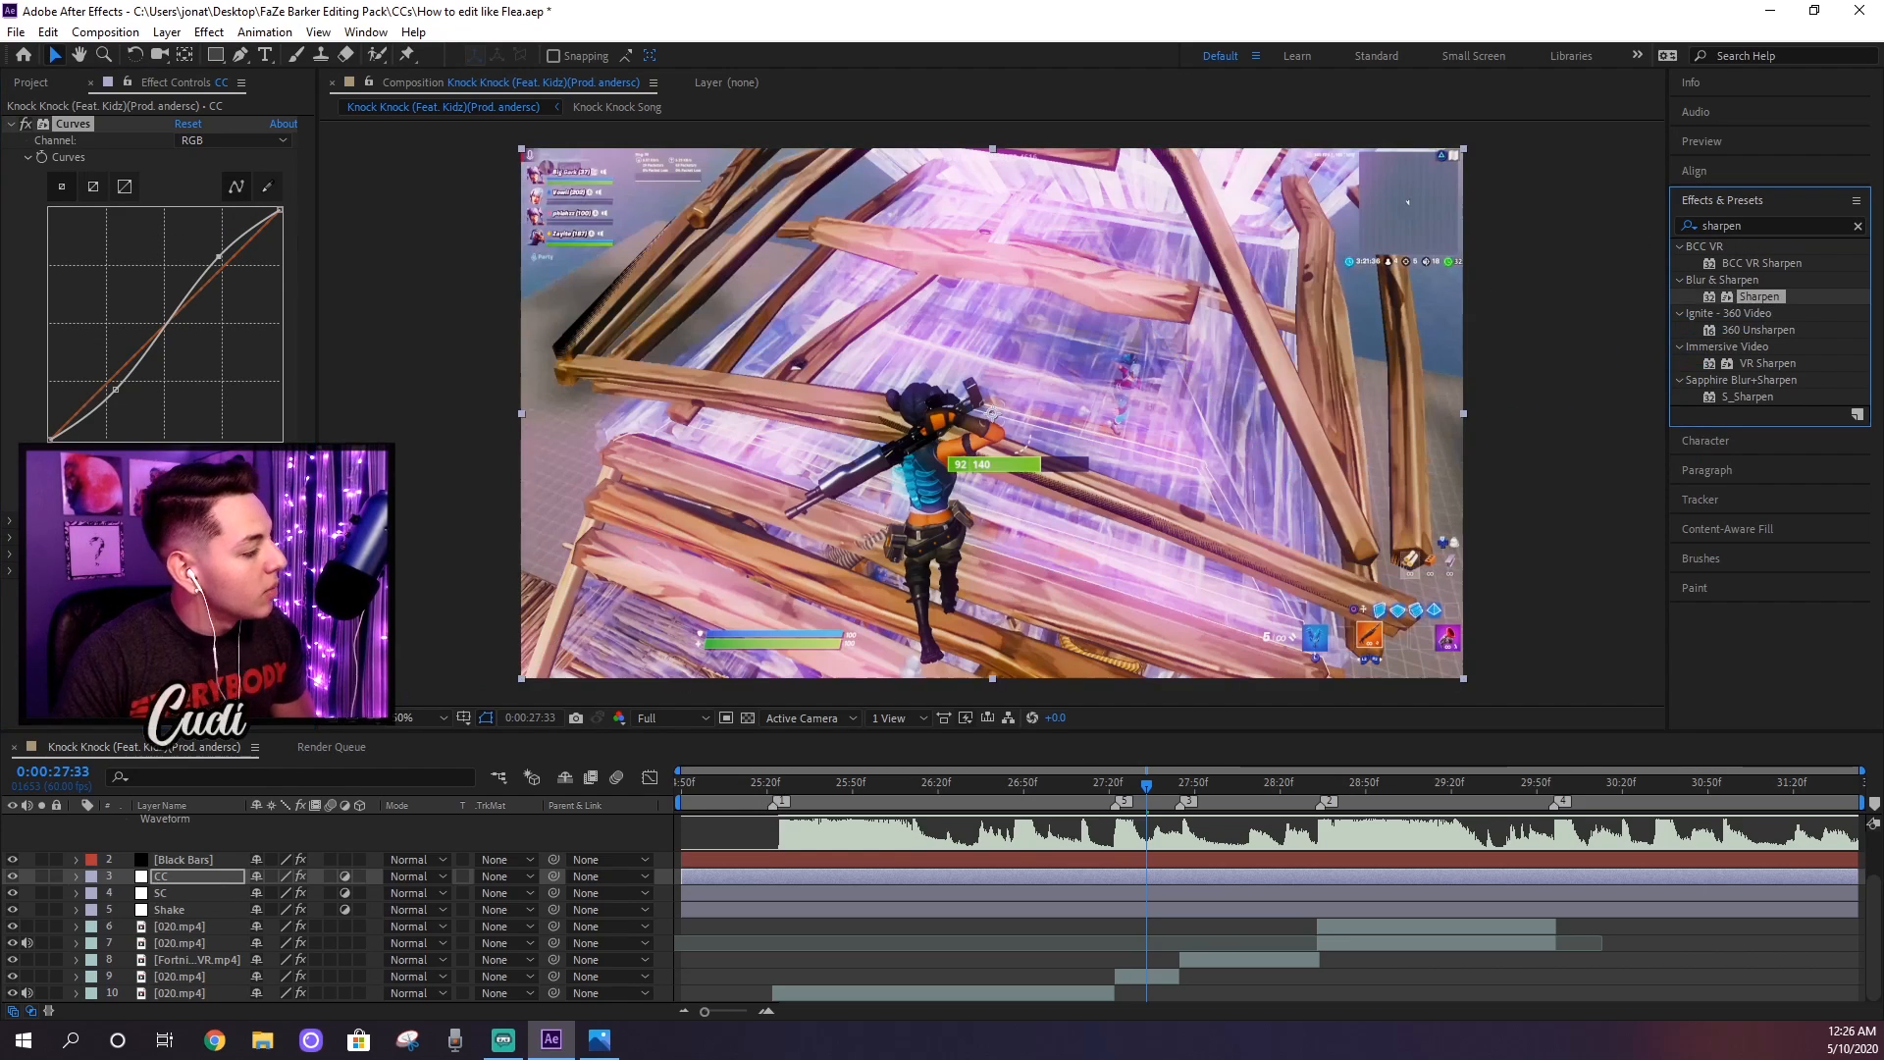
pyautogui.moveTo(1758, 296); pyautogui.dragTo(148, 589)
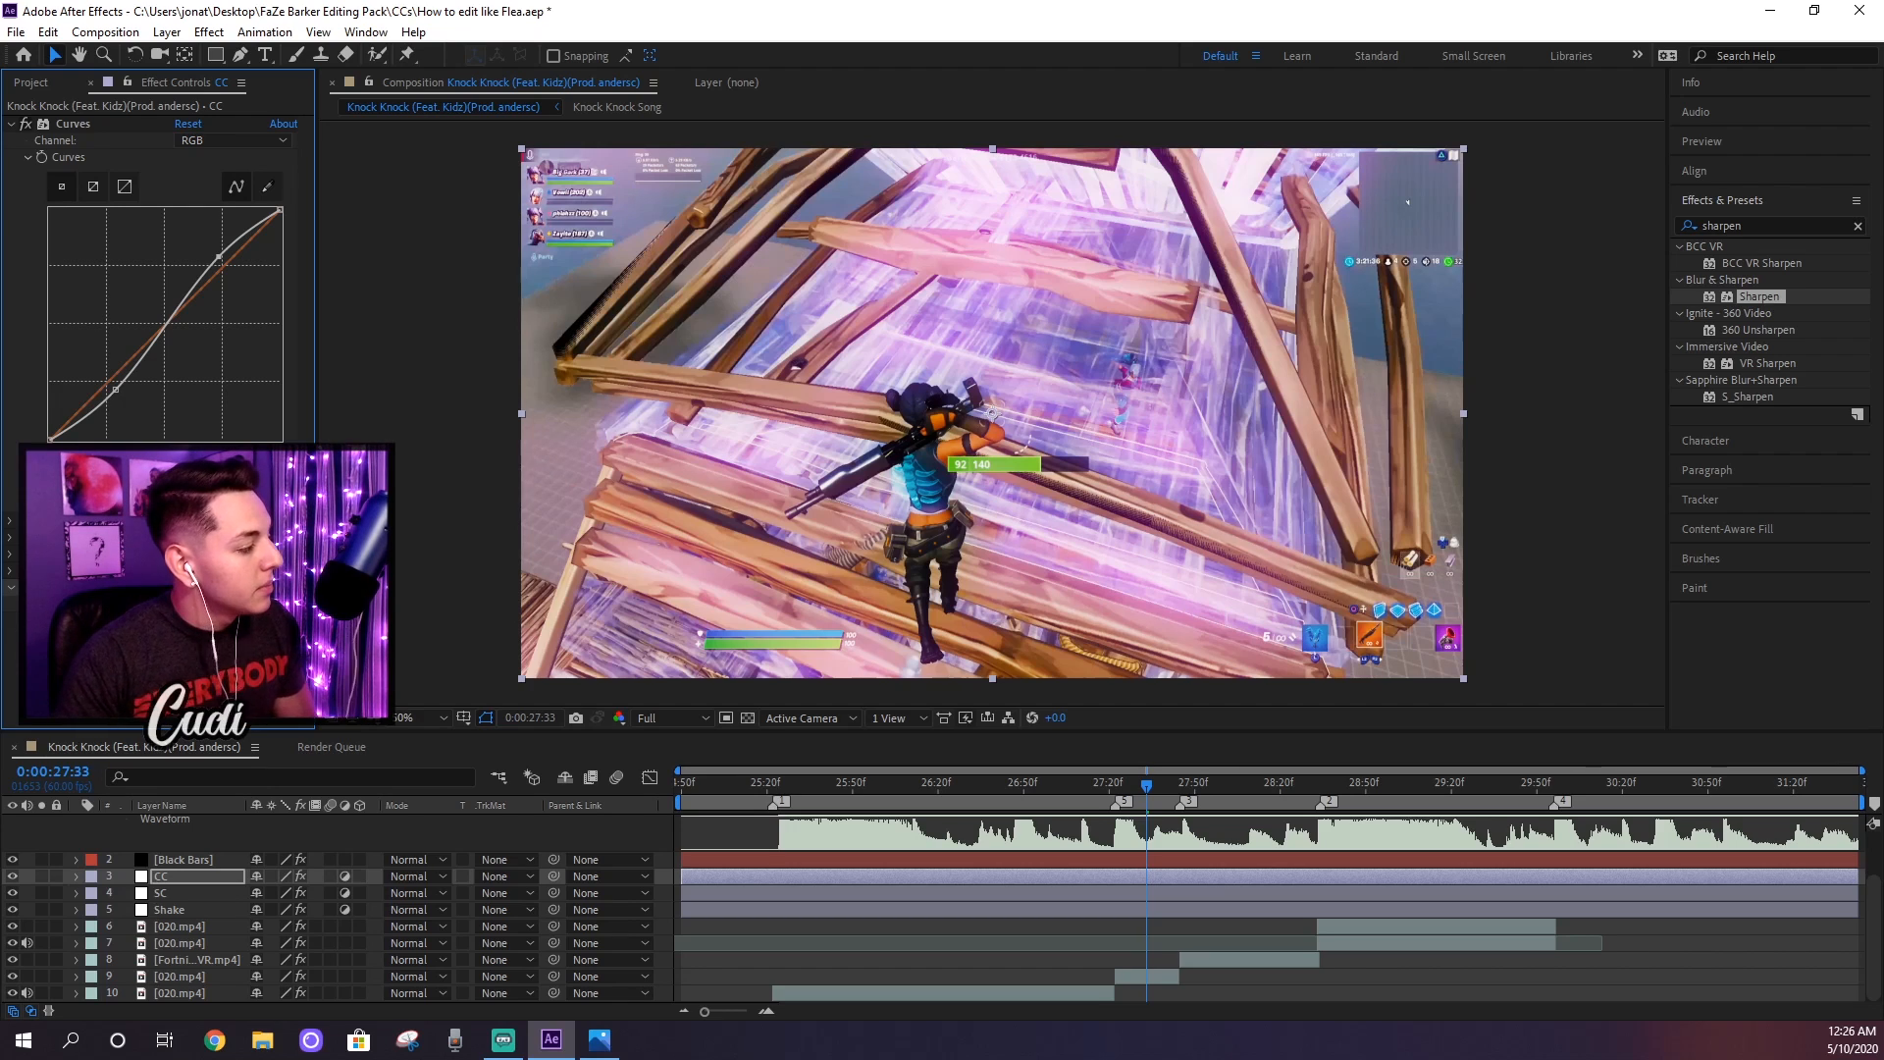
pyautogui.click(12, 123)
# Step: Review the color grade on frames up to 0:00:27:08 and try the CC layer's Vibrance at 100
pyautogui.click(1007, 785)
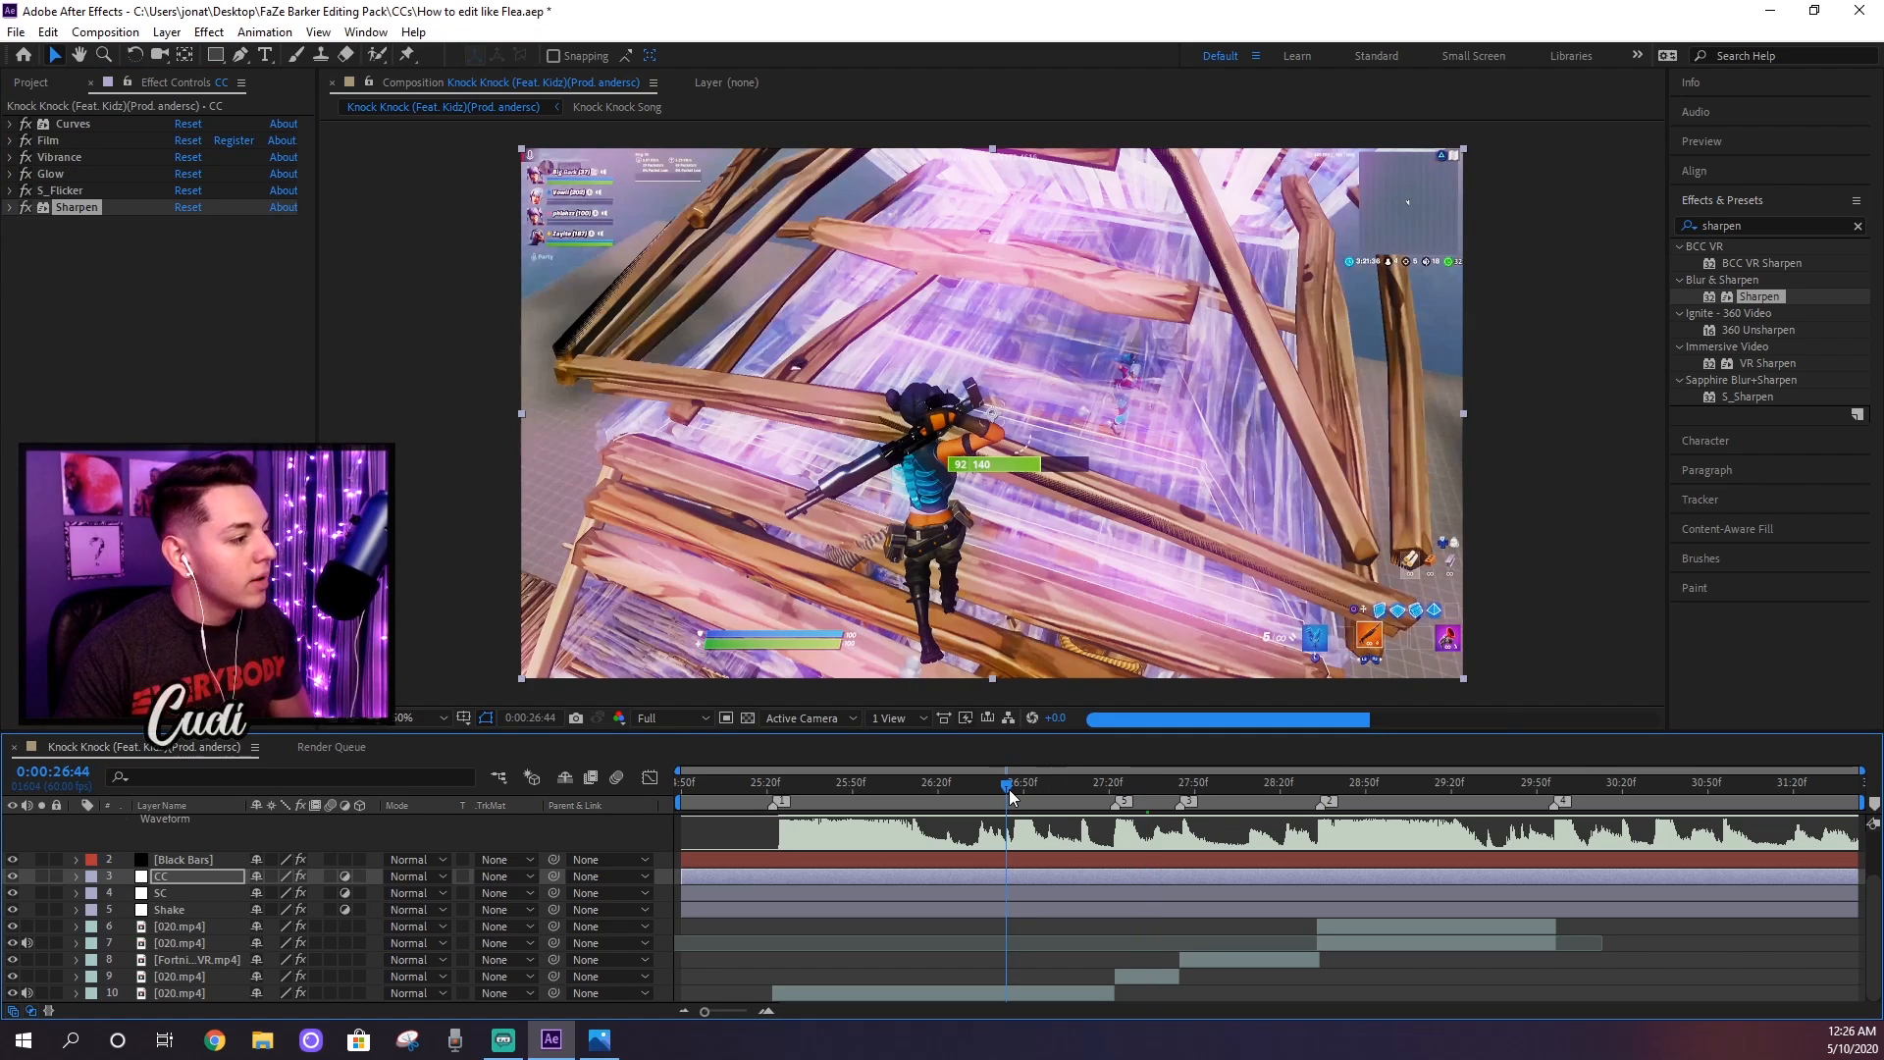
pyautogui.click(943, 792)
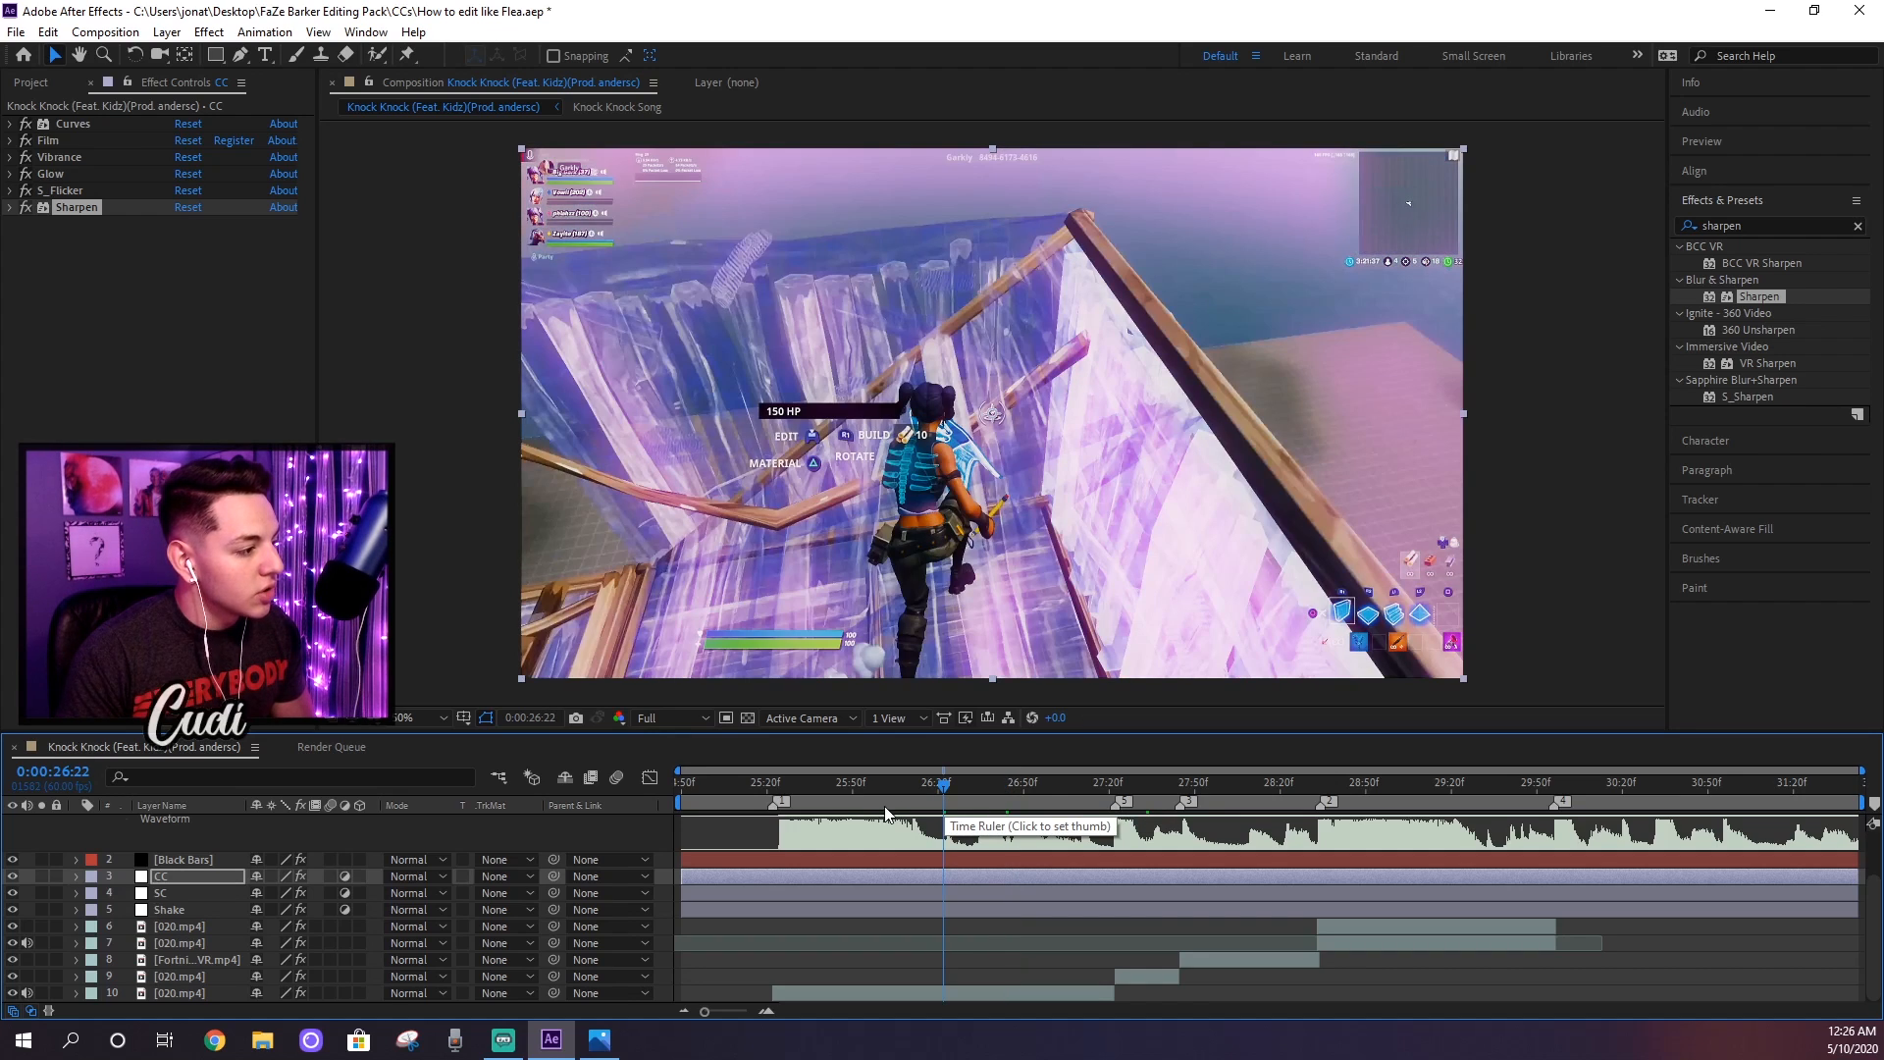
pyautogui.click(899, 801)
pyautogui.click(1012, 802)
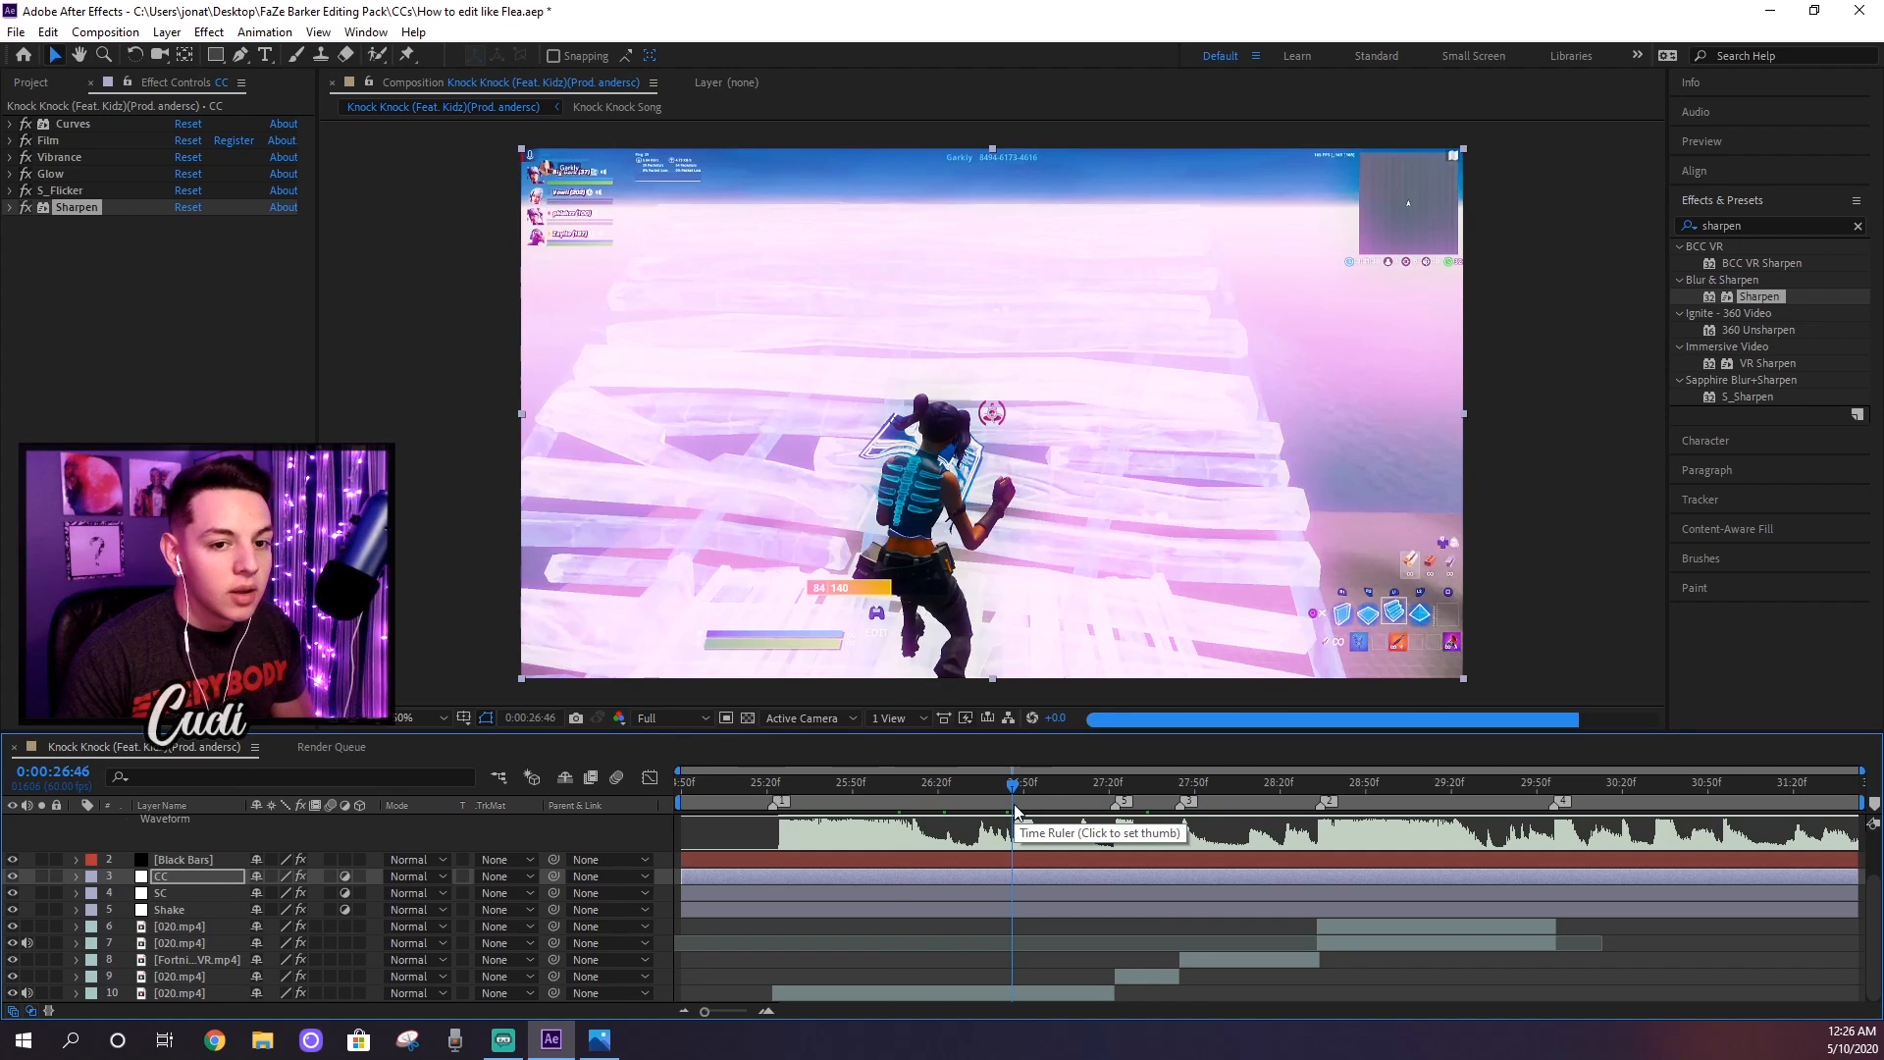
pyautogui.click(1075, 805)
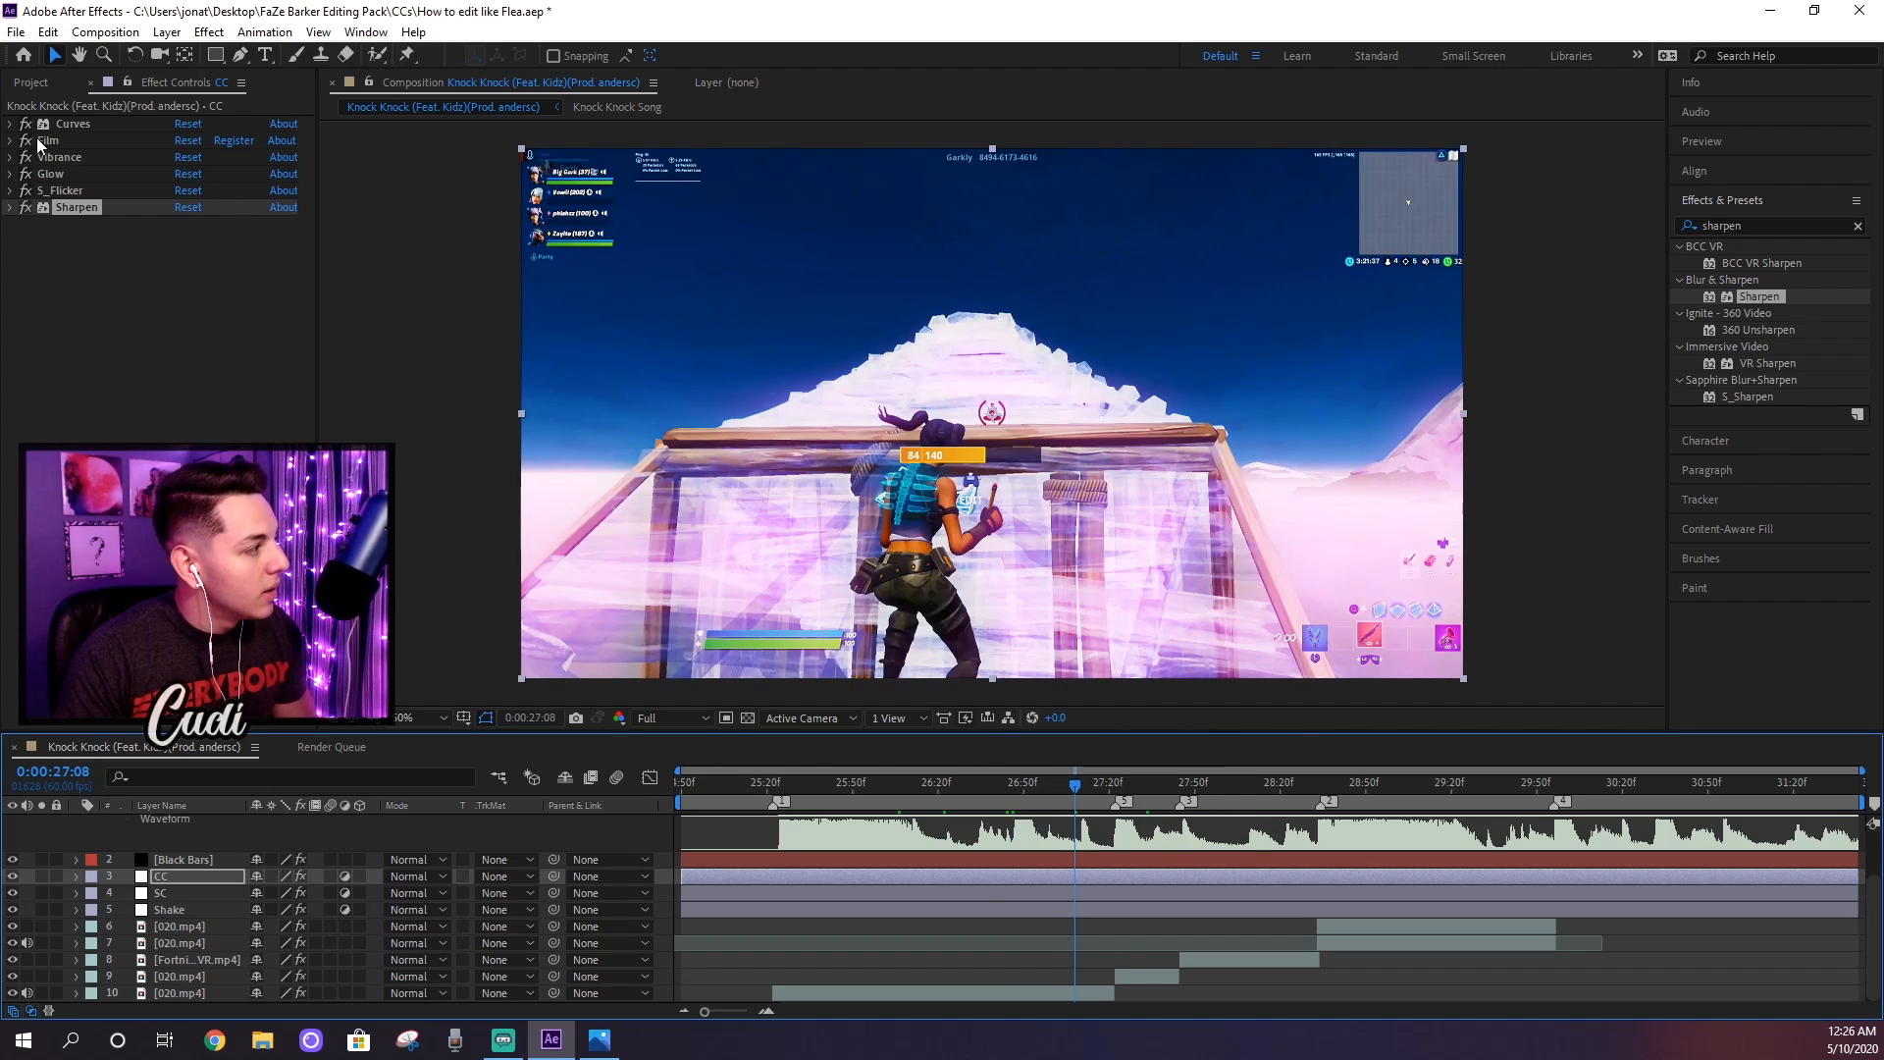
pyautogui.click(11, 158)
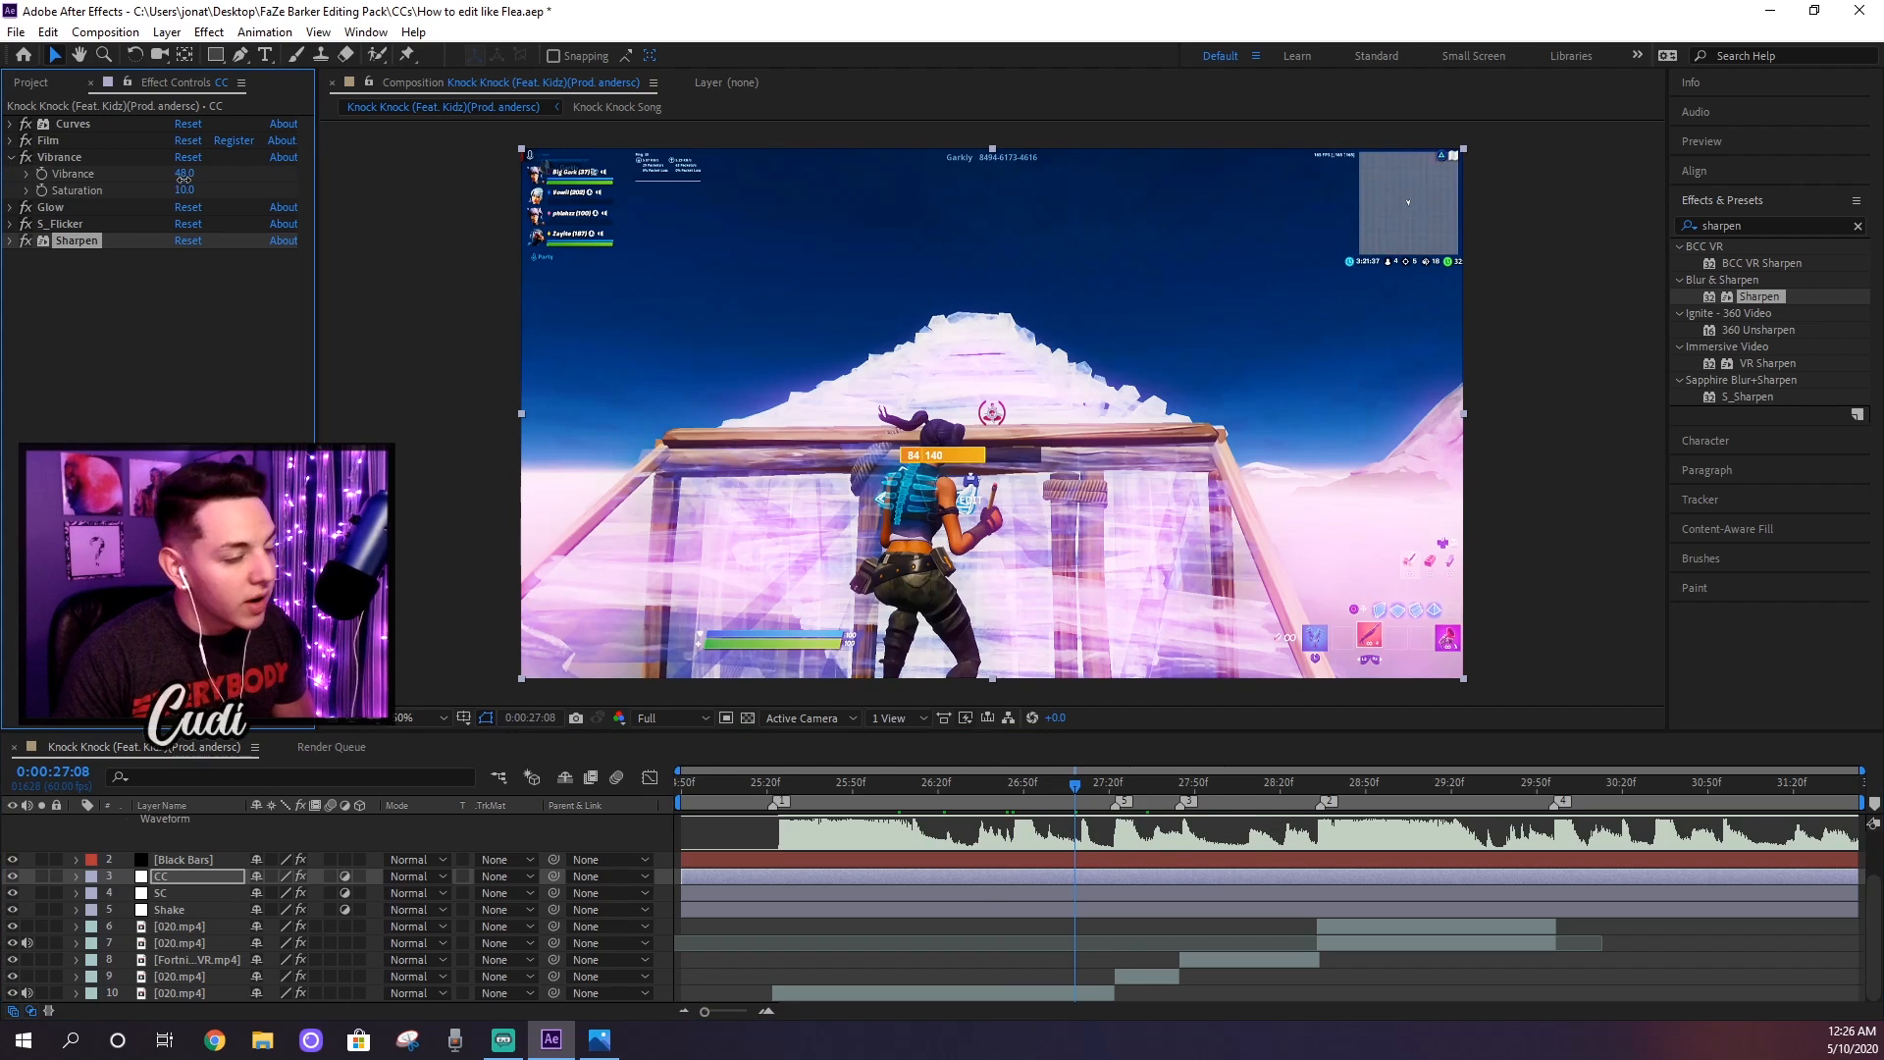
pyautogui.moveTo(181, 178); pyautogui.dragTo(501, 187)
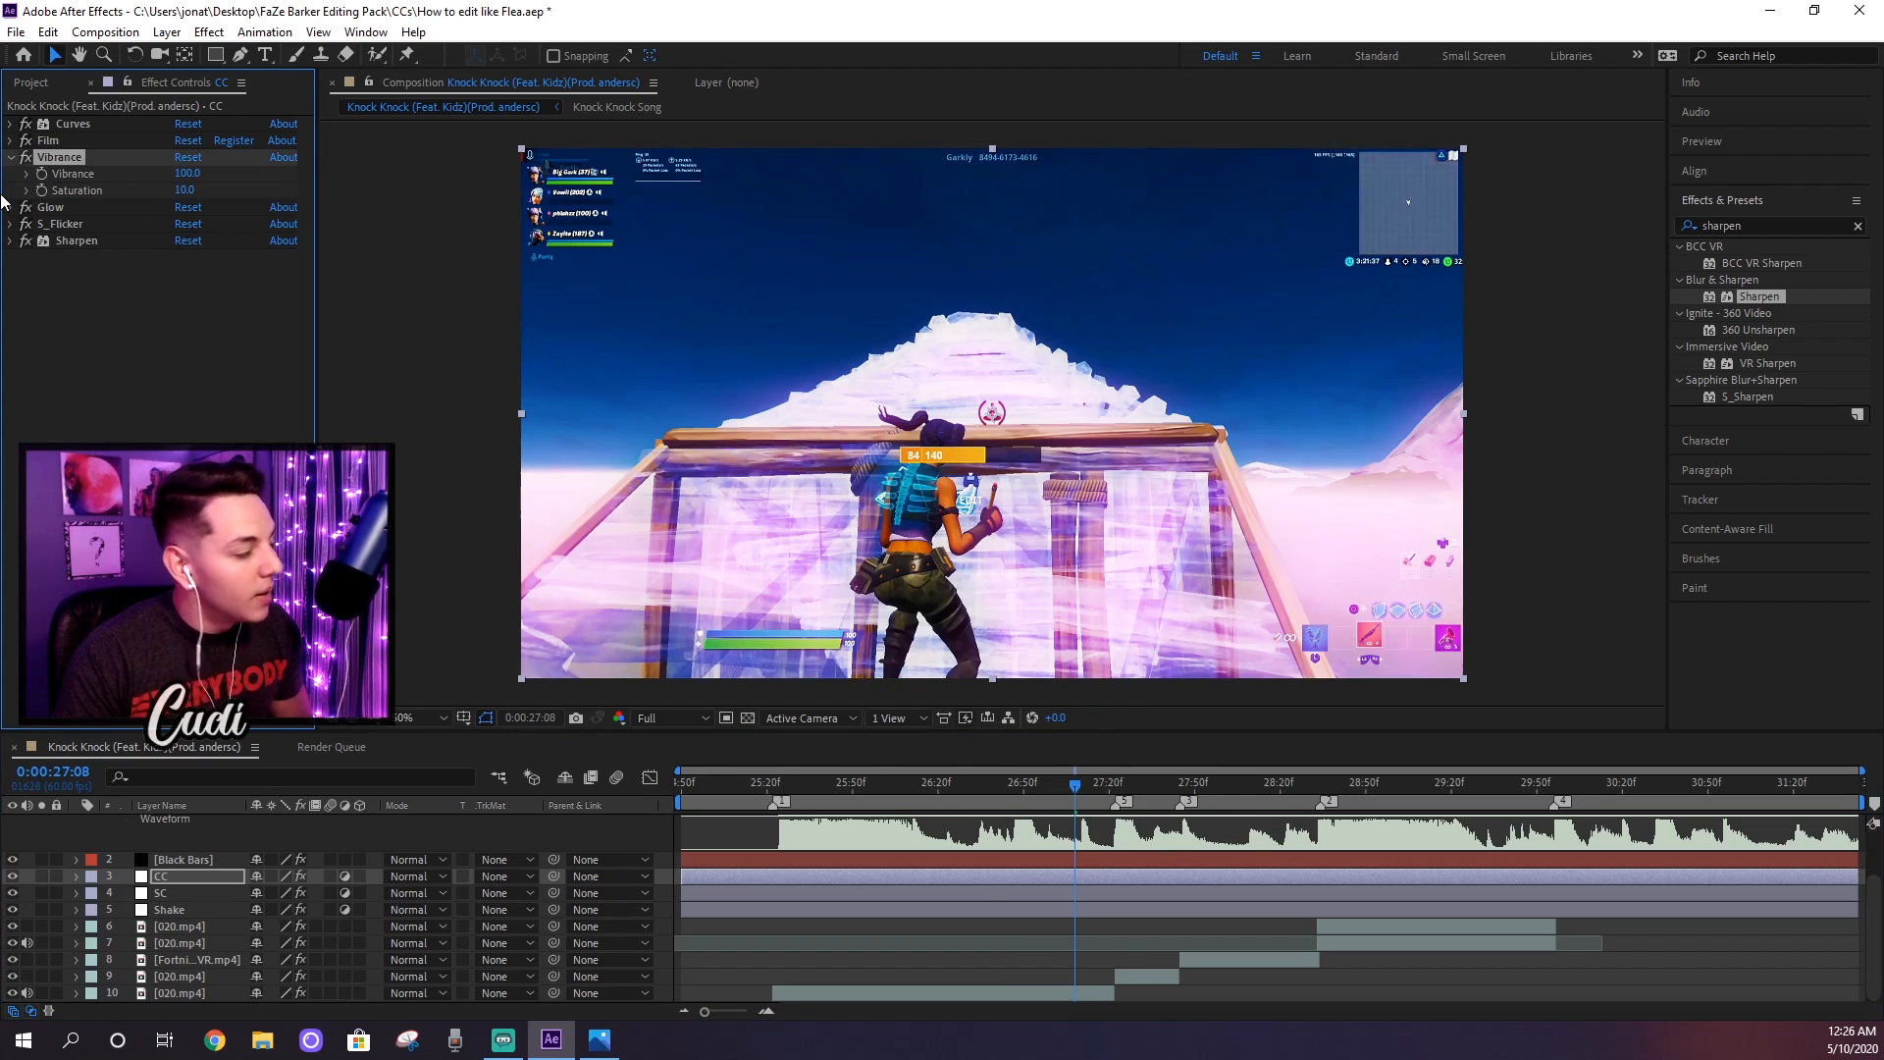
pyautogui.hotkey('ctrl', 'z')
pyautogui.click(189, 174)
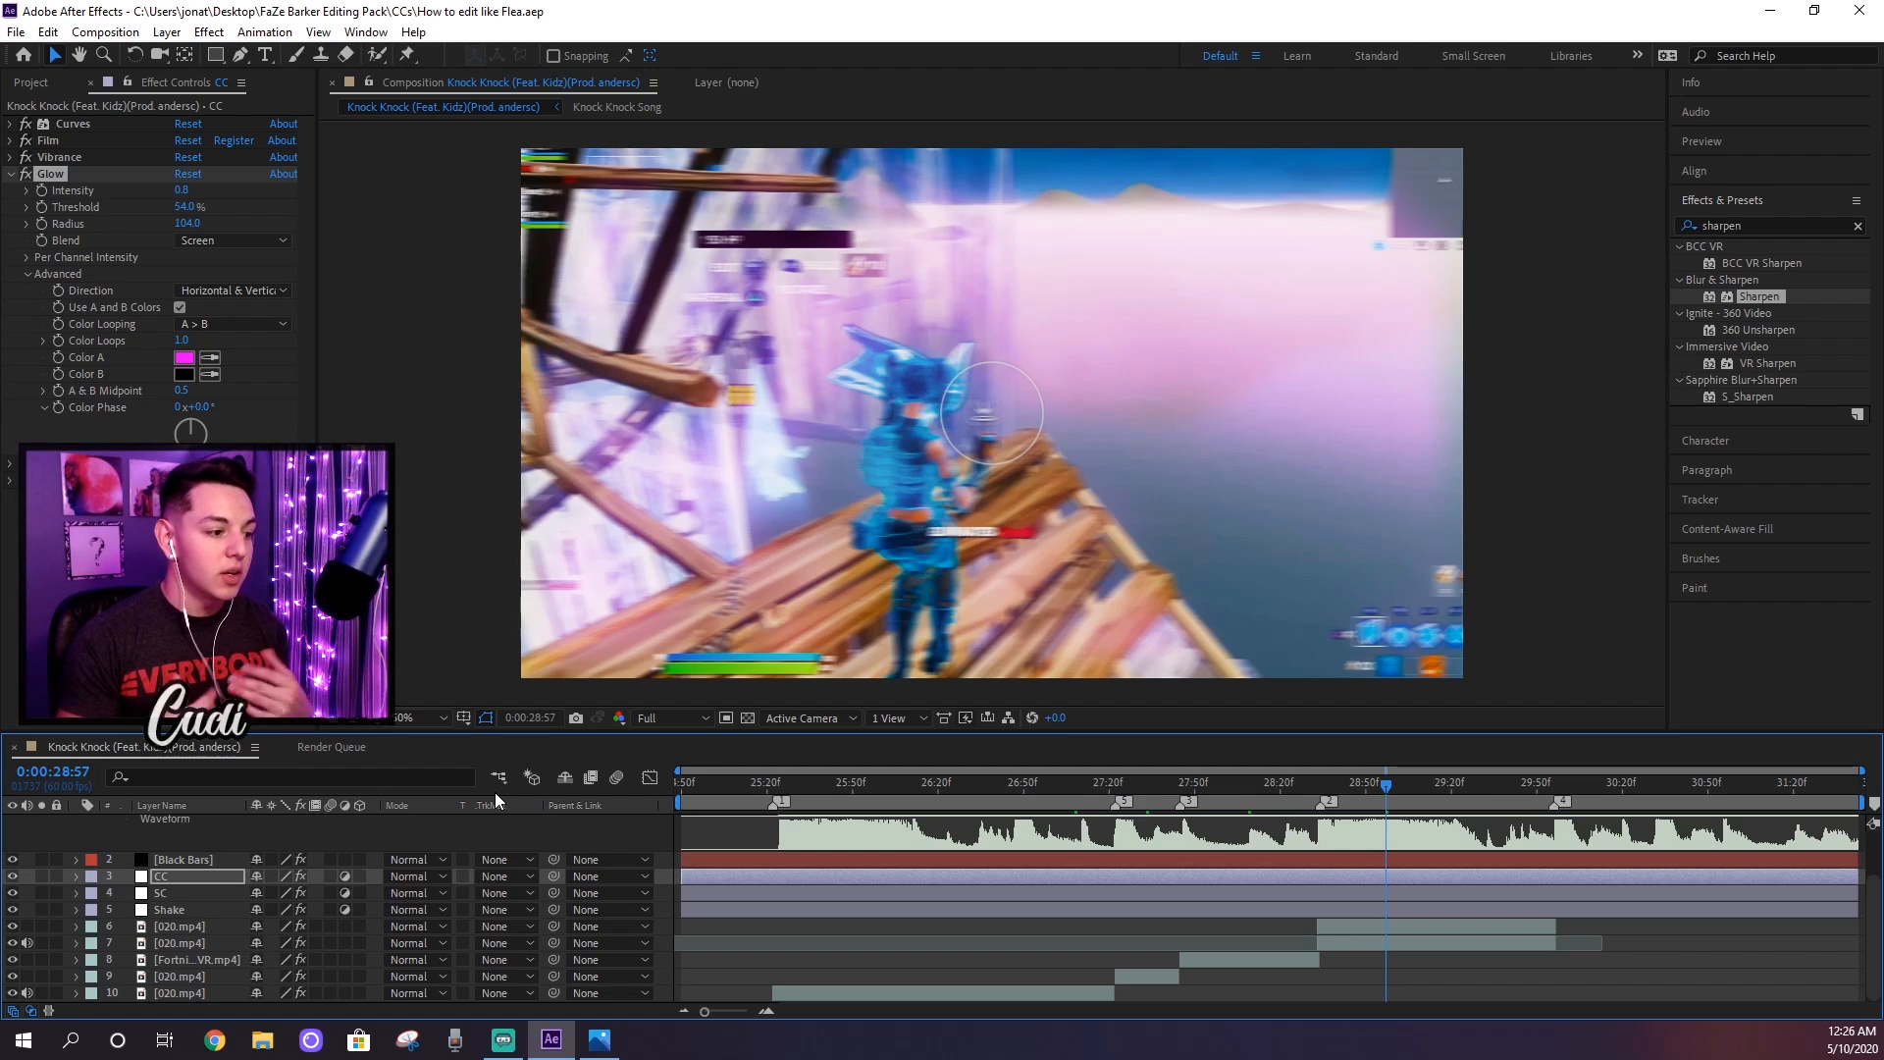
# Step: Create an adjustment layer named Exposure and place it directly below the Shake layer
pyautogui.click(1309, 912)
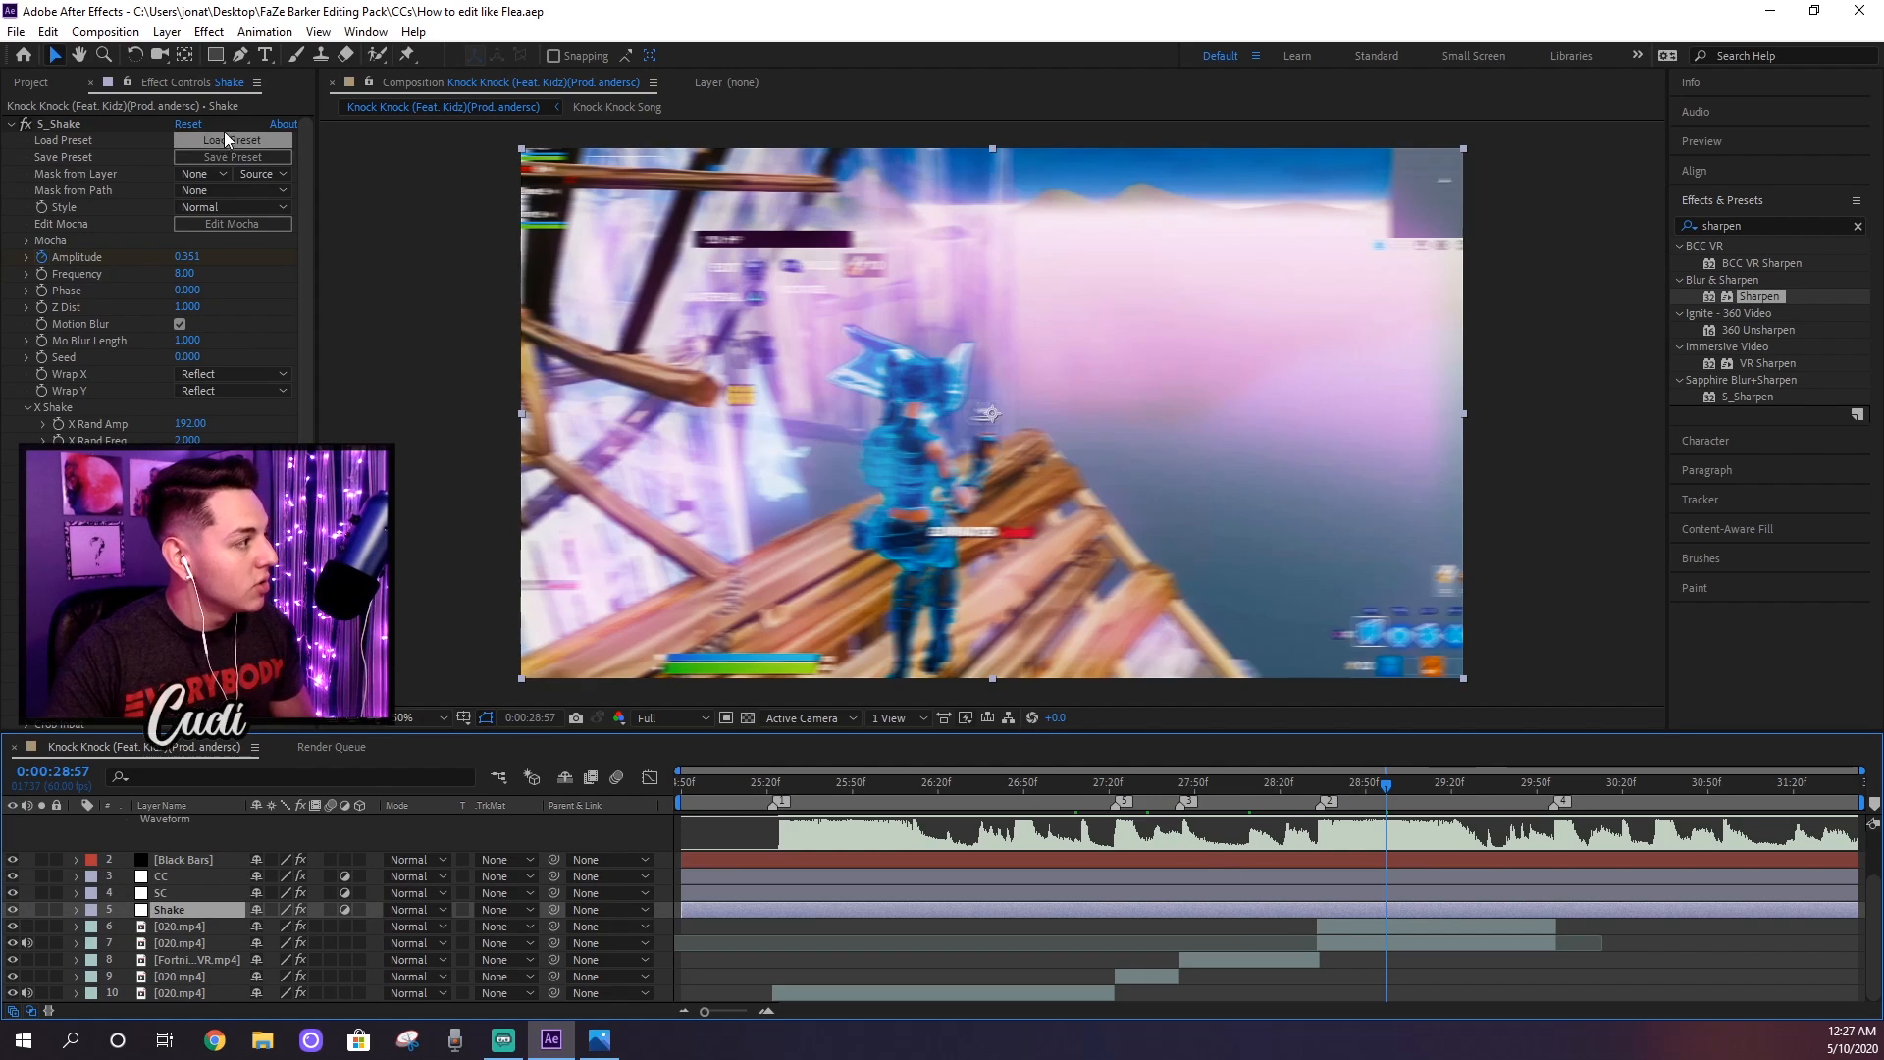
pyautogui.click(169, 33)
pyautogui.moveTo(227, 59)
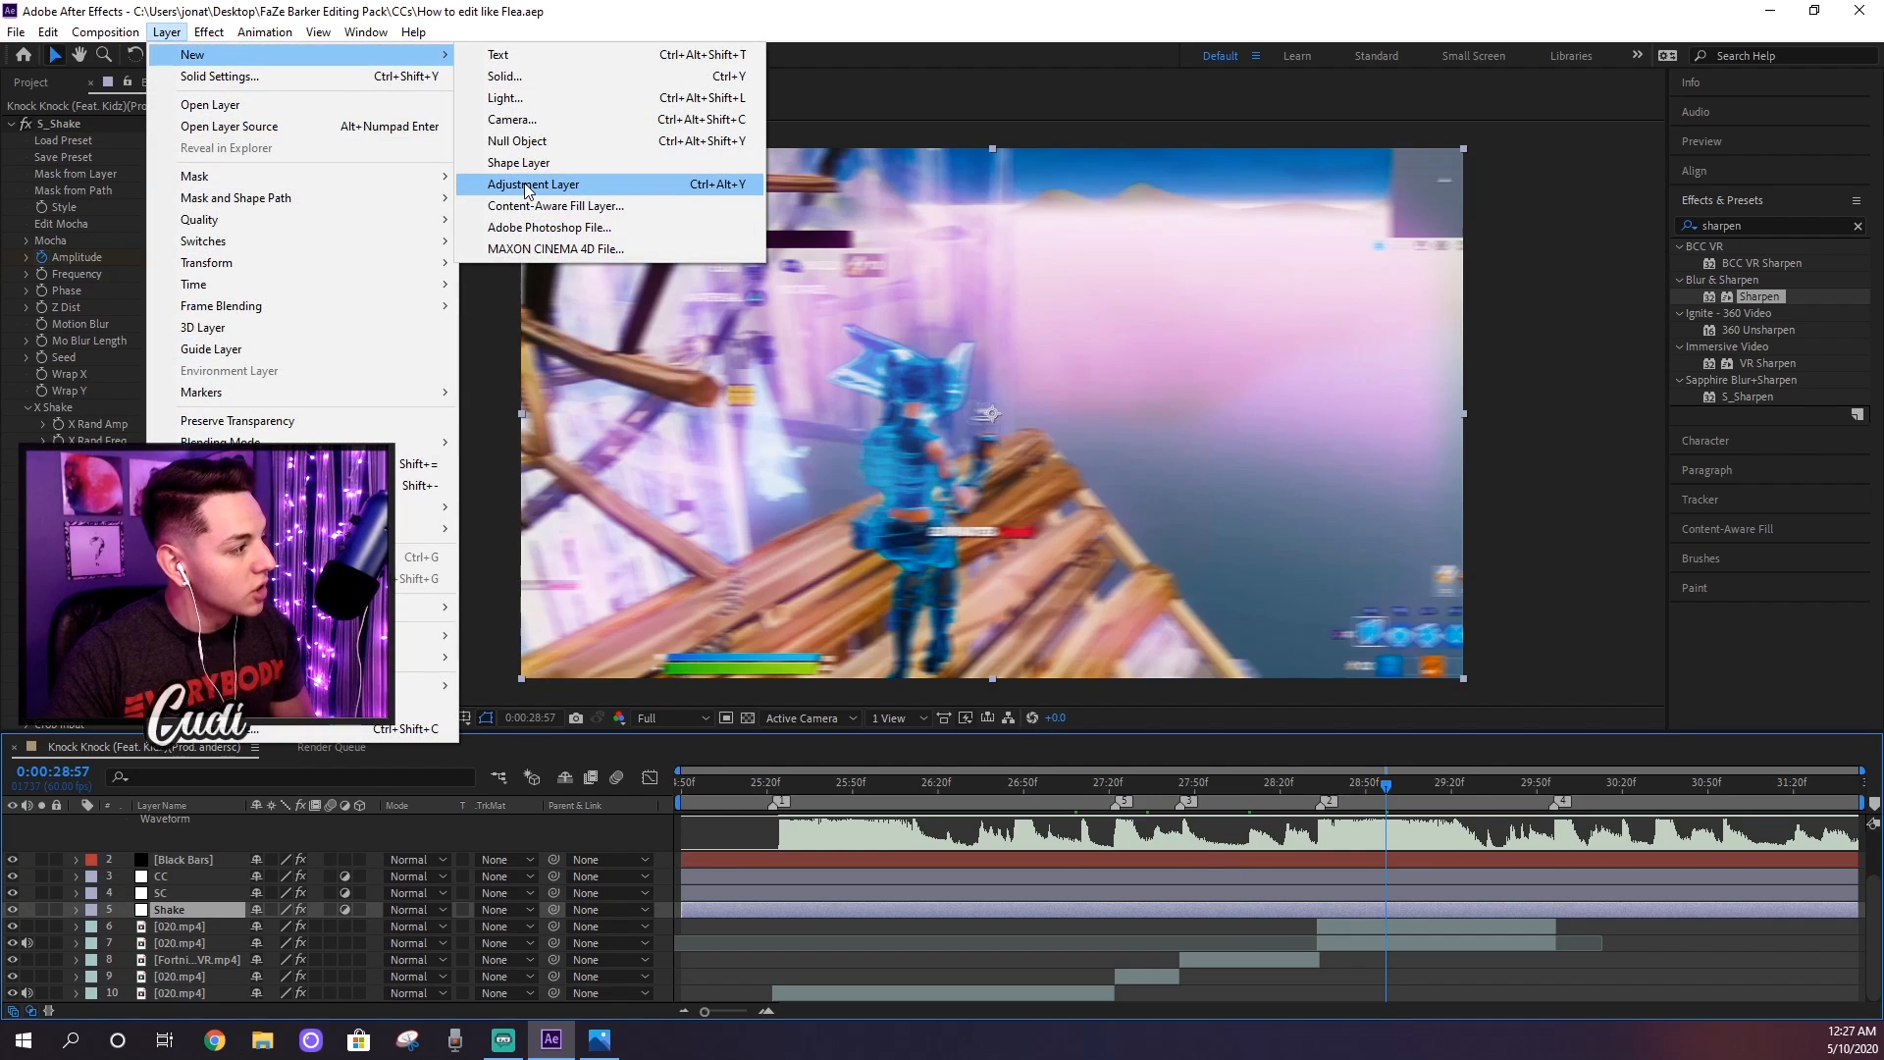
pyautogui.click(538, 186)
pyautogui.rightClick(204, 909)
pyautogui.click(279, 895)
pyautogui.write('Exposure')
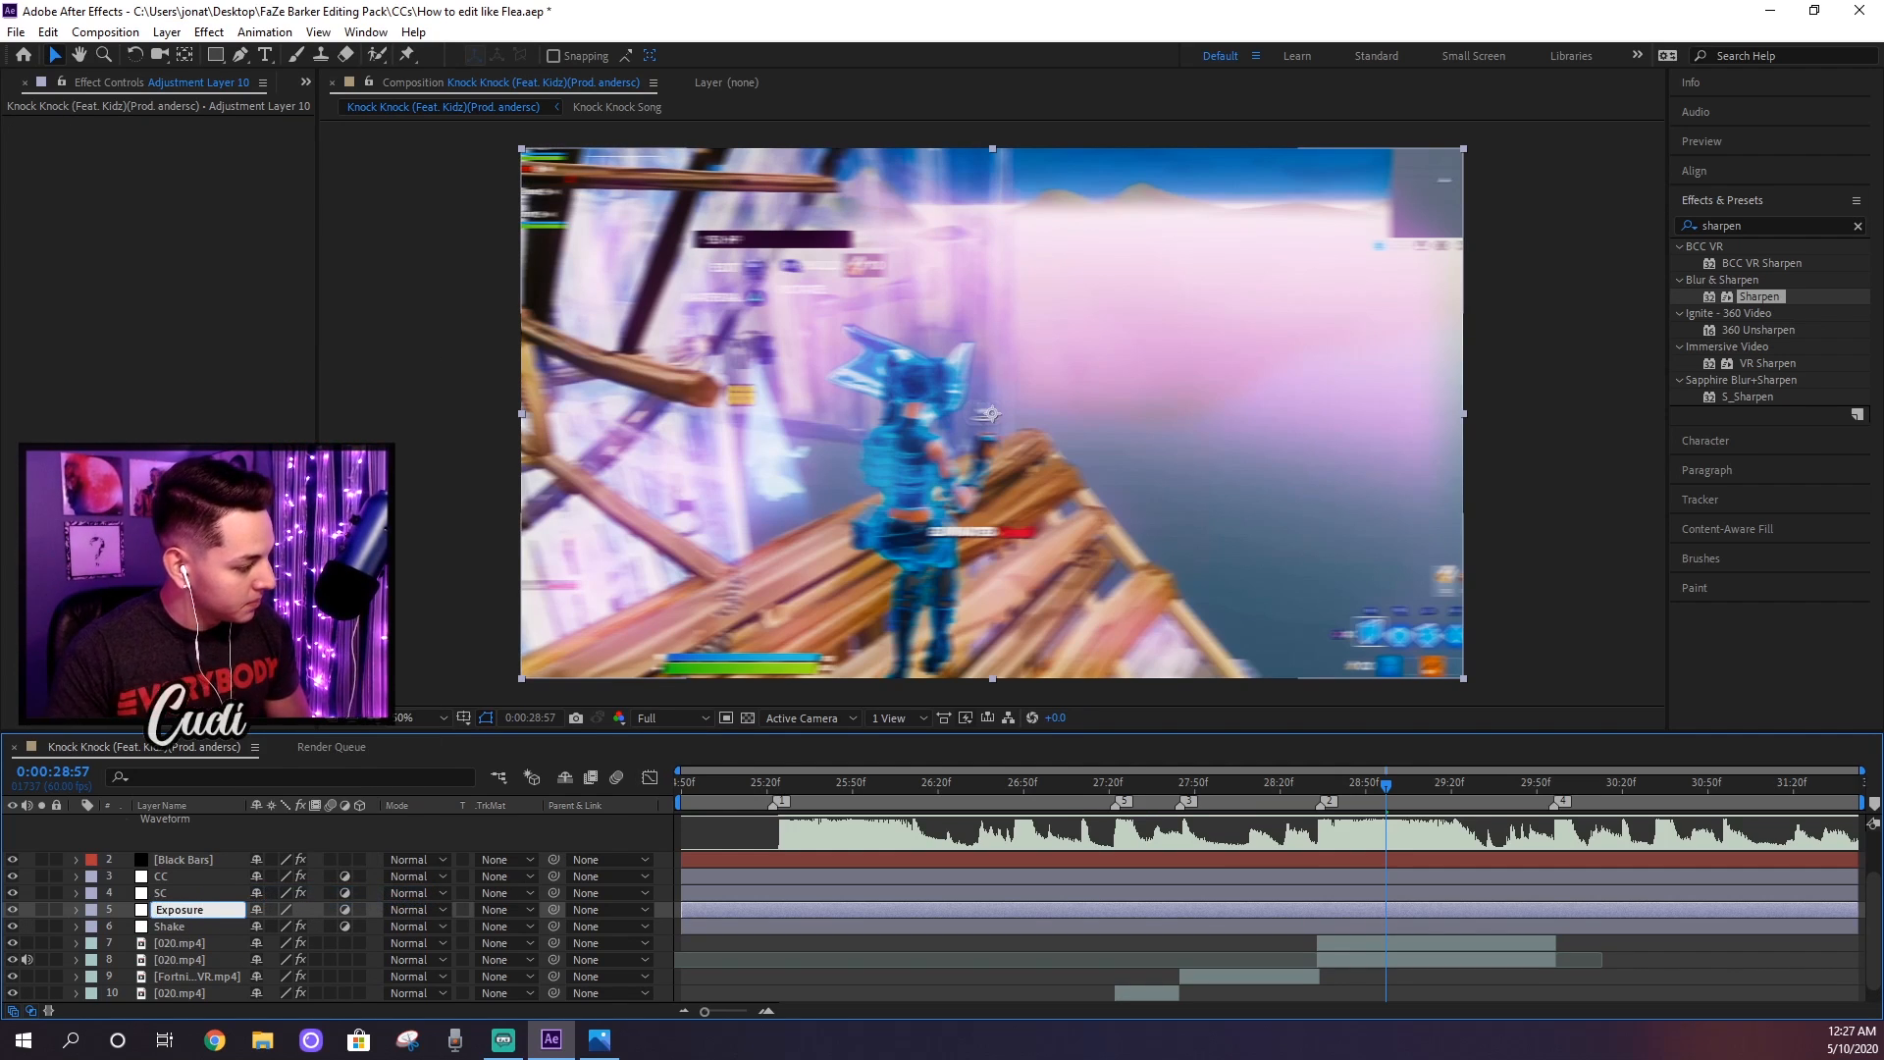
pyautogui.press('Return')
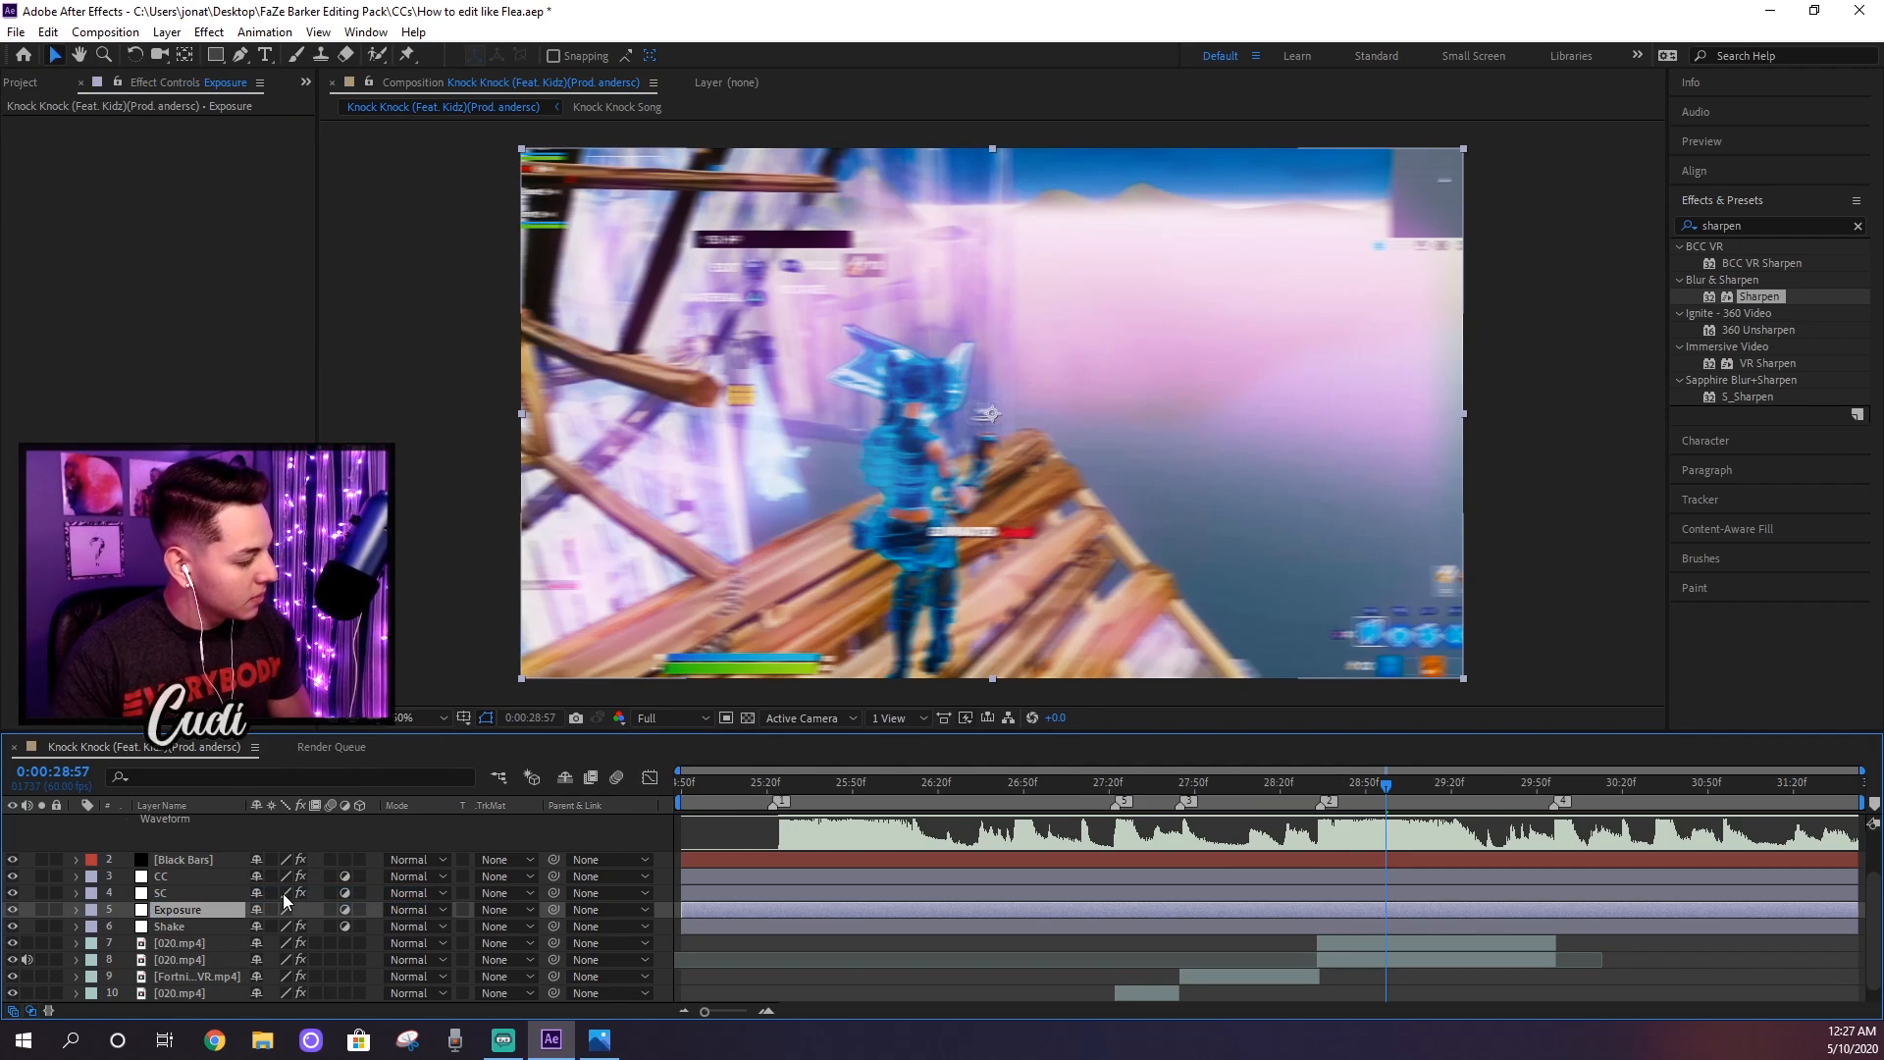
pyautogui.moveTo(165, 921); pyautogui.dragTo(169, 934)
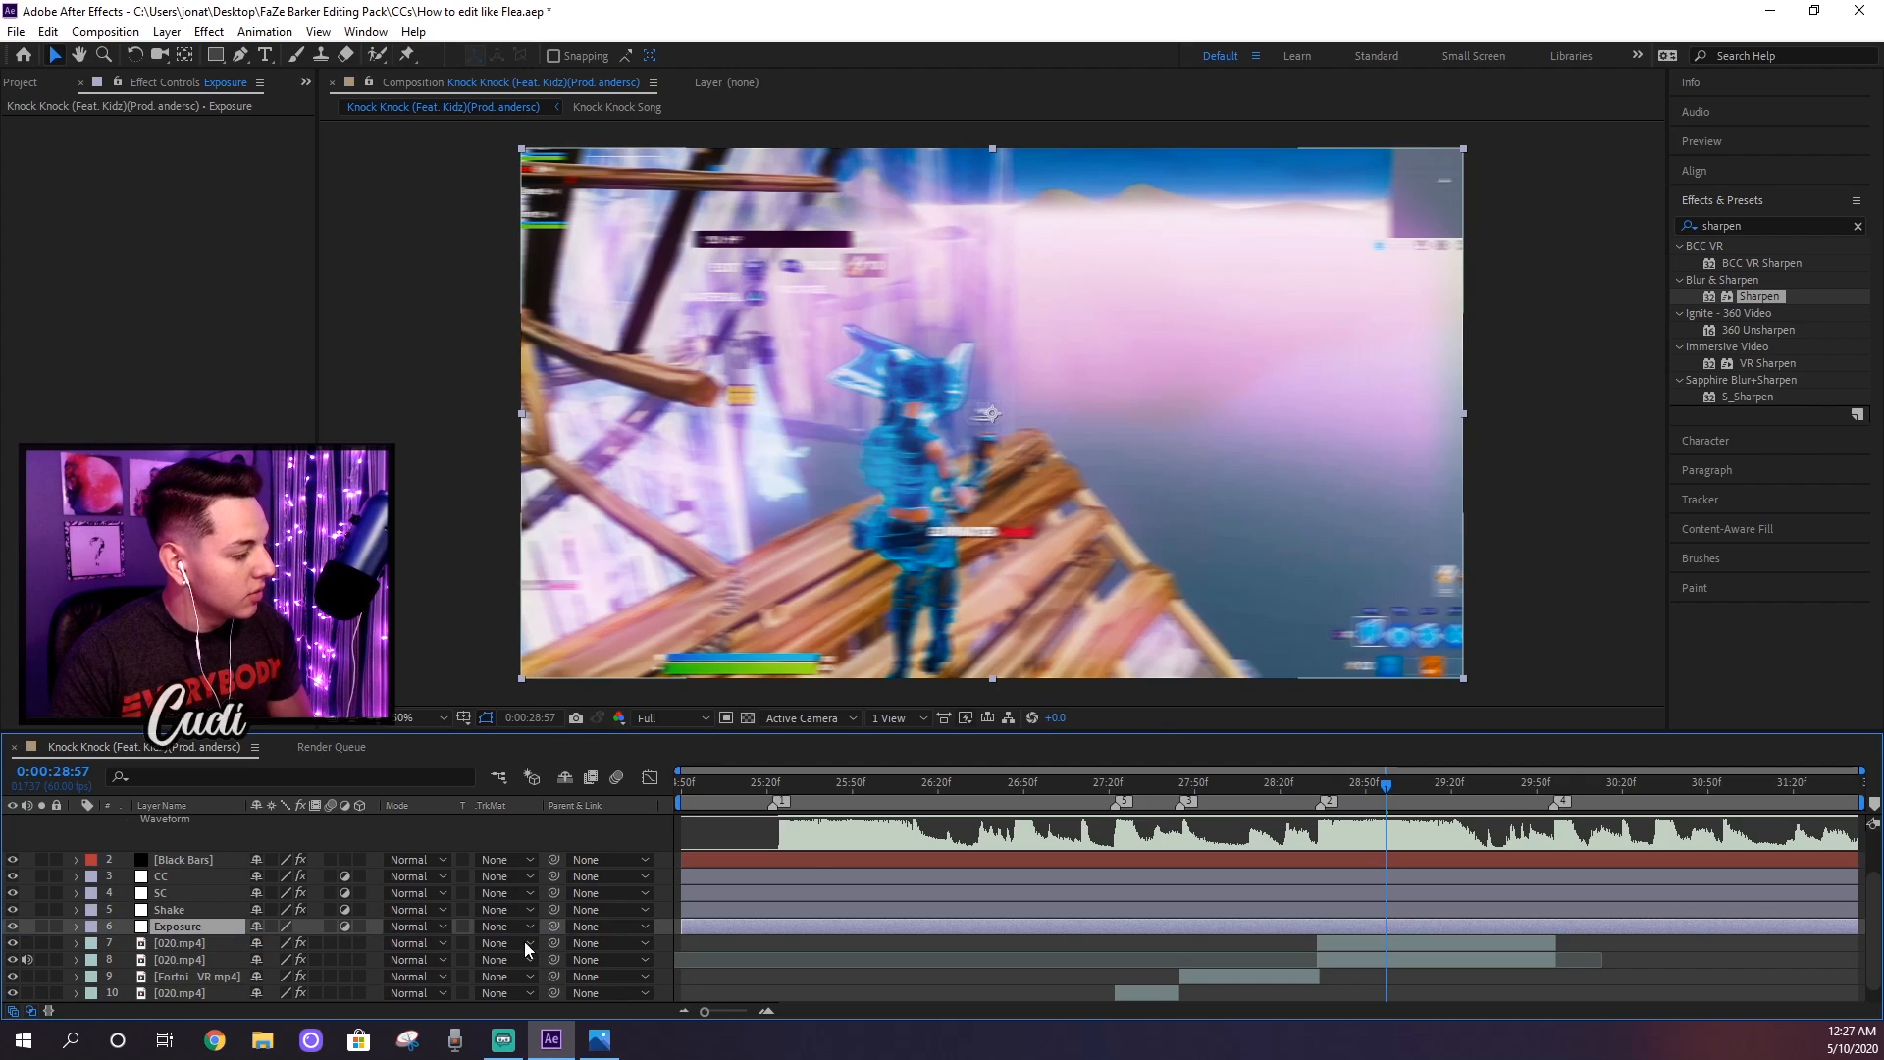
# Step: Apply the Color Correction Exposure effect to the Exposure layer and set its master Exposure to 2.00
pyautogui.click(1759, 221)
pyautogui.write('e')
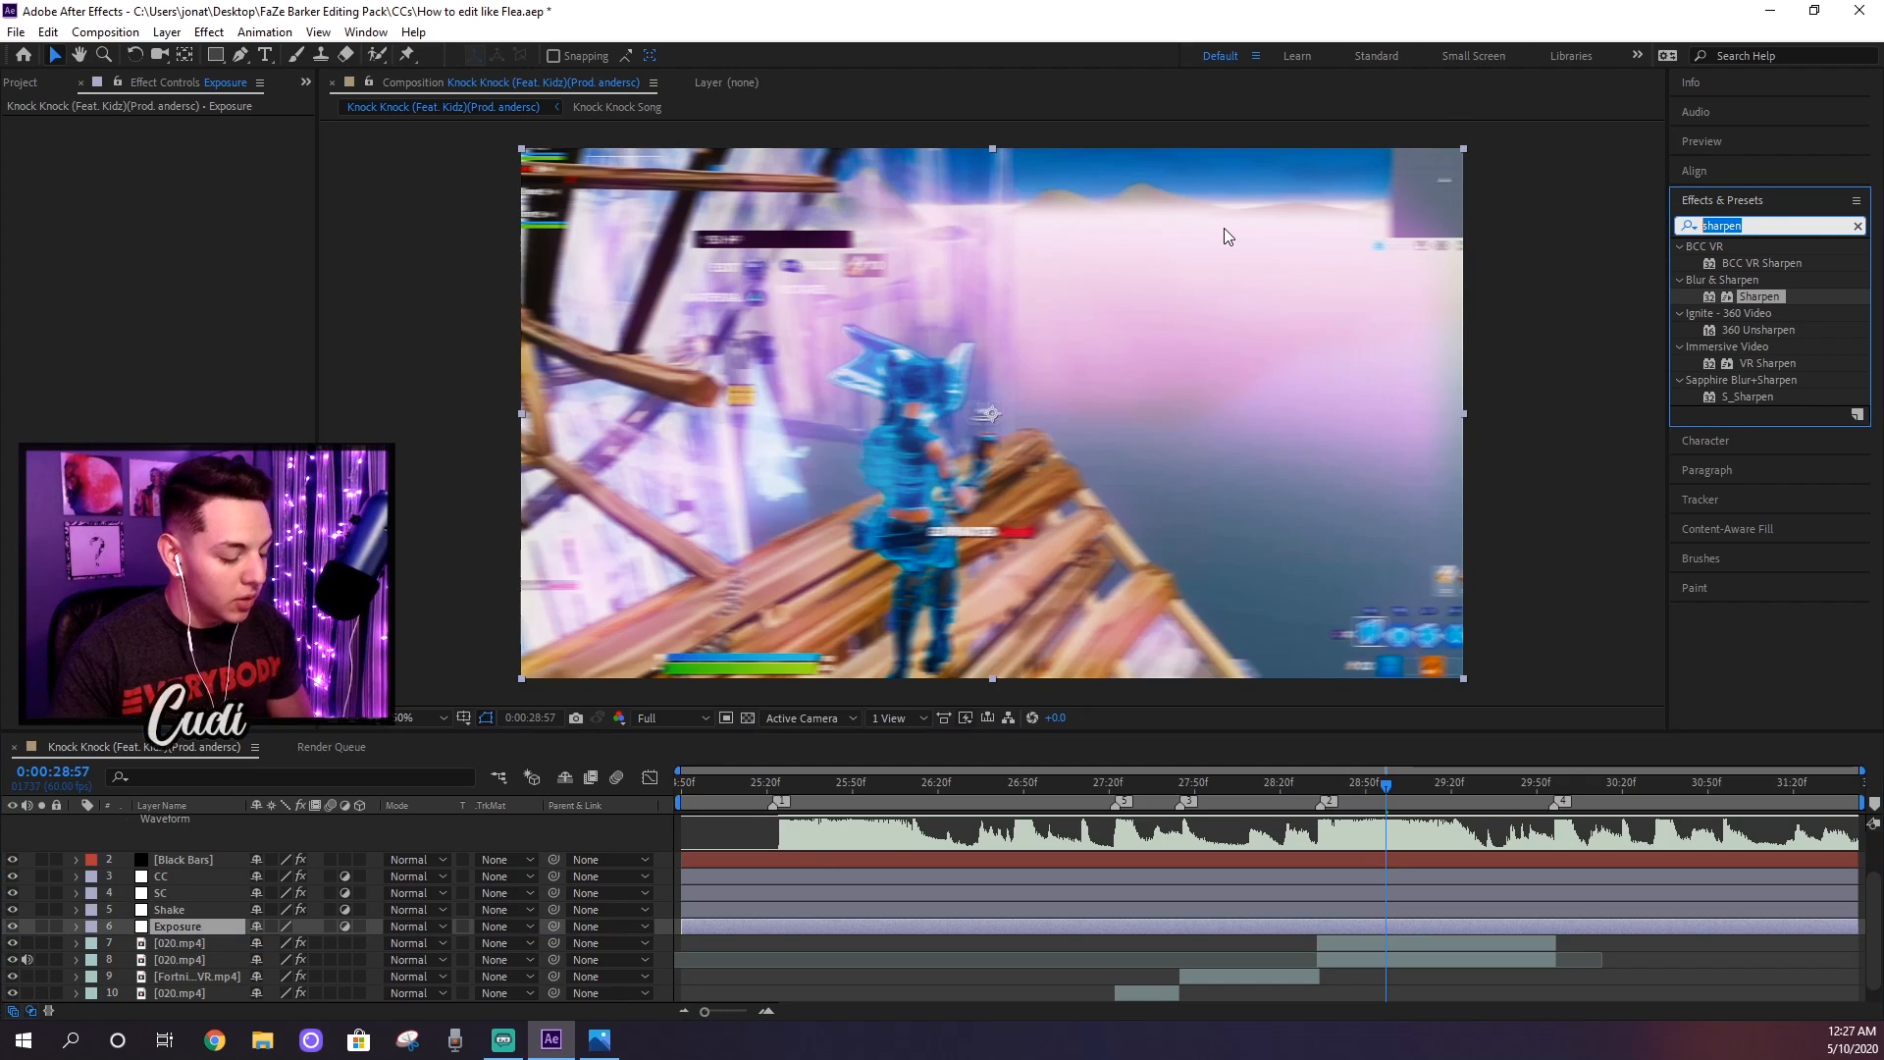
pyautogui.write('xposure')
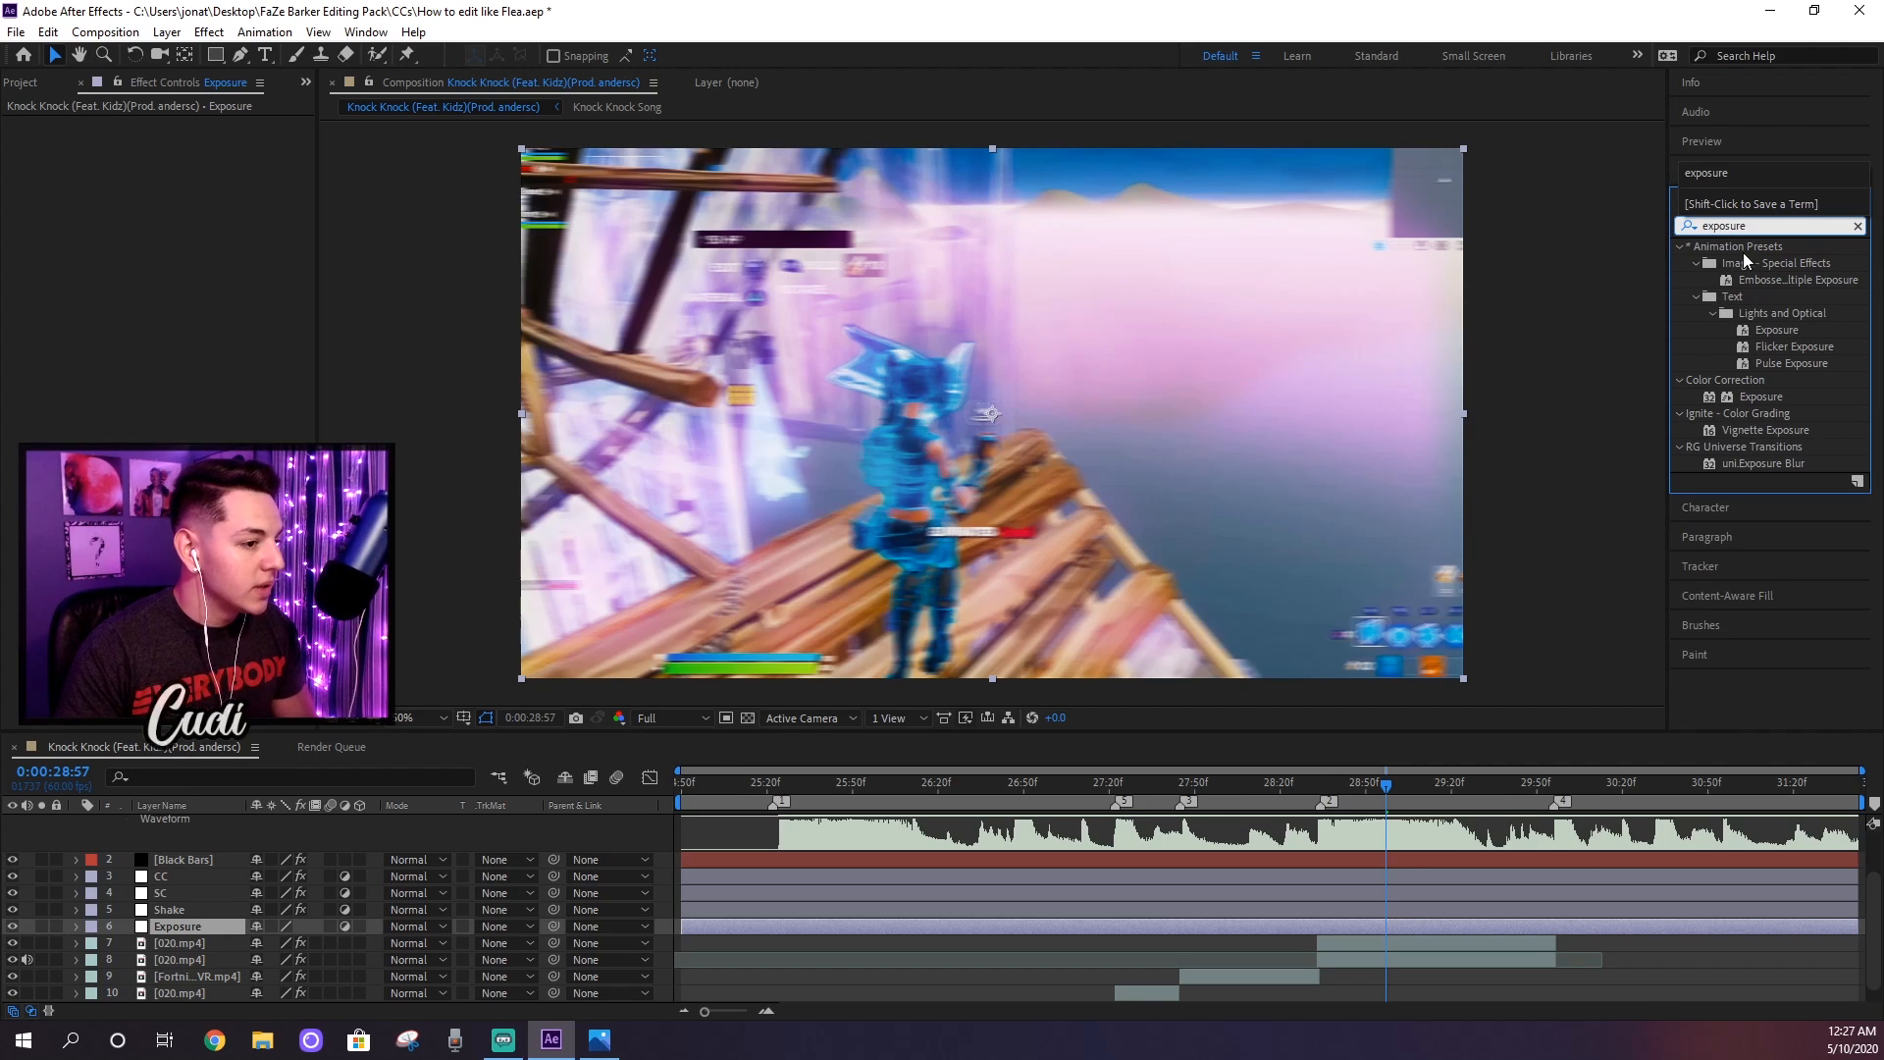
pyautogui.moveTo(1762, 396); pyautogui.dragTo(1380, 927)
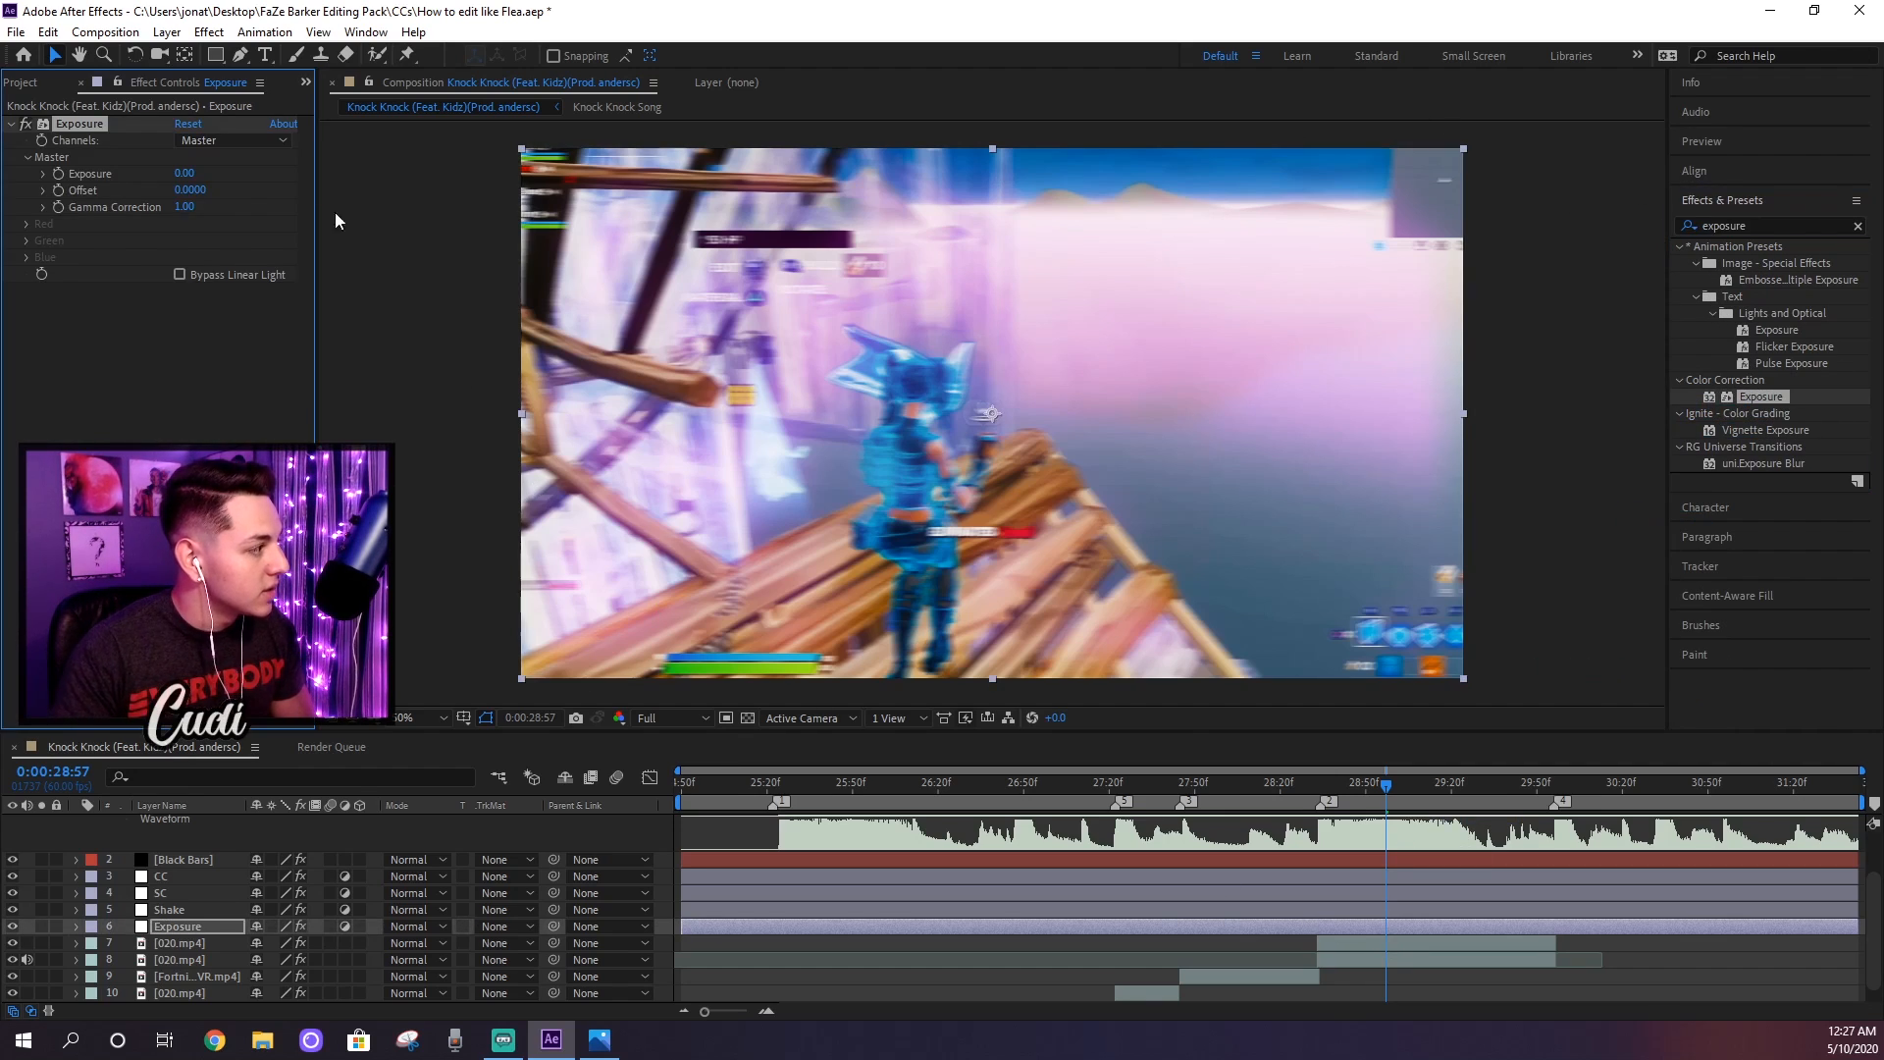
pyautogui.click(183, 174)
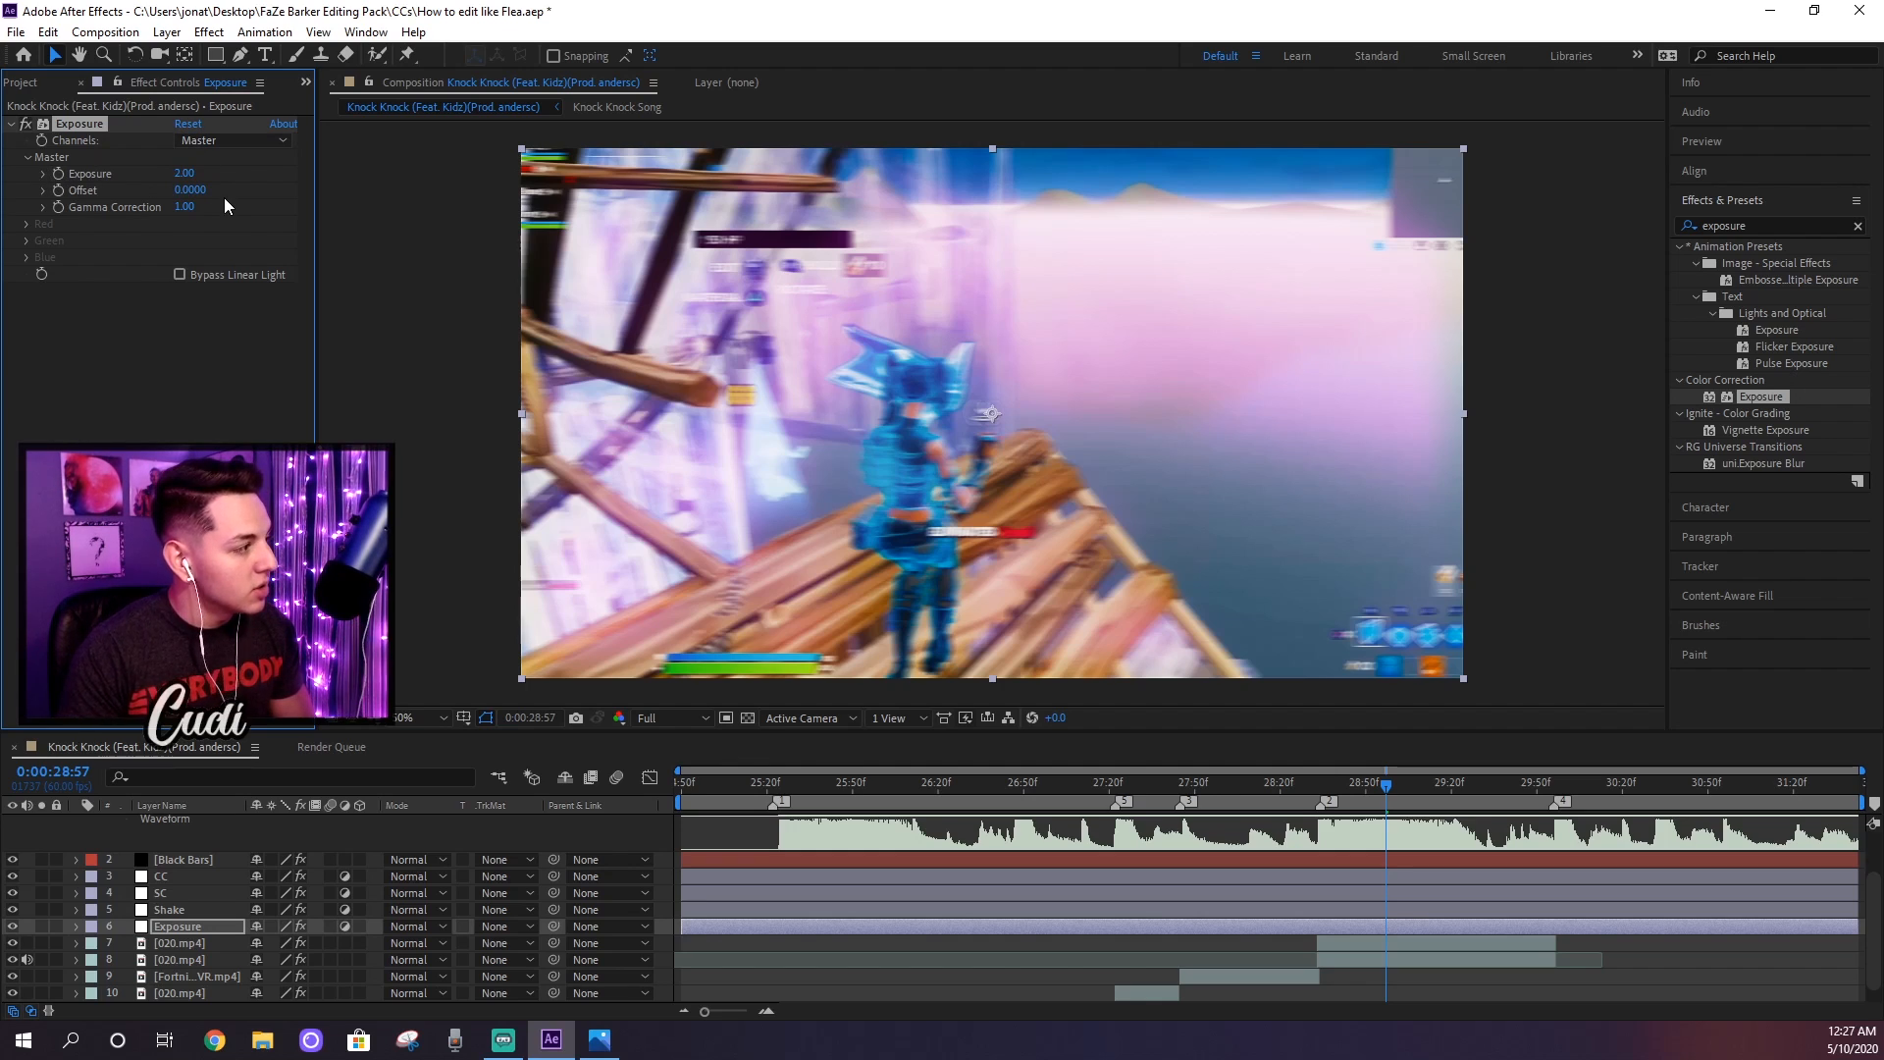
# Step: Start keyframing the Exposure value of 2.00 at the clip cut at 0:00:28:33
pyautogui.click(1319, 785)
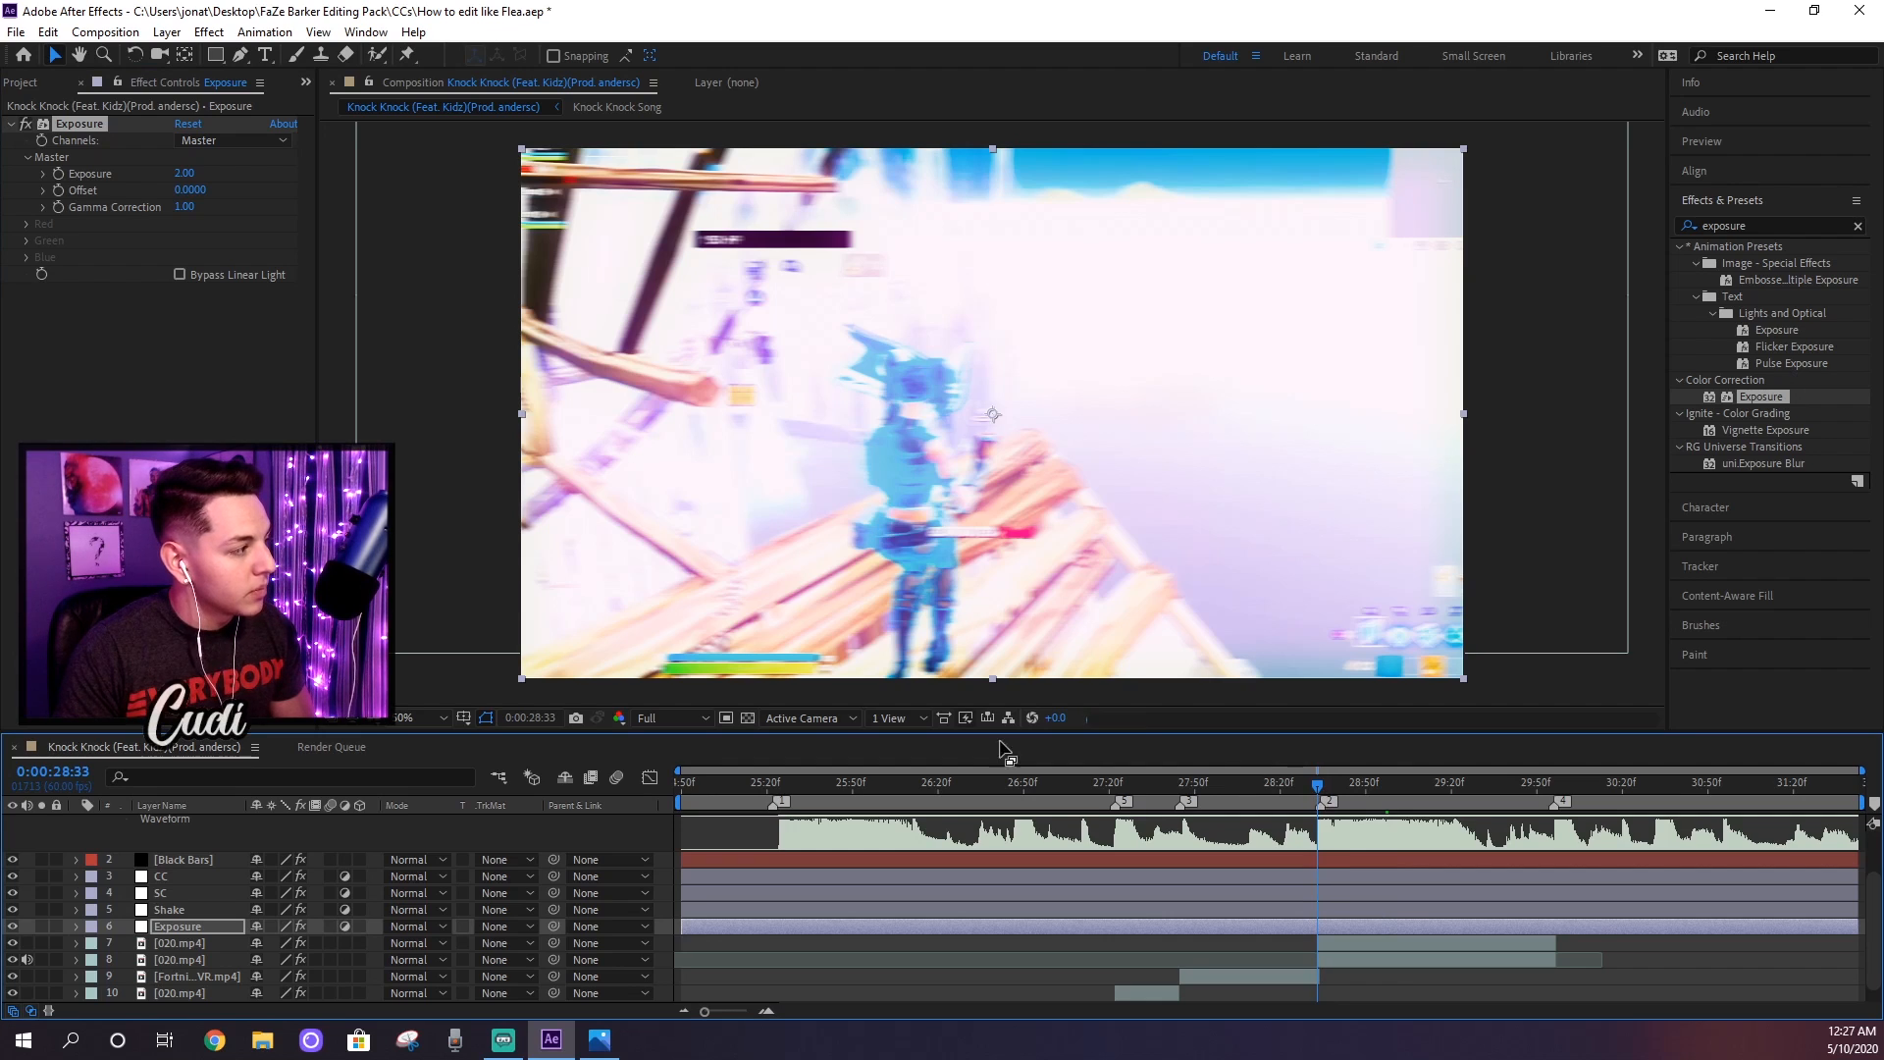
pyautogui.press('space')
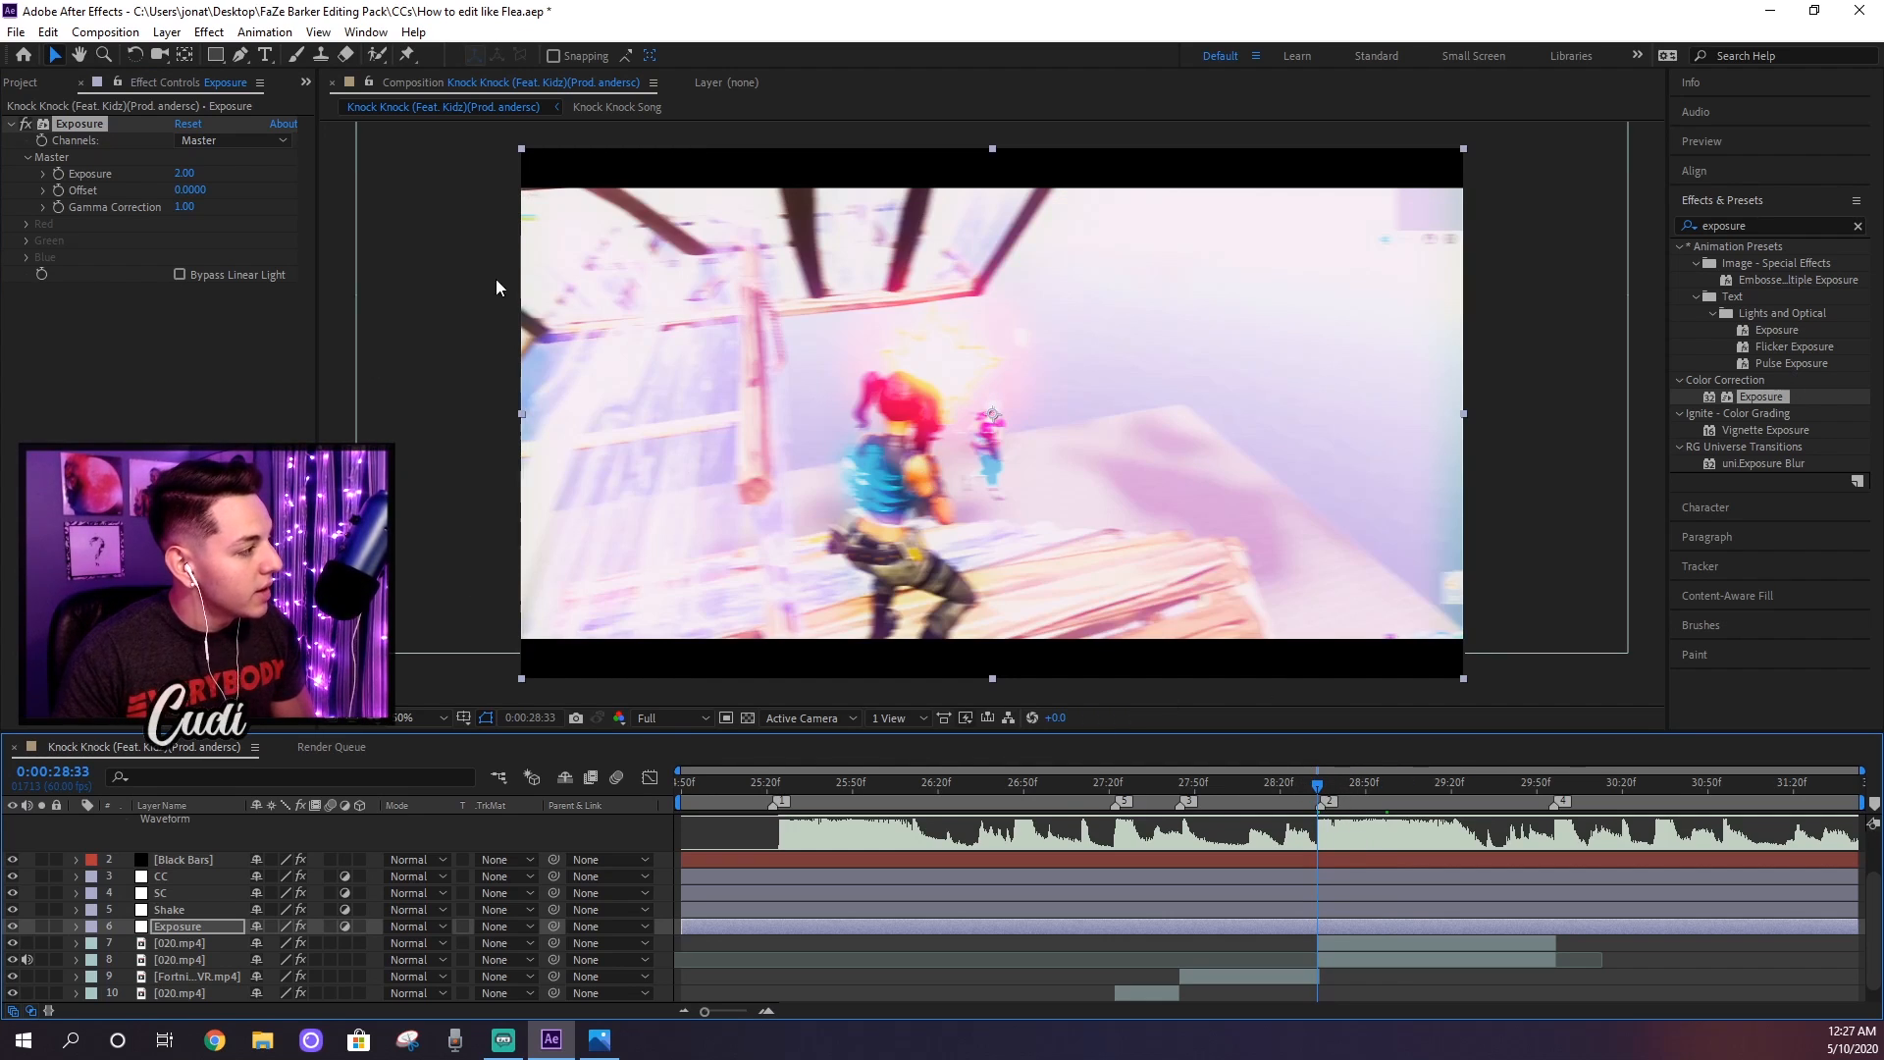
pyautogui.click(59, 179)
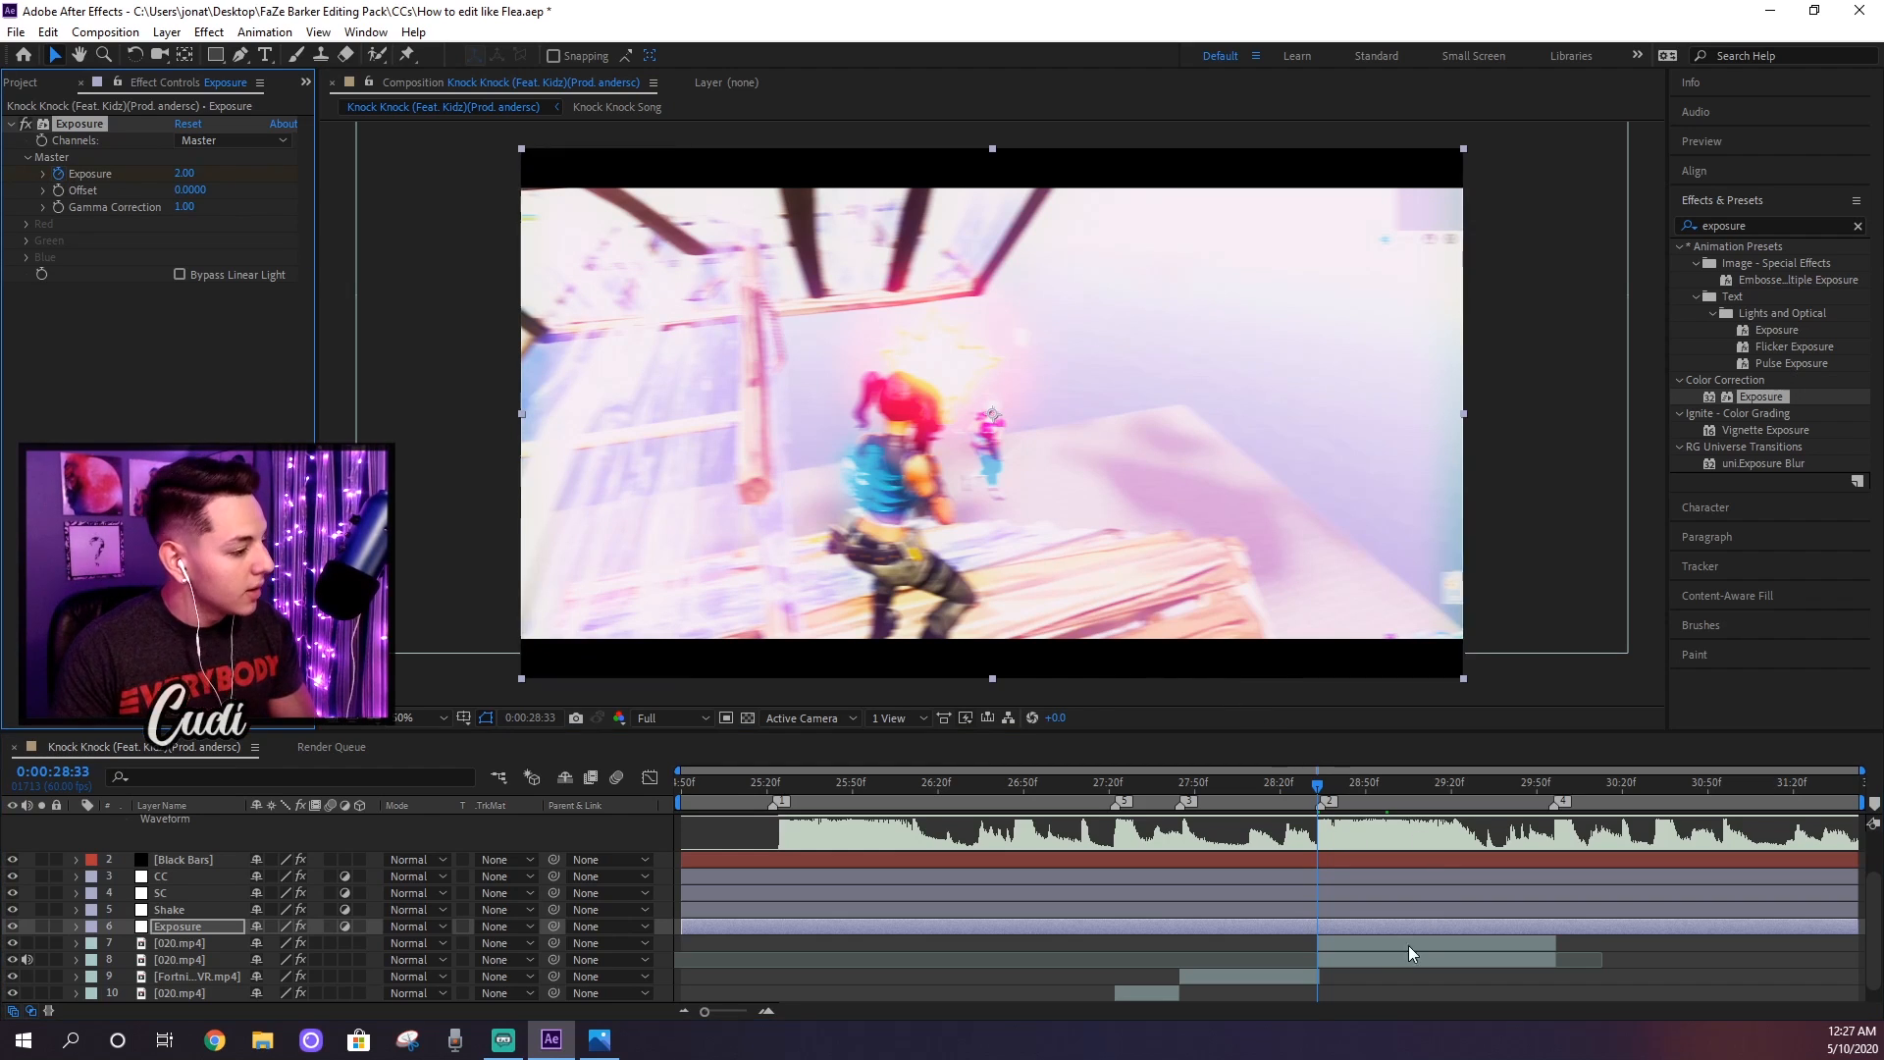
# Step: Reveal the Exposure layer's keyframes and add an Exposure keyframe of 0 at 0:00:29:14
pyautogui.press('u')
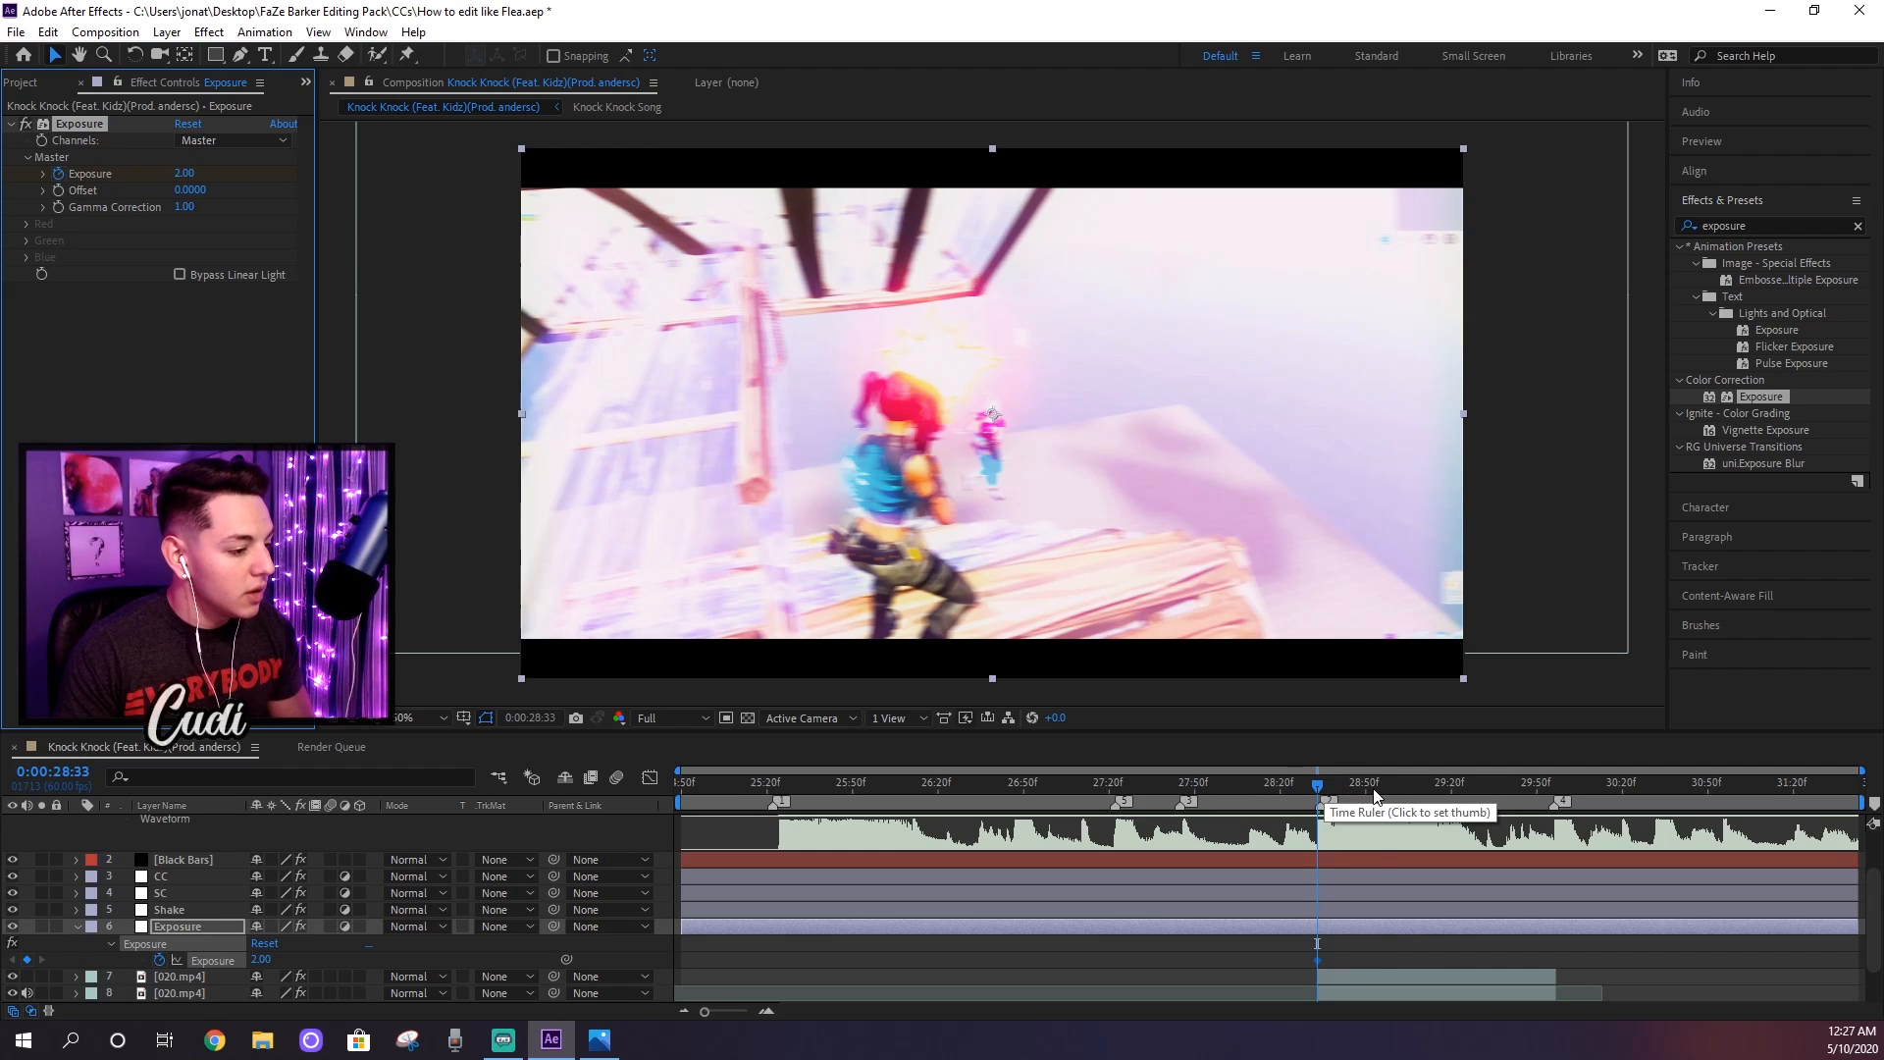
pyautogui.click(1450, 792)
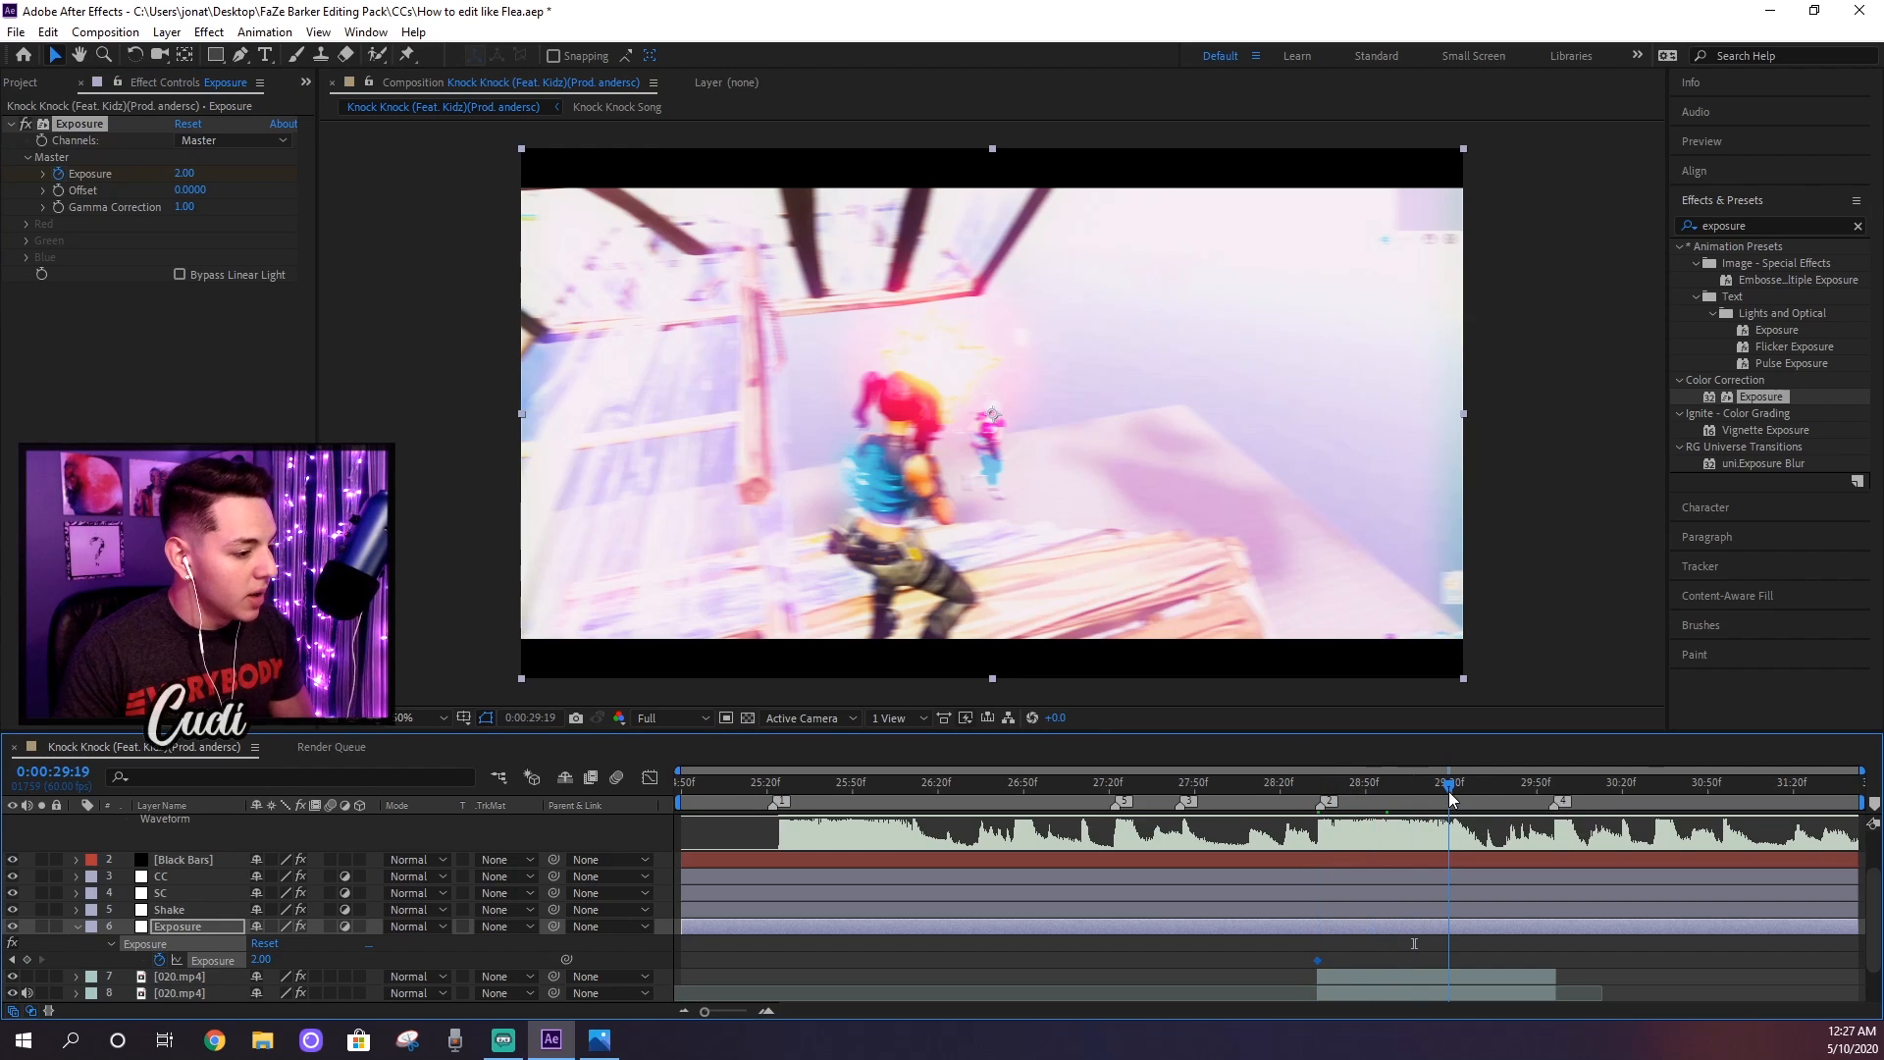
pyautogui.click(1433, 790)
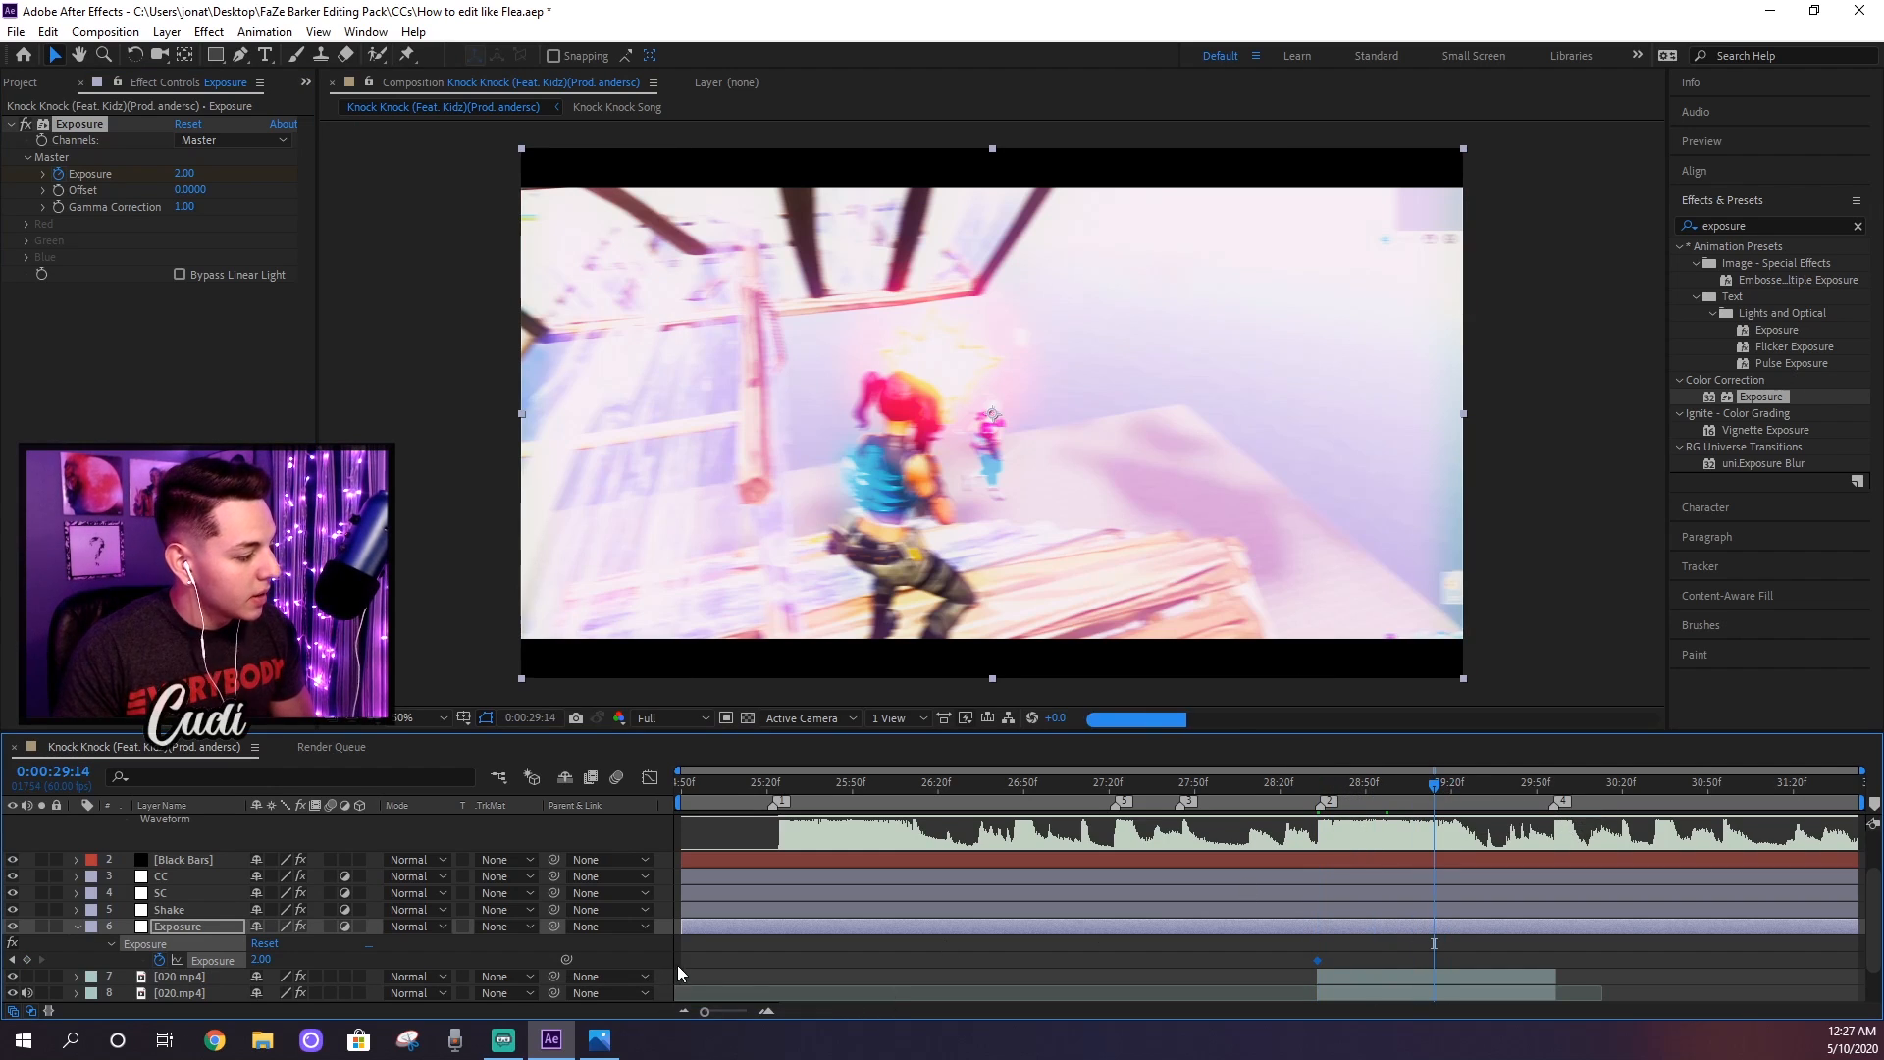
pyautogui.click(261, 959)
pyautogui.write('0')
pyautogui.press('Return')
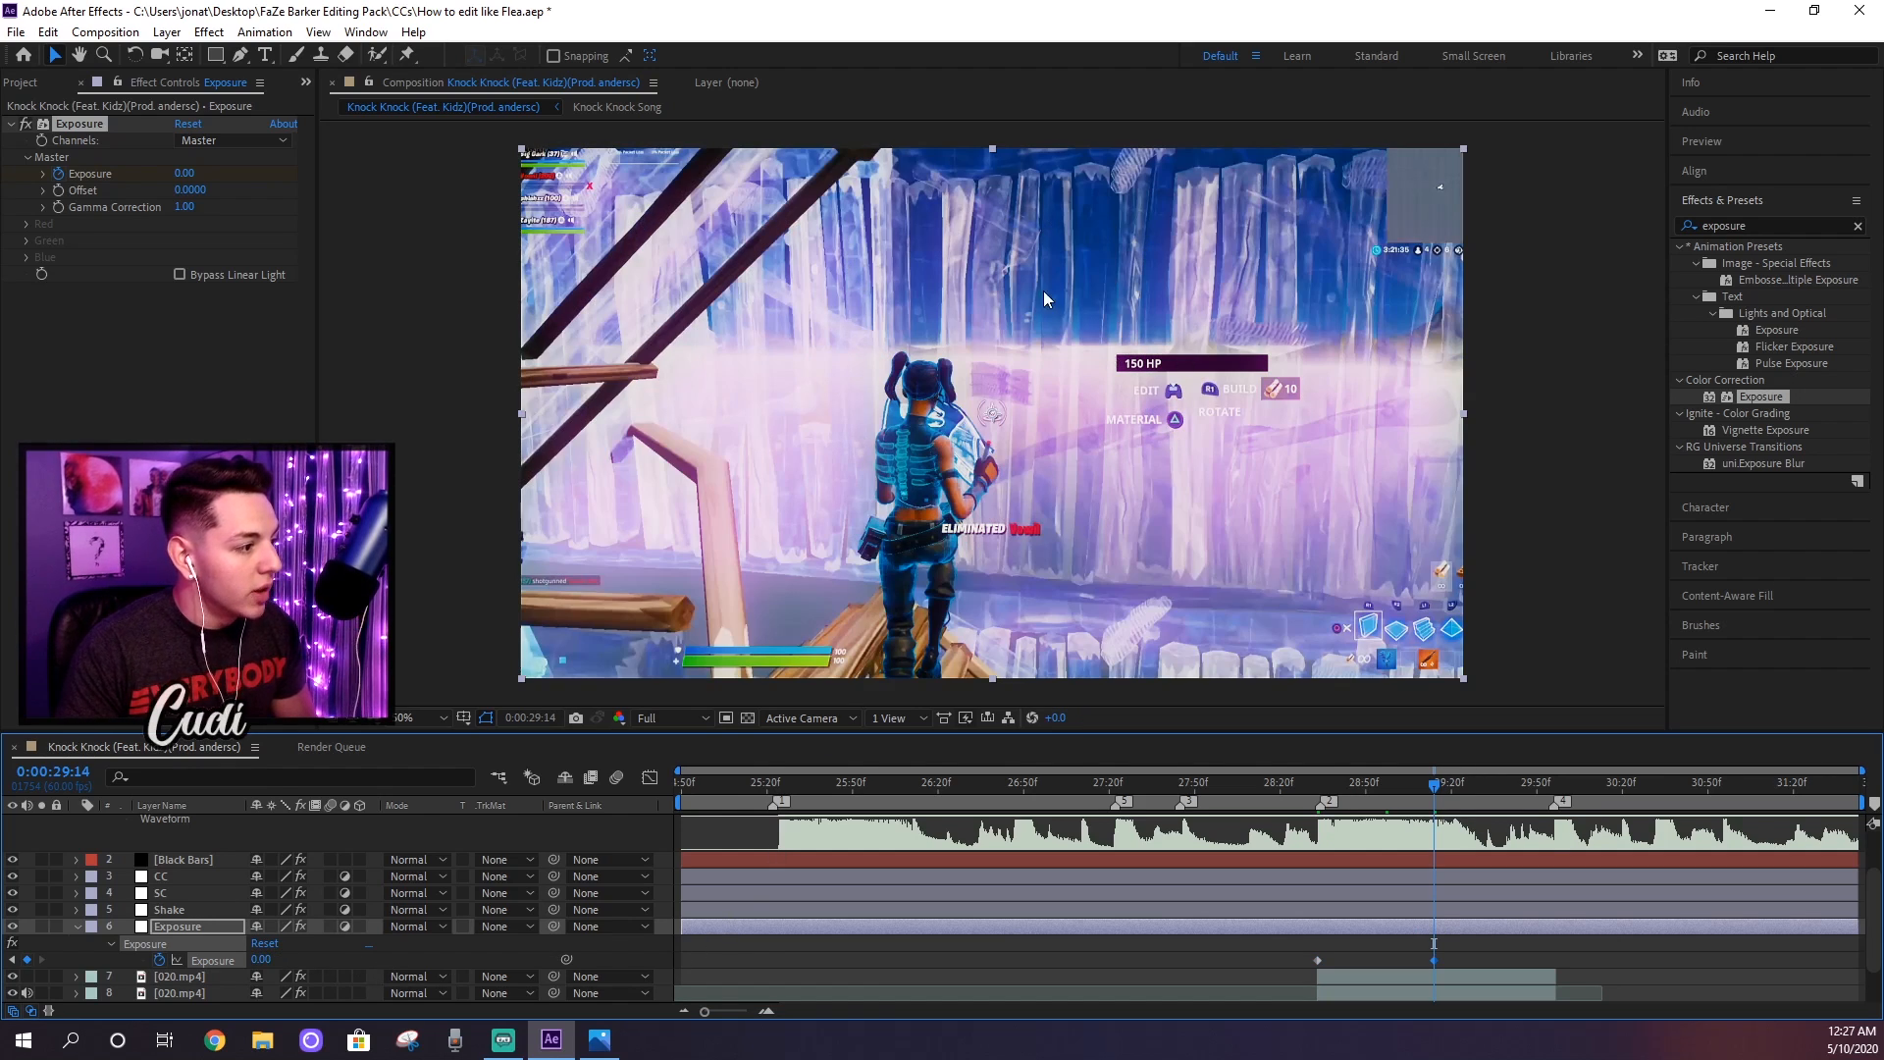
# Step: Add an Exposure keyframe of 0 at 0:00:28:32, just before the flash at the clip cut, and preview the transition
pyautogui.moveTo(1317, 792); pyautogui.dragTo(1315, 792)
pyautogui.click(1318, 786)
pyautogui.click(262, 960)
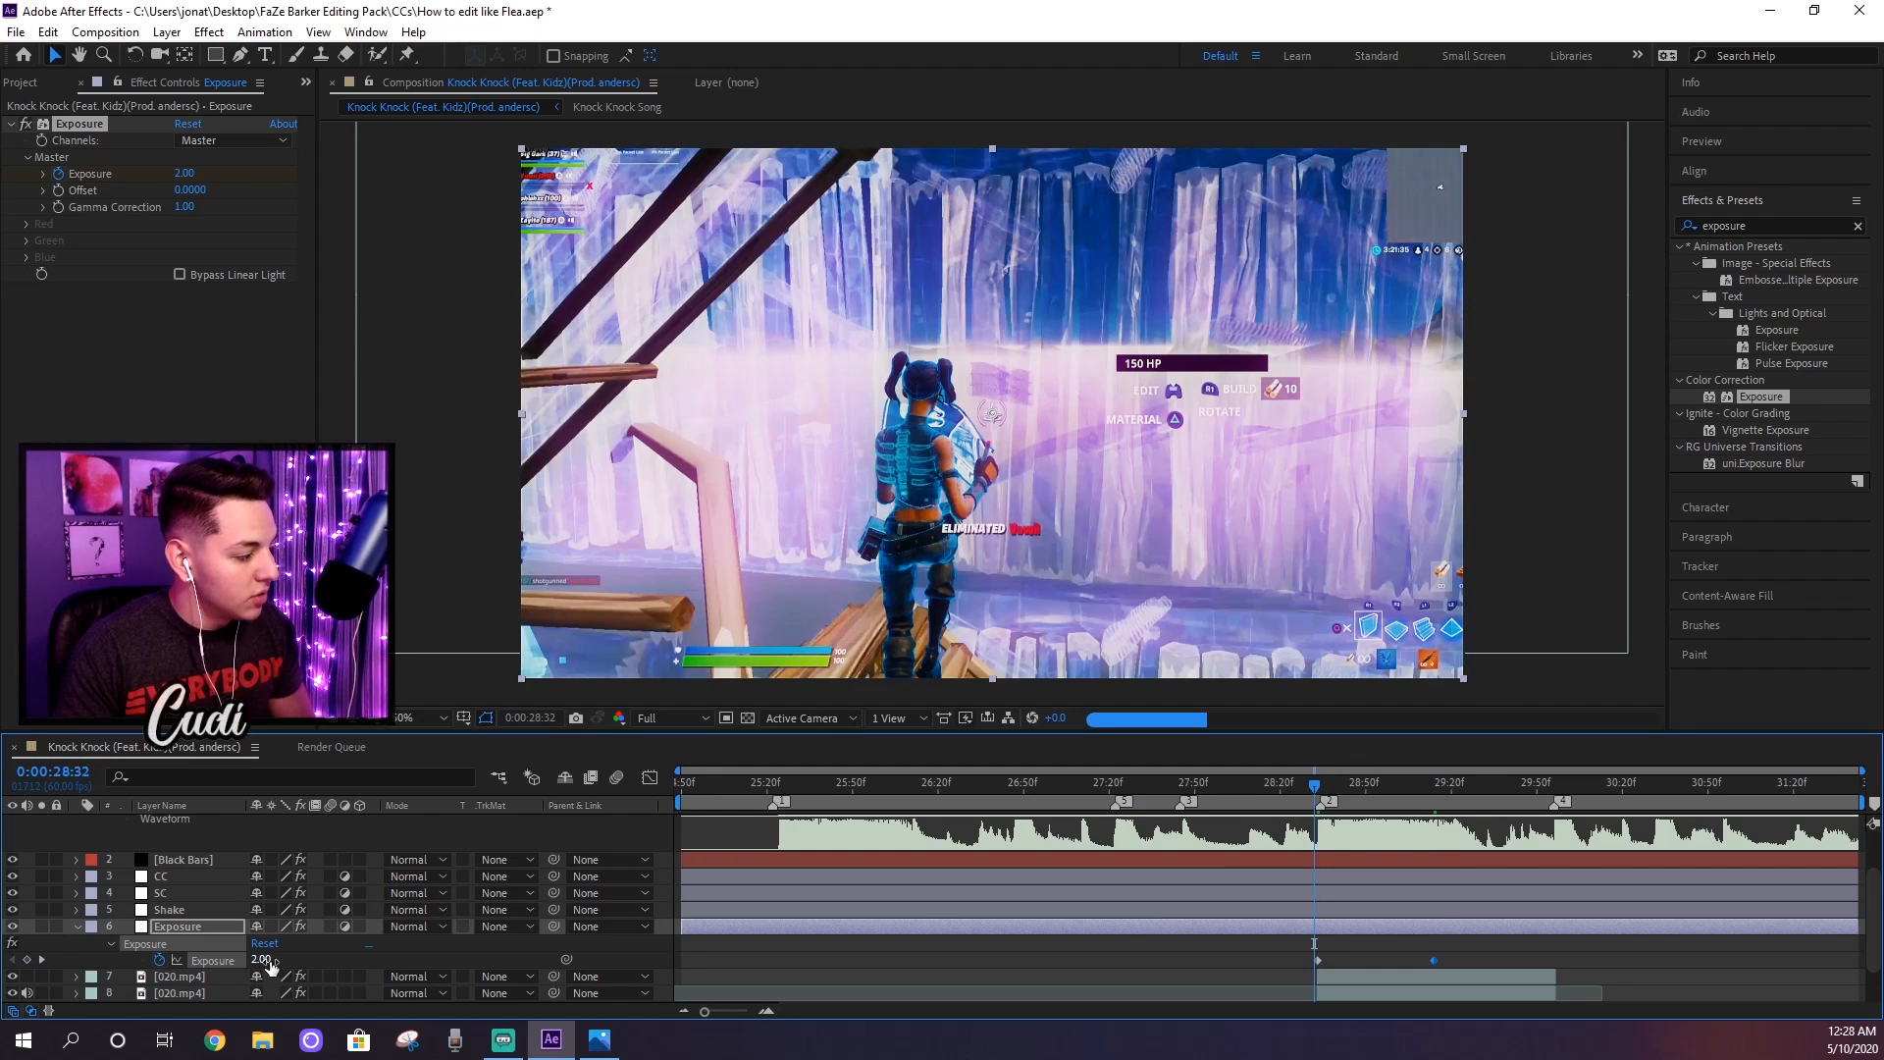
pyautogui.press('Return')
pyautogui.click(1263, 788)
pyautogui.press('space')
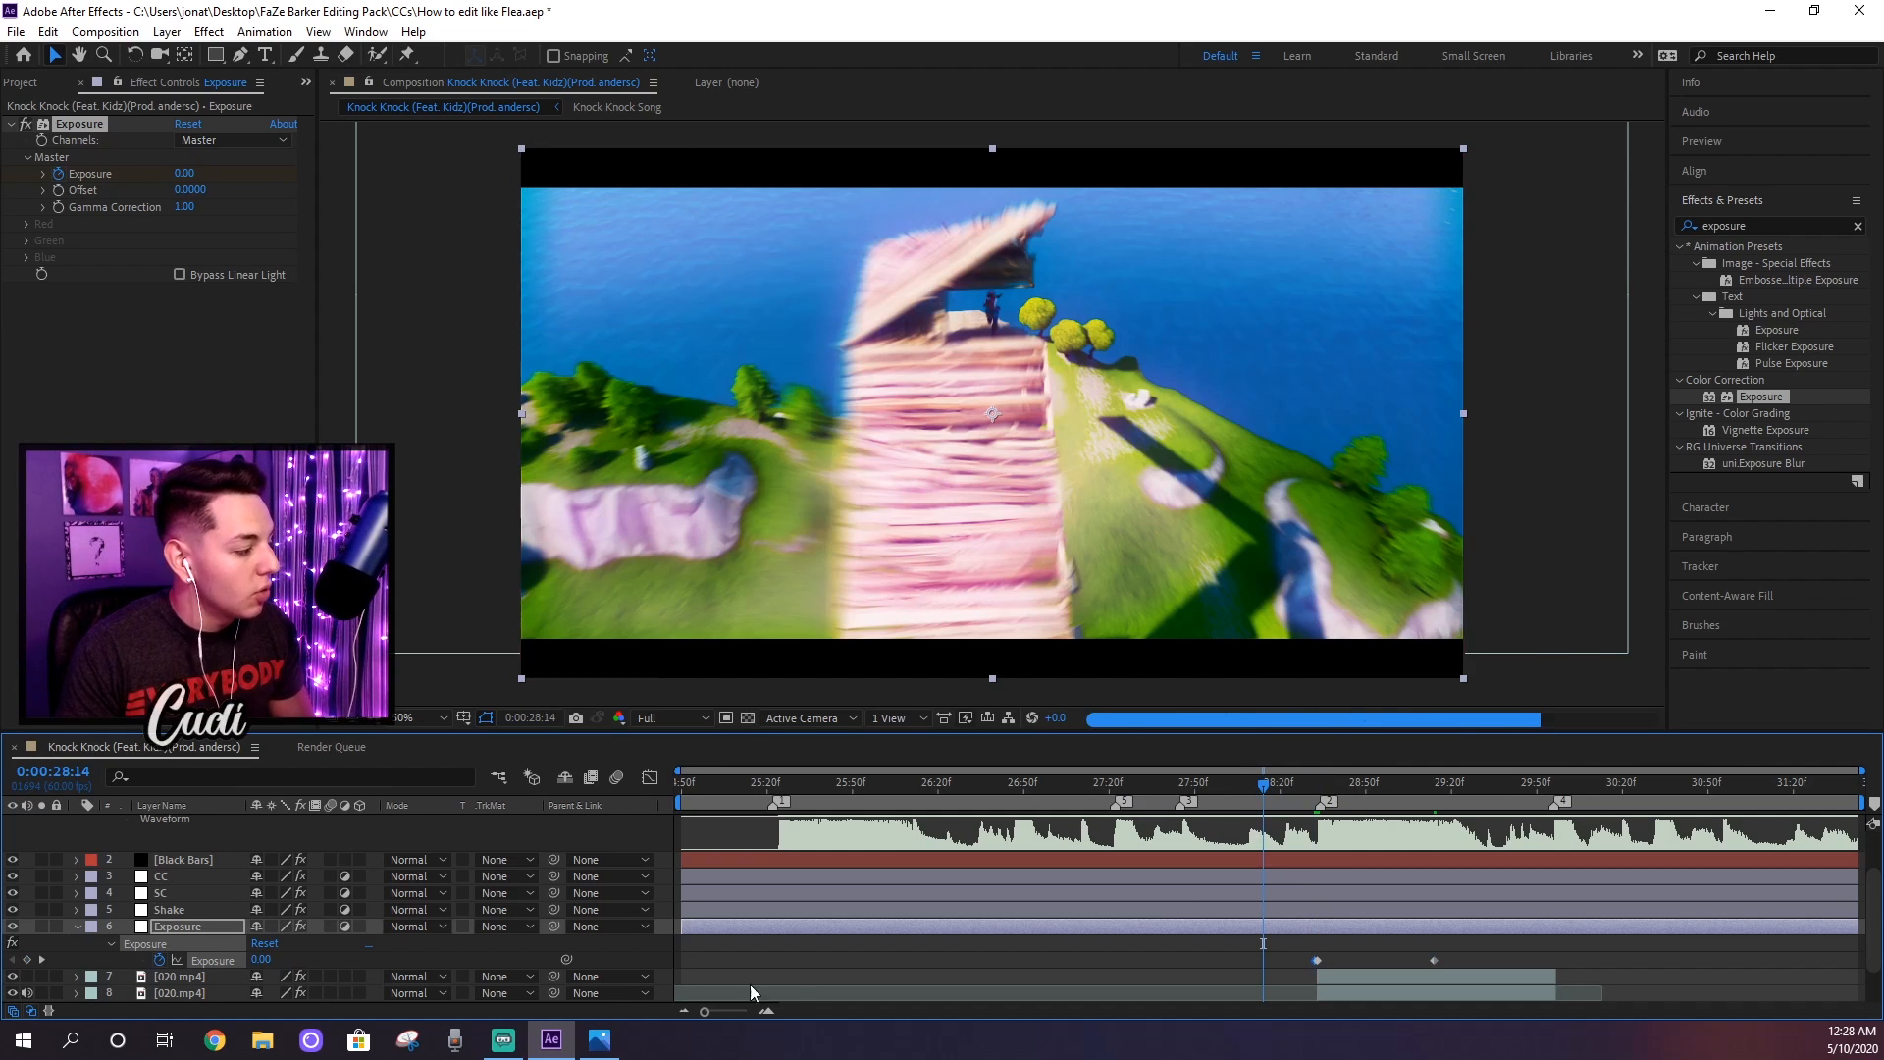
# Step: Shorten the exposure flash by moving its ending Exposure keyframe slightly earlier, to shortly after 0:00:29:01
pyautogui.click(1315, 790)
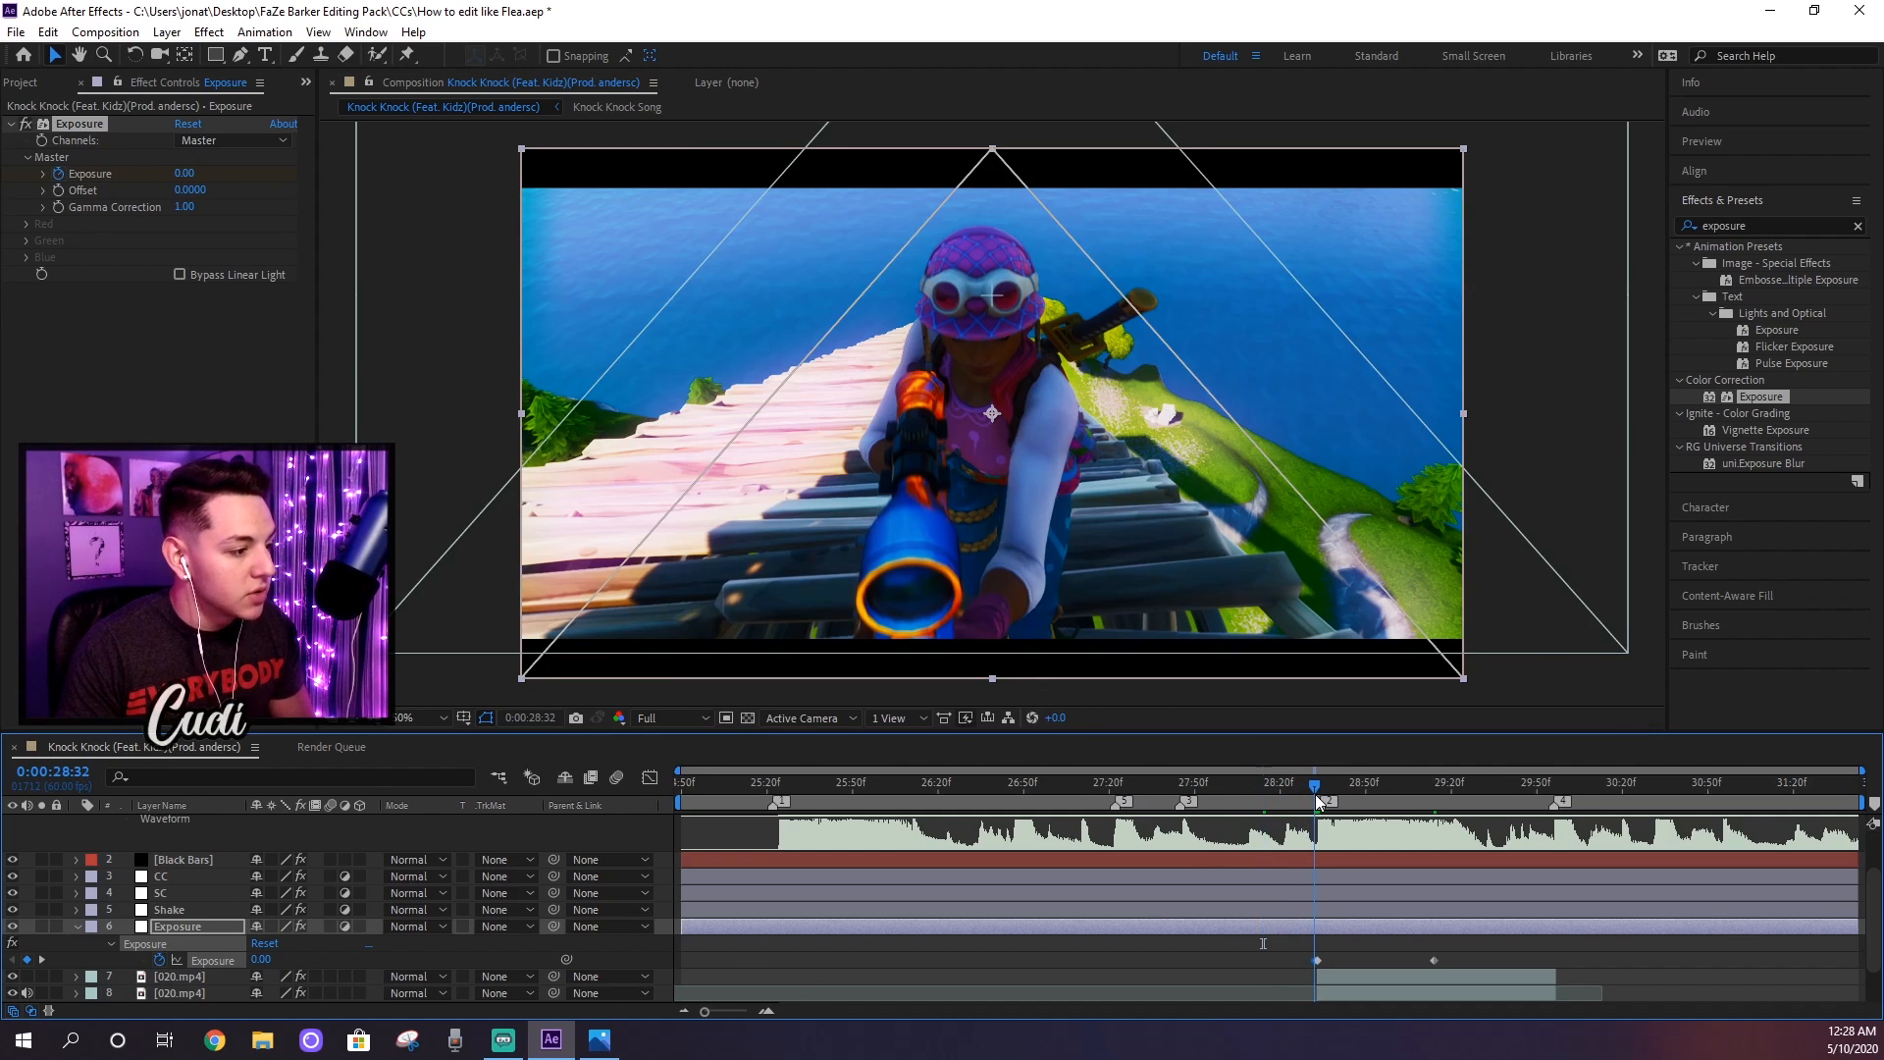
pyautogui.moveTo(1317, 799); pyautogui.dragTo(1397, 782)
pyautogui.moveTo(1433, 960); pyautogui.dragTo(1414, 961)
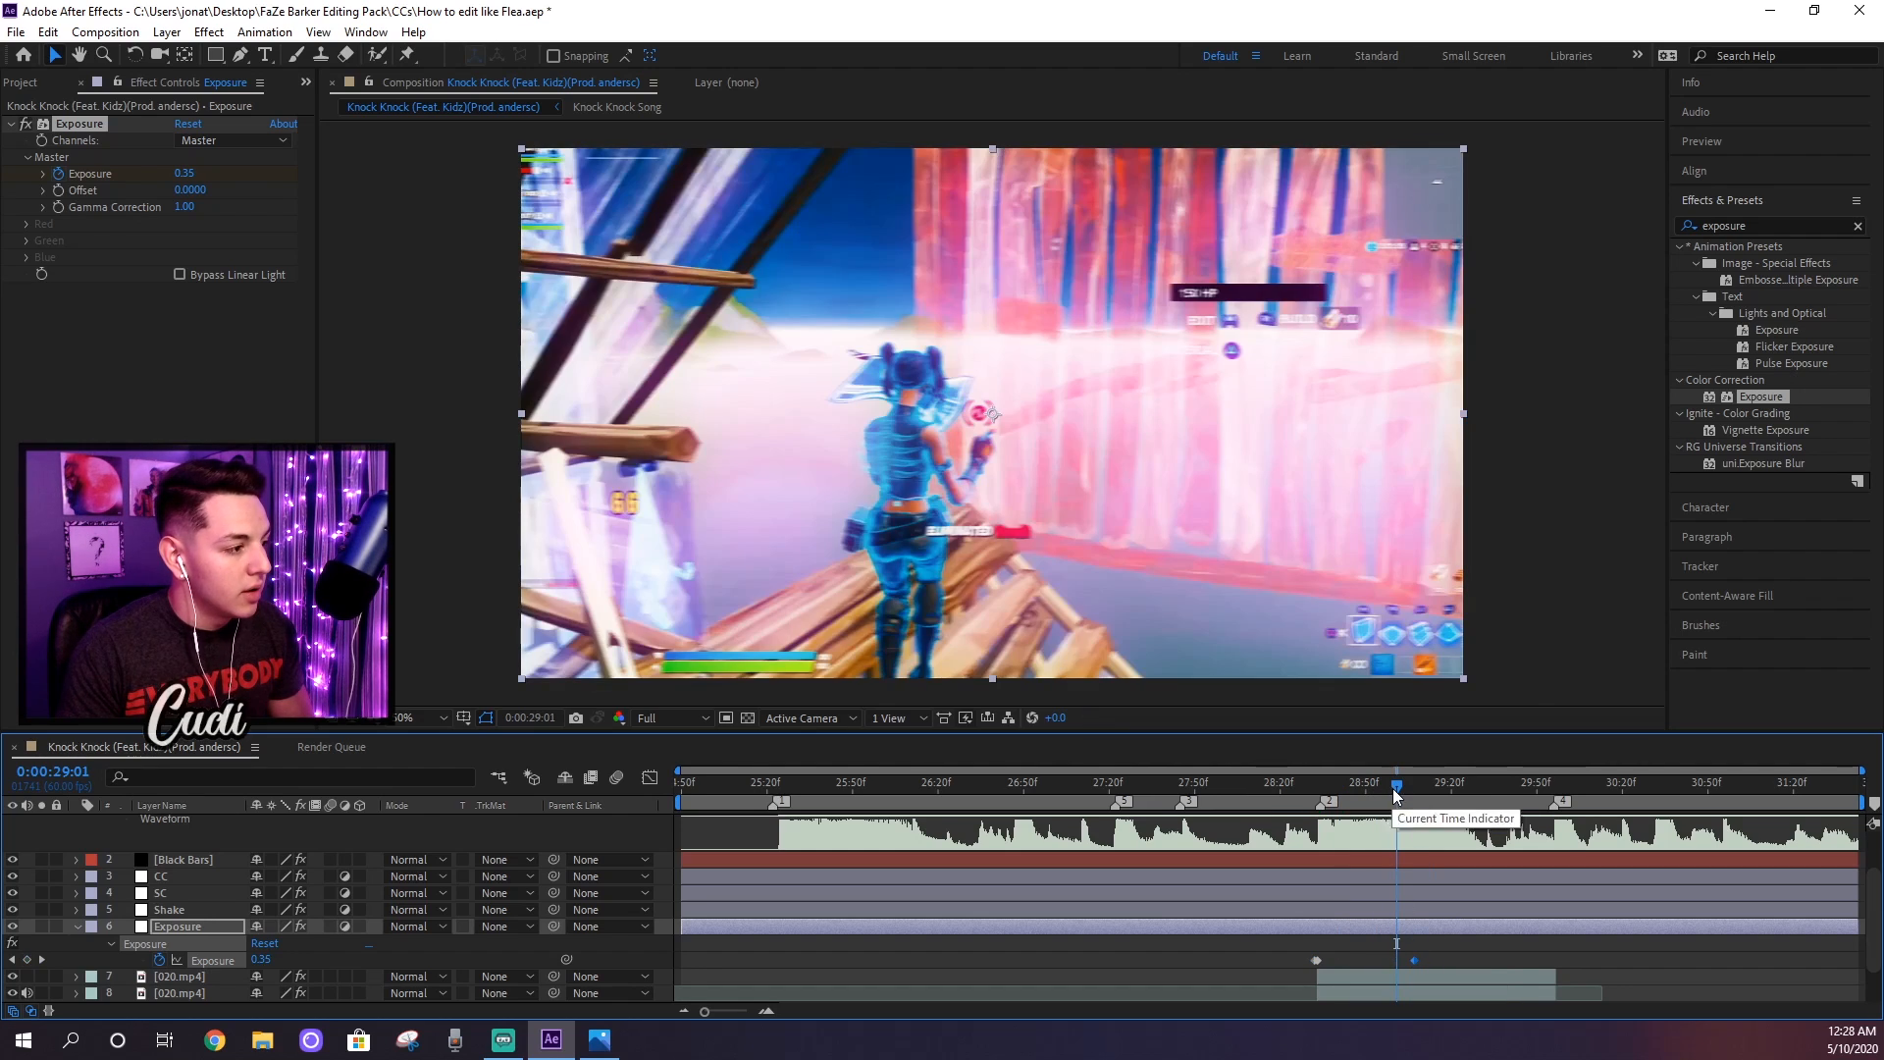
# Step: Collapse the Exposure layer's keyframes and save the project, ending the montage preview back at 0:00:27:22
pyautogui.press('u')
pyautogui.hotkey('ctrl', 's')
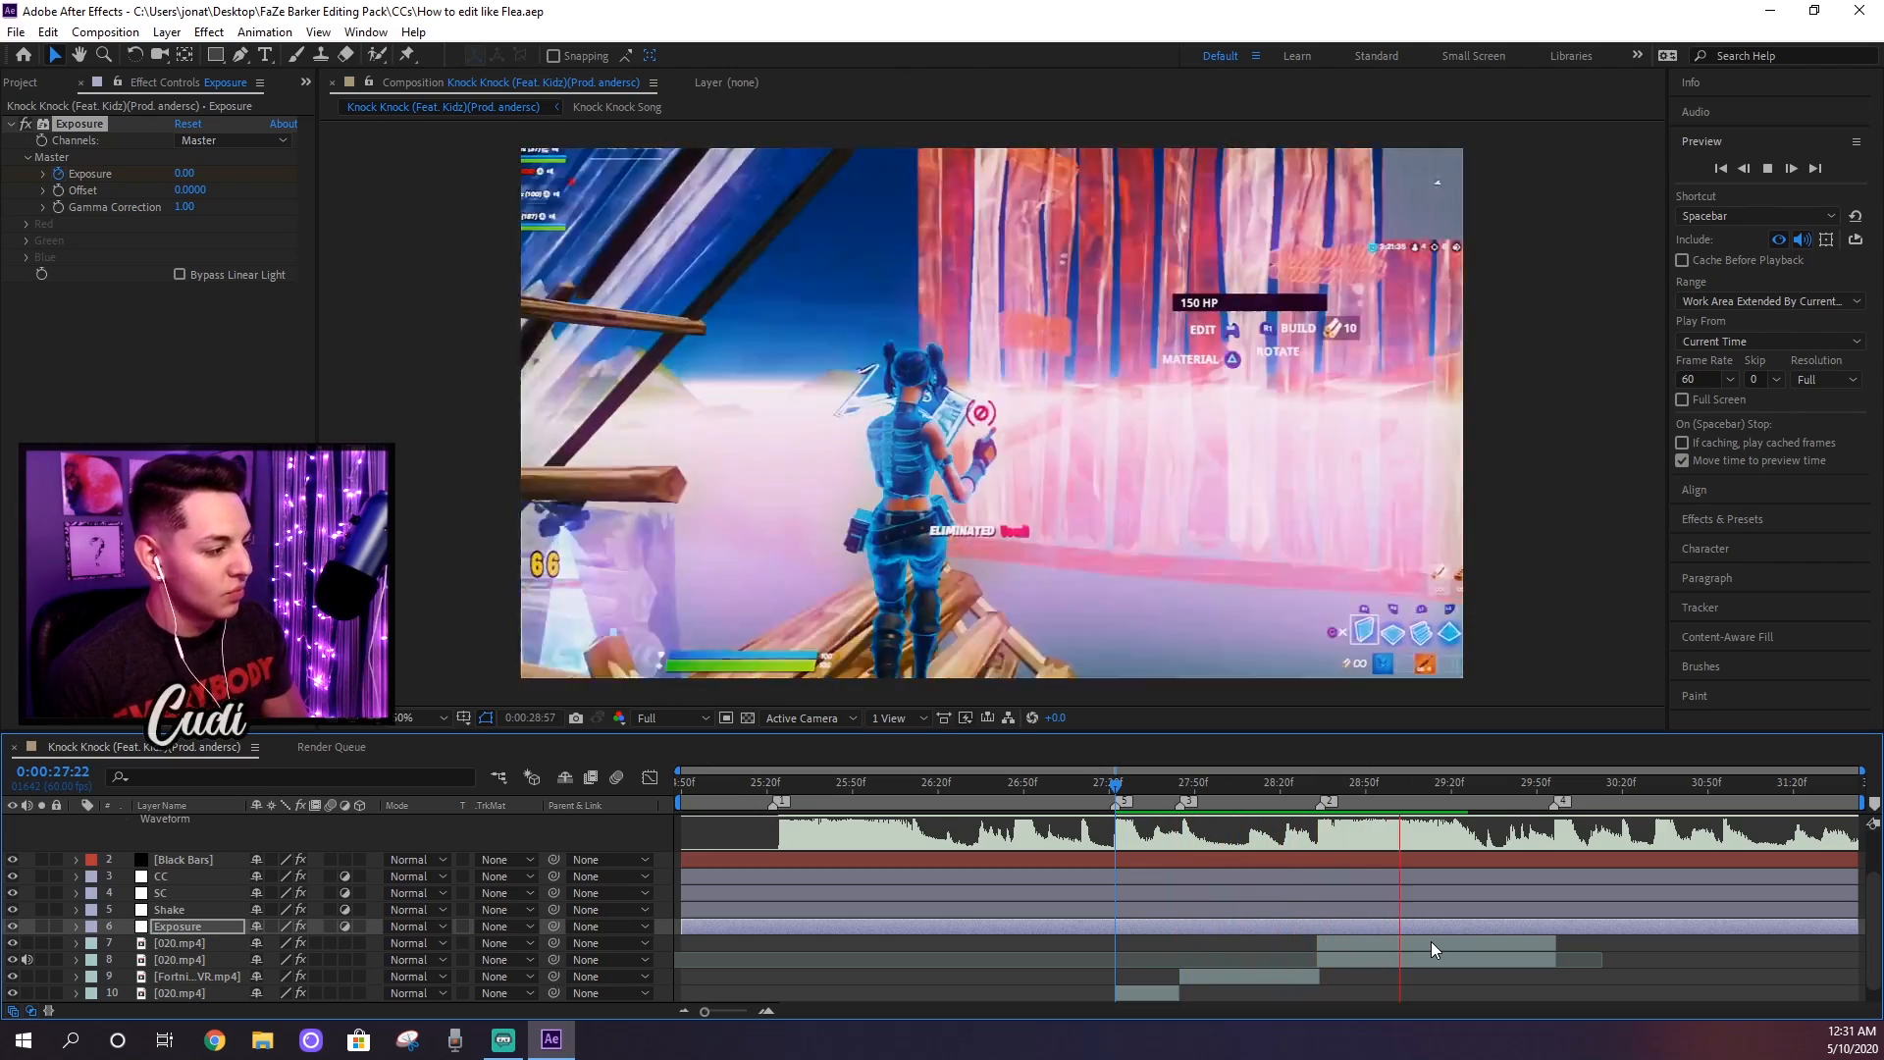
pyautogui.press('space')
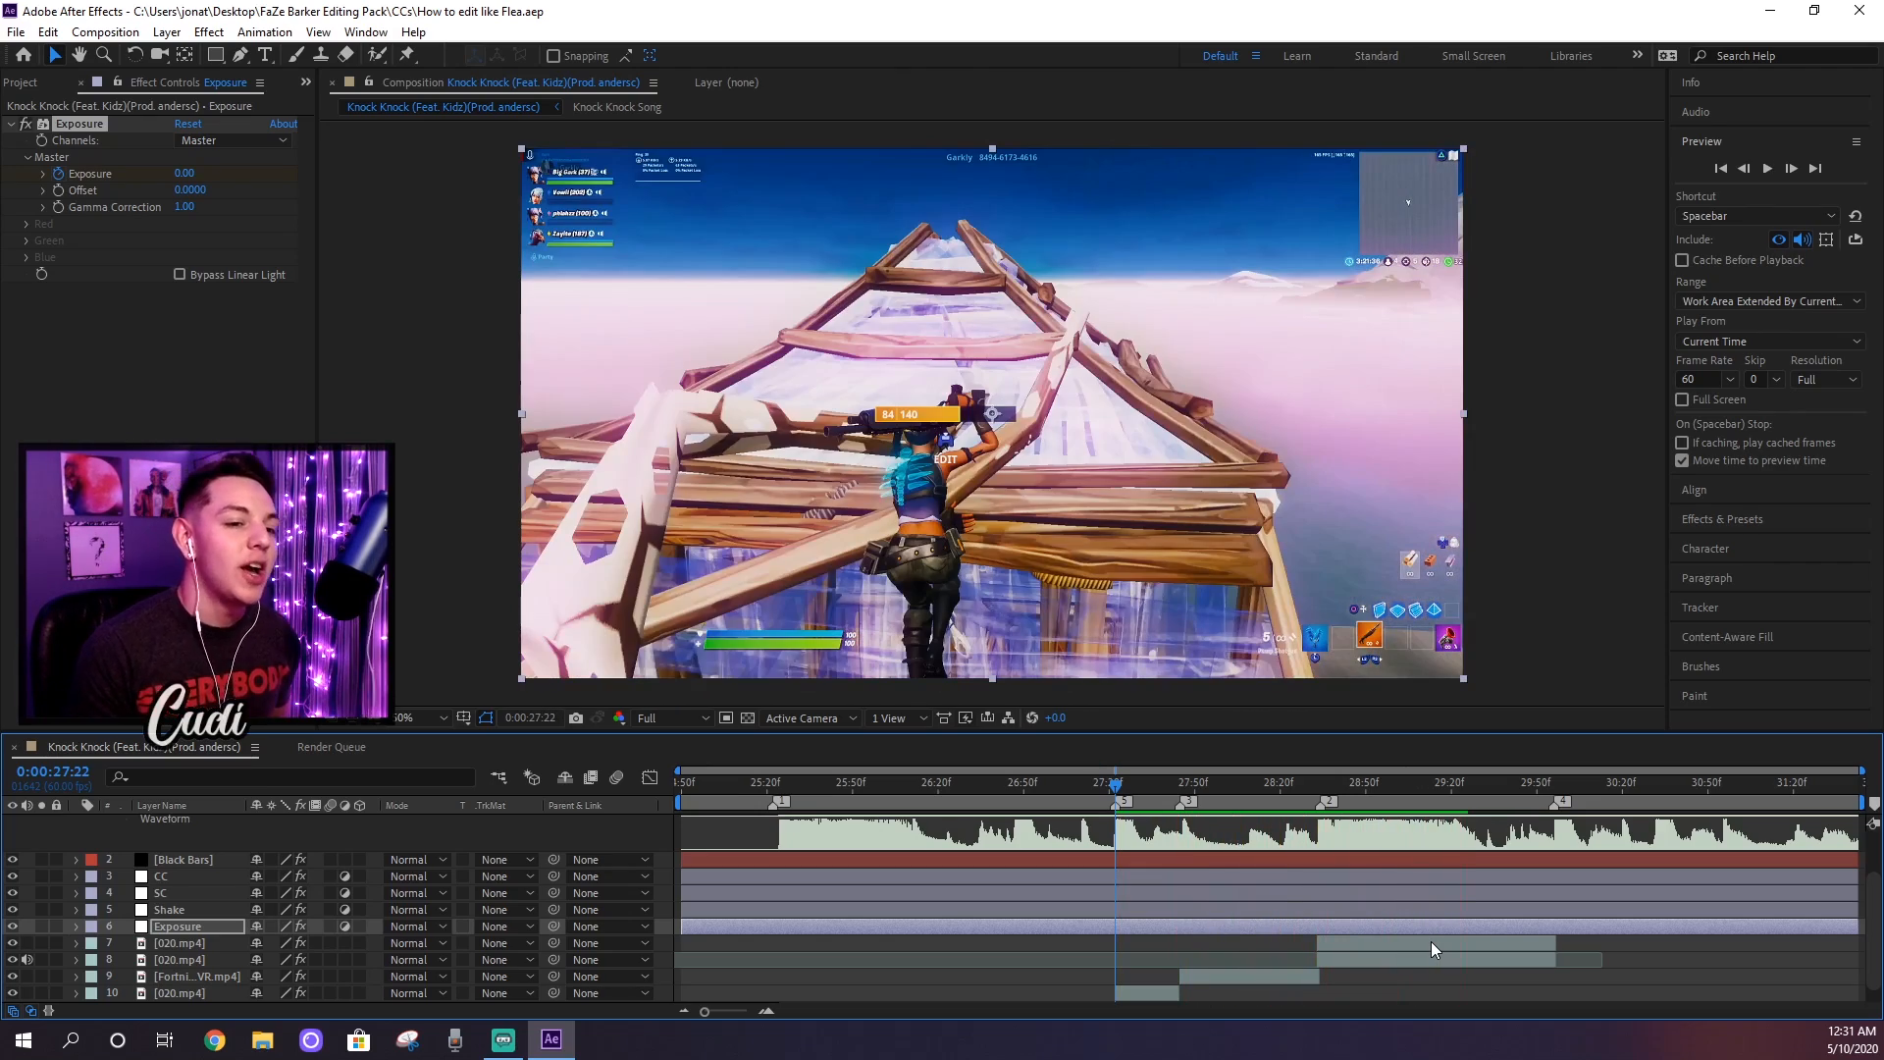